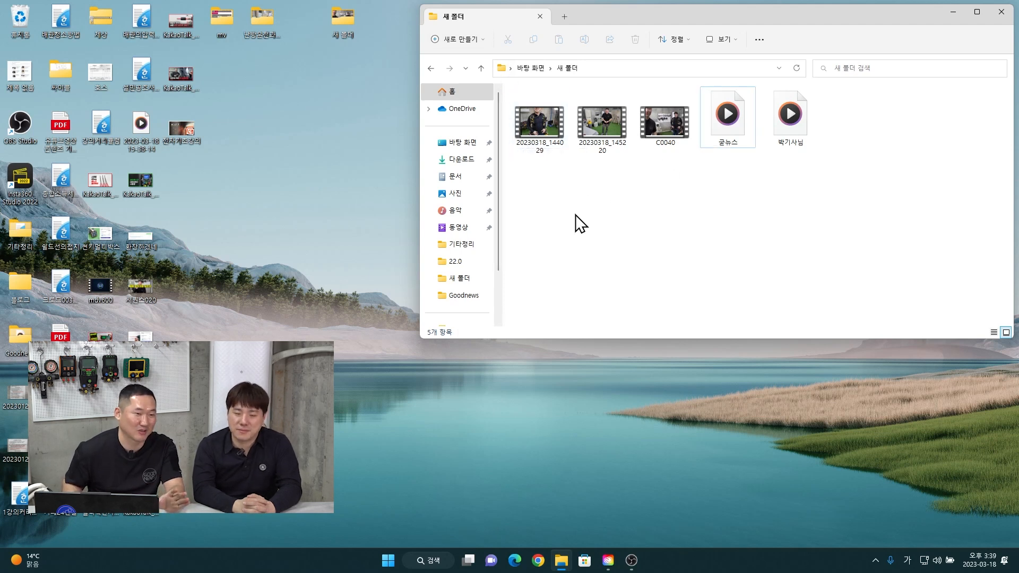
# - Examine the three video files and the two MP3 audio recordings in the 새 폴더 folder
pyautogui.click(659, 138)
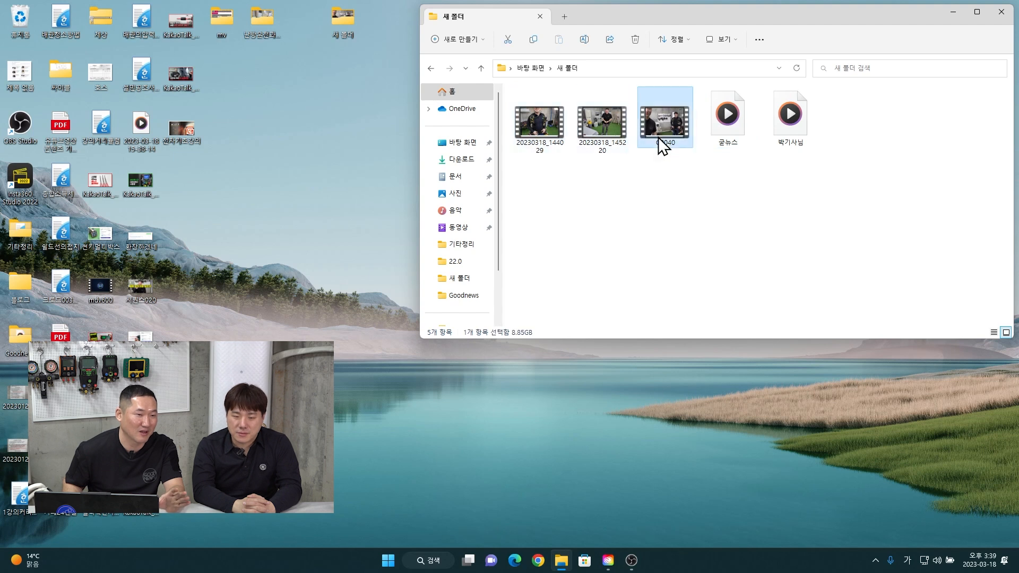
pyautogui.click(727, 139)
pyautogui.click(777, 139)
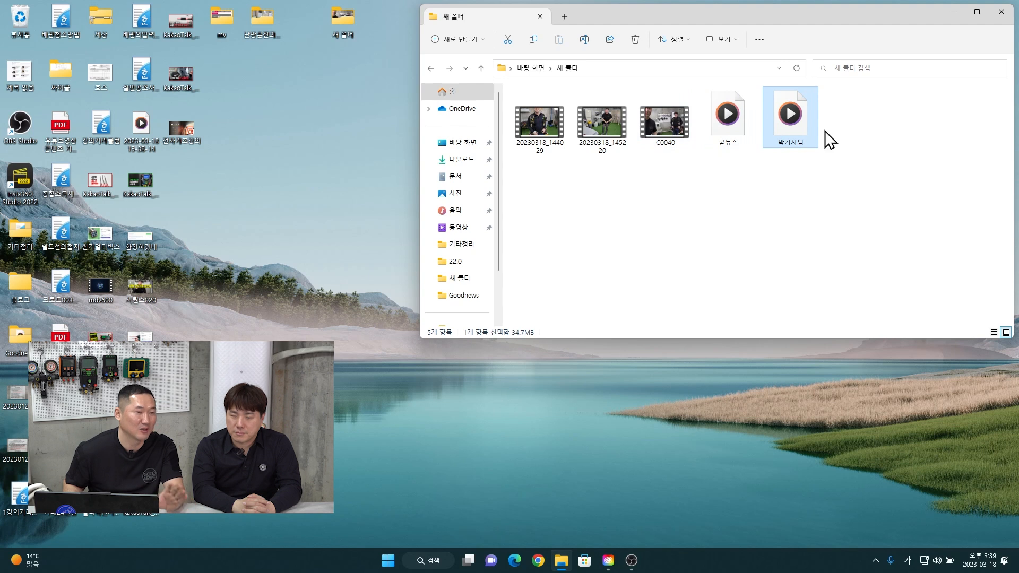
pyautogui.moveTo(540, 178); pyautogui.dragTo(865, 127)
pyautogui.click(897, 133)
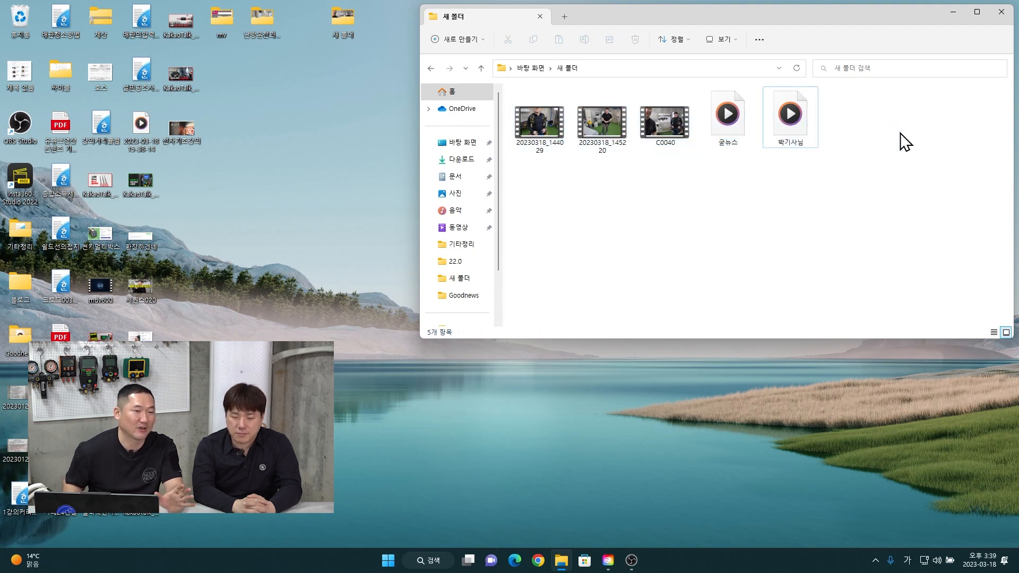
pyautogui.click(731, 131)
pyautogui.click(807, 132)
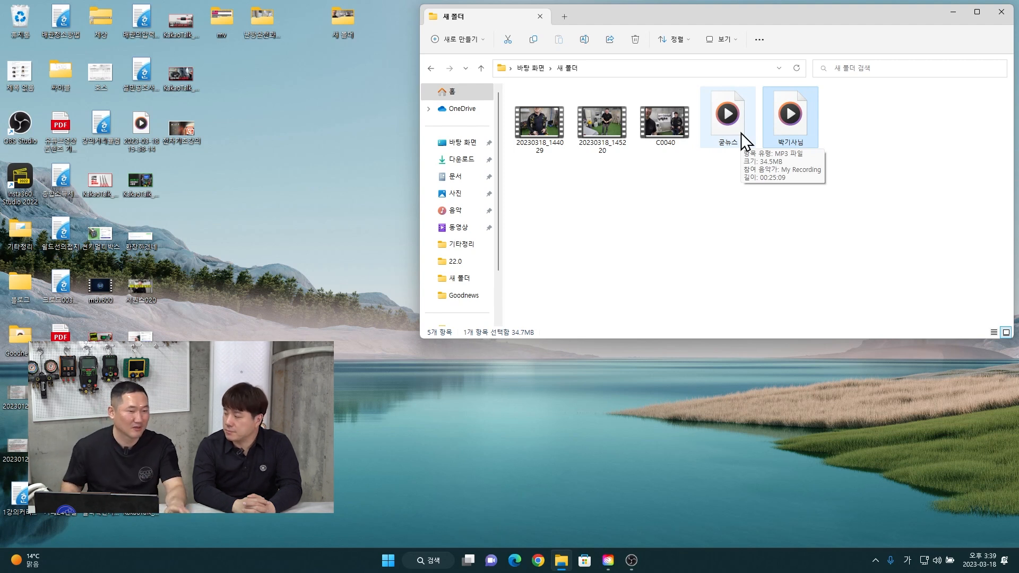
pyautogui.click(534, 125)
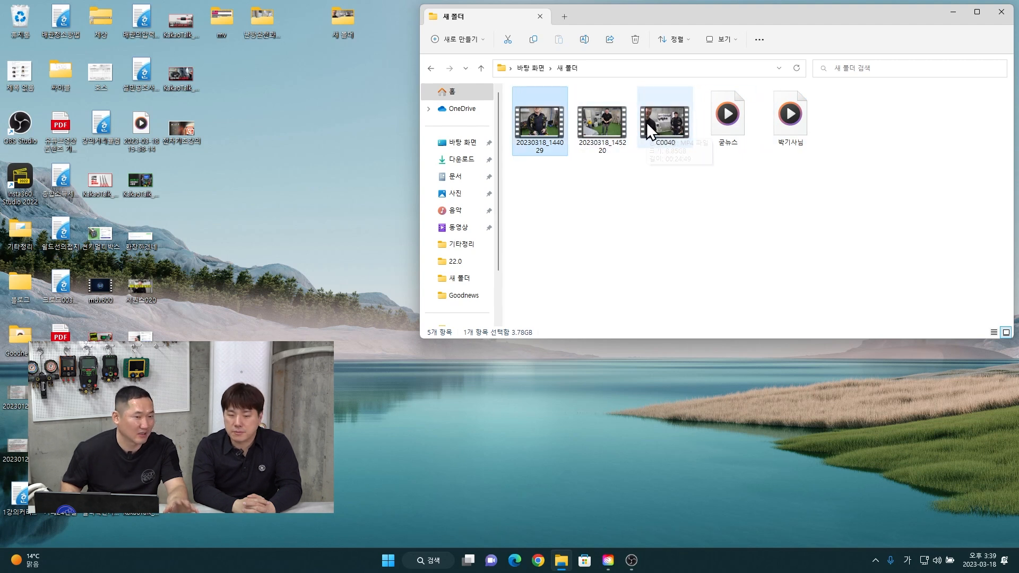
pyautogui.click(796, 132)
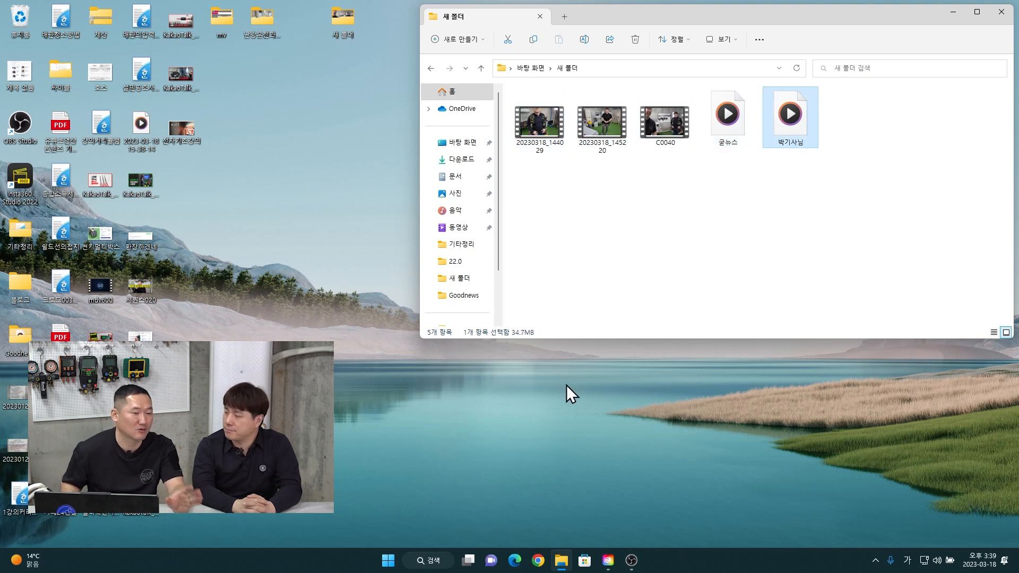
# - Launch Premiere Pro from Creative Cloud Desktop and open the recent project 새작업
pyautogui.click(608, 564)
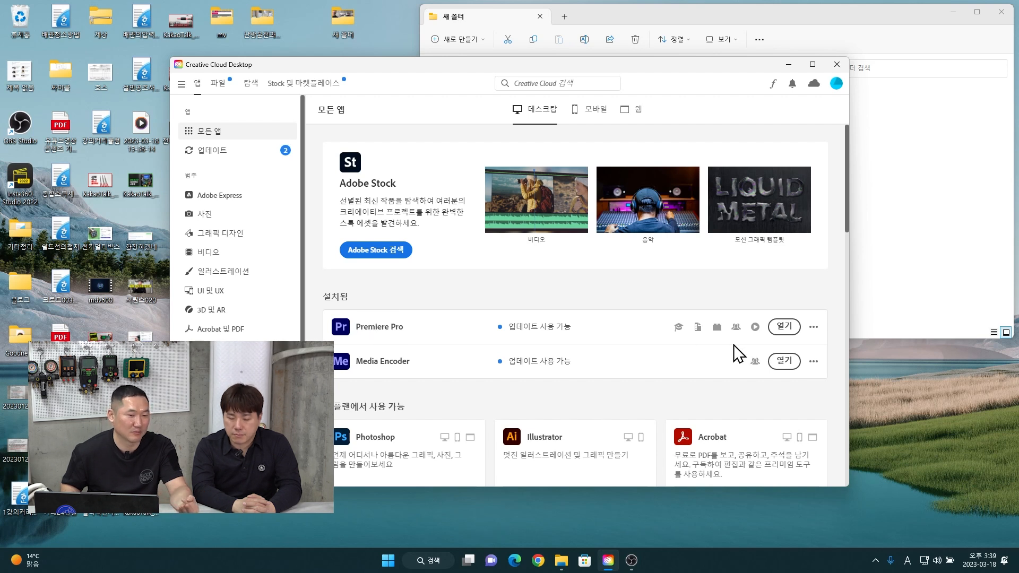
pyautogui.click(784, 329)
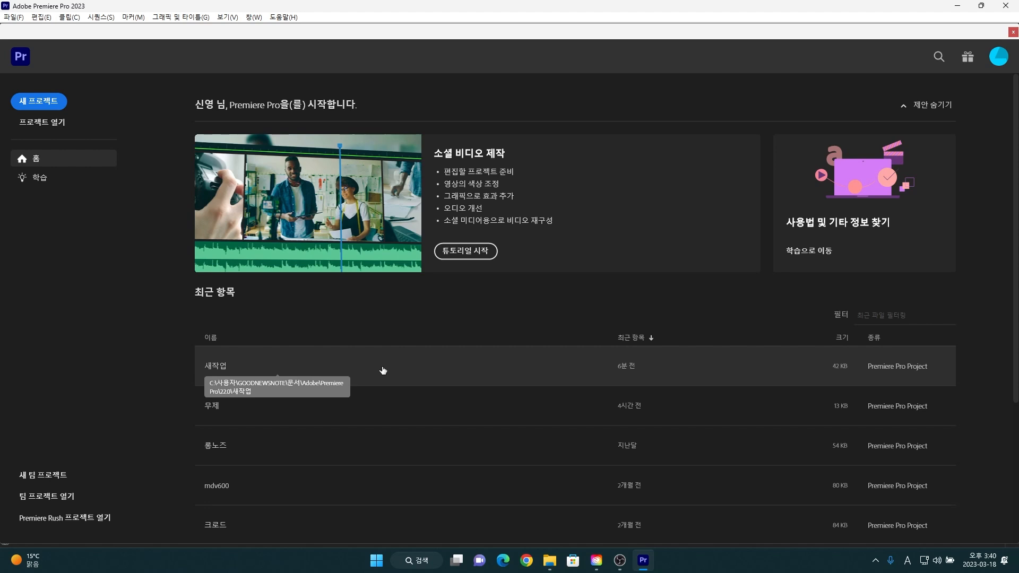
pyautogui.scroll(-3, 384, 374)
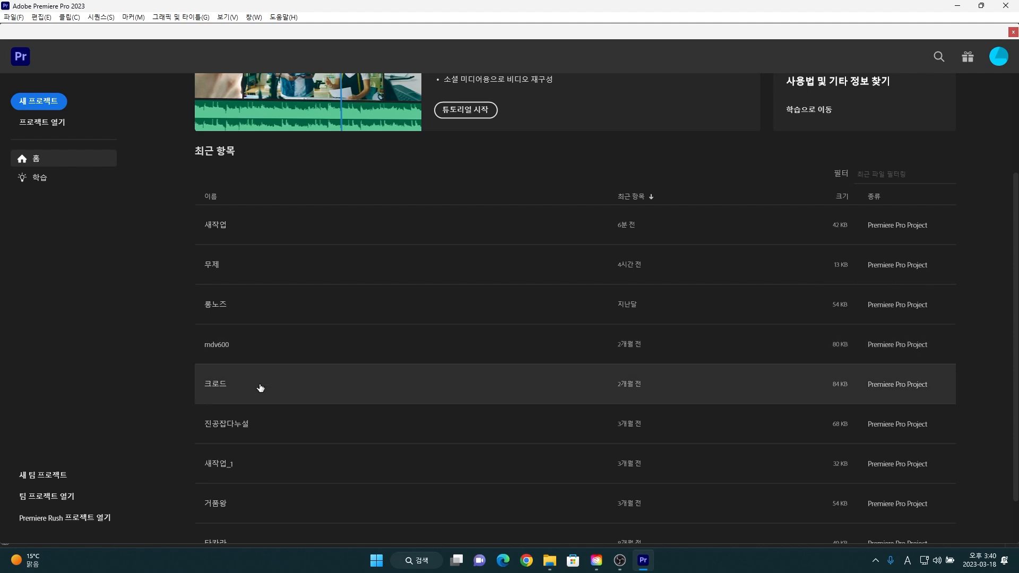
pyautogui.scroll(-1, 260, 426)
pyautogui.scroll(3, 266, 471)
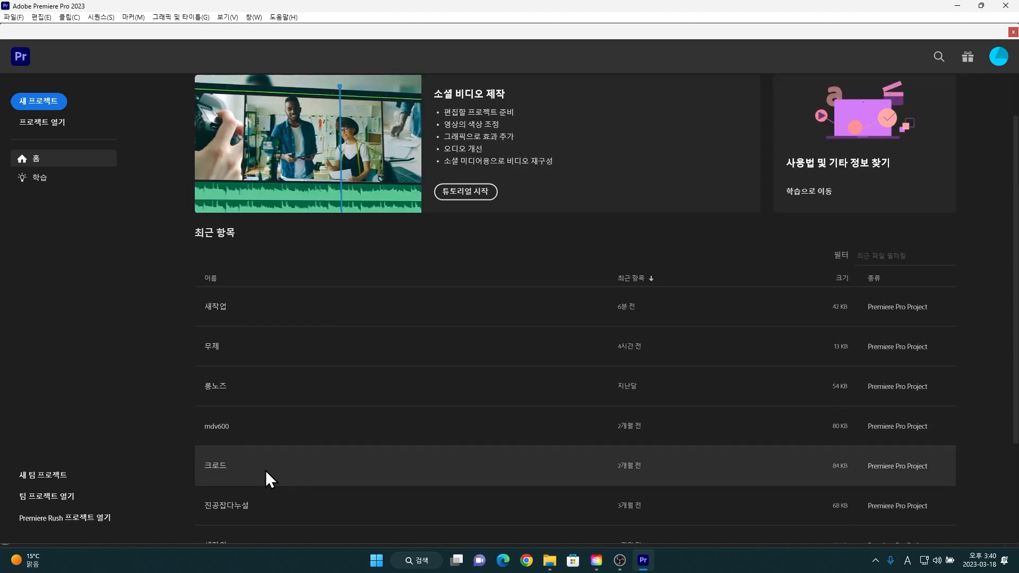
pyautogui.scroll(1, 259, 461)
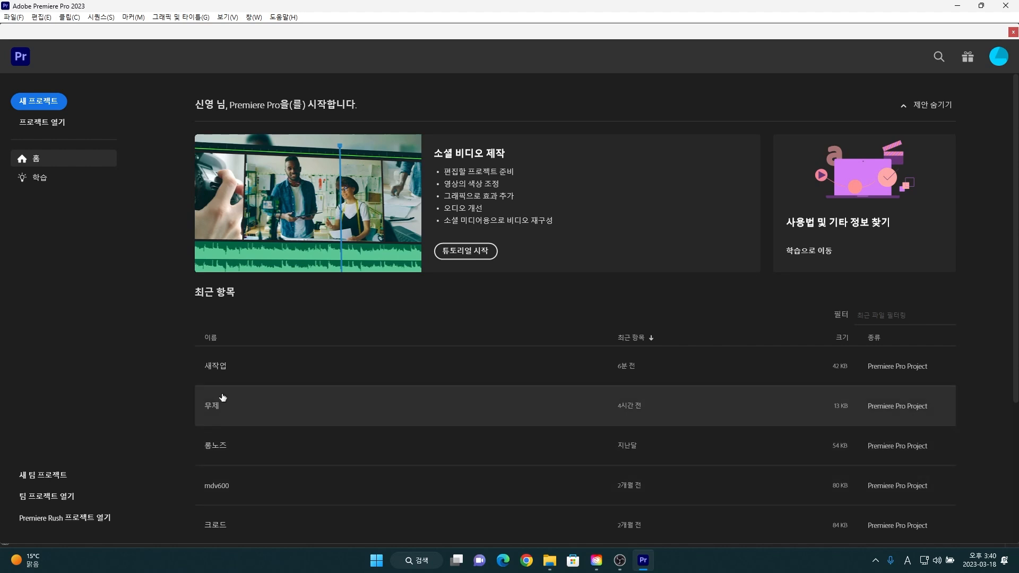
pyautogui.click(291, 370)
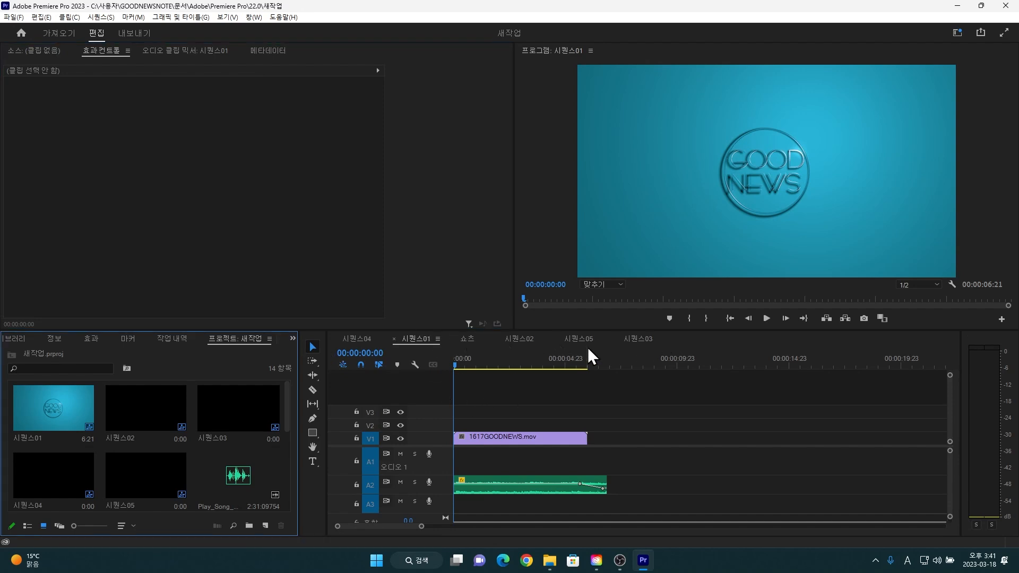
# - Look through the project's sequences and media, including 시퀀스02, the audio files and the 1617GOODNEWS video
pyautogui.click(55, 417)
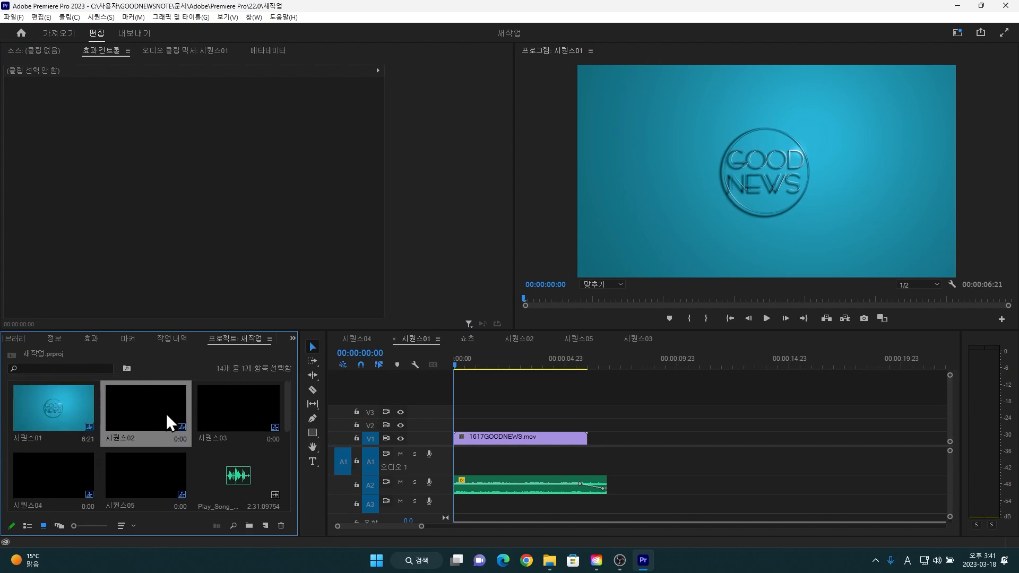
pyautogui.scroll(-3, 217, 446)
pyautogui.scroll(-1, 206, 447)
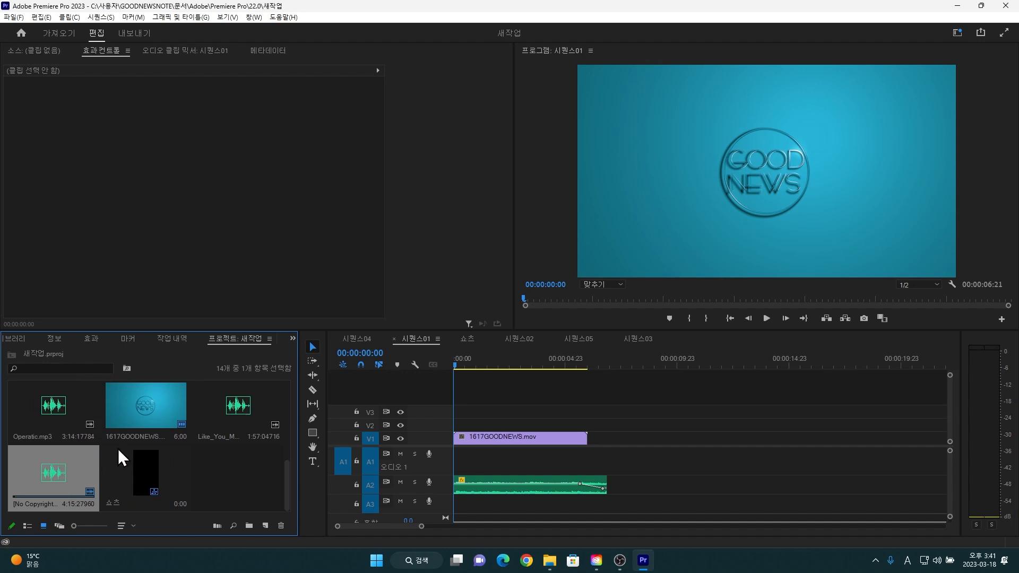
pyautogui.click(155, 413)
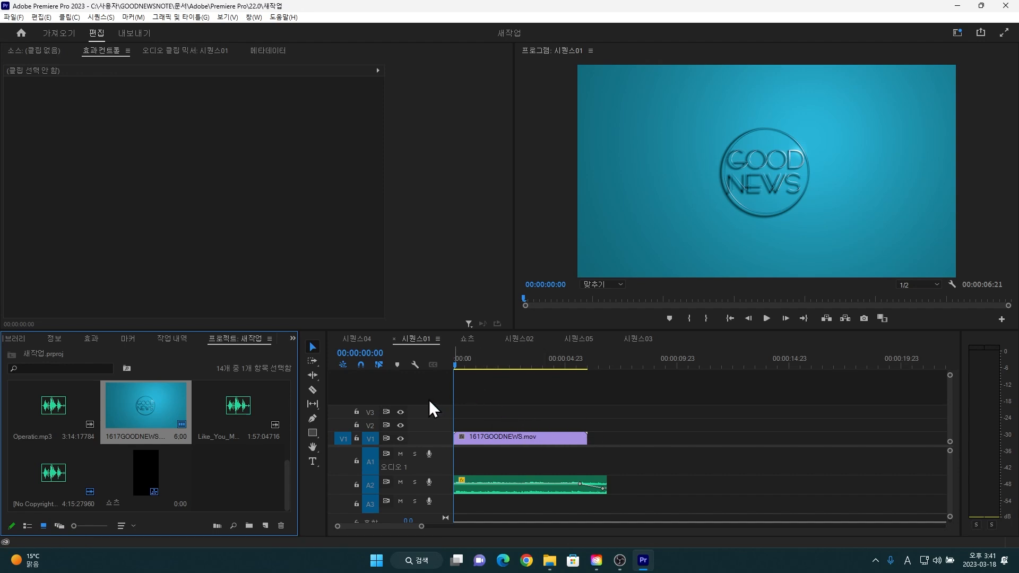
# - Play 시퀀스01 in the timeline and view the 쇼츠 and 시퀀스04 sequences
pyautogui.click(407, 386)
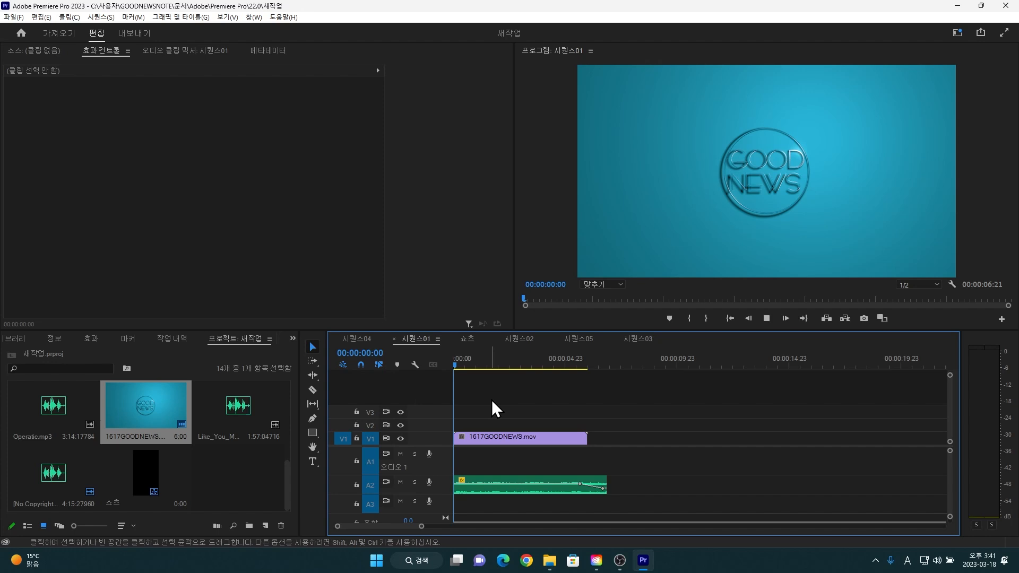
pyautogui.press('space')
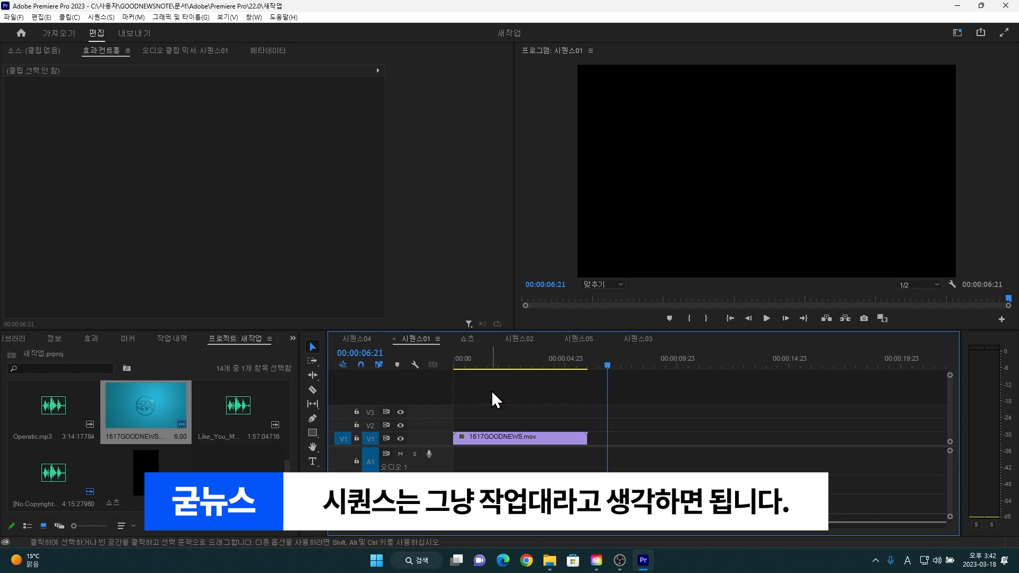
pyautogui.click(468, 339)
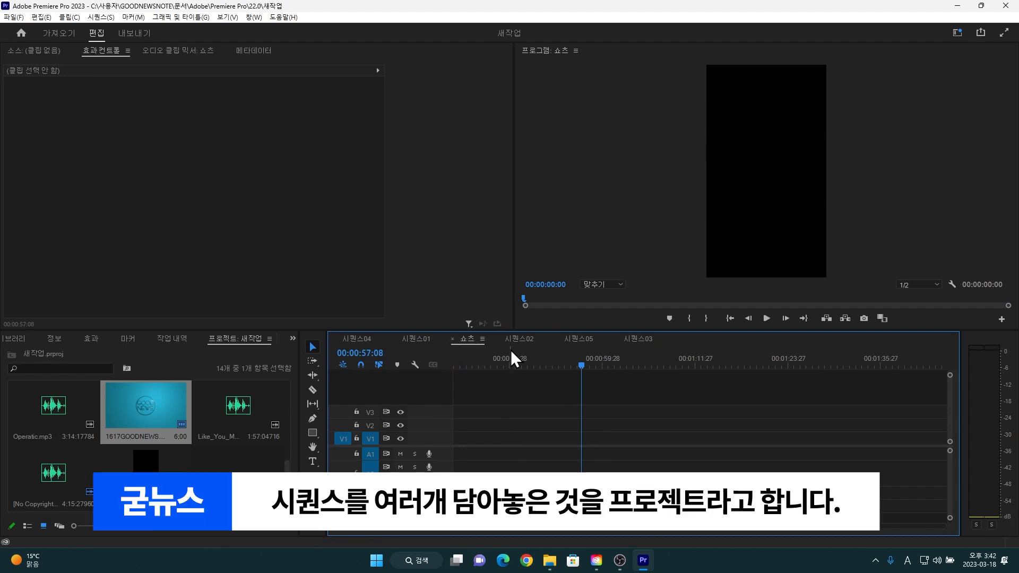
pyautogui.click(358, 339)
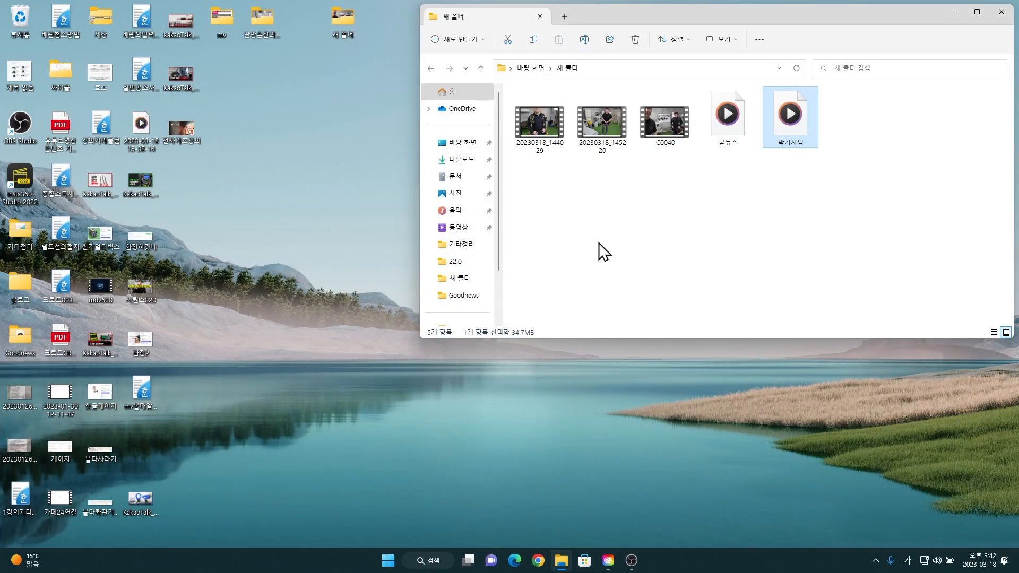
# - Relaunch Premiere Pro and create a new project from the sample clip A001_C037_0921FG_001, replacing the existing 무제 project
pyautogui.click(610, 565)
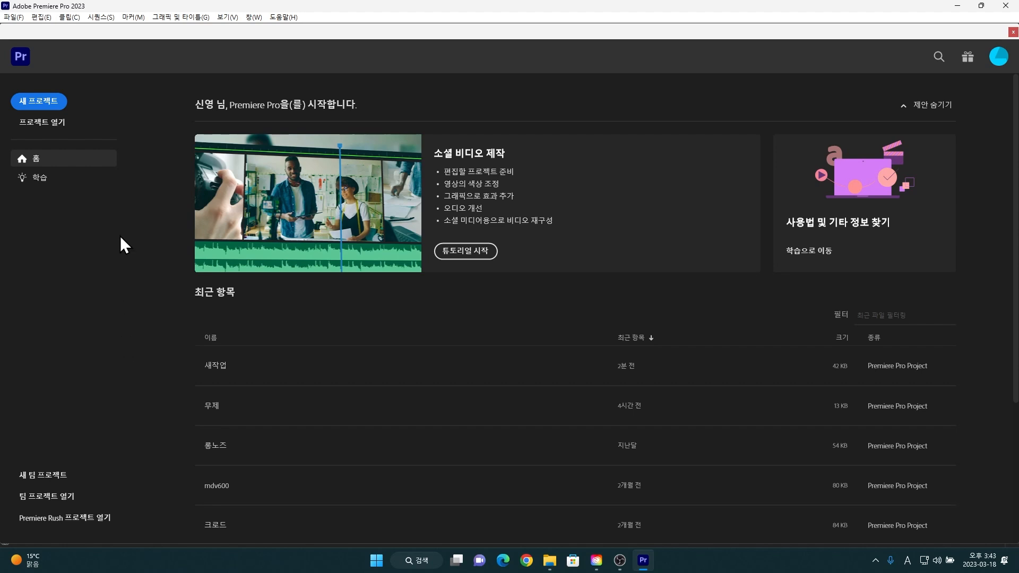
pyautogui.click(42, 103)
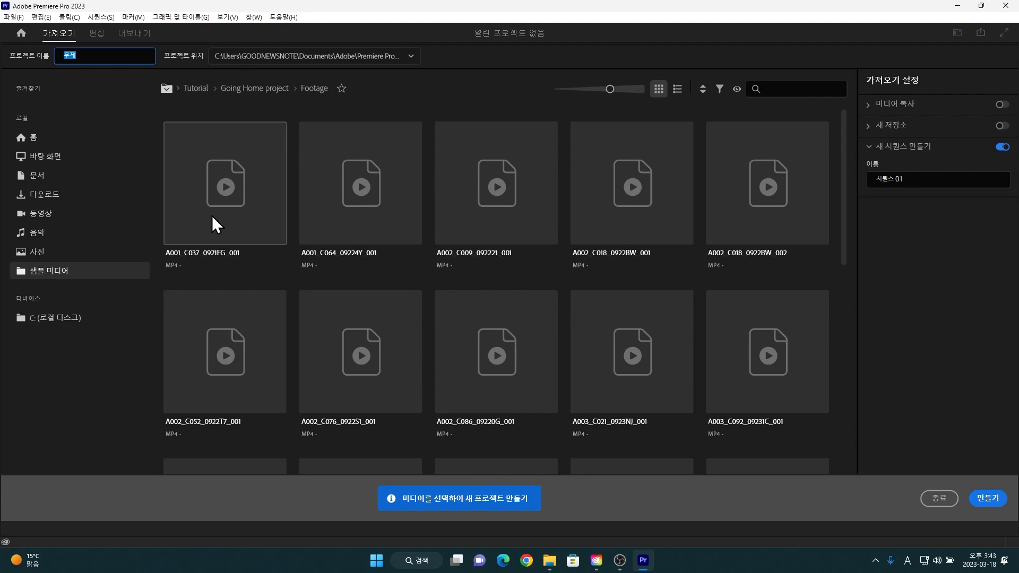
pyautogui.click(252, 190)
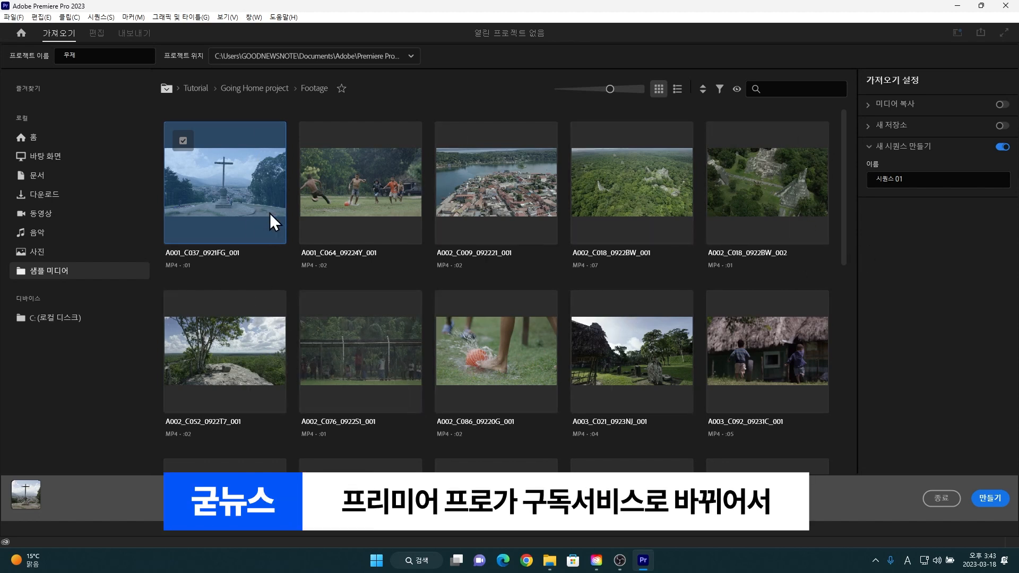
pyautogui.click(221, 184)
pyautogui.click(243, 188)
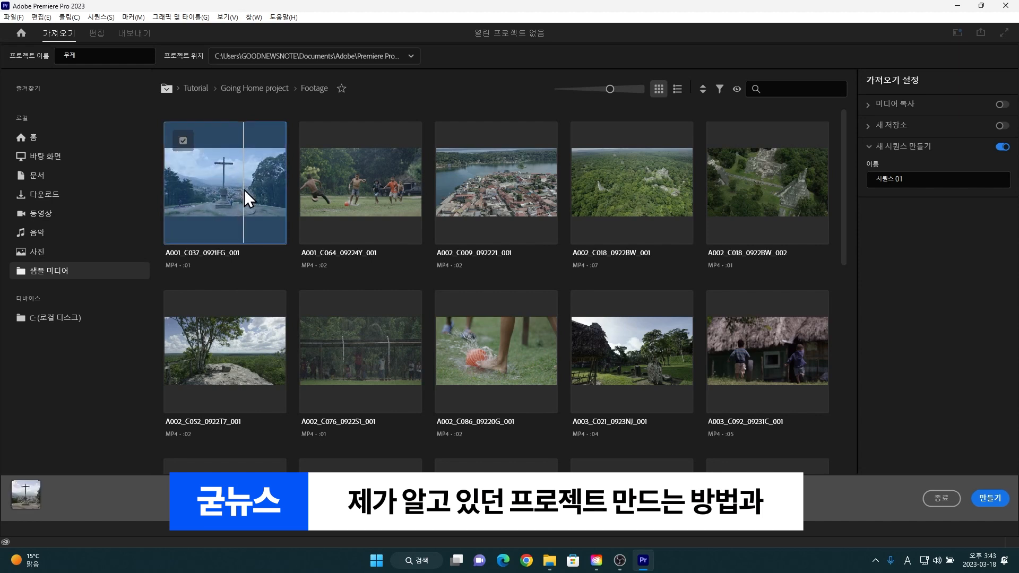
pyautogui.click(990, 500)
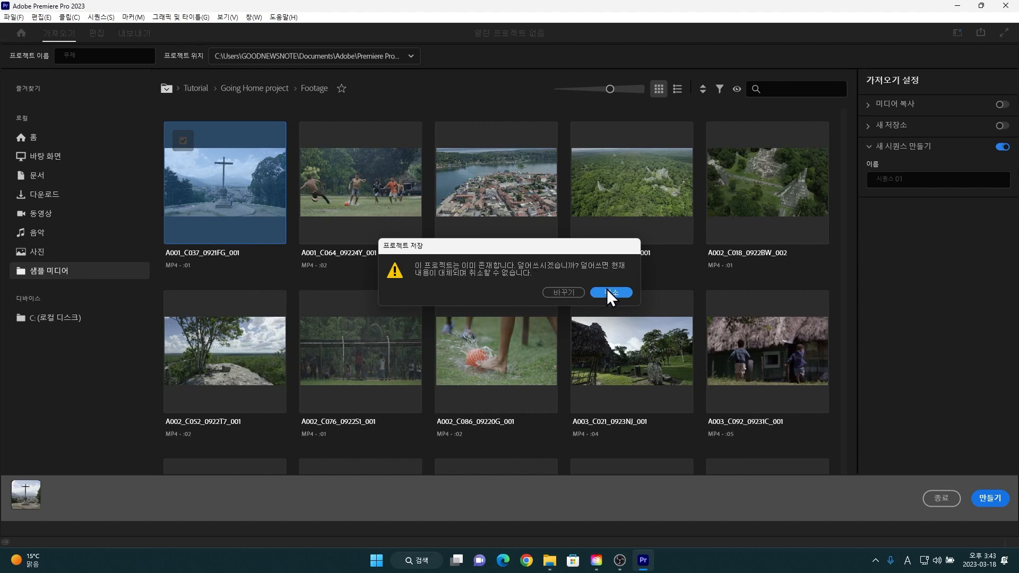
pyautogui.click(567, 293)
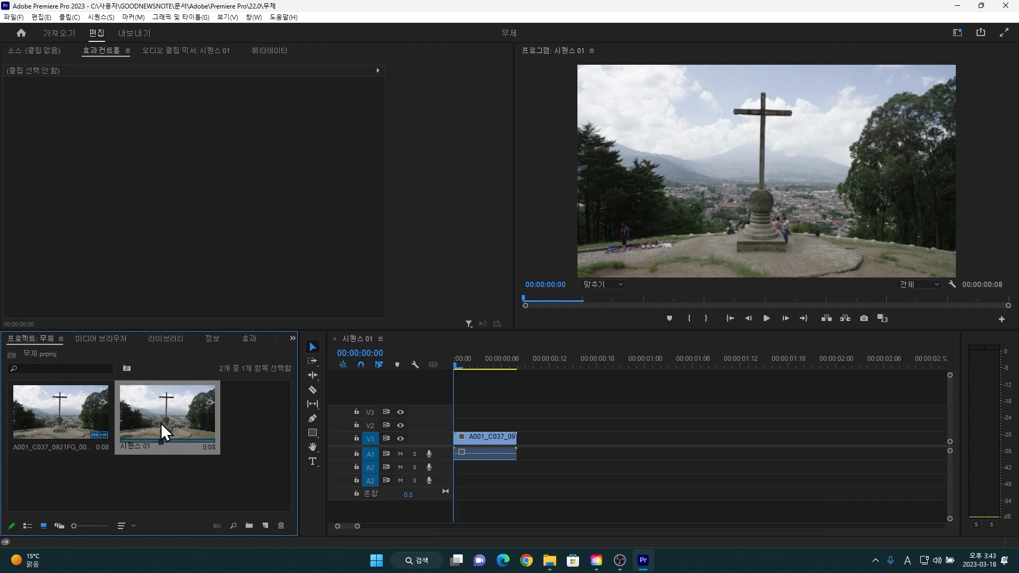
# - Check the information for 시퀀스 01 and delete the sample clip from its timeline
pyautogui.click(215, 339)
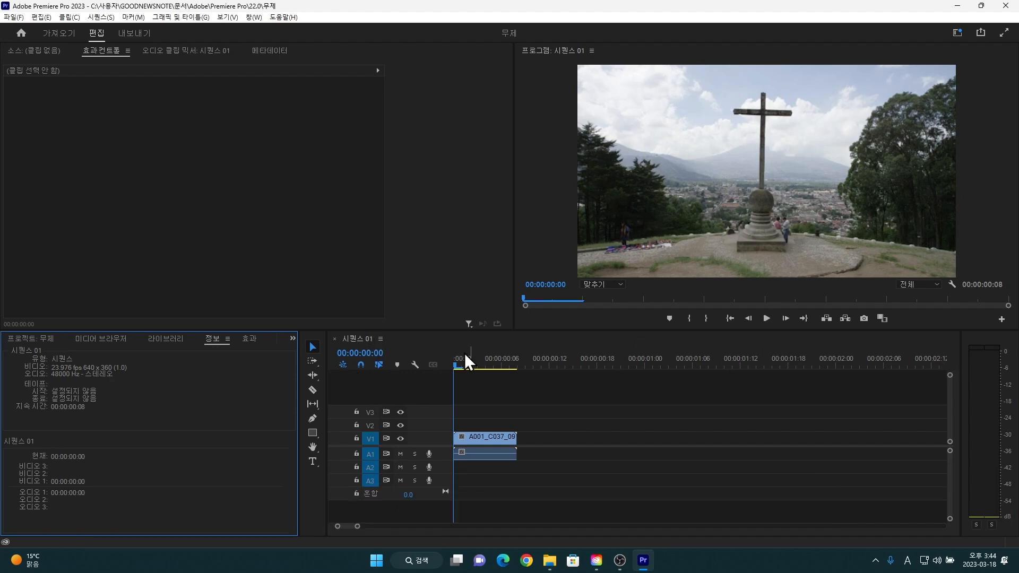
pyautogui.click(482, 439)
pyautogui.press('Delete')
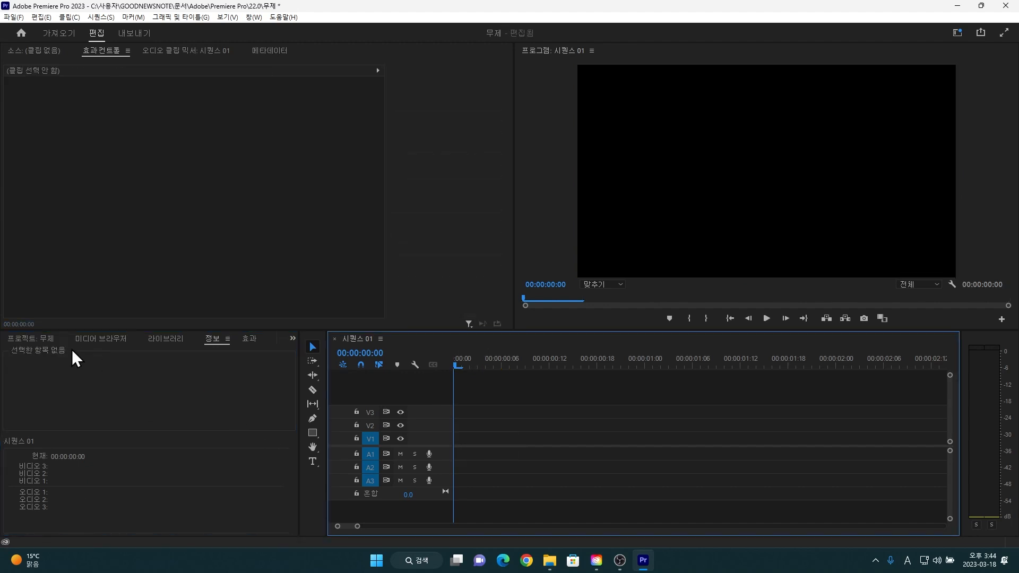
# - Delete 시퀀스 01 and the A001_C037_0921FG_001 clip from the project
pyautogui.click(31, 336)
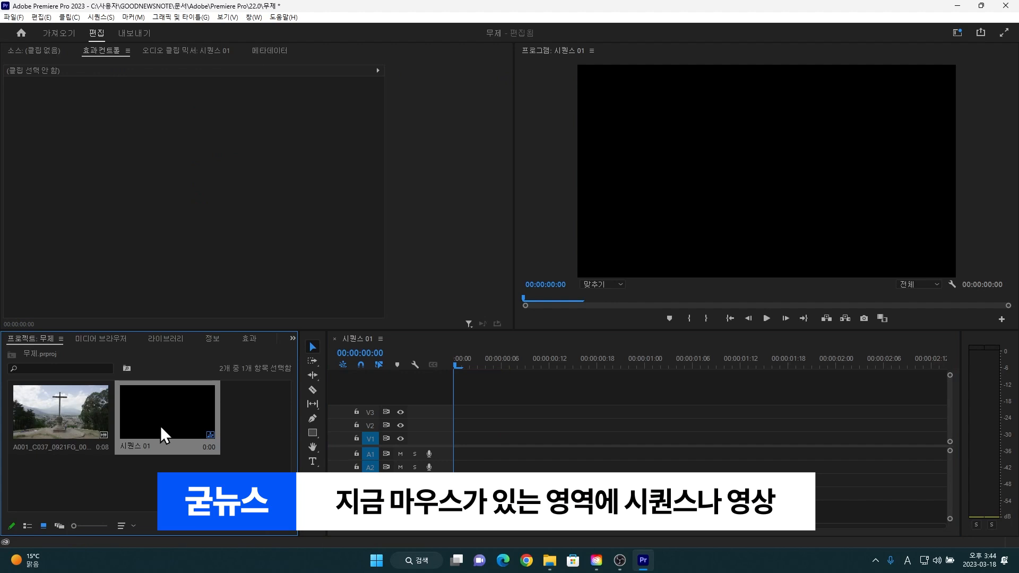
pyautogui.press('Delete')
pyautogui.click(81, 411)
pyautogui.press('Delete')
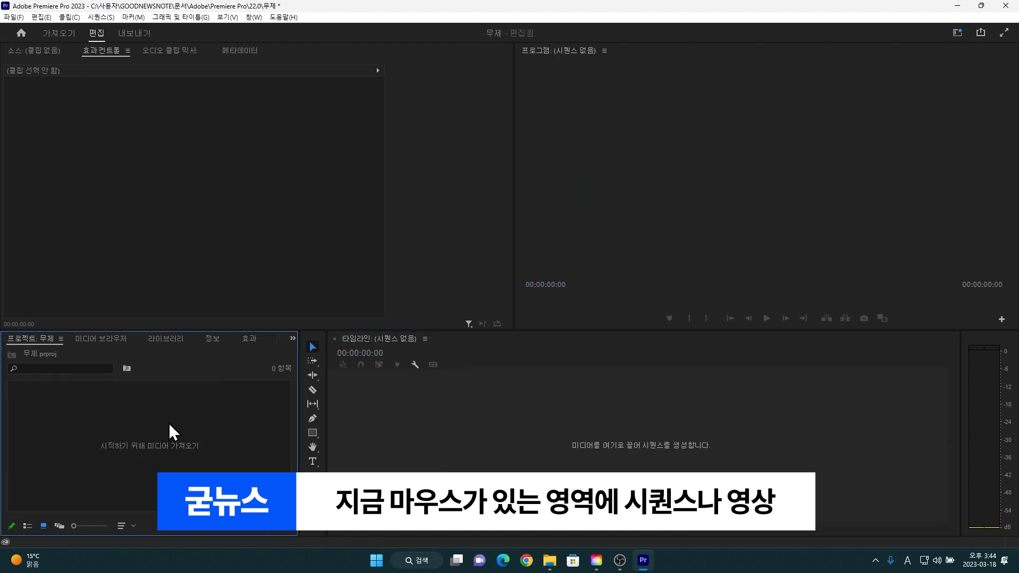
pyautogui.click(261, 524)
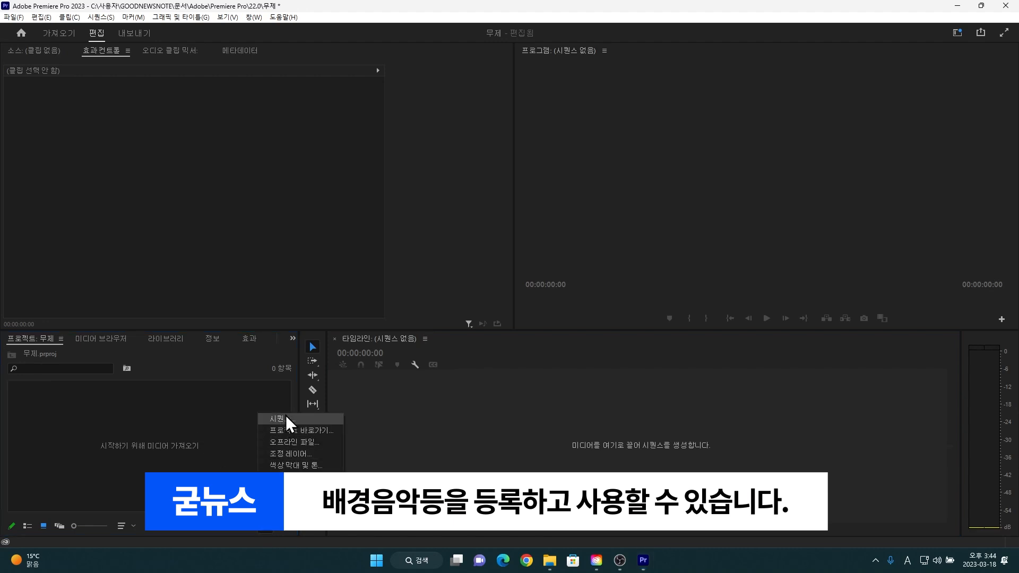
pyautogui.click(175, 396)
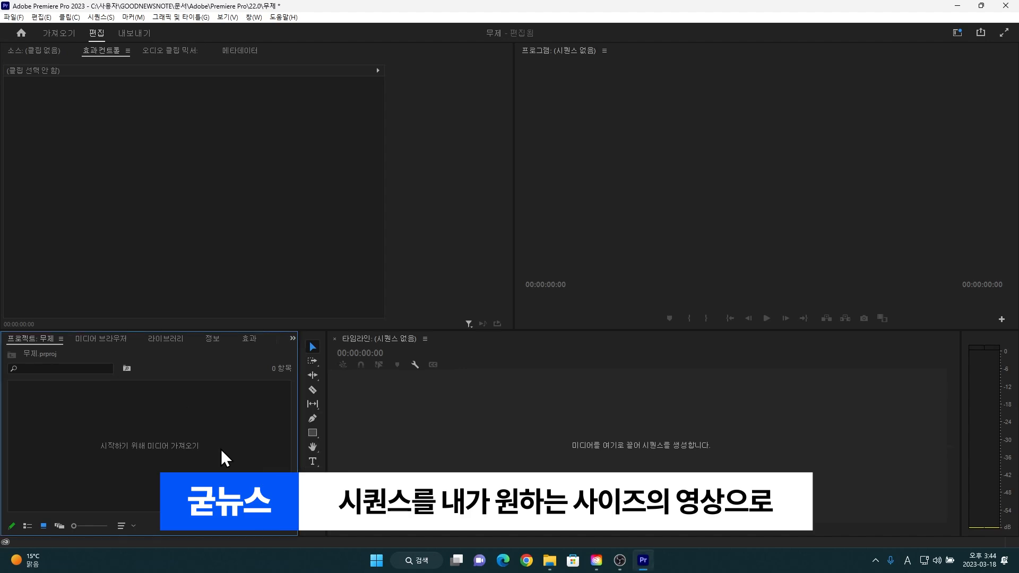
# - Import all three videos and both MP3 recordings from the 새 폴더 folder into the project
pyautogui.click(550, 561)
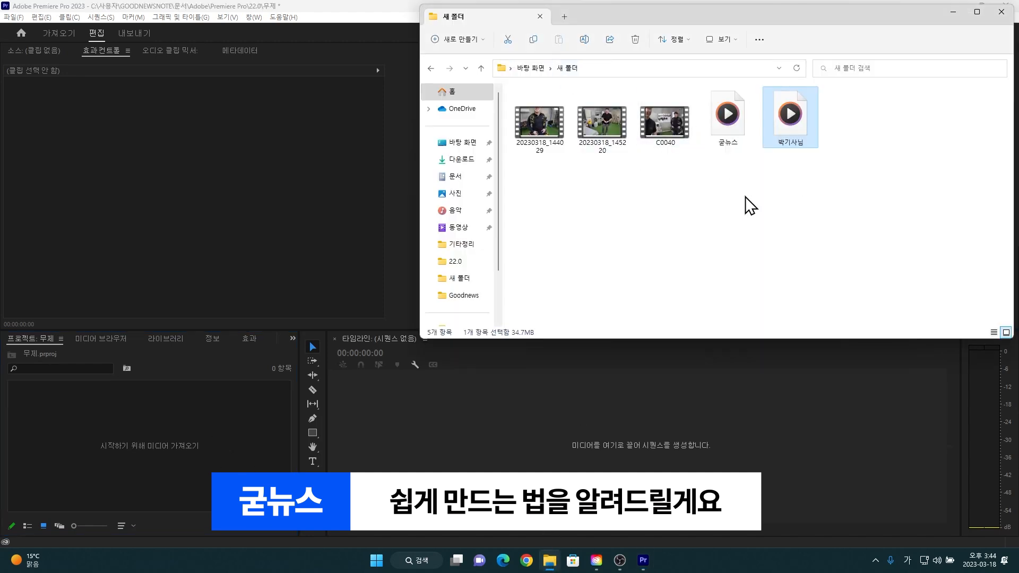
pyautogui.moveTo(532, 194); pyautogui.dragTo(859, 118)
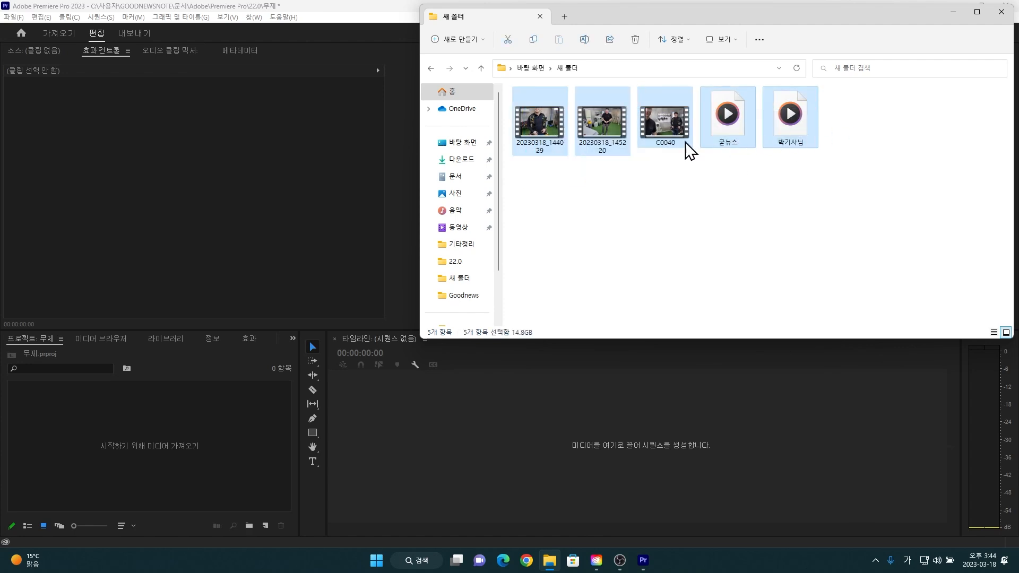
pyautogui.moveTo(543, 121); pyautogui.dragTo(91, 446)
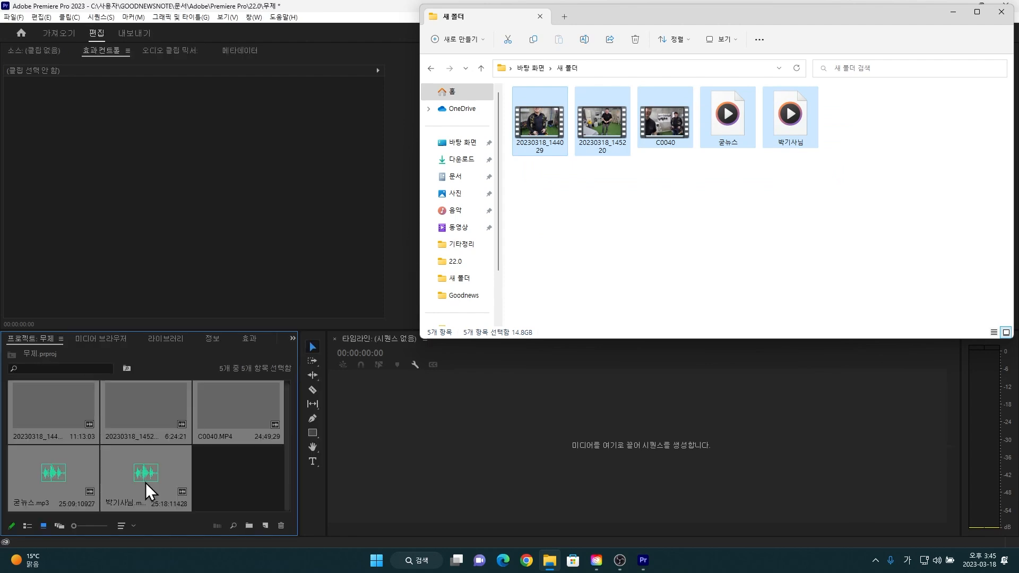
pyautogui.click(230, 480)
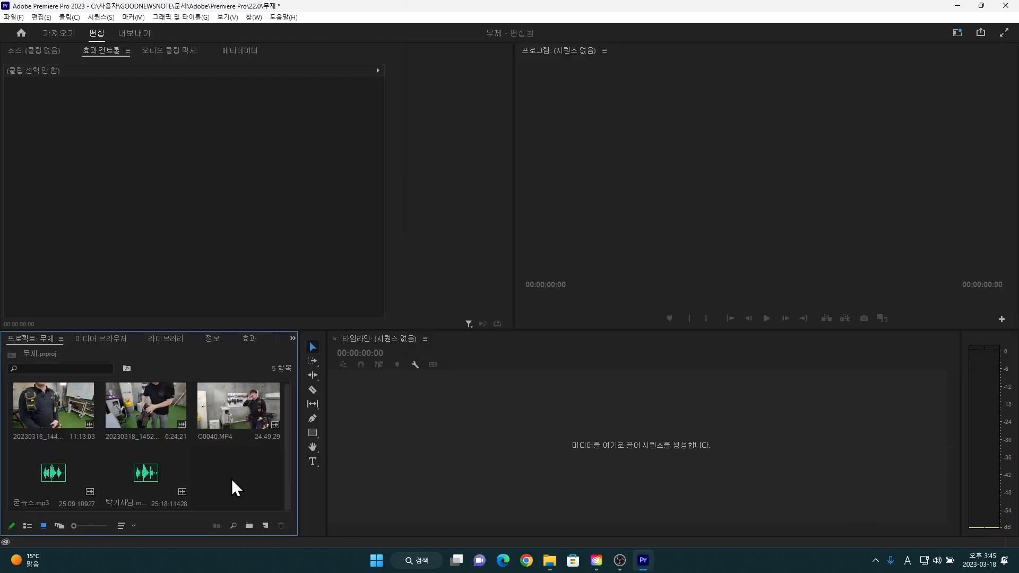
# - Delete both MP3 recordings and all three videos from the project
pyautogui.click(158, 493)
pyautogui.press('Delete')
pyautogui.click(91, 485)
pyautogui.press('Delete')
pyautogui.click(257, 412)
pyautogui.press('Delete')
pyautogui.click(157, 408)
pyautogui.press('Delete')
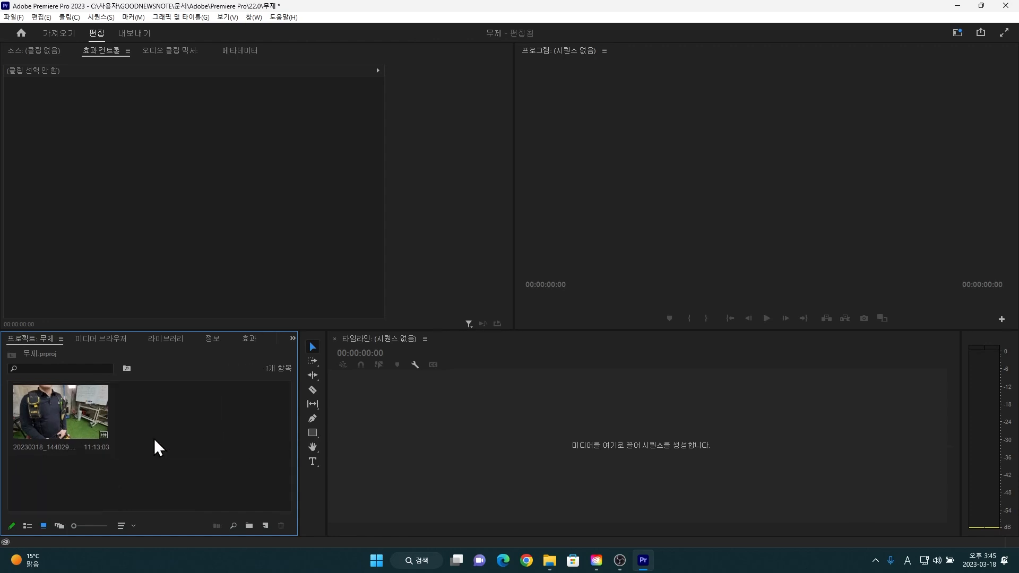
pyautogui.click(65, 418)
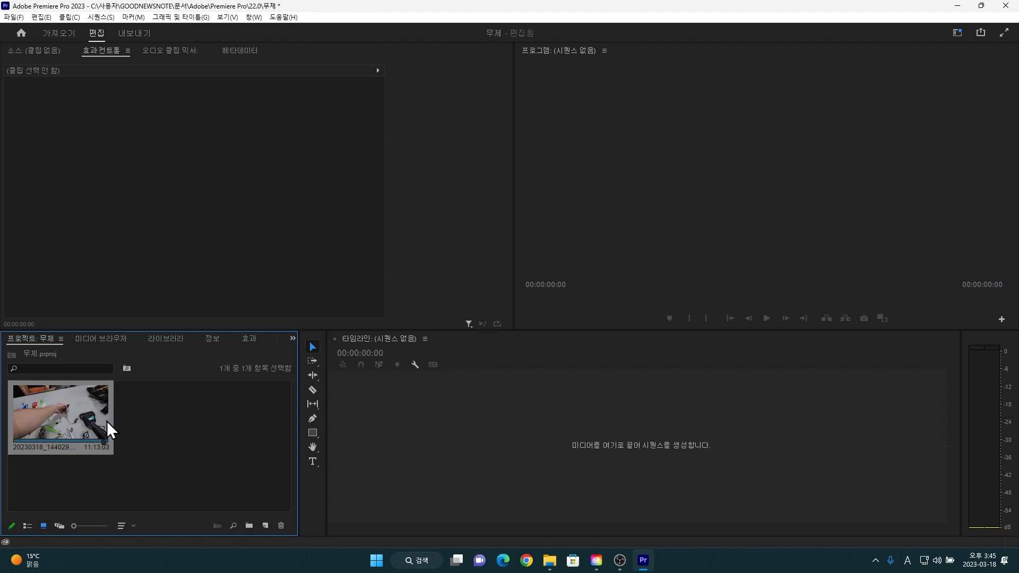
pyautogui.click(231, 421)
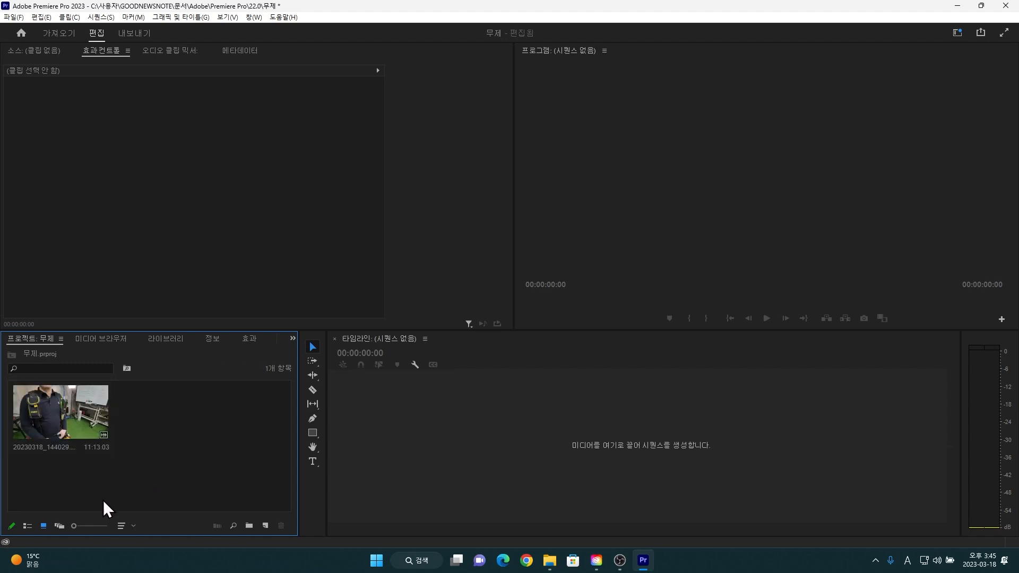
pyautogui.click(78, 420)
pyautogui.press('Delete')
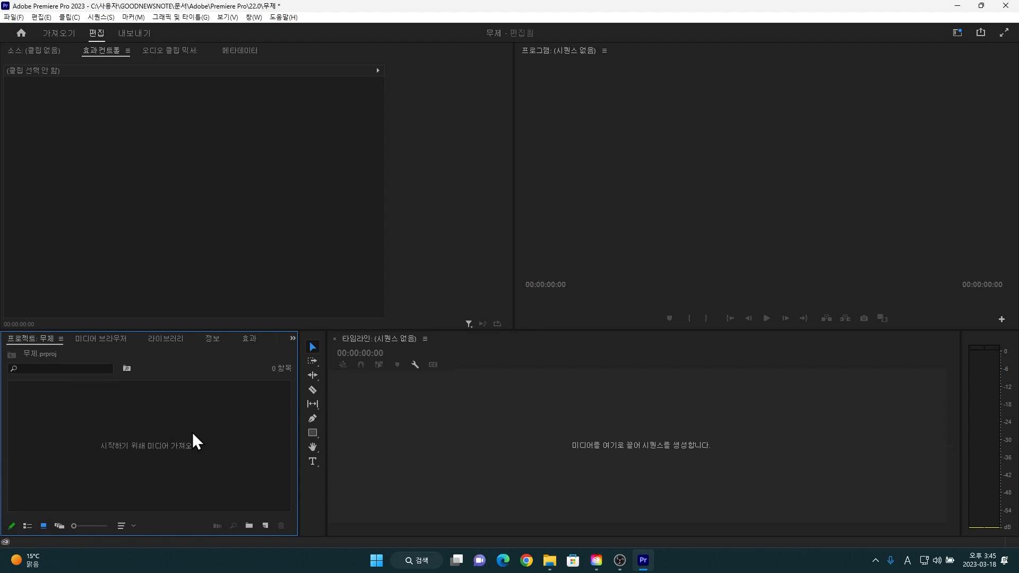
# - Import only the C0040 video from the 새 폴더 folder and create a new sequence from it
pyautogui.click(549, 560)
pyautogui.click(670, 125)
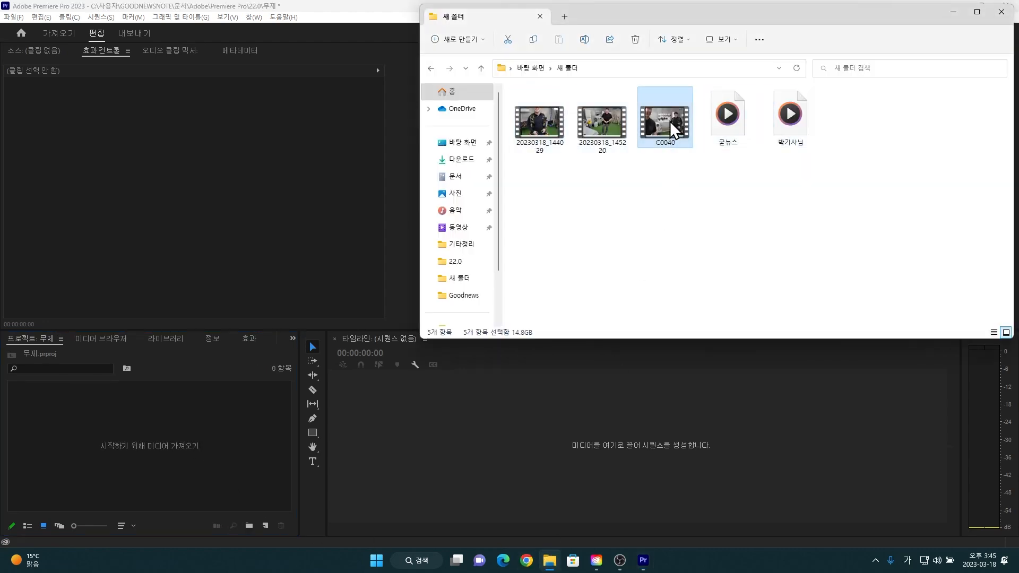
pyautogui.moveTo(671, 125); pyautogui.dragTo(146, 440)
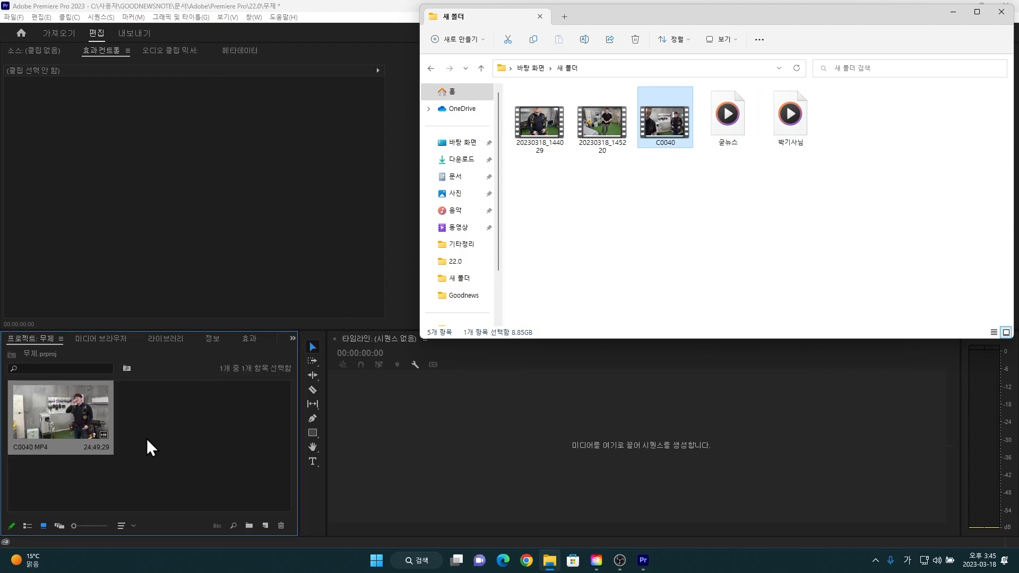
pyautogui.click(602, 123)
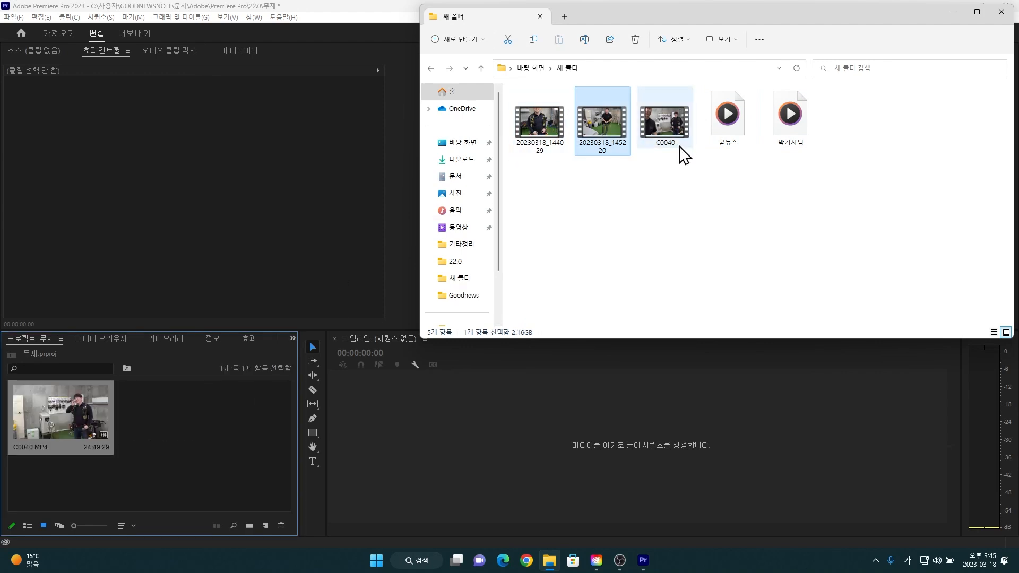
pyautogui.click(85, 420)
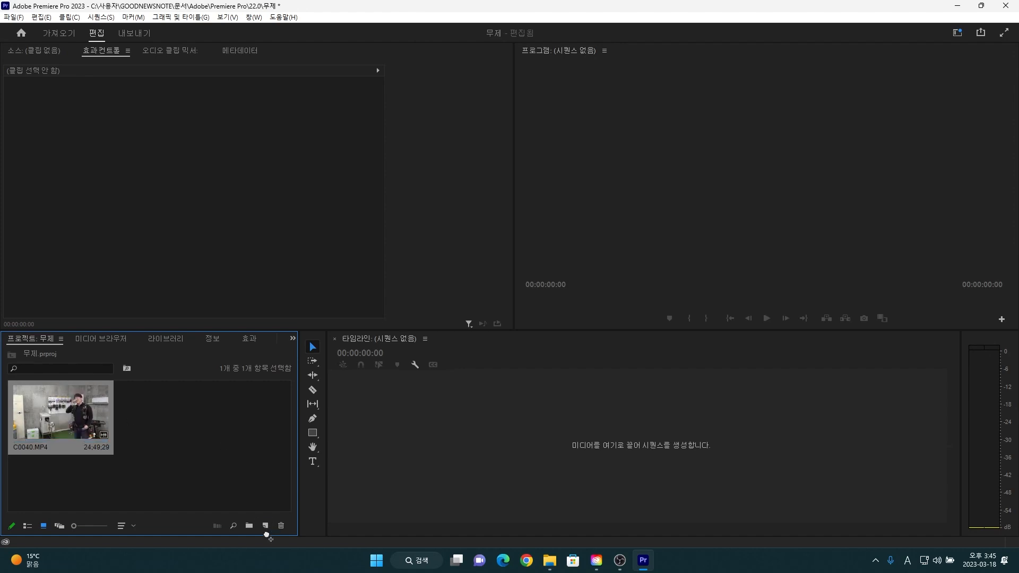
pyautogui.moveTo(267, 530); pyautogui.dragTo(267, 529)
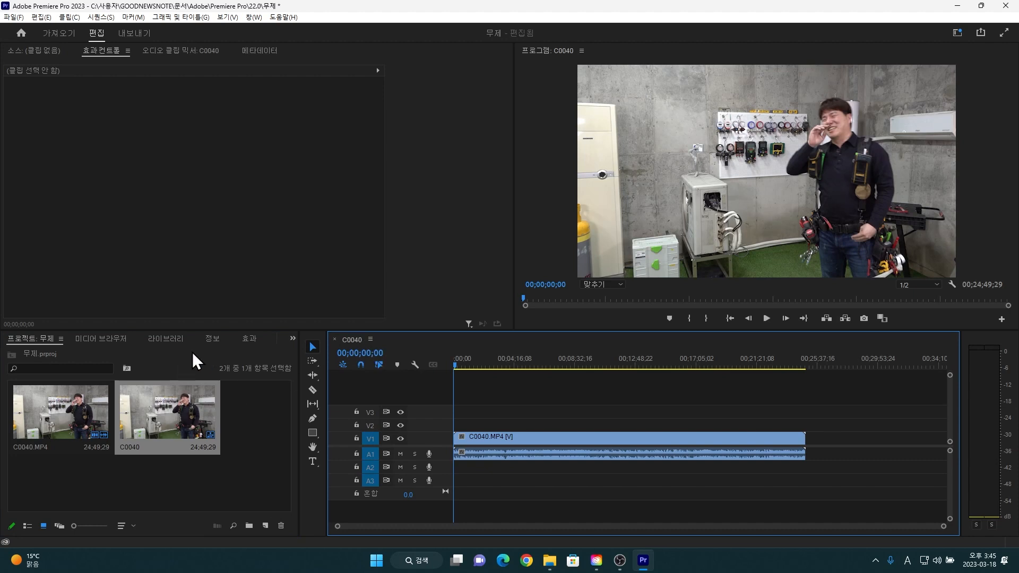
# - Check the frame rate and frame size information of the C0040.MP4 clip on the timeline
pyautogui.click(217, 338)
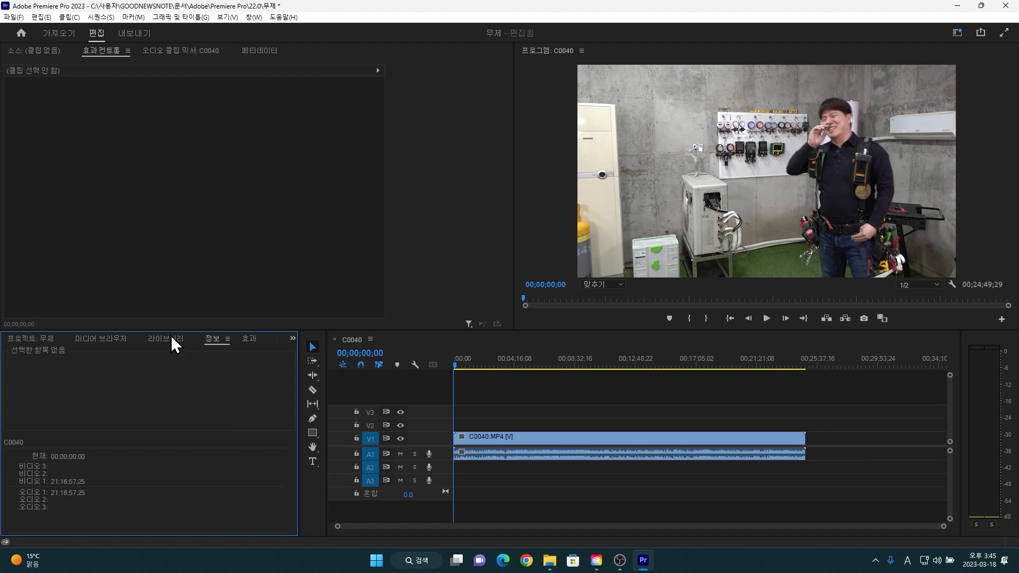
pyautogui.click(494, 439)
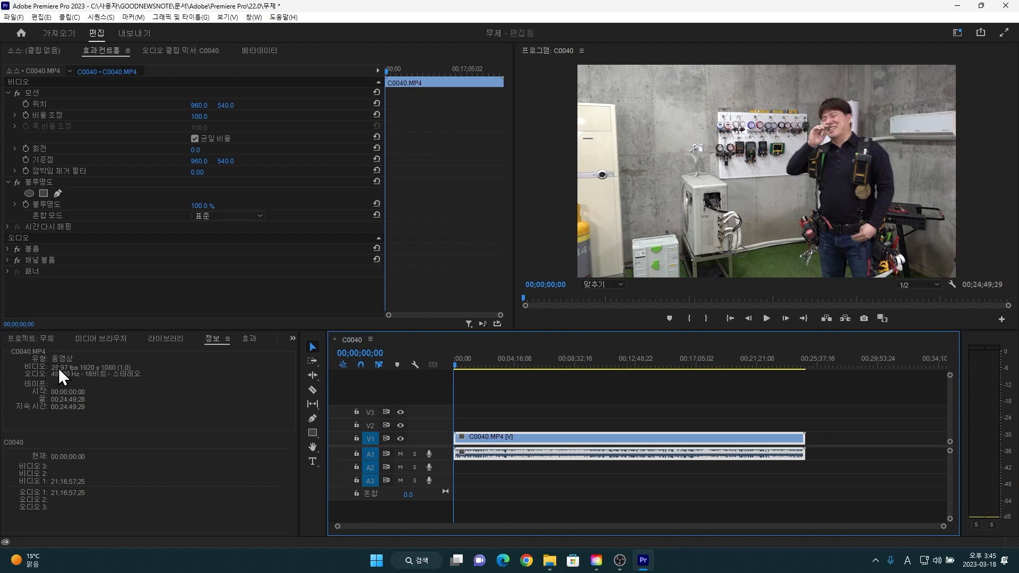
# - Examine the frame sizes and frame rates of the available export presets in the preset manager, leave it without choosing one and return to editing
pyautogui.click(136, 35)
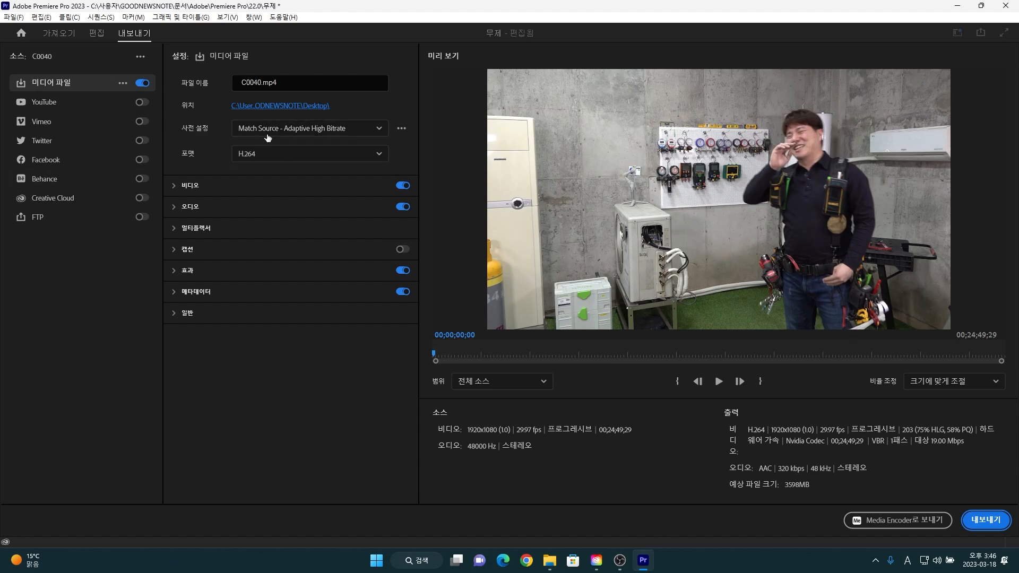
pyautogui.click(276, 131)
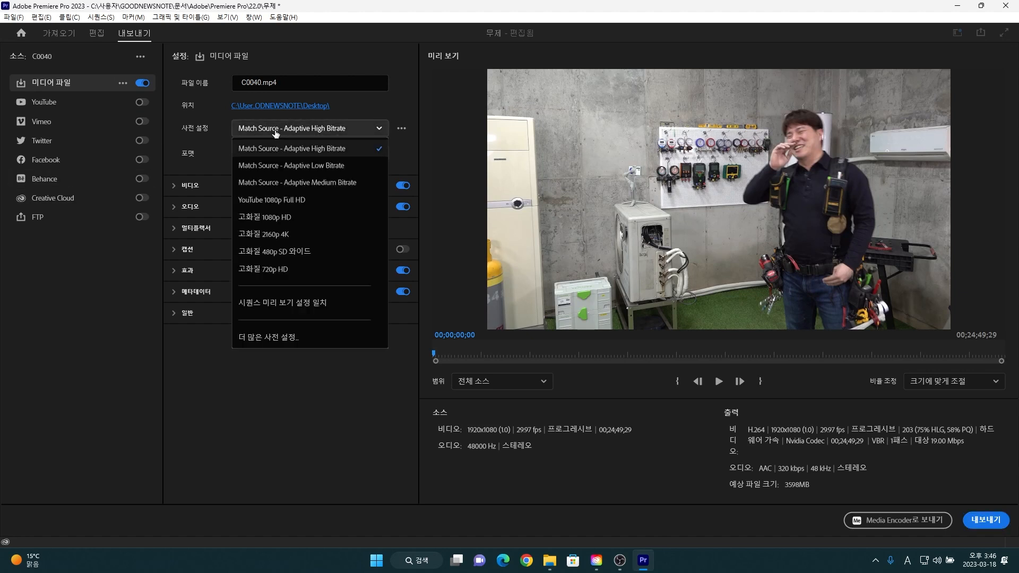
pyautogui.click(280, 342)
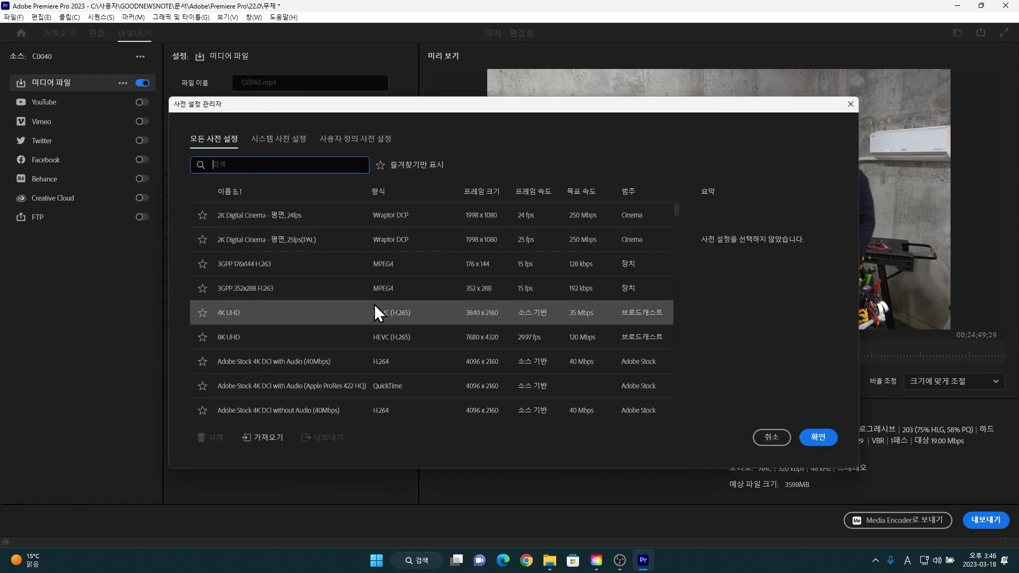
pyautogui.scroll(-3, 366, 313)
pyautogui.scroll(-3, 360, 317)
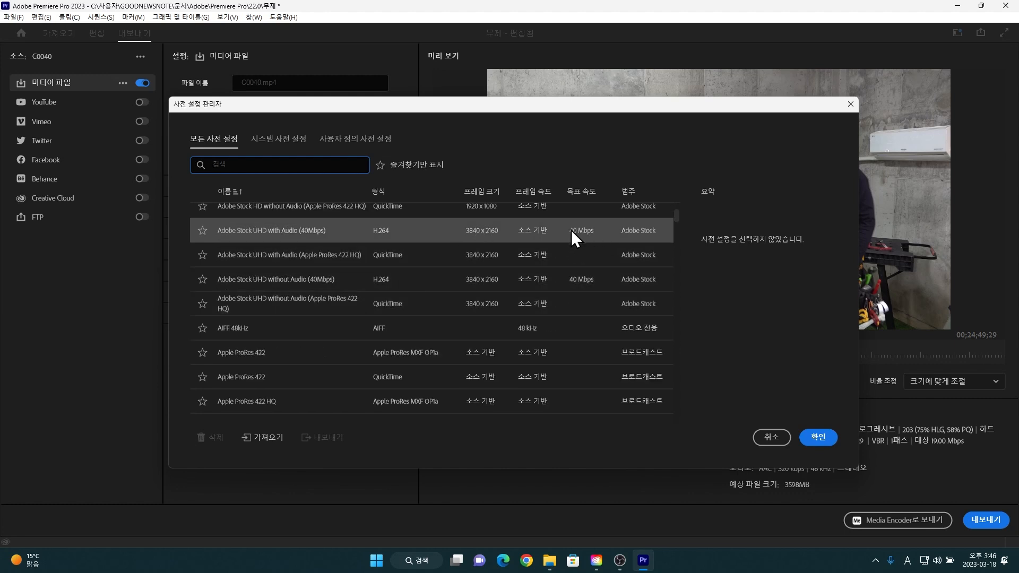
pyautogui.scroll(-3, 470, 302)
pyautogui.scroll(-6, 430, 314)
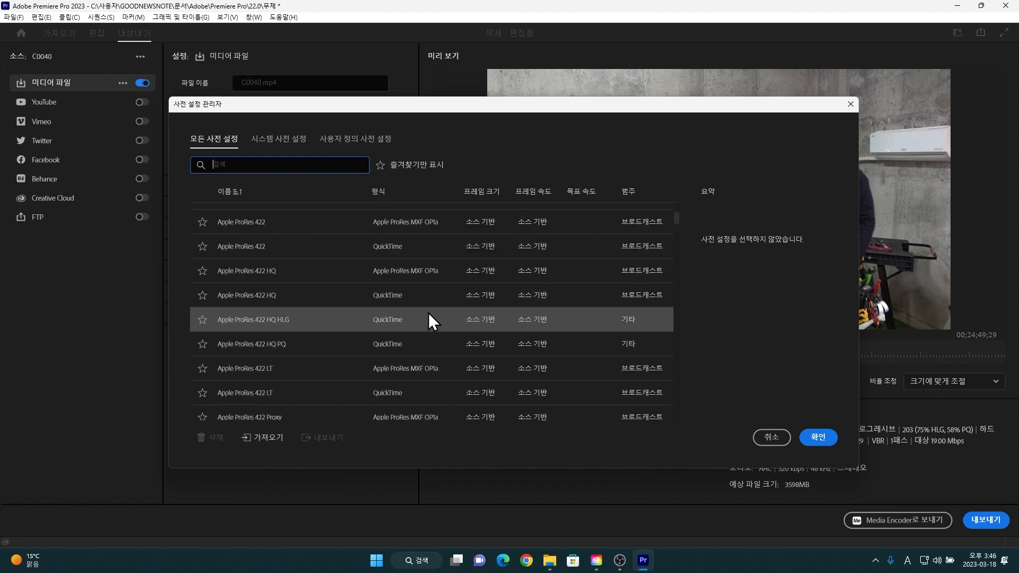
pyautogui.scroll(-8, 424, 323)
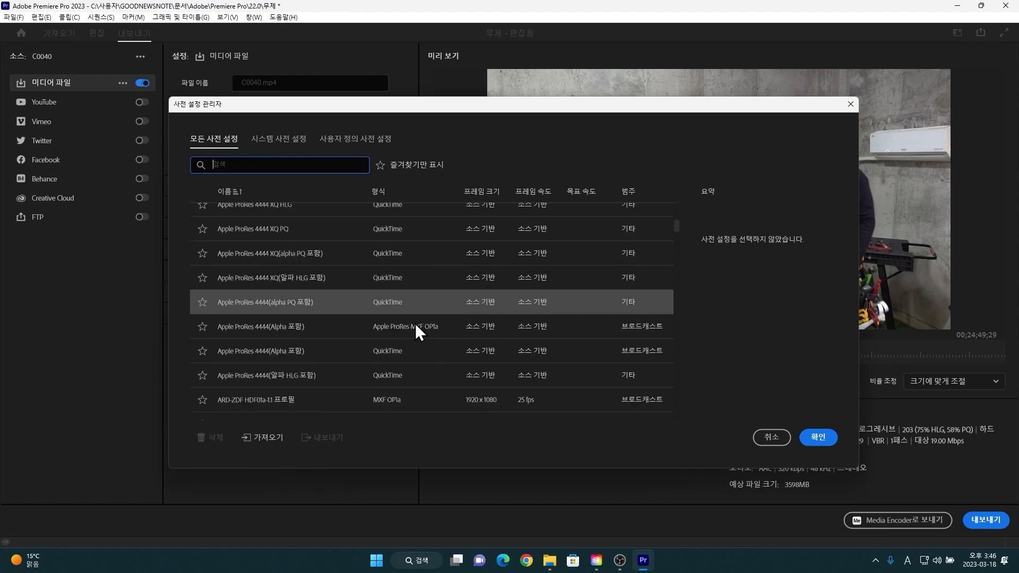
pyautogui.scroll(-4, 413, 327)
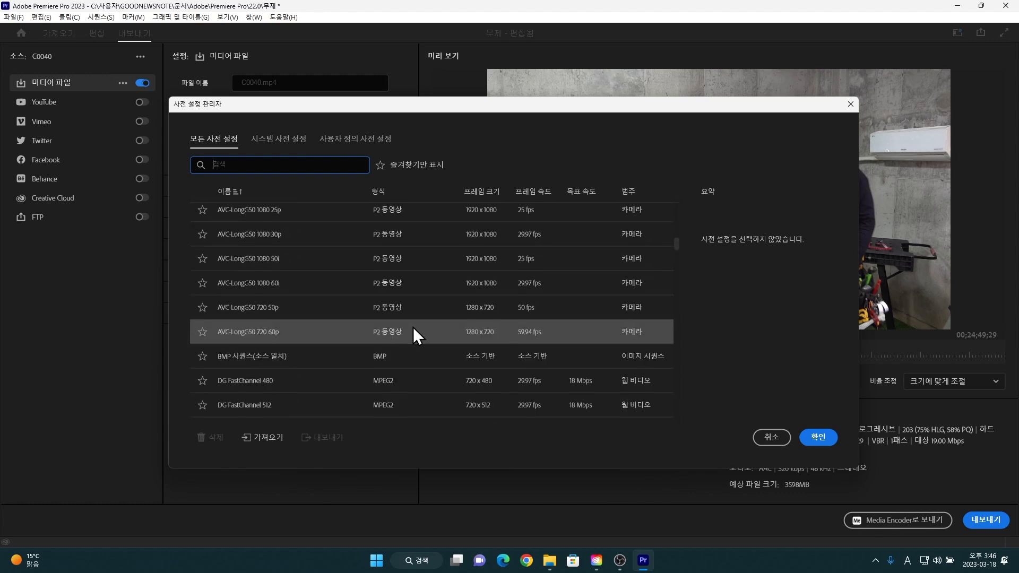
pyautogui.scroll(10, 412, 328)
pyautogui.scroll(15, 412, 327)
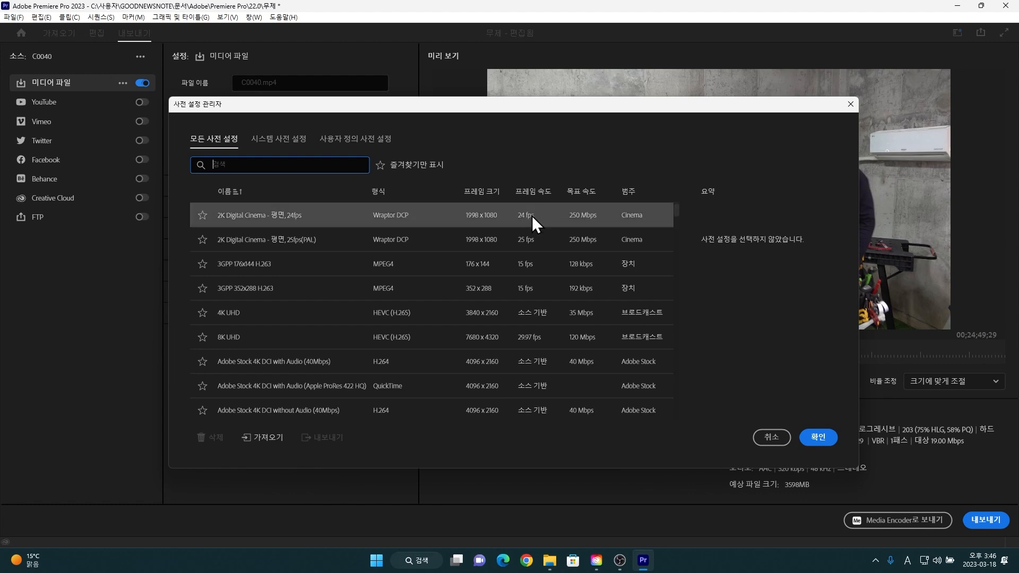
pyautogui.scroll(-3, 534, 346)
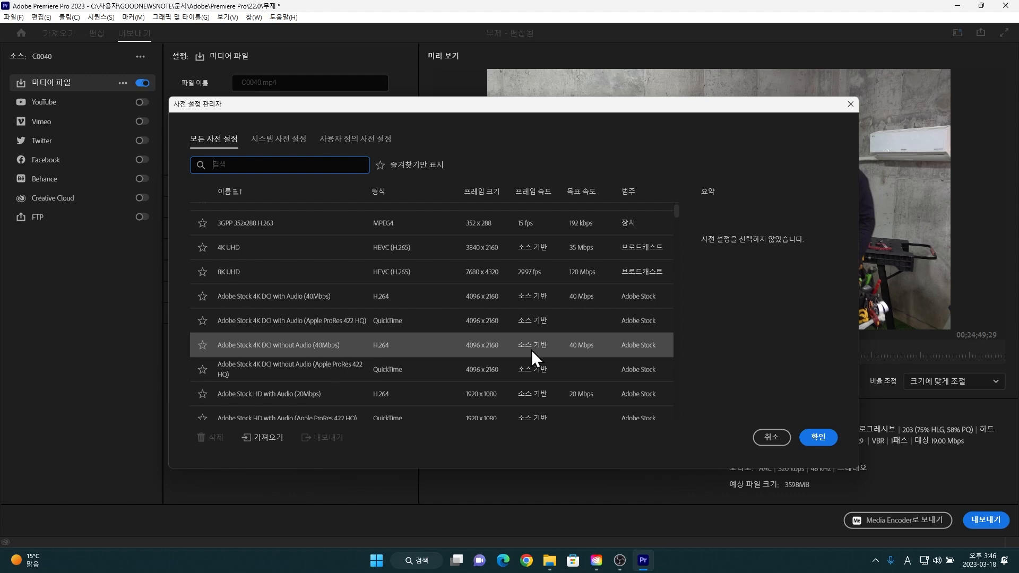
pyautogui.scroll(-5, 531, 346)
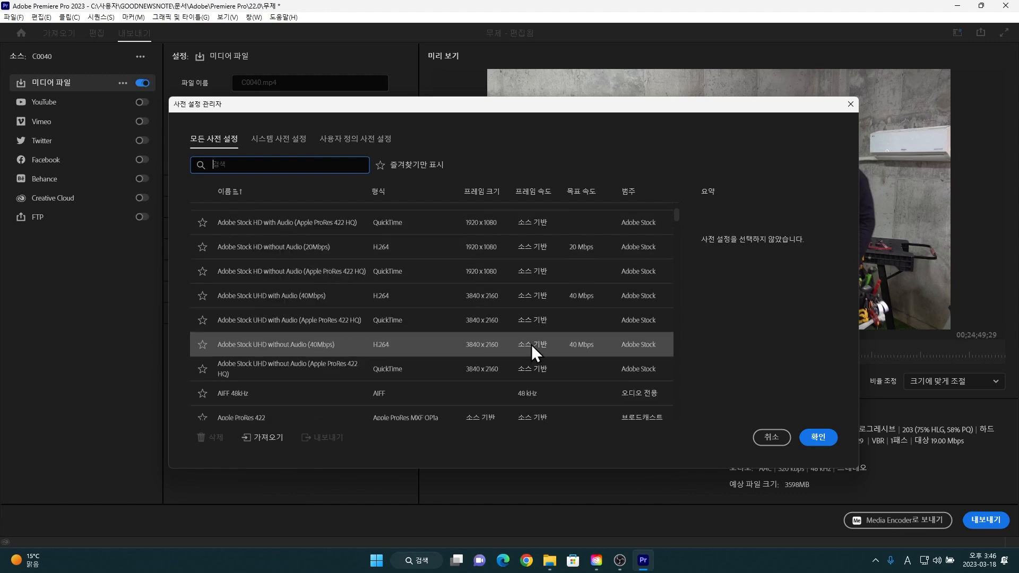
pyautogui.scroll(-3, 533, 346)
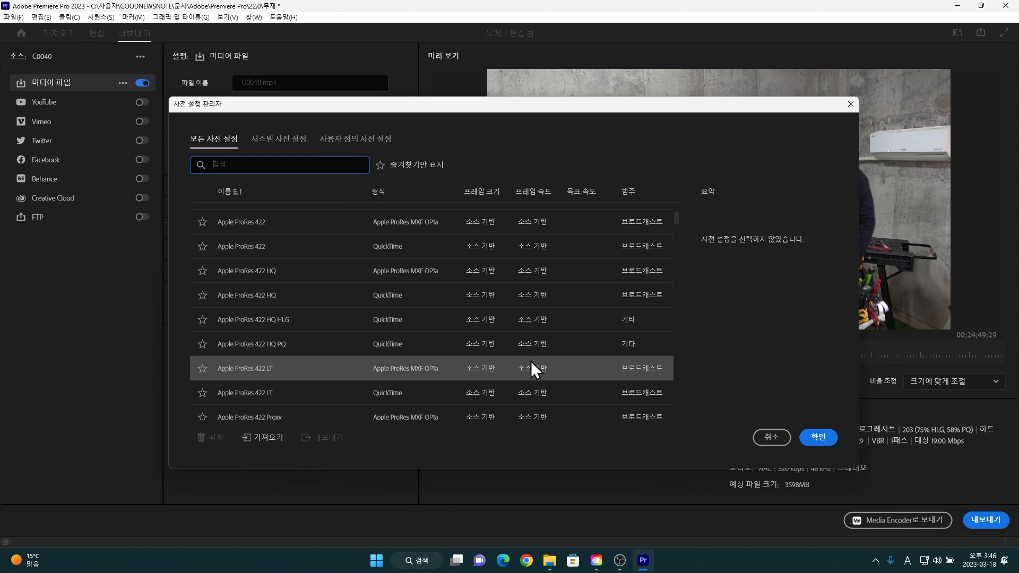
pyautogui.scroll(-10, 540, 375)
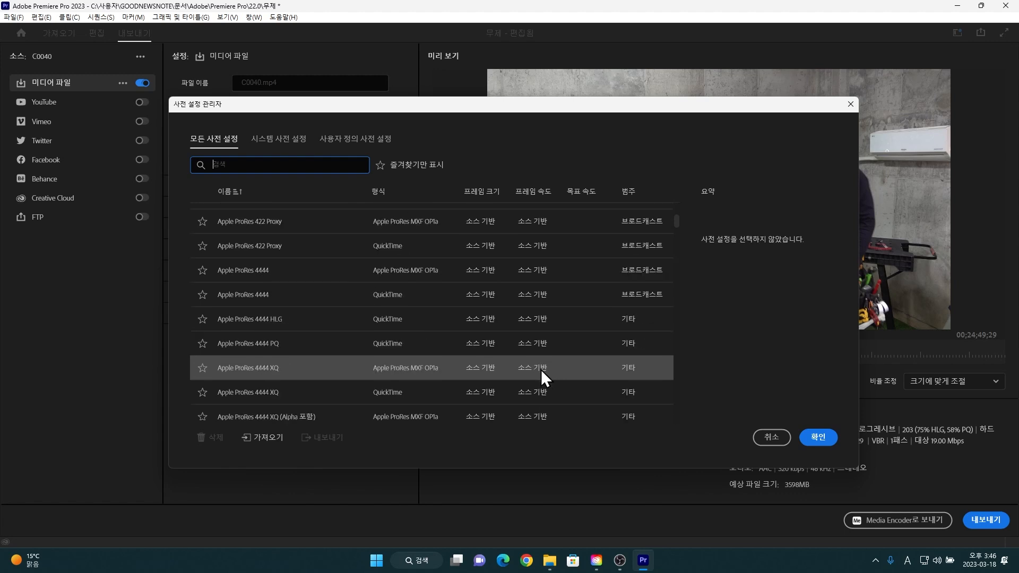
pyautogui.scroll(-5, 540, 372)
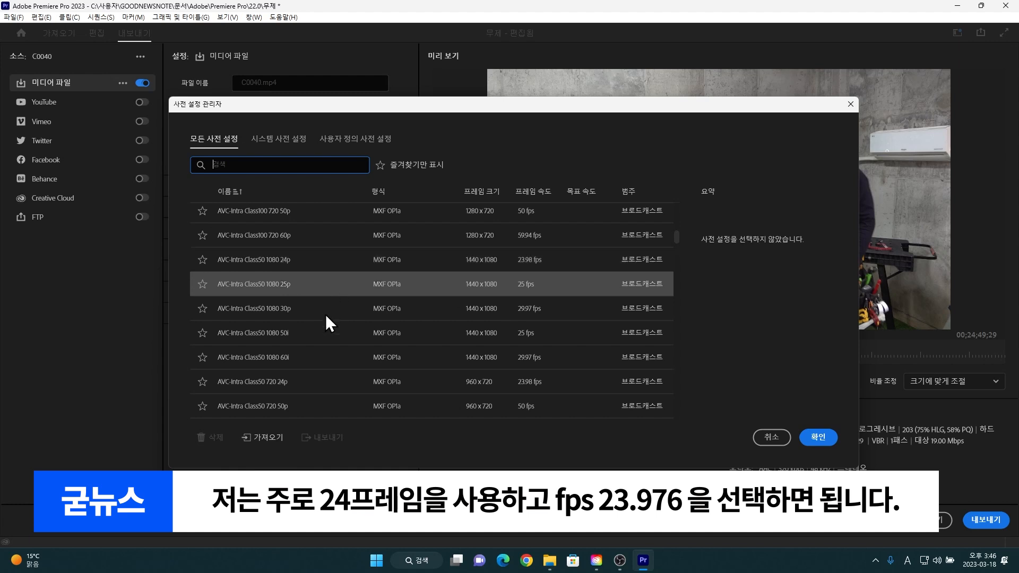
pyautogui.scroll(-5, 319, 334)
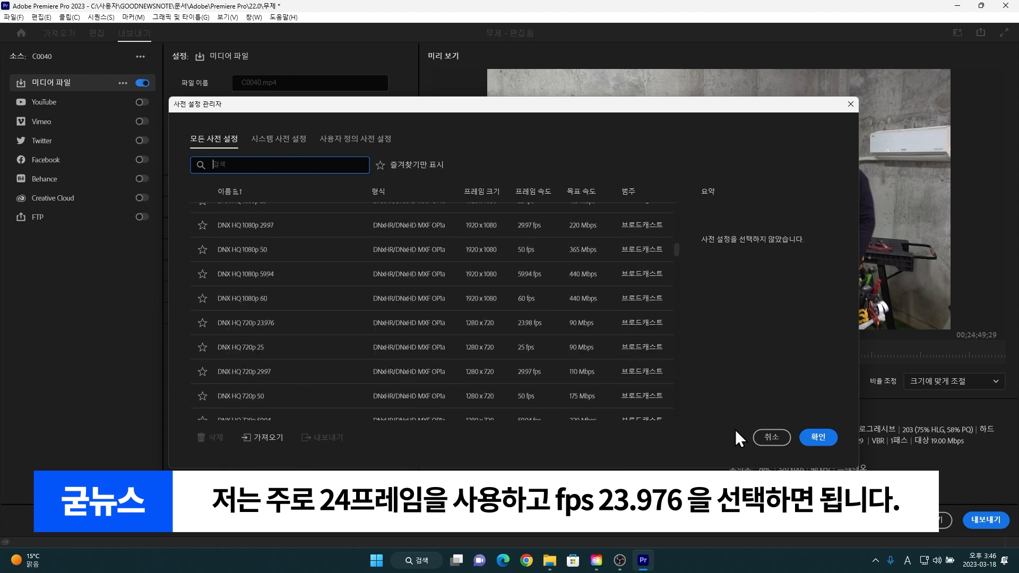
pyautogui.click(767, 437)
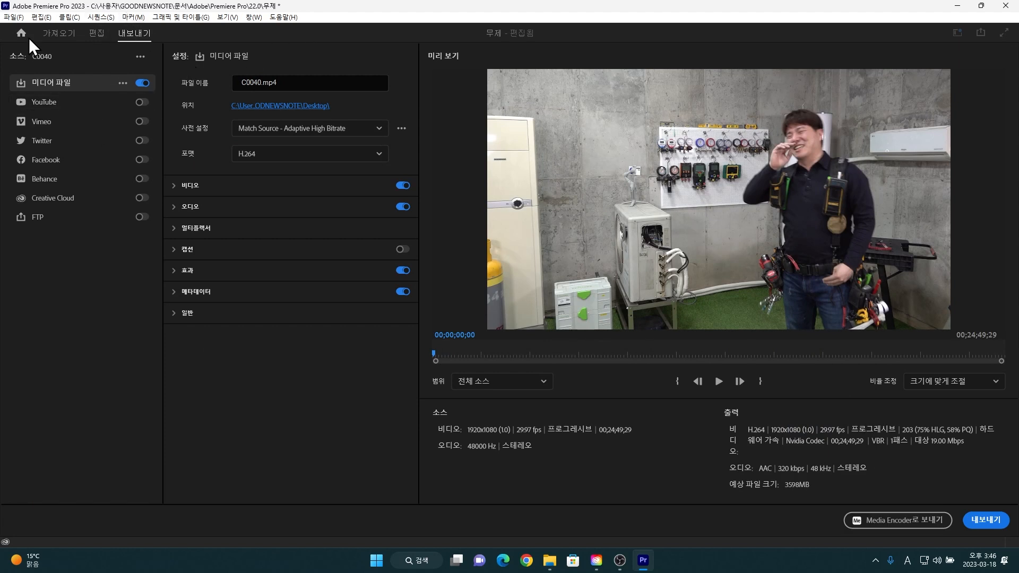
pyautogui.click(97, 33)
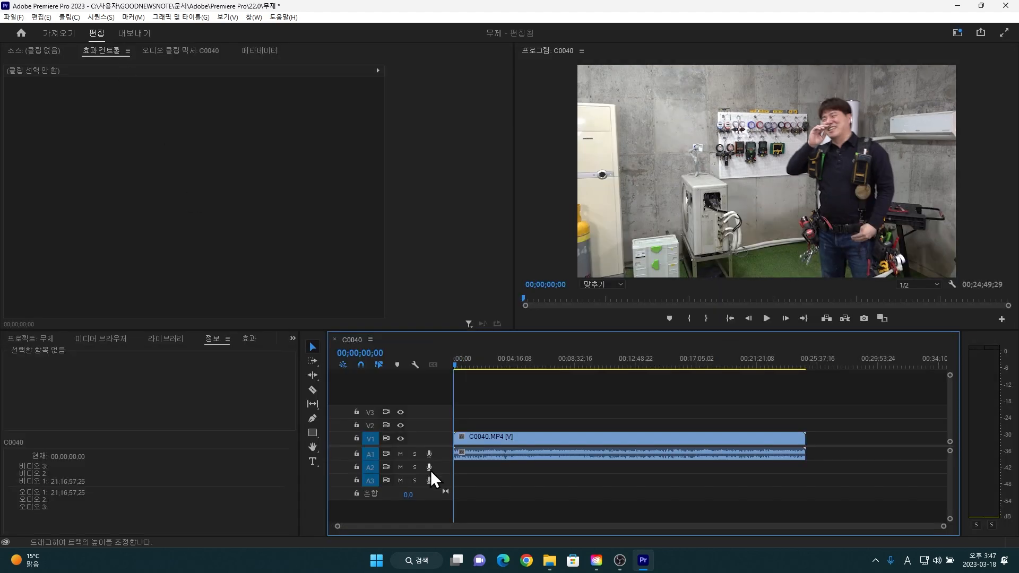
# - Set the timebase of the C0040 sequence to 23.976 frames per second in its sequence settings
pyautogui.click(160, 374)
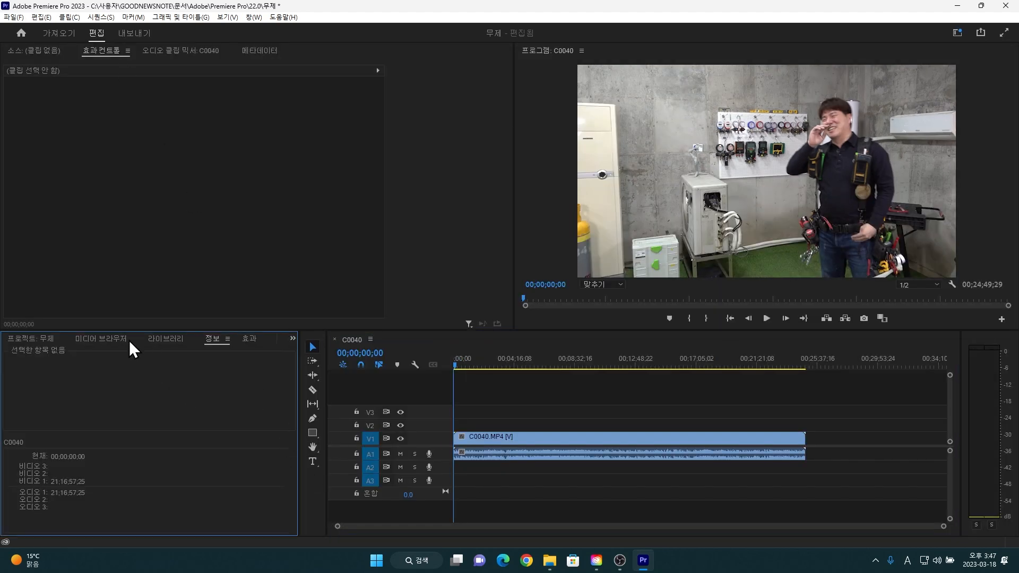
pyautogui.click(36, 338)
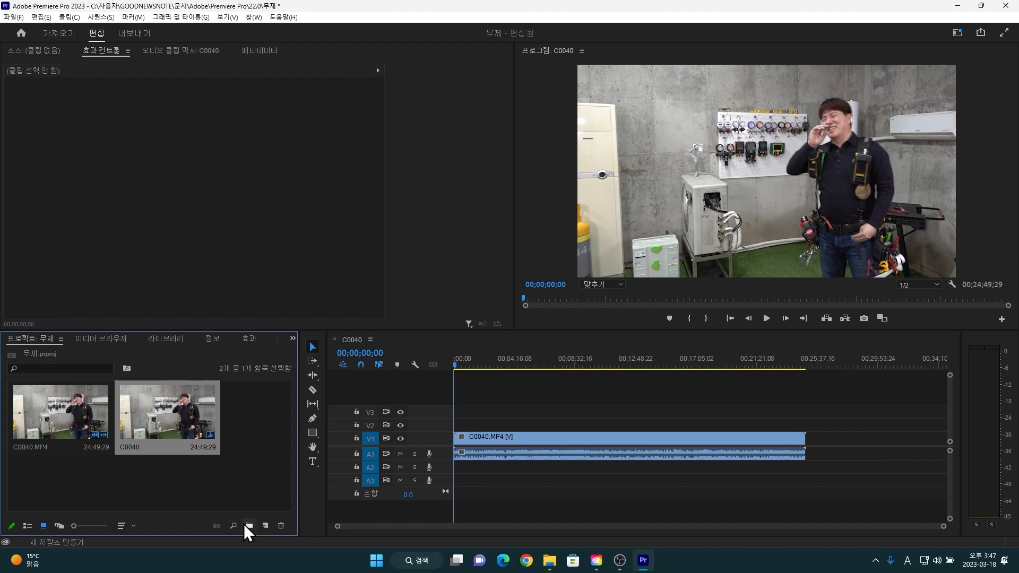
pyautogui.rightClick(182, 405)
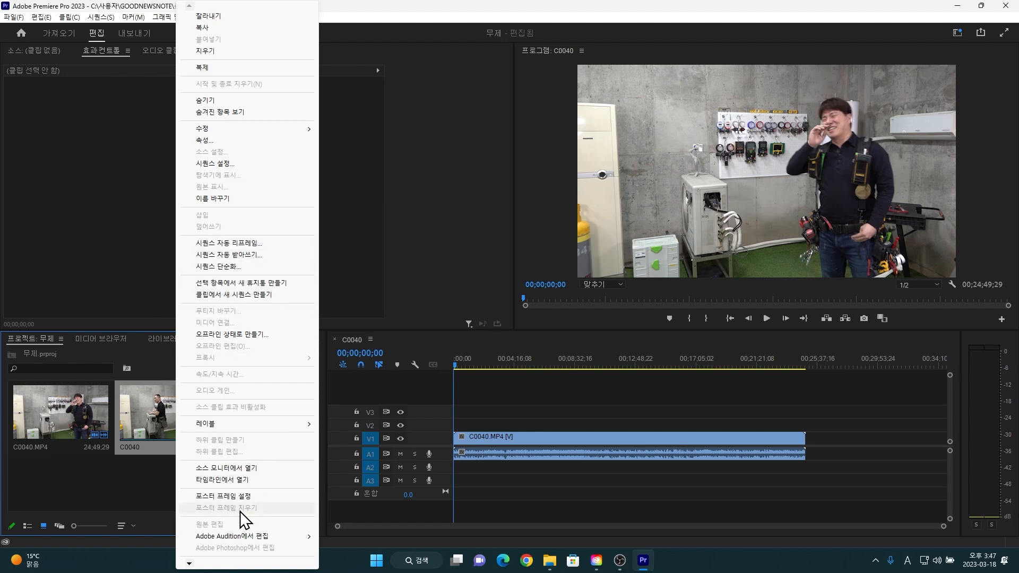
pyautogui.moveTo(189, 564)
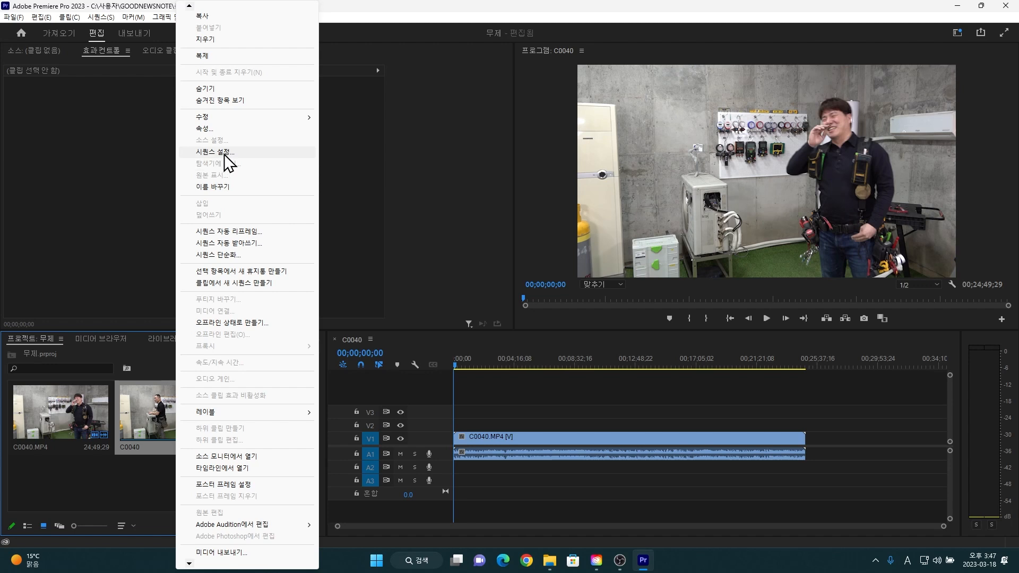
pyautogui.click(234, 153)
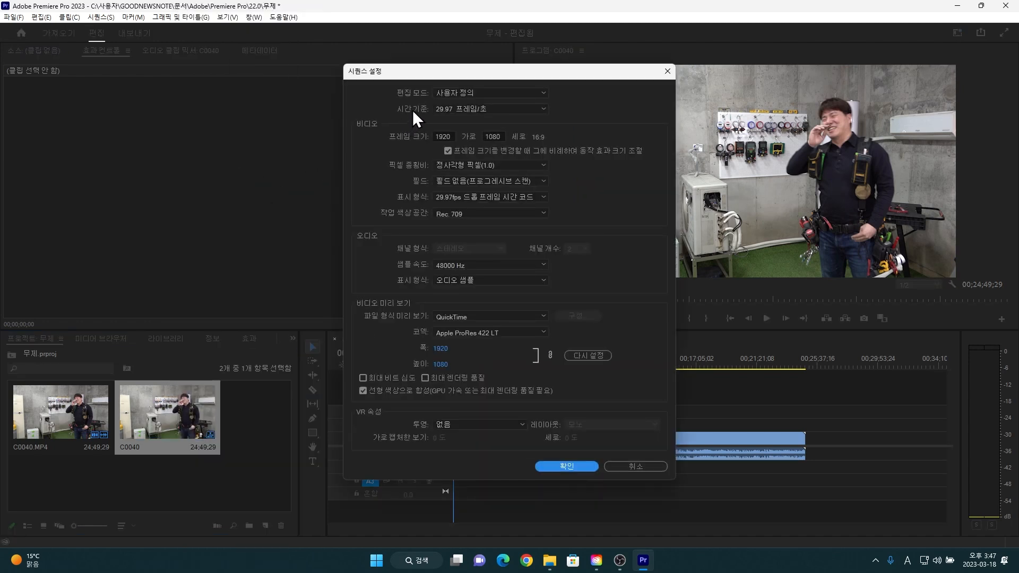
pyautogui.click(453, 110)
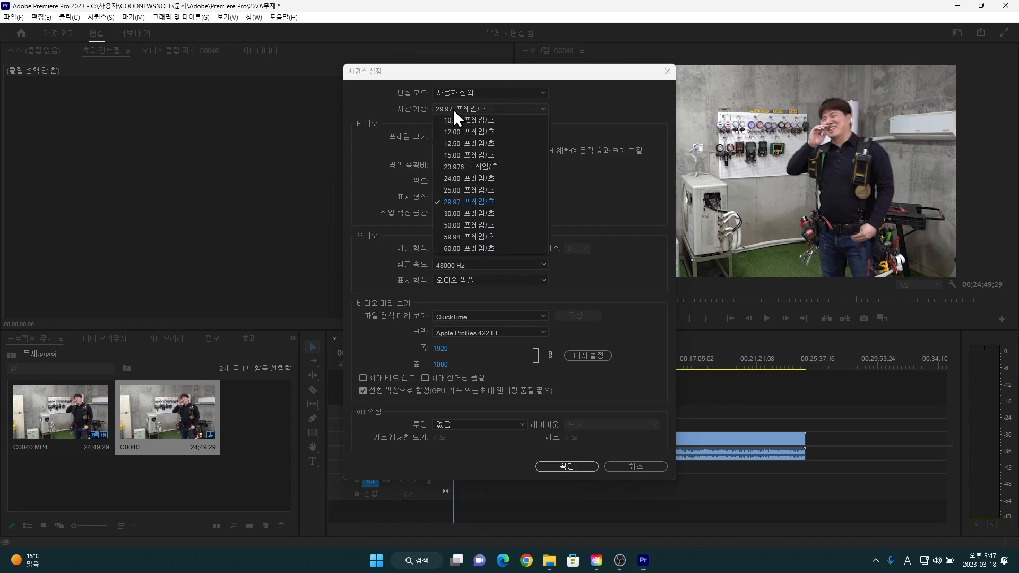
pyautogui.click(466, 167)
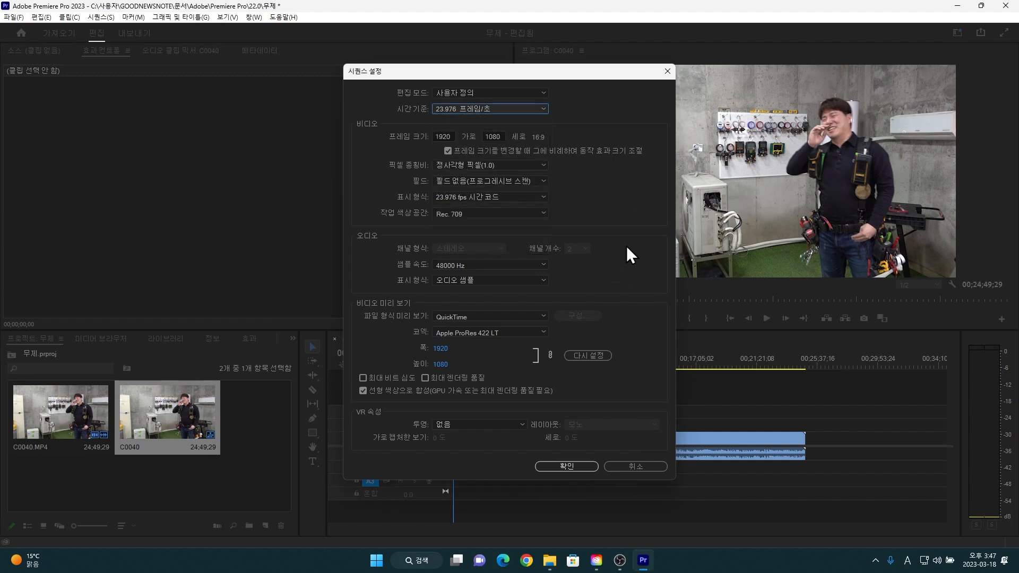
pyautogui.click(578, 469)
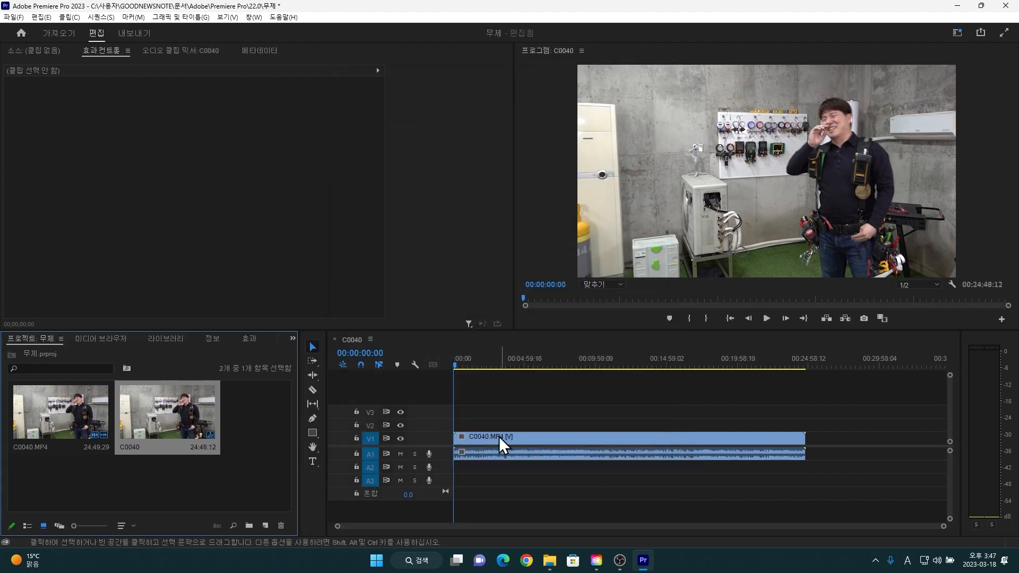
# - Clear the C0040.MP4 clip from the timeline and delete the C0040.MP4 source video from the project
pyautogui.click(534, 438)
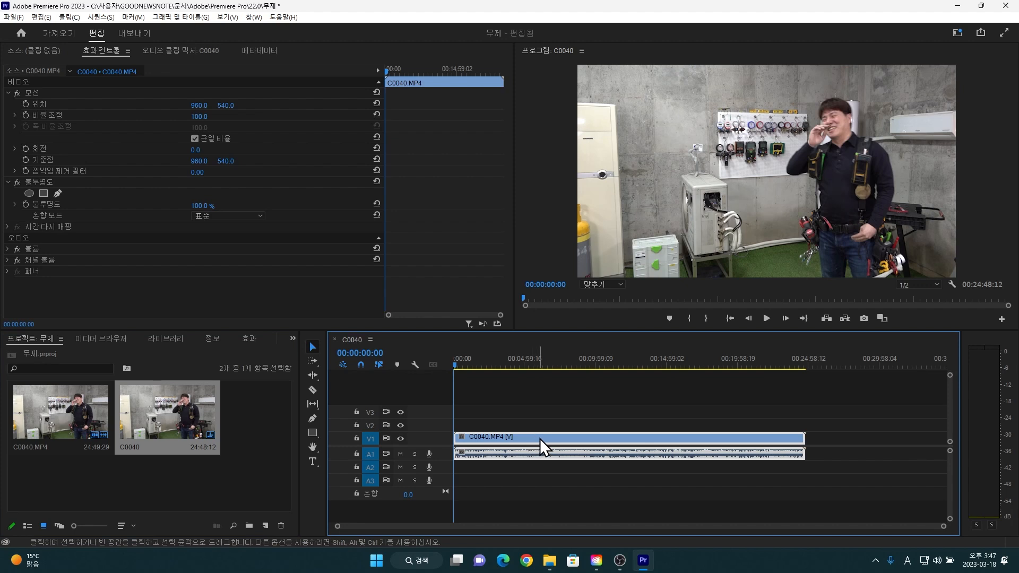
pyautogui.press('Delete')
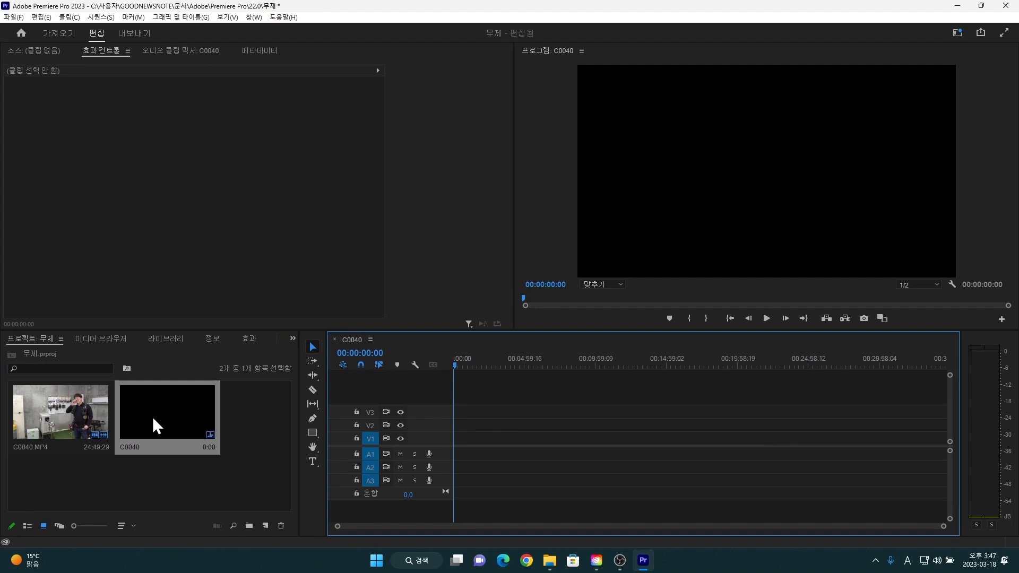
pyautogui.click(92, 416)
pyautogui.press('Delete')
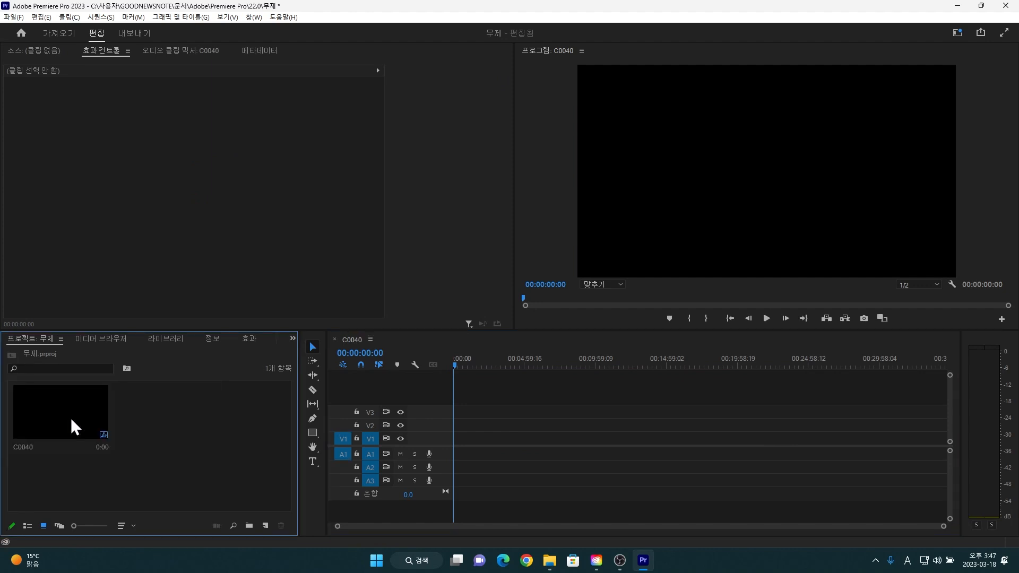
# - Paste four copies of the empty C0040 sequence into the project
pyautogui.click(173, 434)
pyautogui.hotkey('ctrl', 'v')
pyautogui.hotkey('ctrl', 'v')
pyautogui.hotkey('ctrl', 'v')
pyautogui.hotkey('ctrl', 'v')
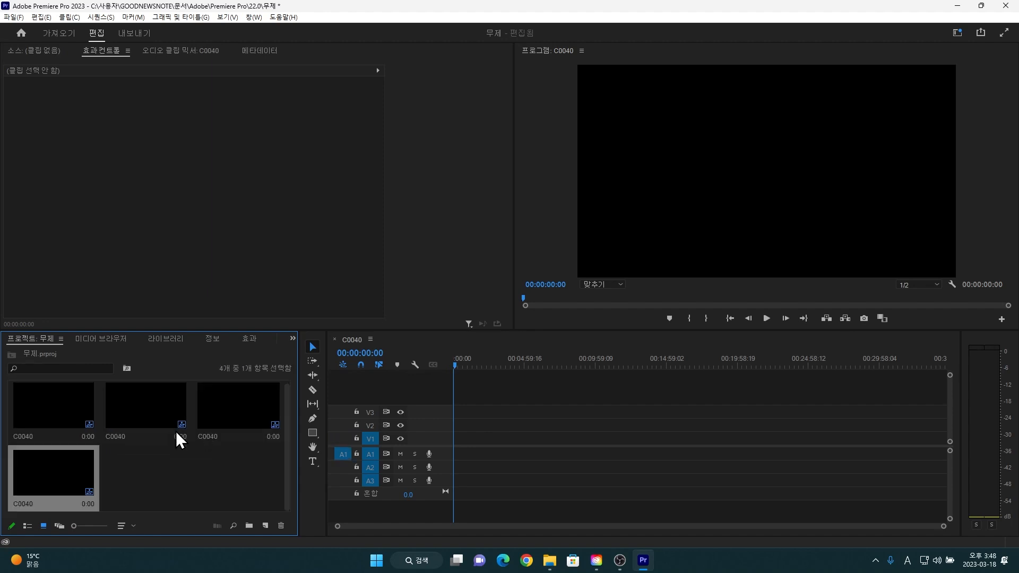
pyautogui.click(214, 476)
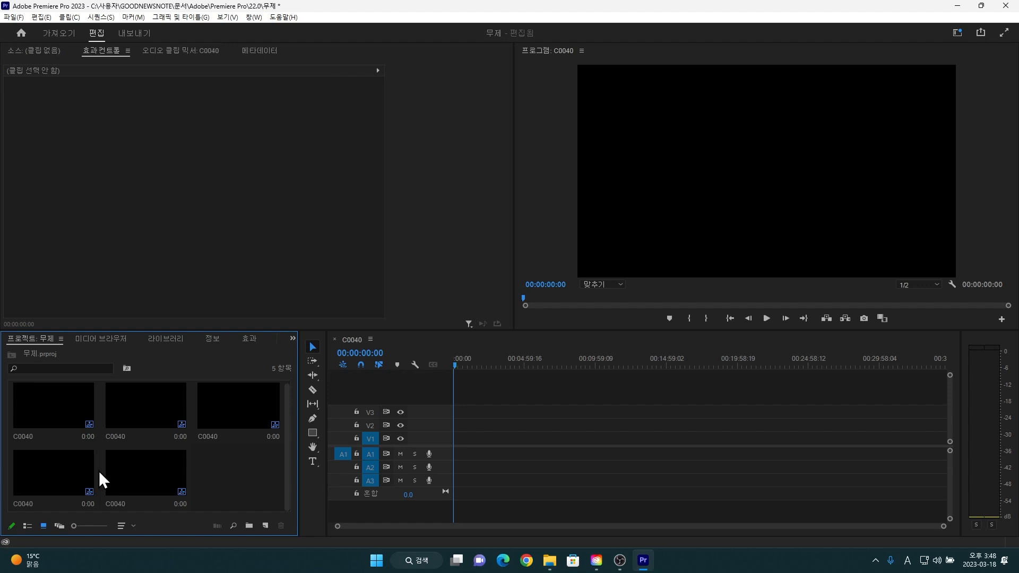
# - Rename the first C0040 sequence as 시퀀스01
pyautogui.click(53, 423)
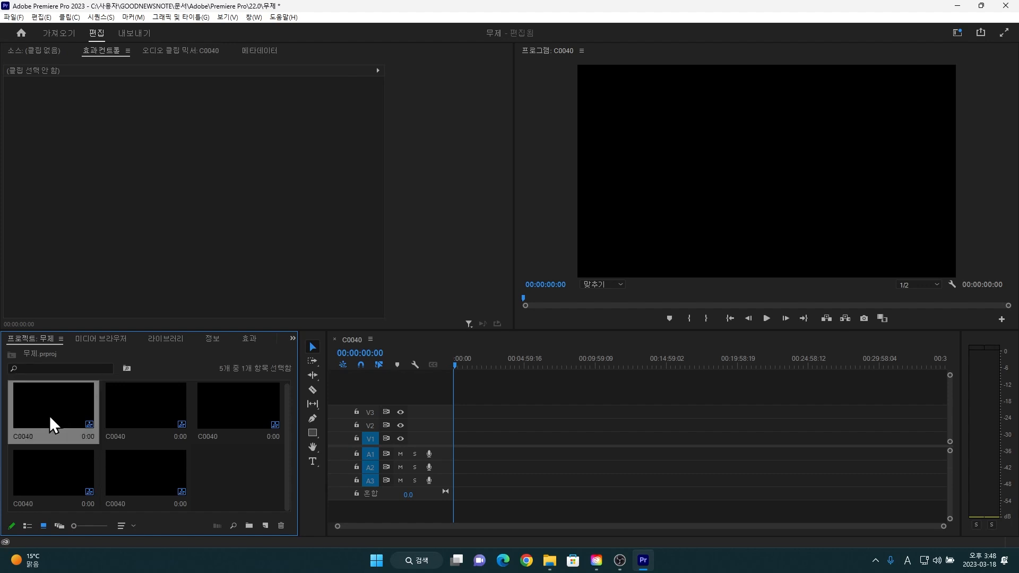
pyautogui.press('Return')
pyautogui.write('t')
pyautogui.press('Hangul')
pyautogui.write('시퀀스01')
# - Rename the second sequence in the project as 시퀀스02
pyautogui.click(145, 419)
pyautogui.rightClick(144, 419)
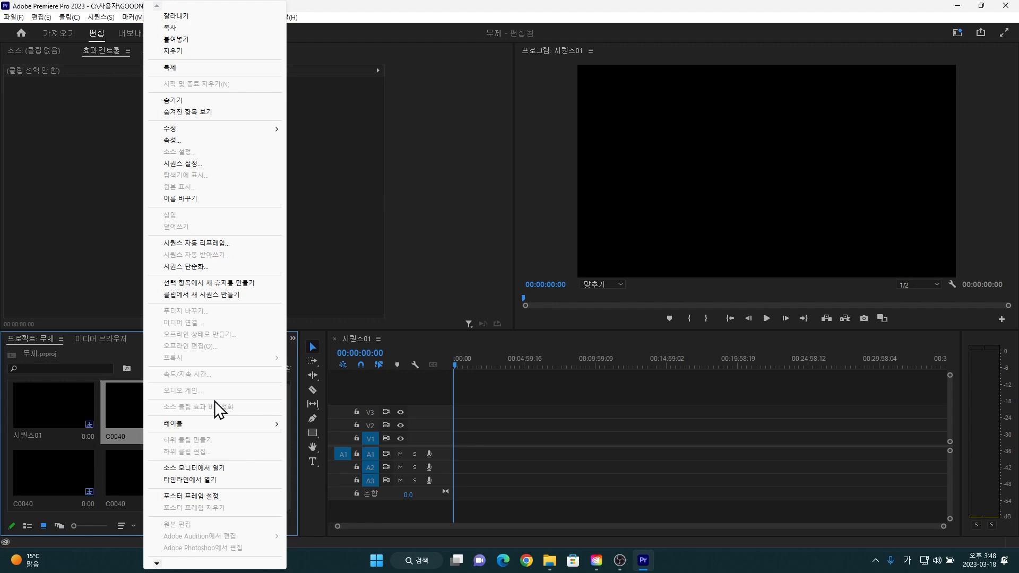
pyautogui.click(121, 409)
pyautogui.press('Return')
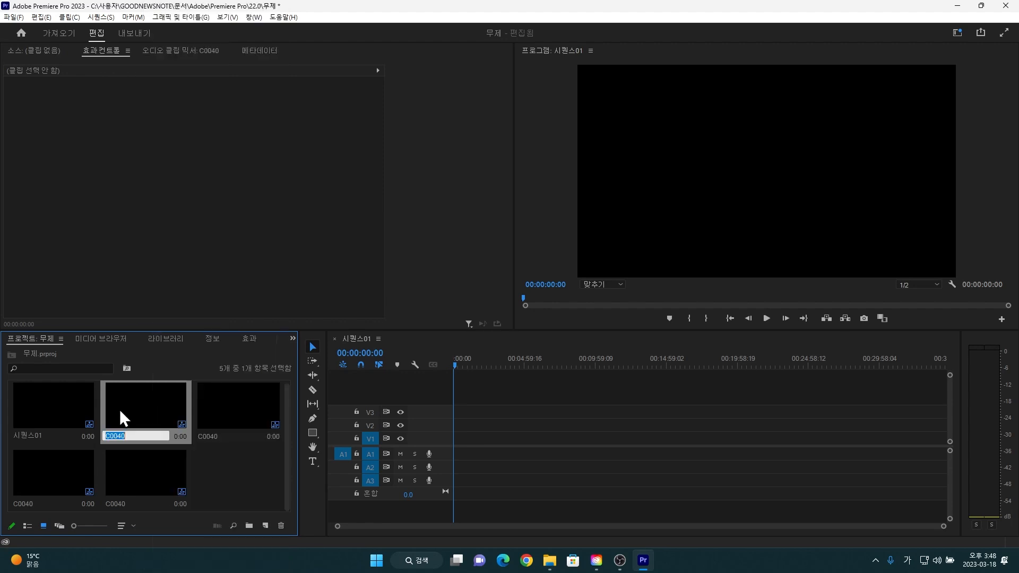
pyautogui.write('시퀀스02')
pyautogui.press('Tab')
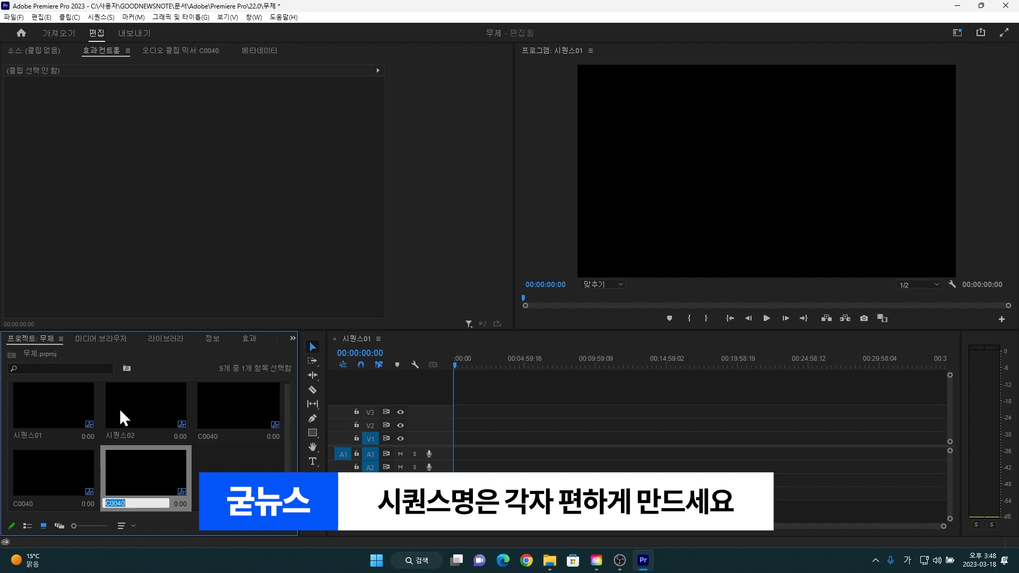
# - Rename the third sequence in the project as 시퀀스03
pyautogui.click(259, 405)
pyautogui.rightClick(249, 405)
pyautogui.click(232, 407)
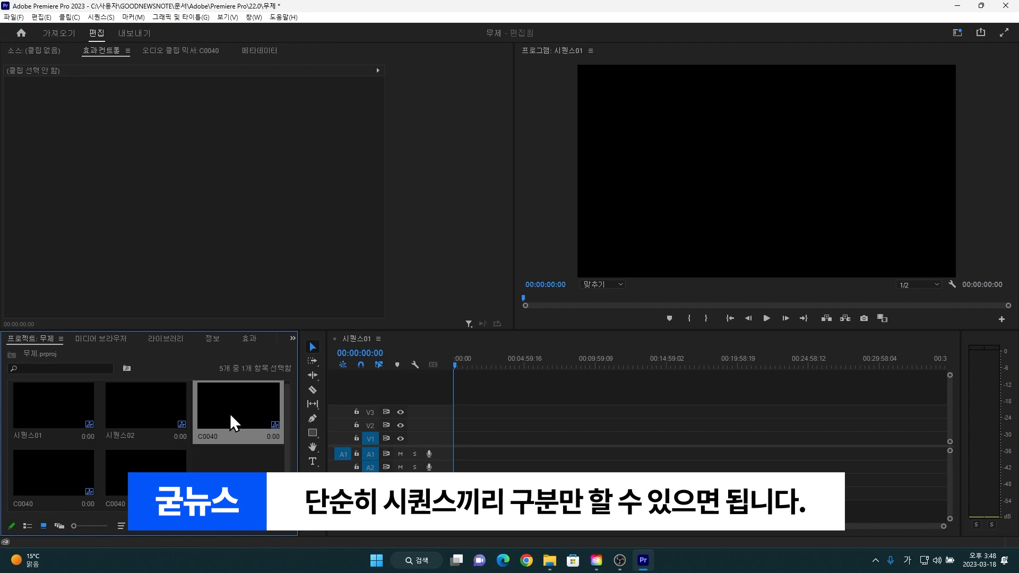
pyautogui.press('Return')
pyautogui.write('시퀀스03')
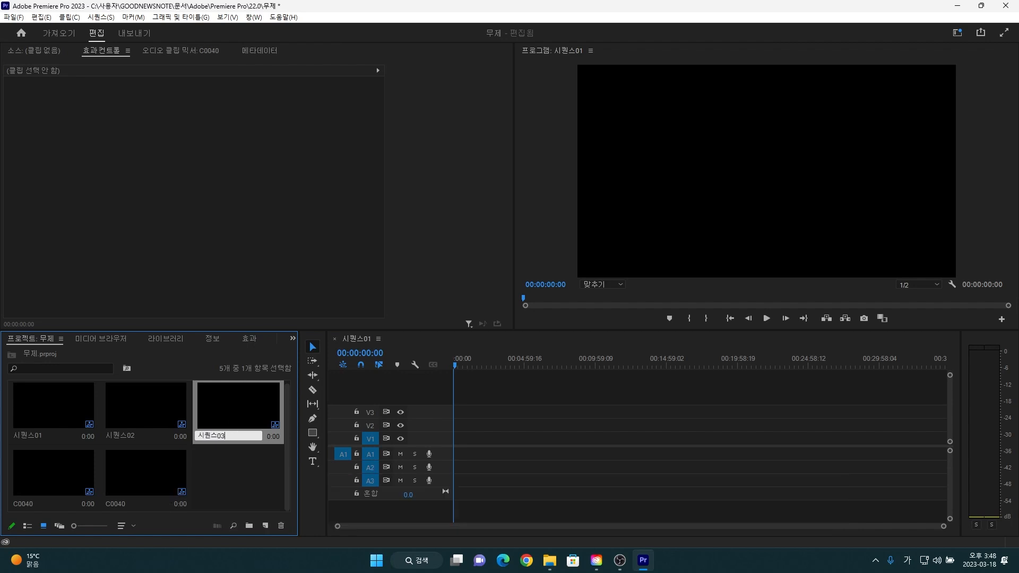
# - Rename the fourth sequence in the project as 시퀀스04
pyautogui.click(56, 470)
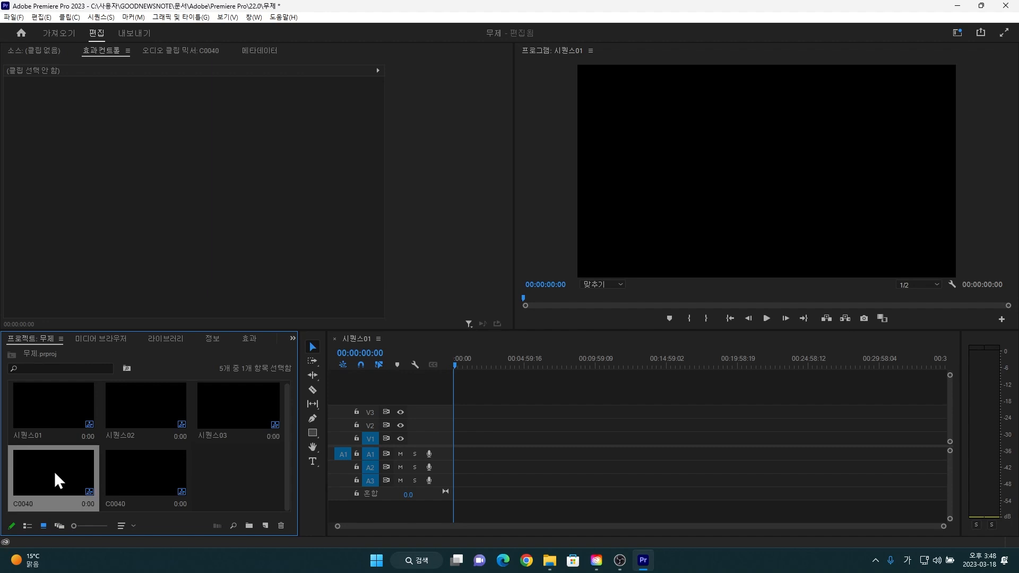
pyautogui.press('Return')
pyautogui.write('시퀀스04')
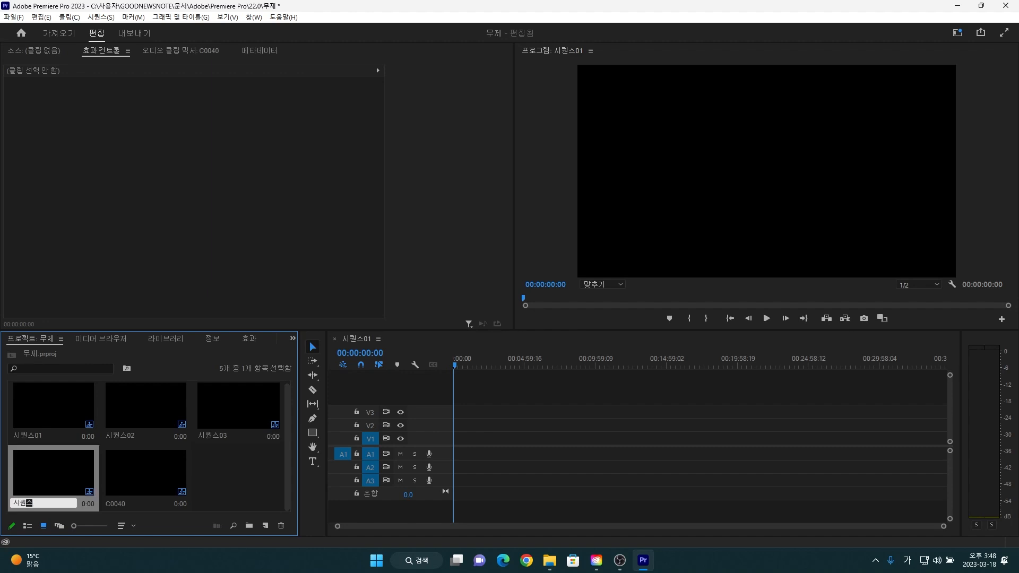
pyautogui.press('Tab')
# - Rename the last remaining C0040 sequence as 시퀀스05 and deselect everything in the project
pyautogui.click(119, 477)
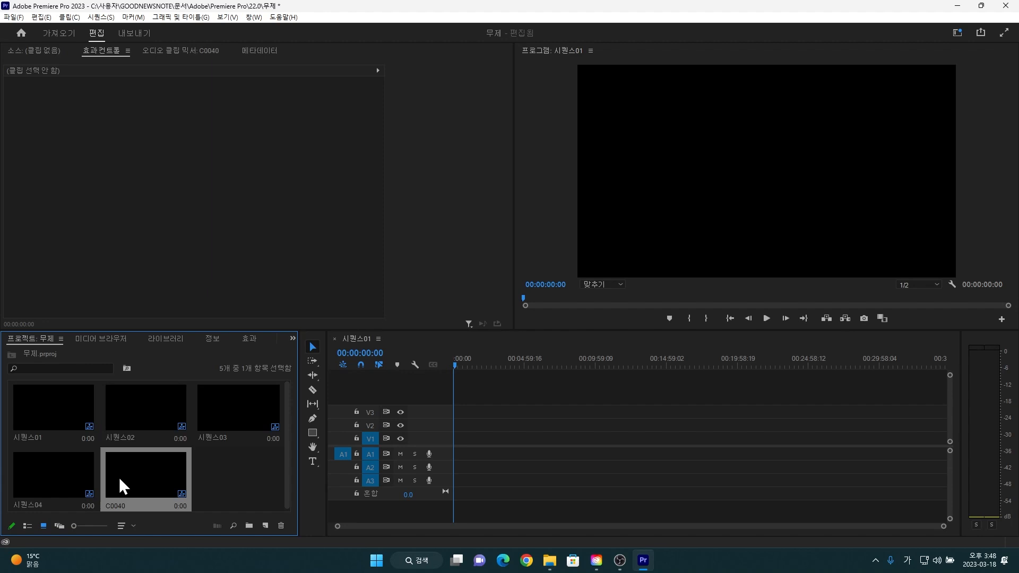
pyautogui.rightClick(118, 476)
pyautogui.press('Escape')
pyautogui.press('Return')
pyautogui.write('시퀀스05')
pyautogui.press('Tab')
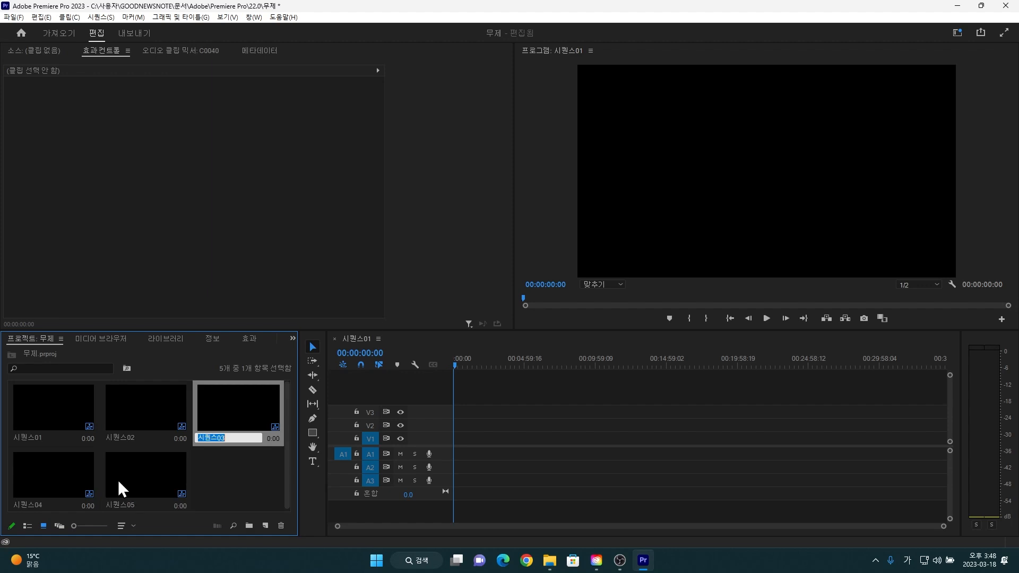
pyautogui.click(210, 488)
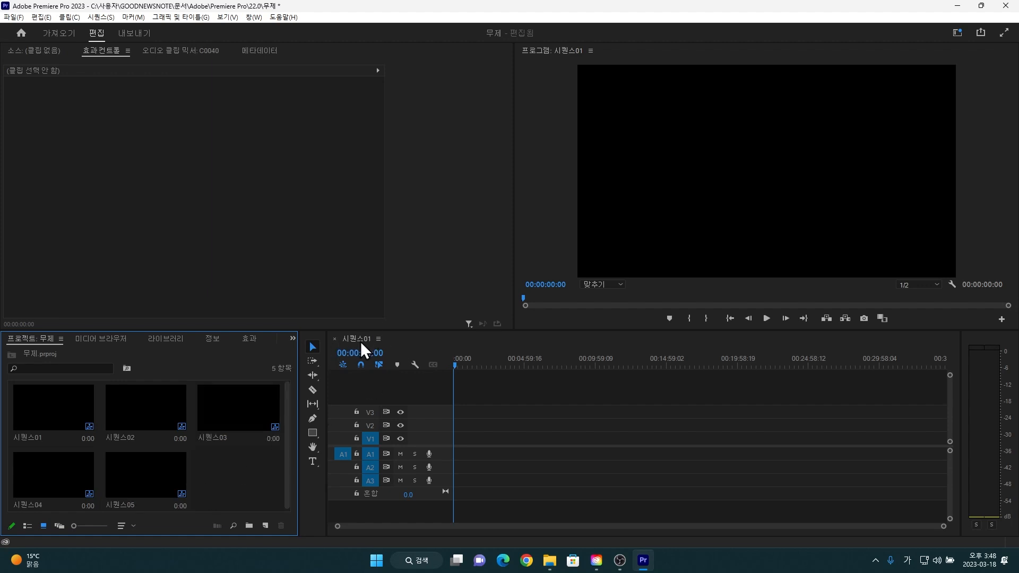
# - Open the sequences 시퀀스02, 시퀀스03, 시퀀스04 and 시퀀스05 in the timeline
pyautogui.doubleClick(147, 399)
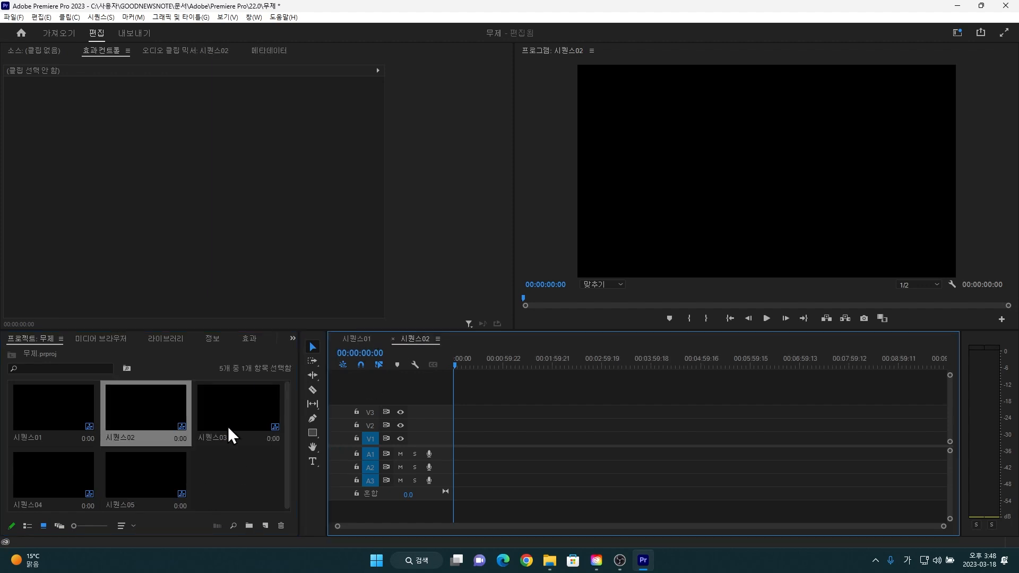
pyautogui.doubleClick(245, 428)
pyautogui.doubleClick(59, 472)
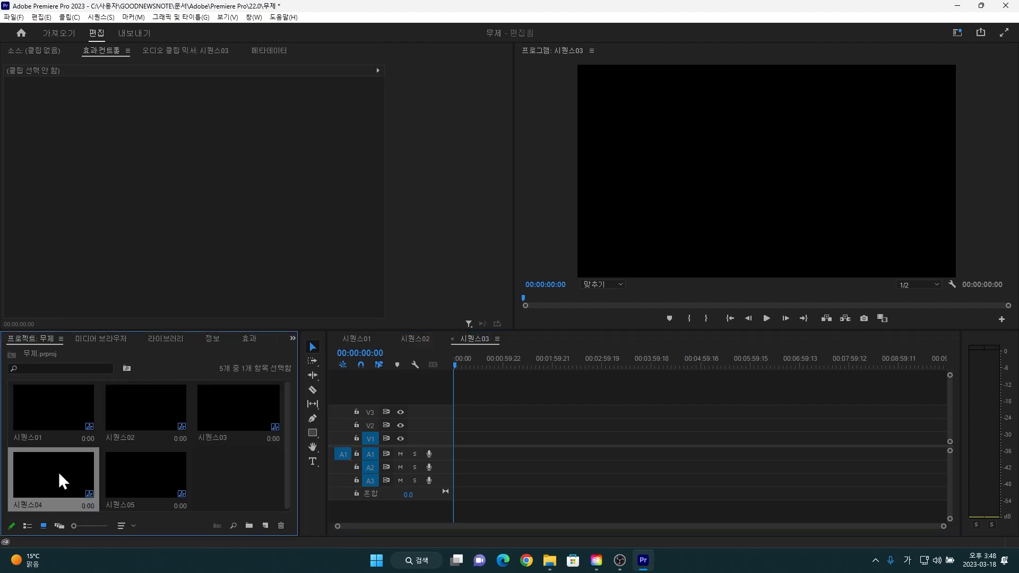
pyautogui.doubleClick(128, 476)
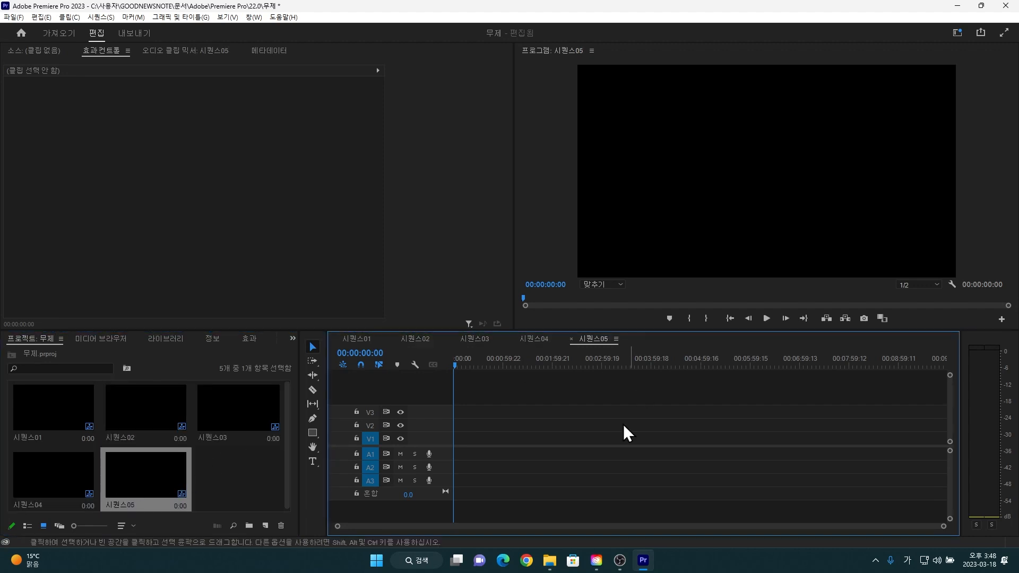
# - Increase the height of video tracks V1 and V2 and audio tracks A1 and A2 in the 시퀀스05 timeline
pyautogui.click(66, 399)
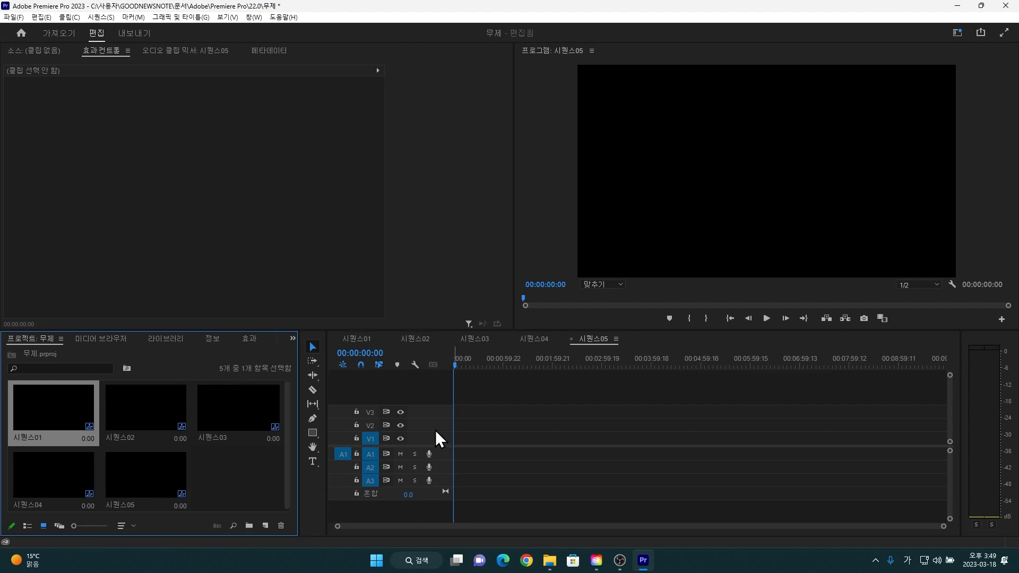
pyautogui.moveTo(435, 431); pyautogui.dragTo(437, 420)
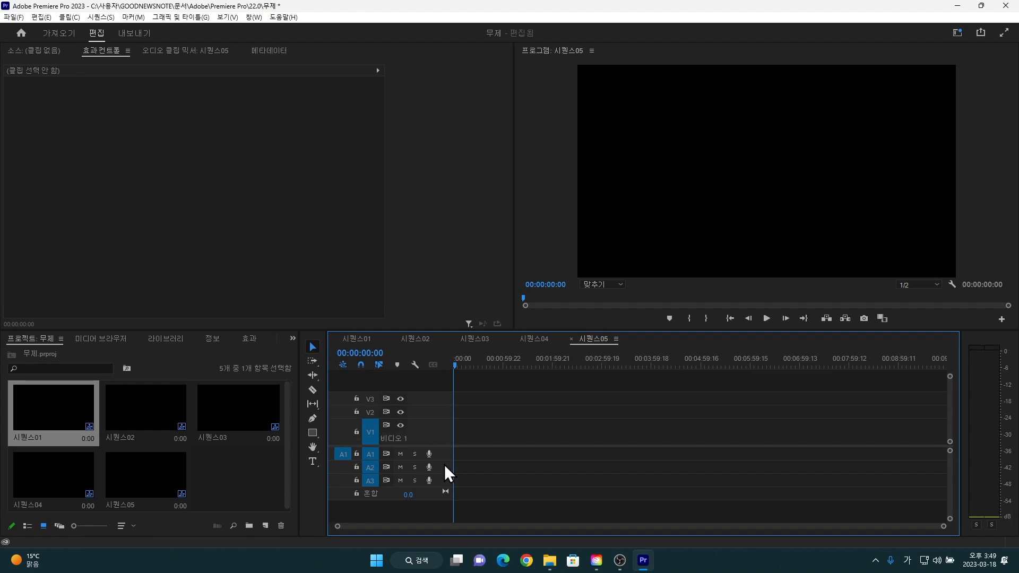
pyautogui.moveTo(445, 459); pyautogui.dragTo(444, 496)
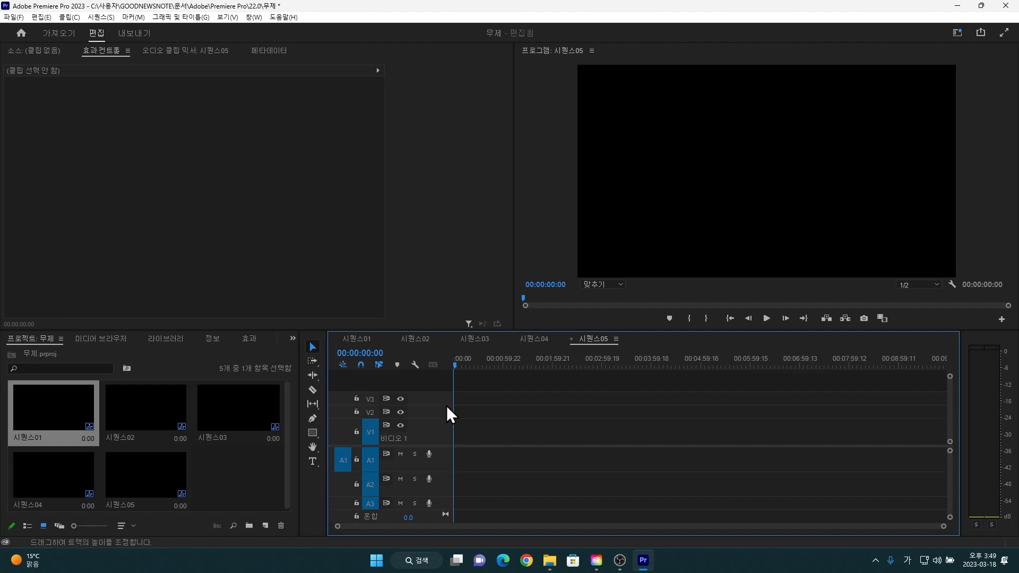
pyautogui.moveTo(446, 406); pyautogui.dragTo(446, 392)
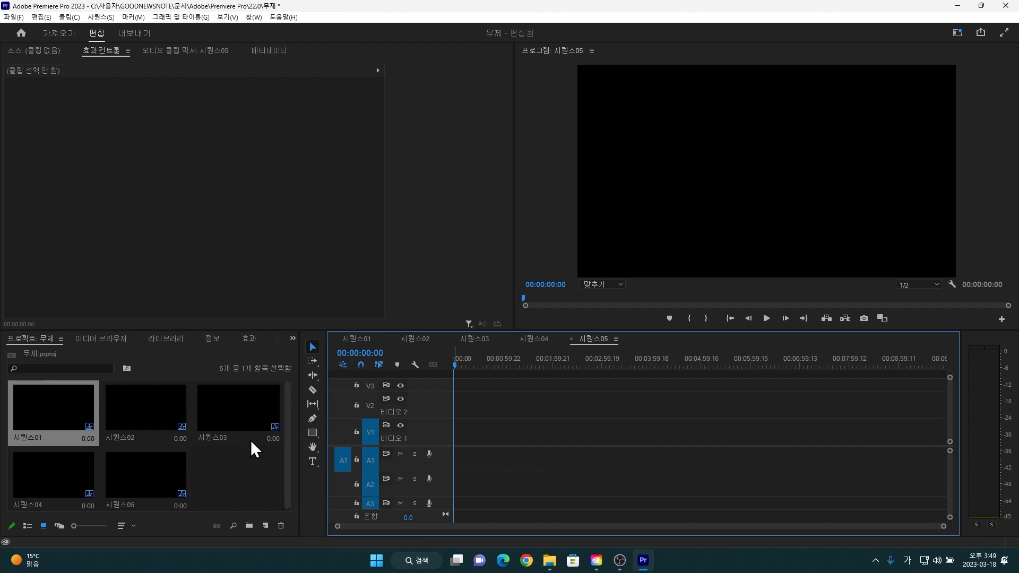
pyautogui.click(155, 410)
pyautogui.click(221, 412)
pyautogui.click(169, 461)
pyautogui.click(230, 464)
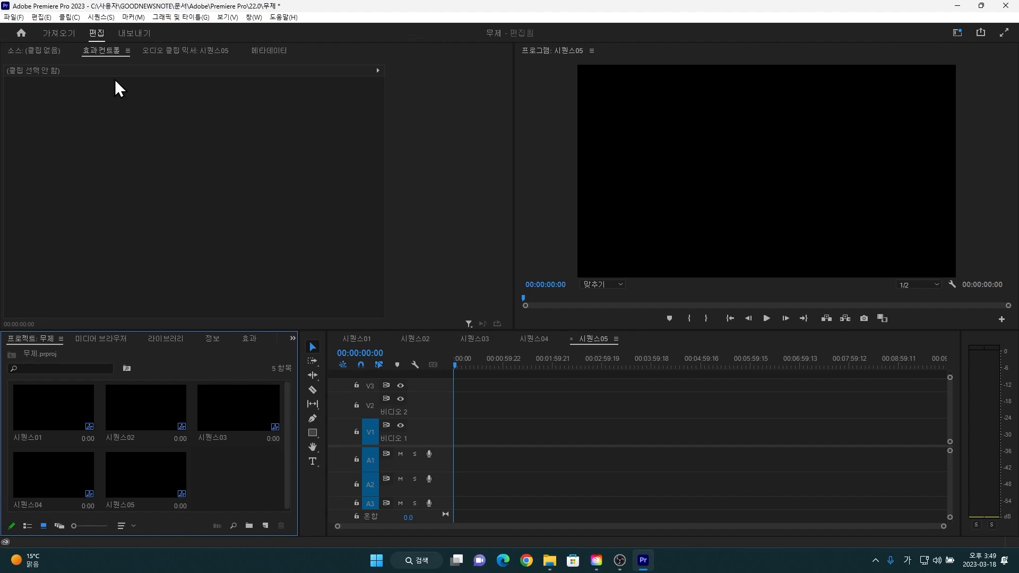
# - Close the project panel that lists the five sequences
pyautogui.click(18, 17)
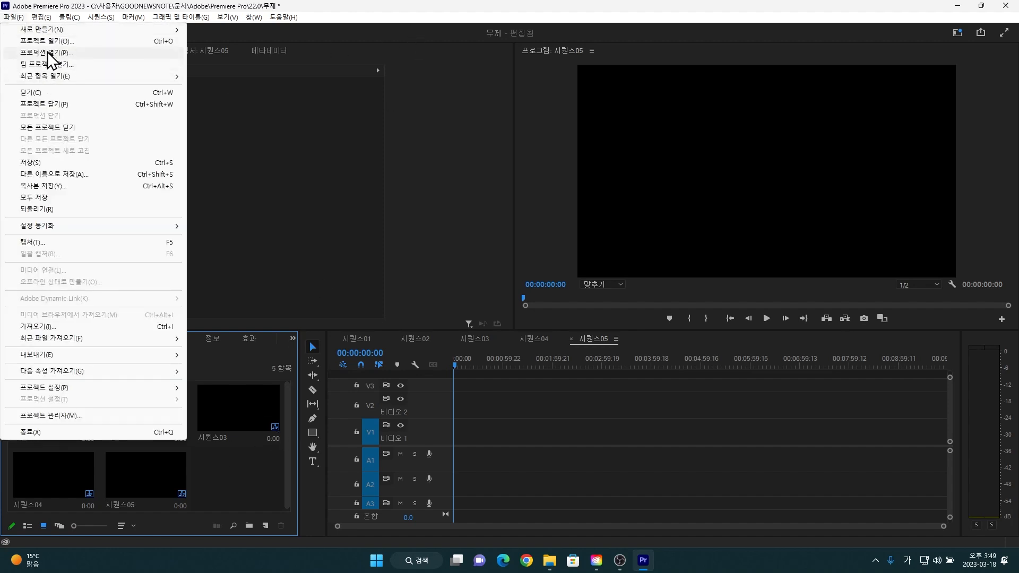
pyautogui.click(48, 91)
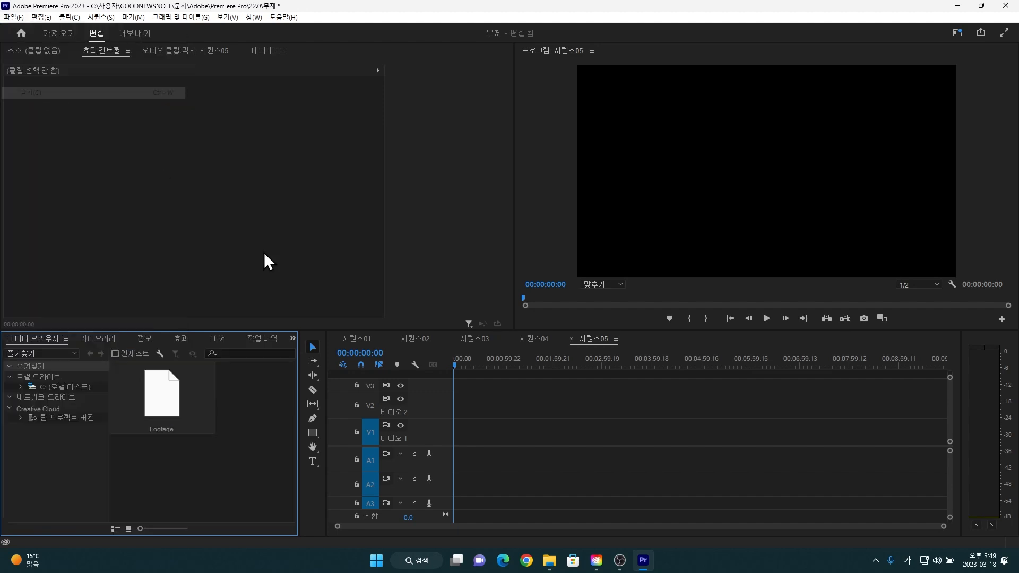
pyautogui.click(189, 183)
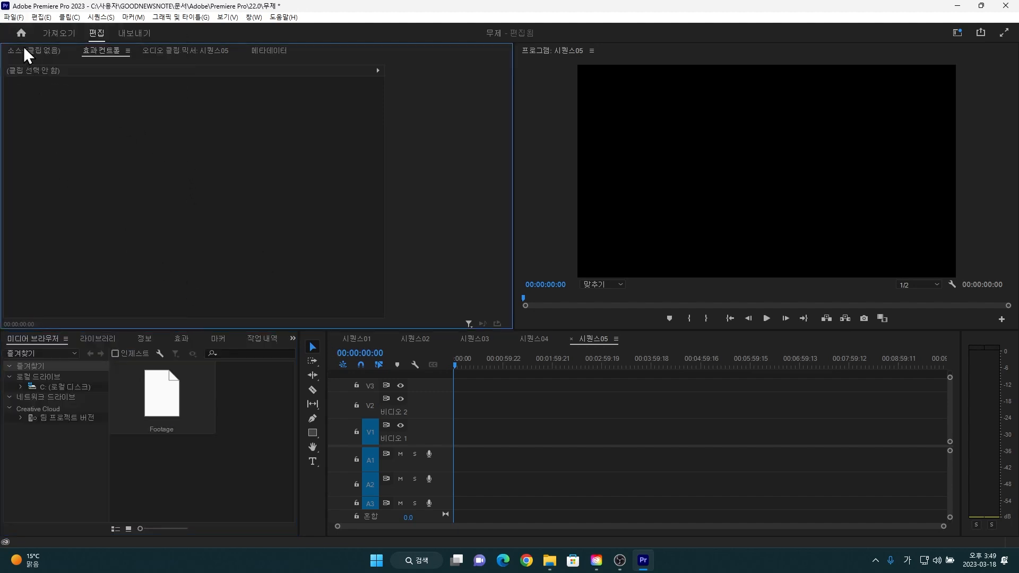
# - Browse the Goodnews folder on the desktop for a project file, and leave without opening one
pyautogui.click(12, 17)
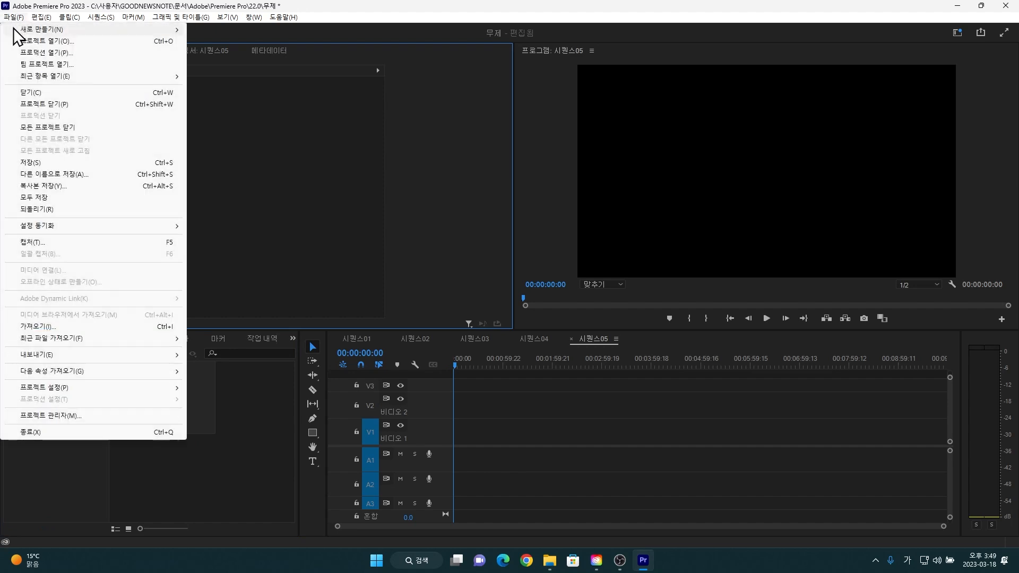
pyautogui.click(43, 40)
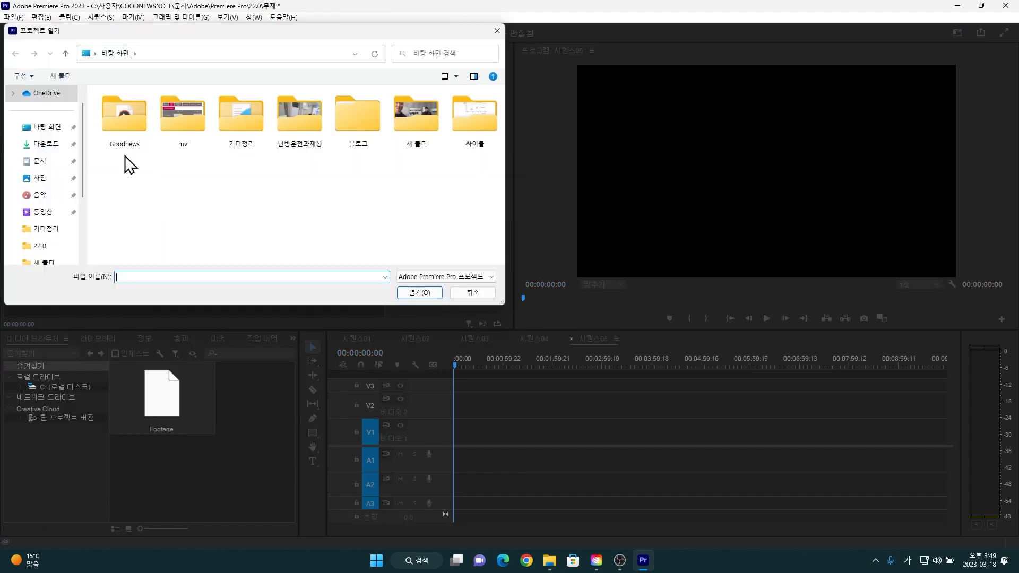
pyautogui.click(132, 111)
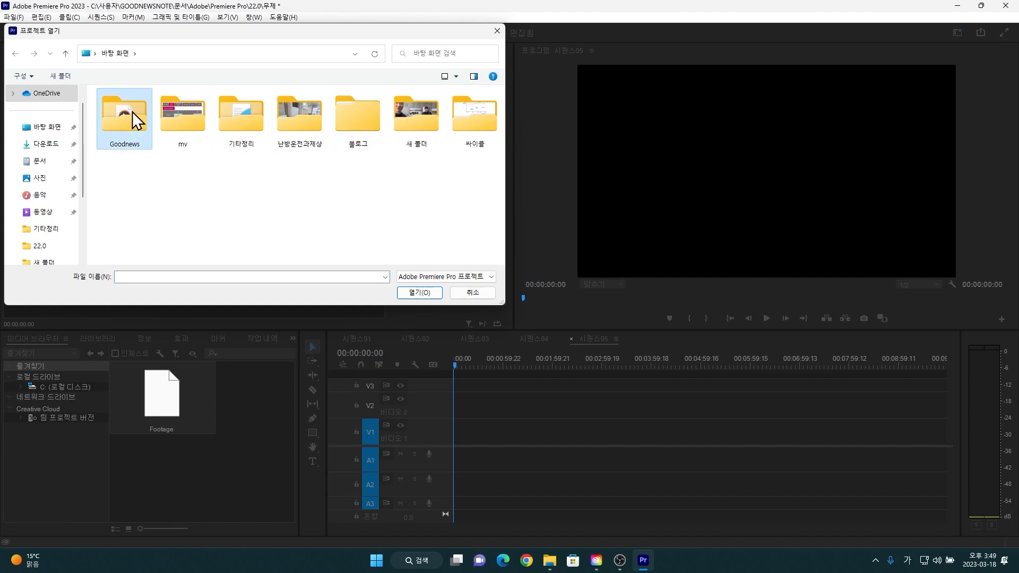
pyautogui.doubleClick(133, 111)
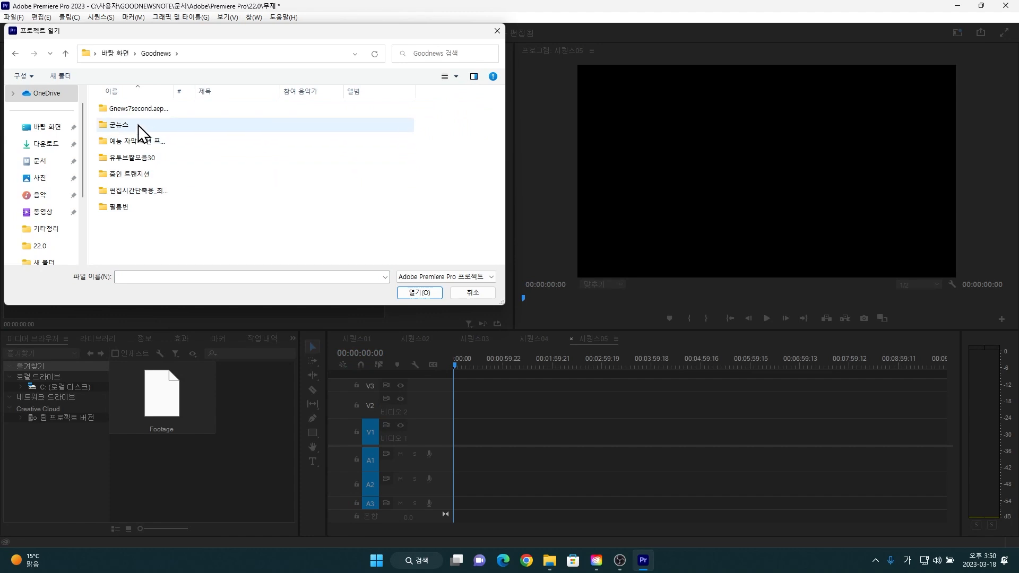
pyautogui.click(16, 54)
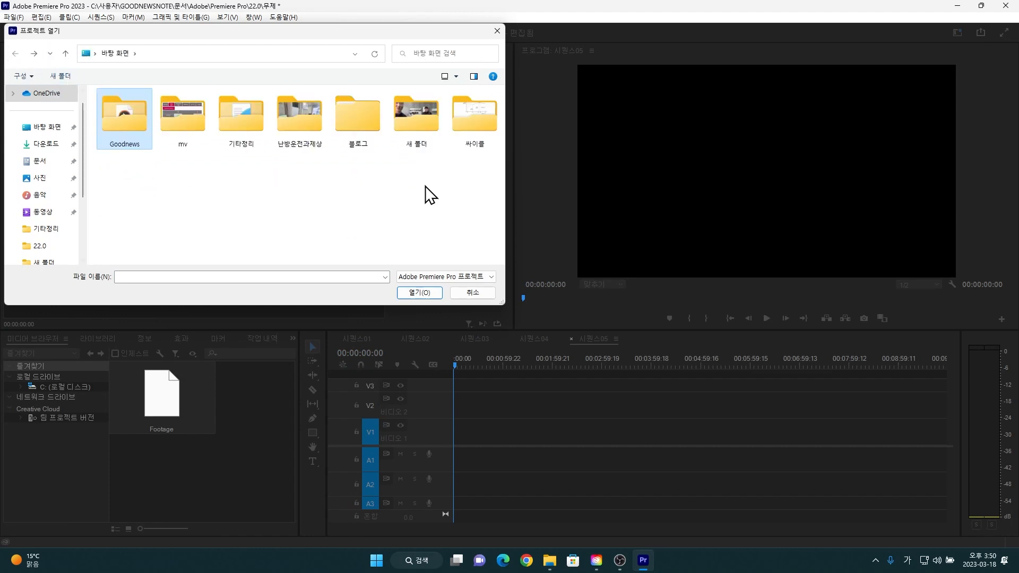
pyautogui.click(476, 296)
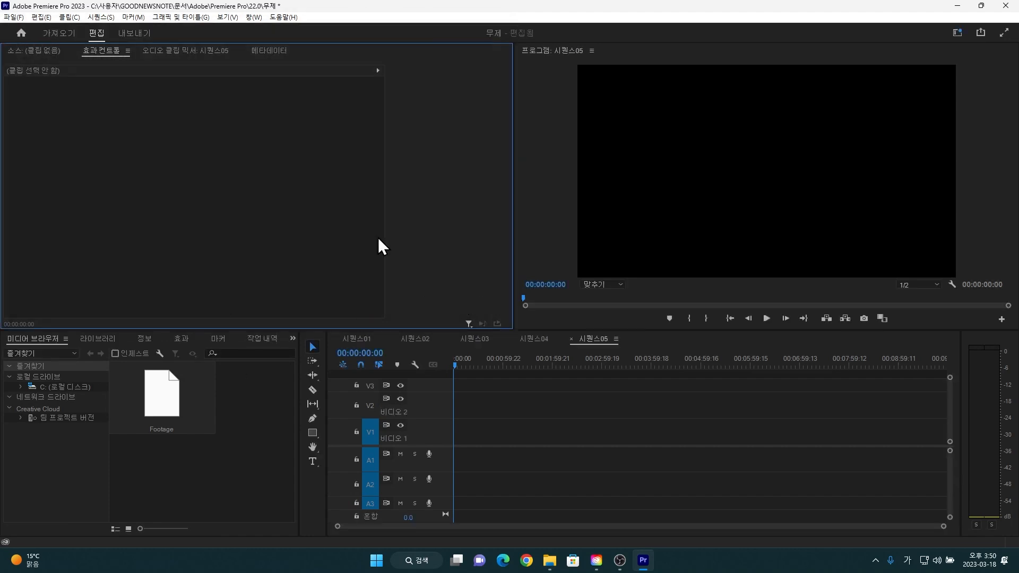
# - Open the recent project 새작업 and select the 1617GOODNEWS.mov clip in its 시퀀스01 timeline
pyautogui.click(21, 17)
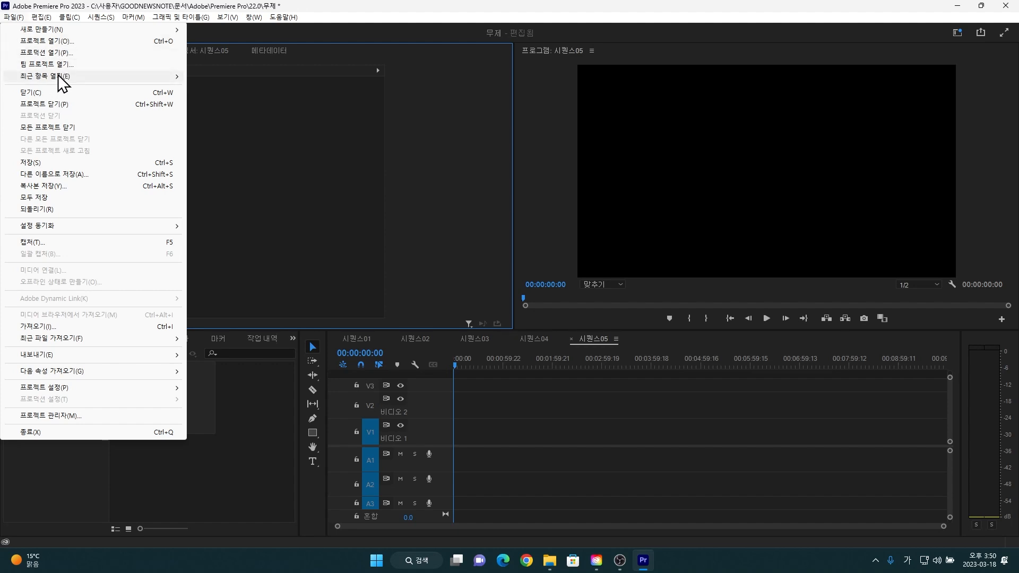
pyautogui.moveTo(57, 77)
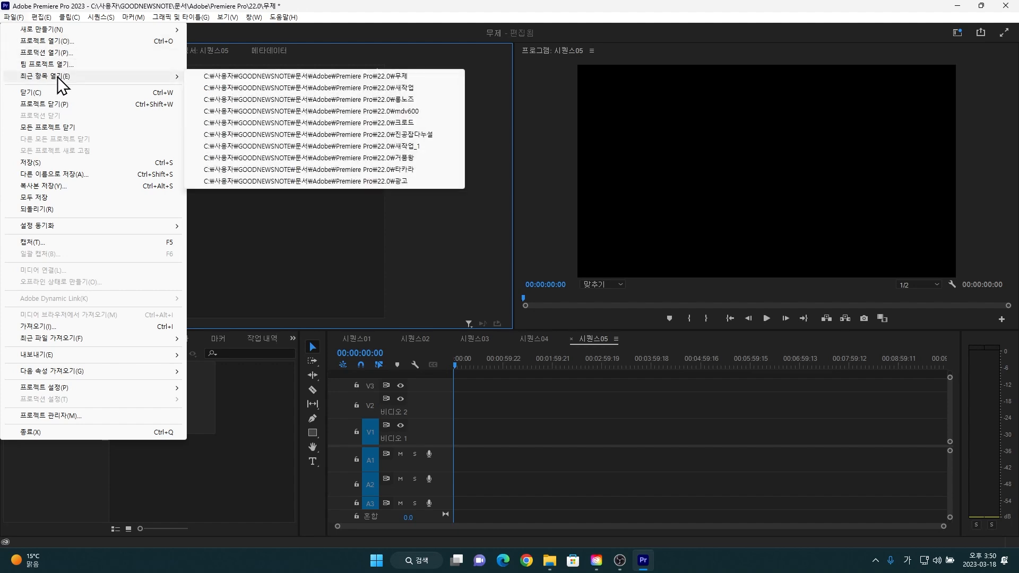
pyautogui.click(301, 88)
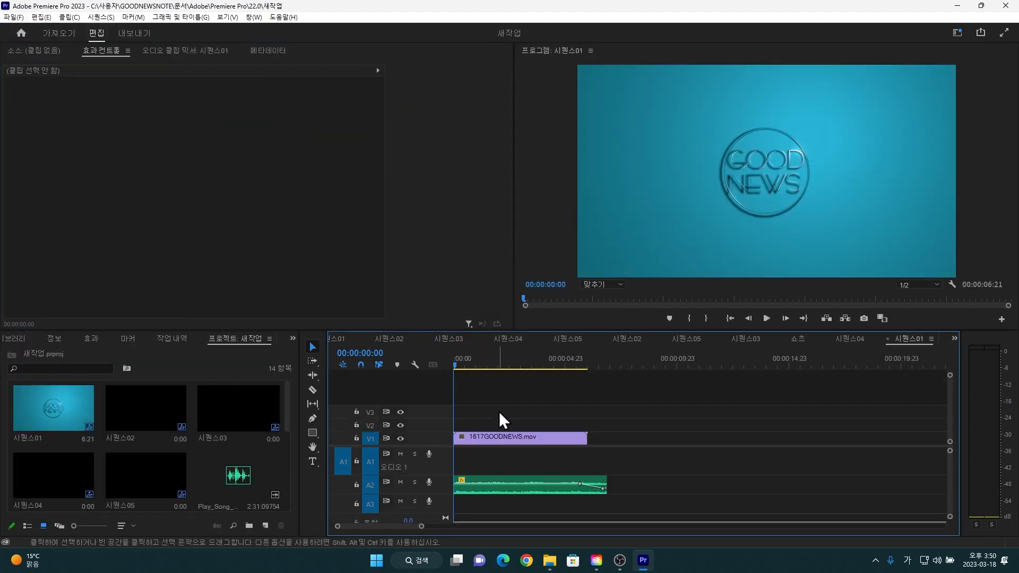
pyautogui.press('-')
pyautogui.press('-')
pyautogui.click(496, 441)
pyautogui.scroll(-3, 168, 458)
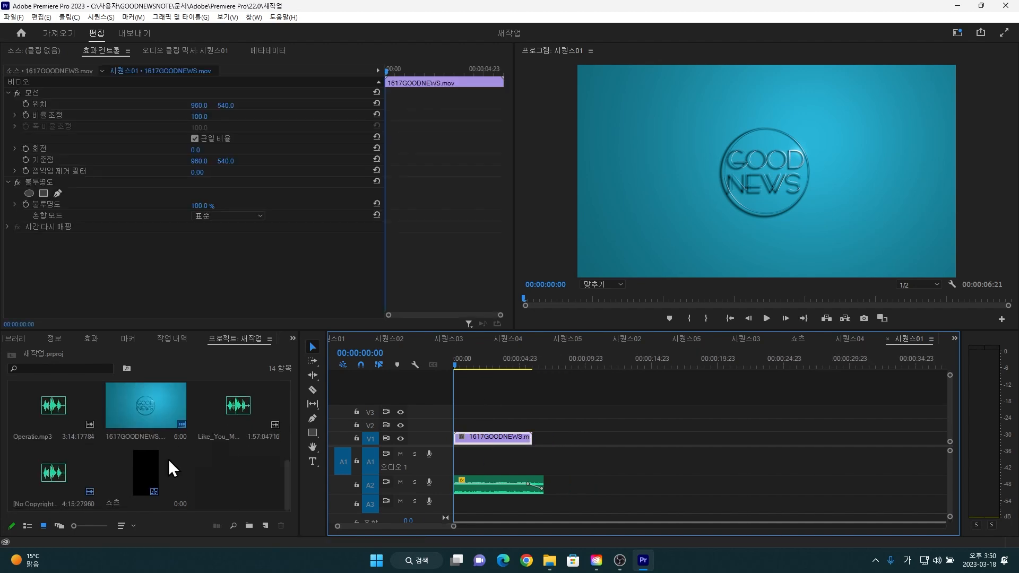
# - Import all five video and audio files from the desktop folder 새 폴더 into the 새작업 project
pyautogui.click(234, 478)
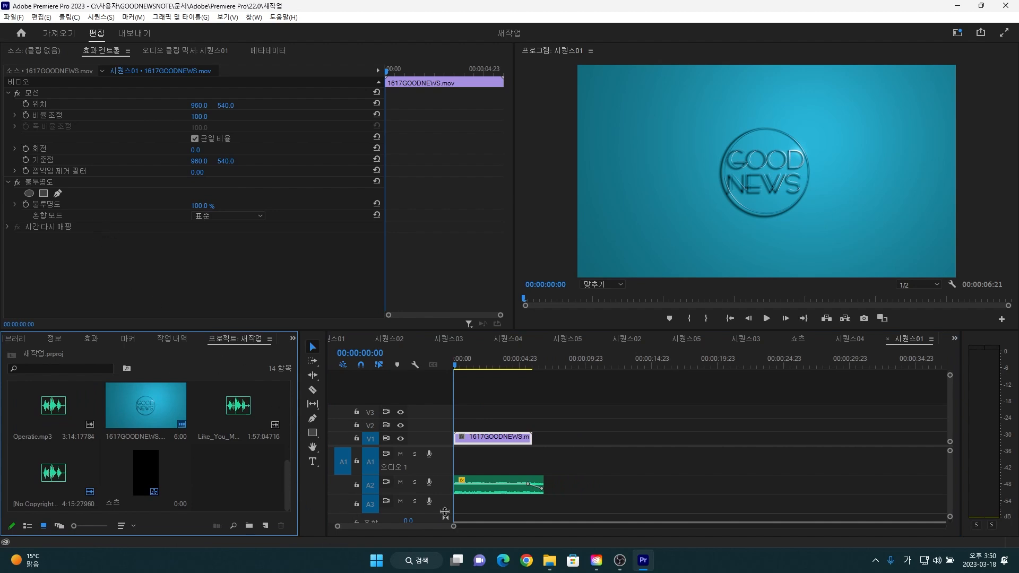
pyautogui.click(549, 561)
pyautogui.moveTo(530, 170); pyautogui.dragTo(844, 123)
pyautogui.moveTo(536, 130); pyautogui.dragTo(234, 489)
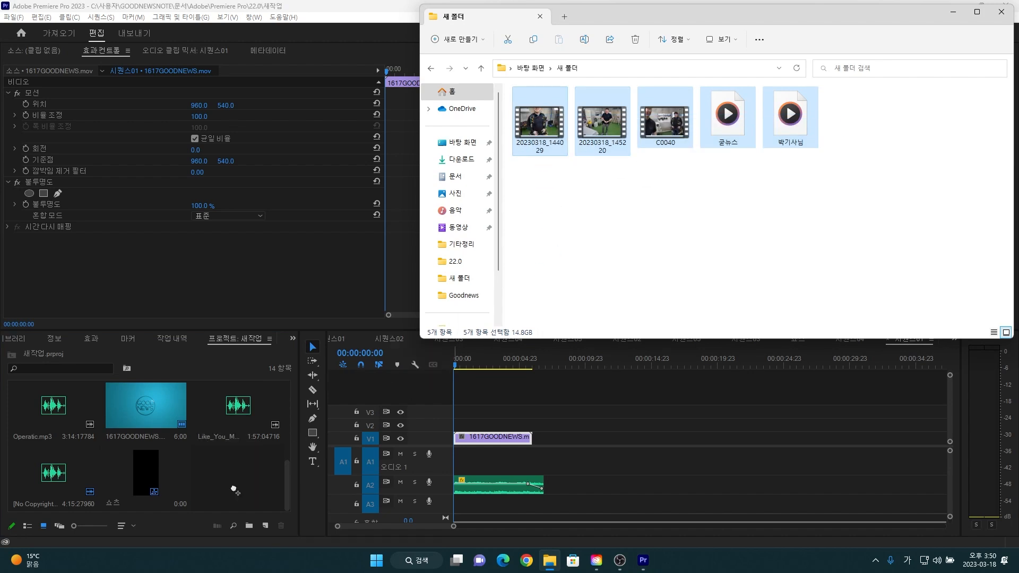
pyautogui.click(184, 480)
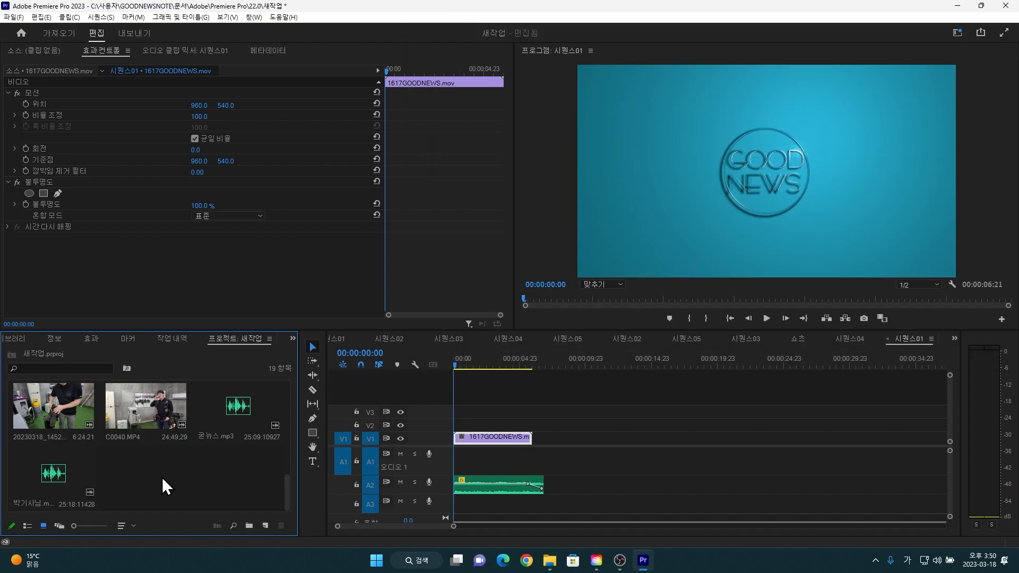
# - Look through the newly imported video clips and audio files in the 새작업 project
pyautogui.scroll(2, 165, 480)
pyautogui.scroll(-1, 177, 483)
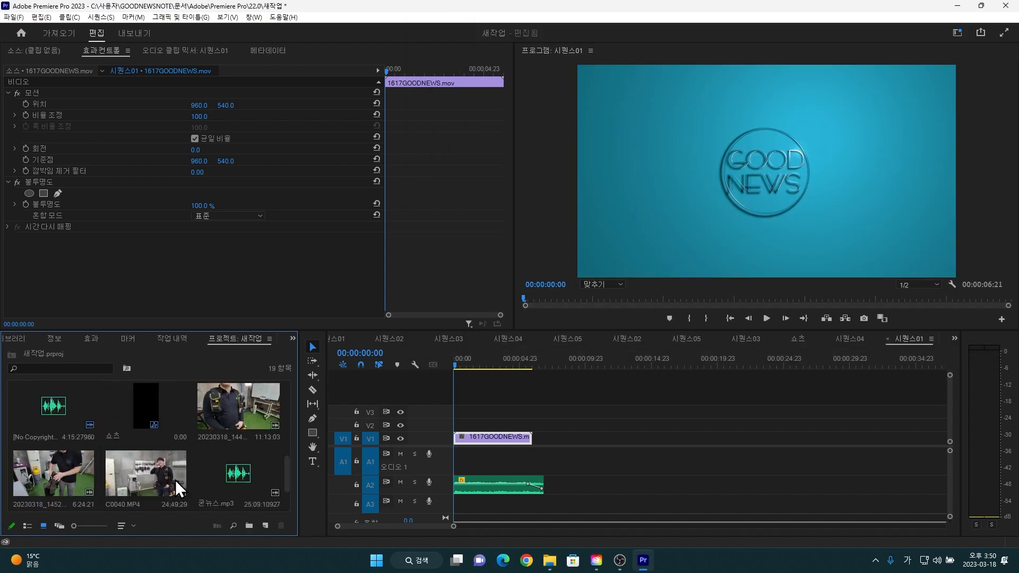
pyautogui.click(221, 431)
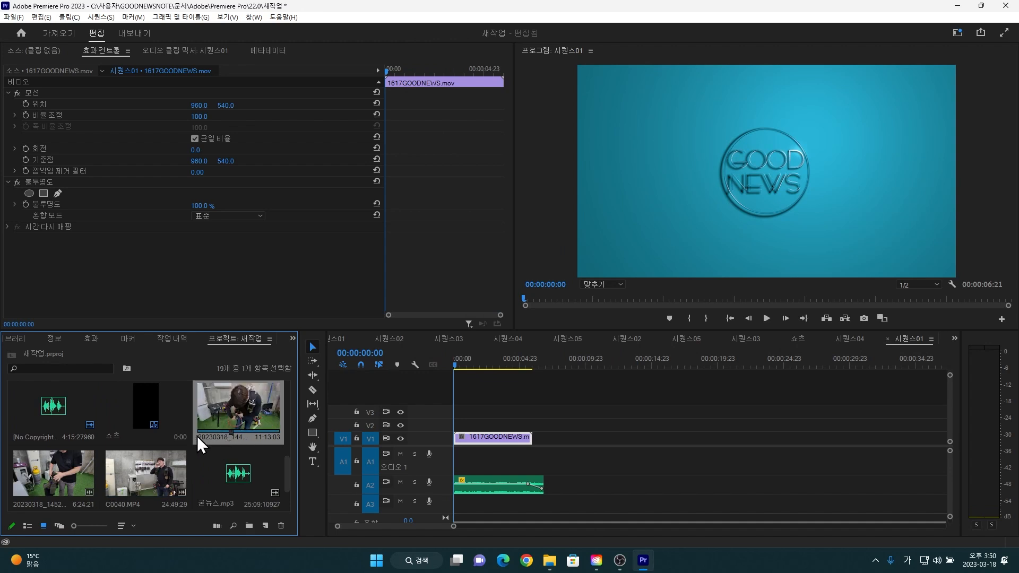
pyautogui.click(69, 473)
pyautogui.scroll(-1, 141, 470)
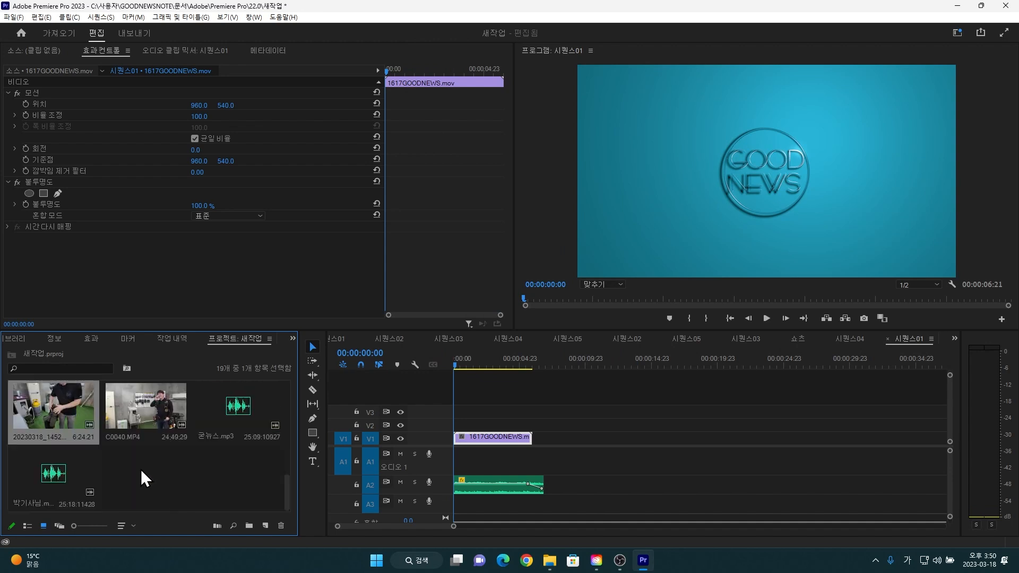
pyautogui.click(221, 418)
pyautogui.click(50, 485)
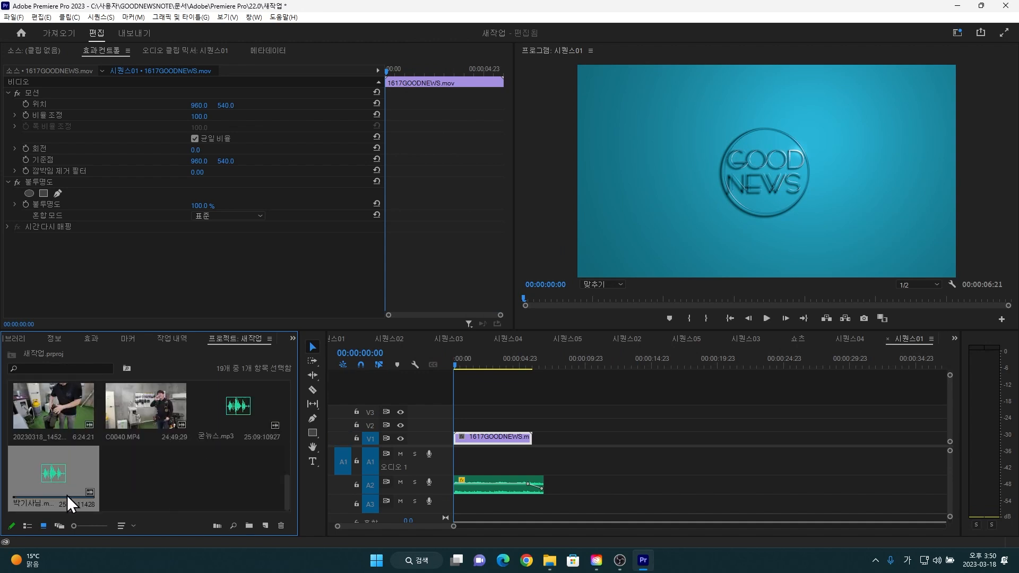
pyautogui.click(142, 479)
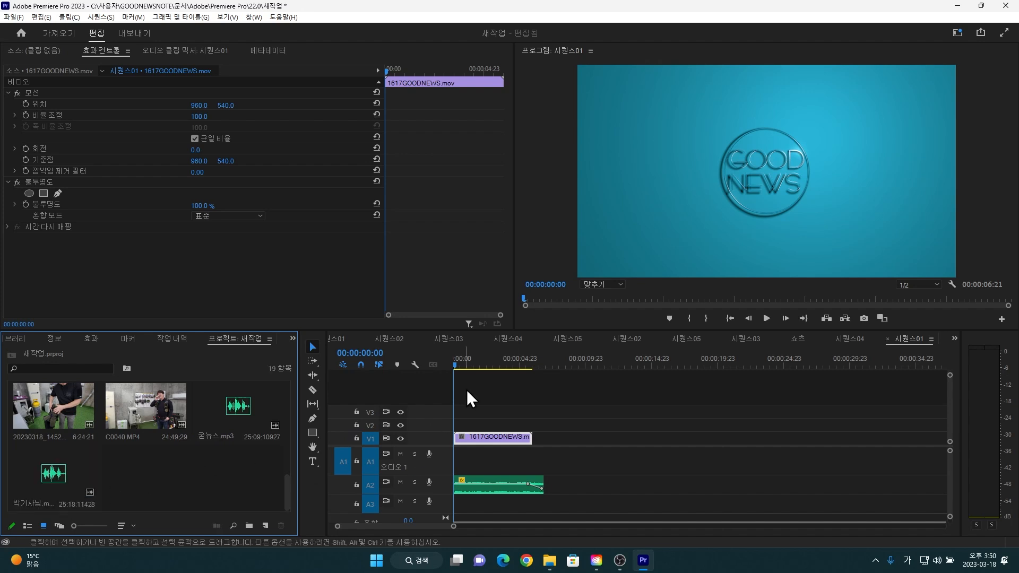
# - Close 새작업's 시퀀스02, 시퀀스05, 시퀀스03, 시퀀스04 and 시퀀스01 in the timeline, leaving 쇼츠 open
pyautogui.click(387, 339)
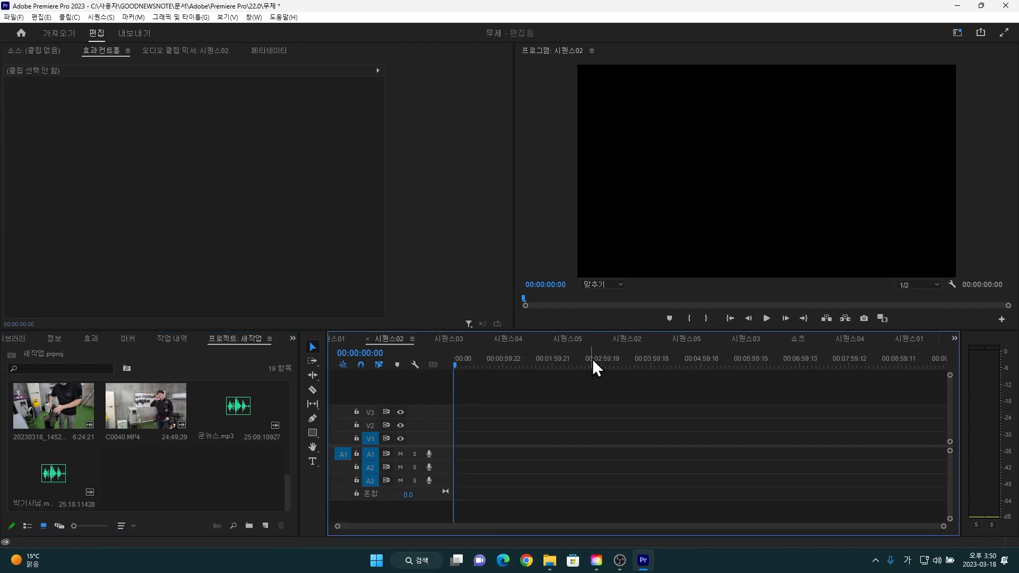
pyautogui.click(621, 340)
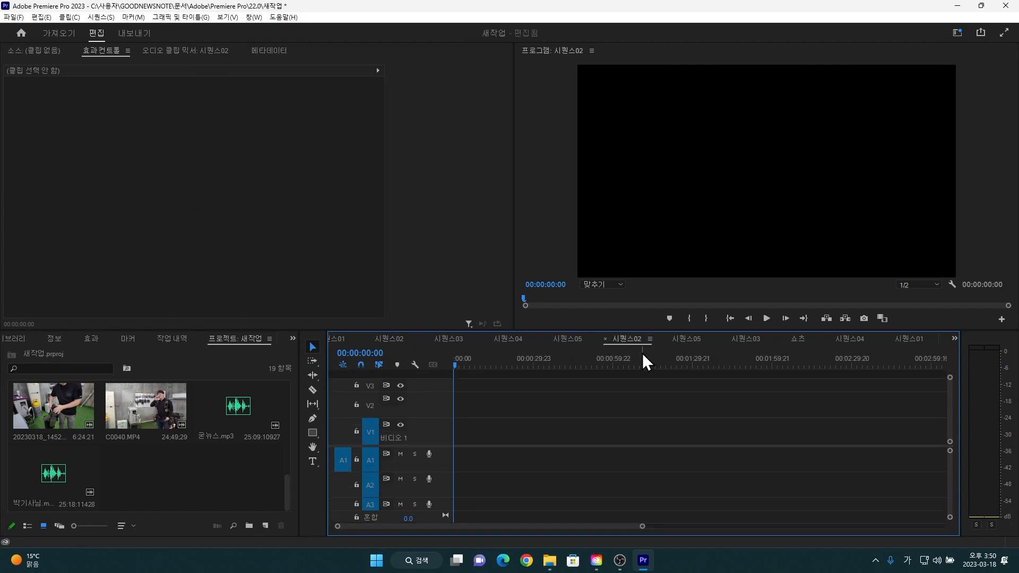
pyautogui.click(604, 338)
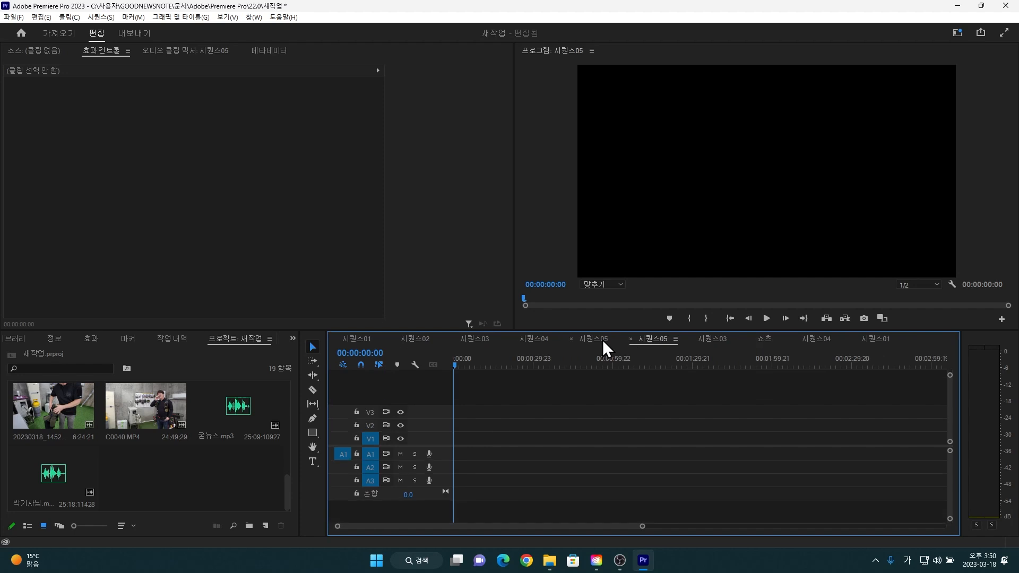
pyautogui.click(630, 339)
pyautogui.click(630, 339)
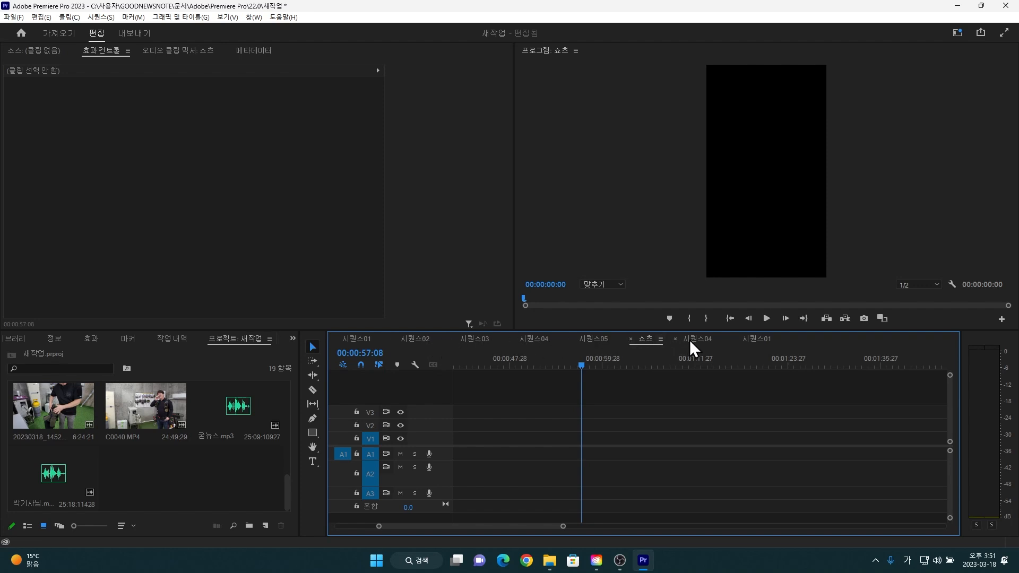
pyautogui.click(710, 340)
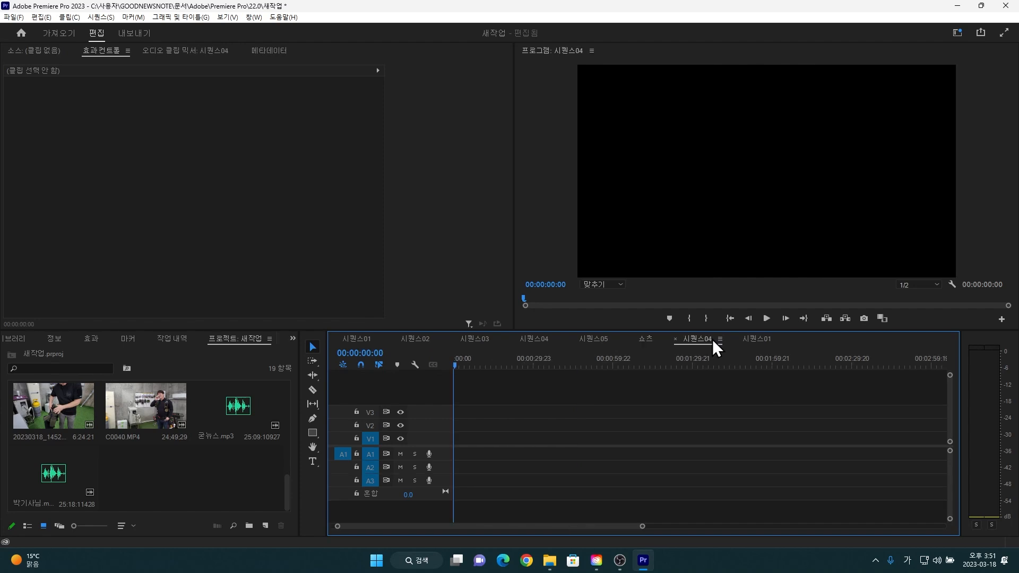
pyautogui.click(676, 341)
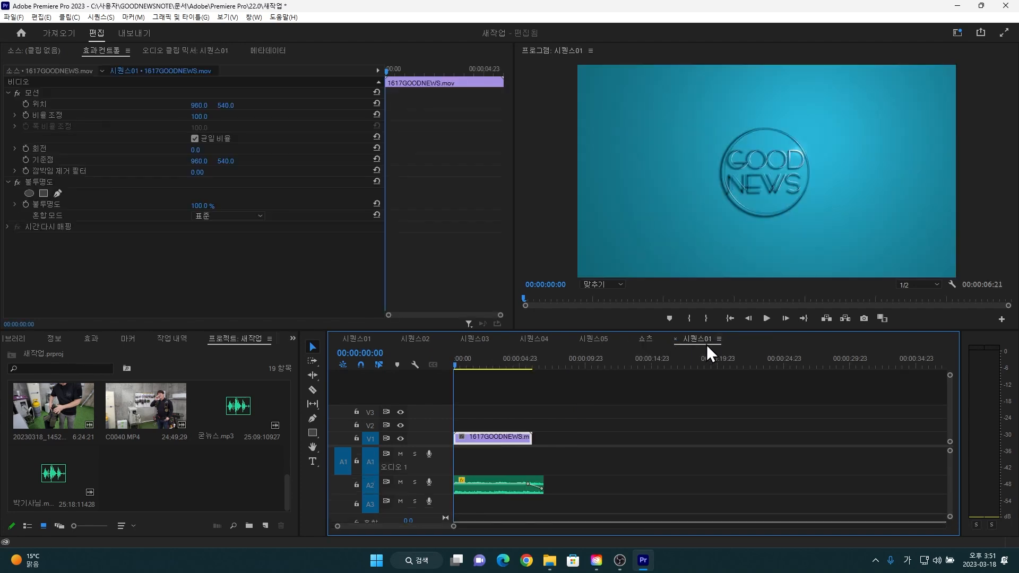
pyautogui.click(675, 339)
# - Place the five imported video and audio files together on tracks V1 and A1 near the start of the empty 시퀀스02
pyautogui.click(179, 474)
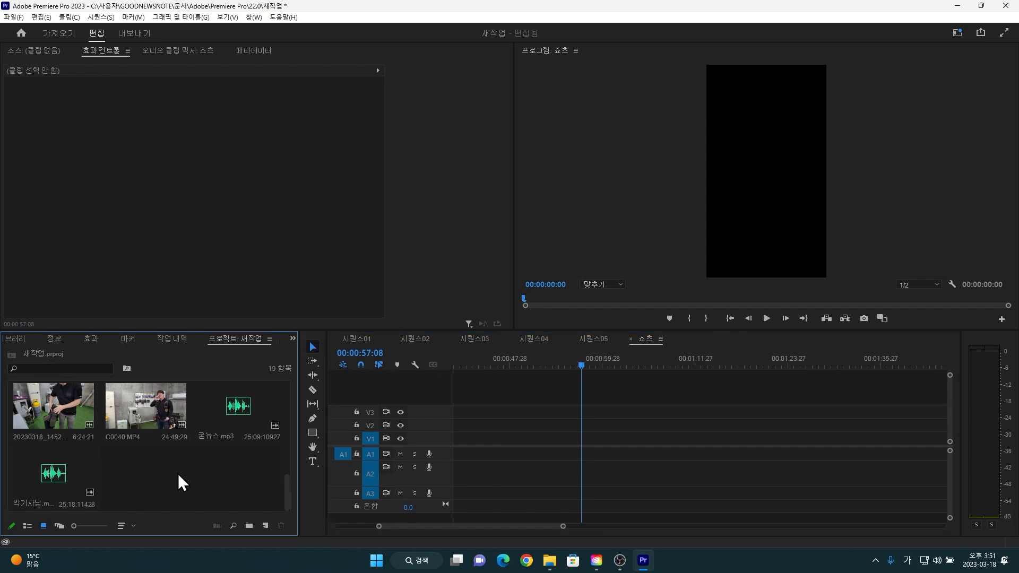
pyautogui.scroll(3, 153, 475)
pyautogui.scroll(-2, 152, 467)
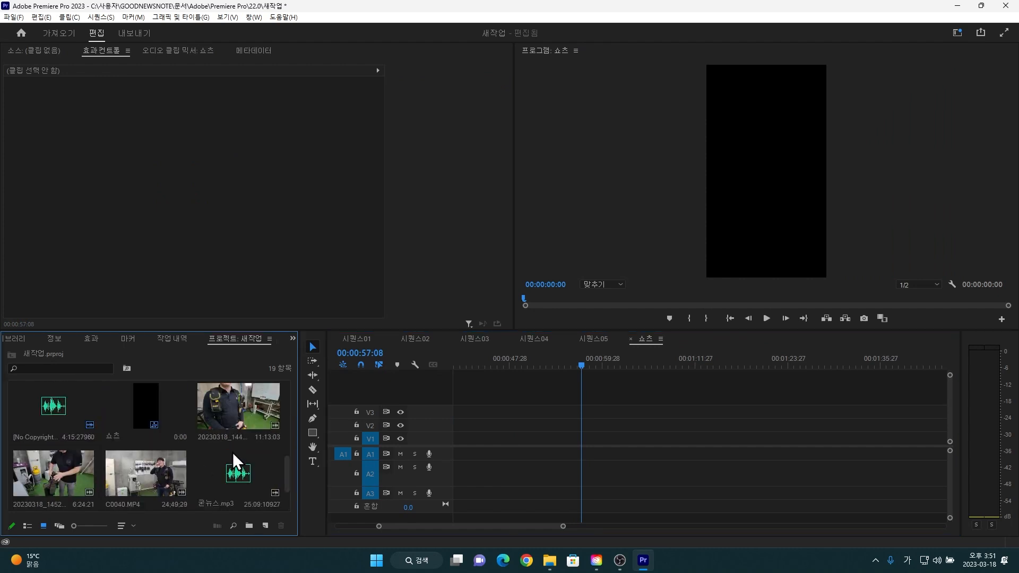
pyautogui.click(235, 406)
pyautogui.scroll(-2, 196, 465)
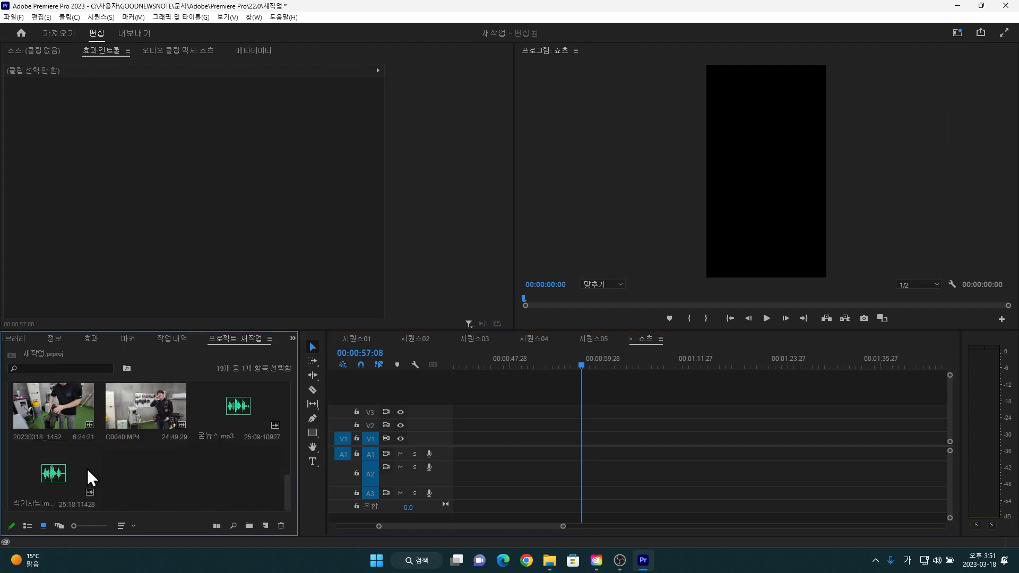
pyautogui.keyDown('shift'); pyautogui.click(67, 482); pyautogui.keyUp('shift')
pyautogui.scroll(2, 167, 476)
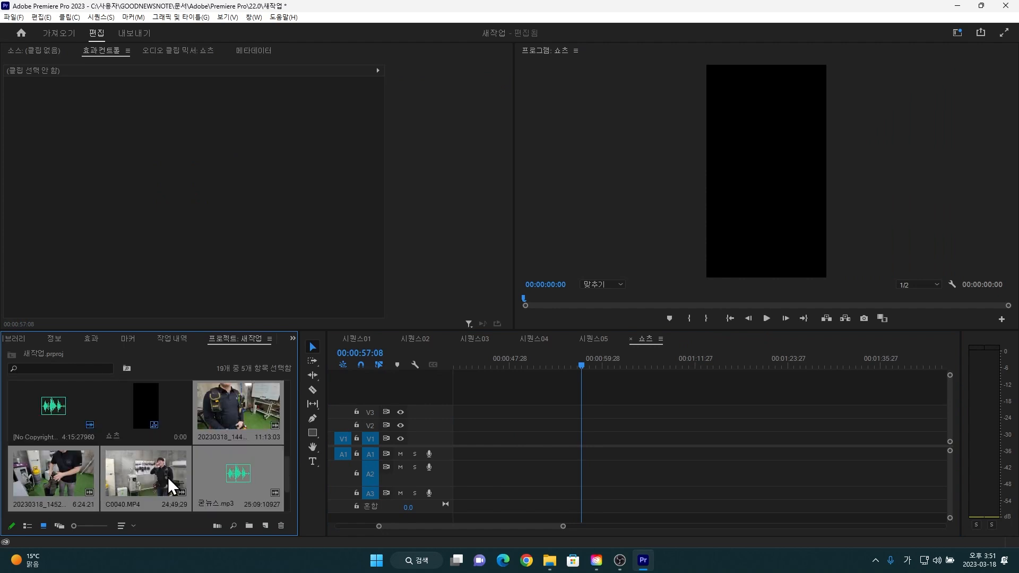
pyautogui.scroll(-2, 167, 475)
pyautogui.scroll(2, 171, 474)
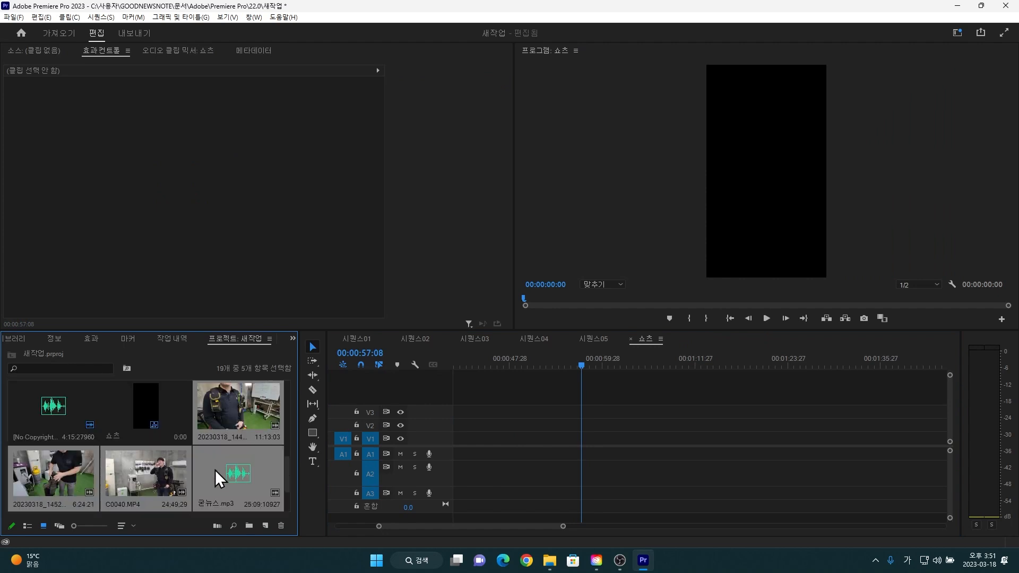
pyautogui.click(416, 339)
pyautogui.moveTo(233, 412); pyautogui.dragTo(499, 438)
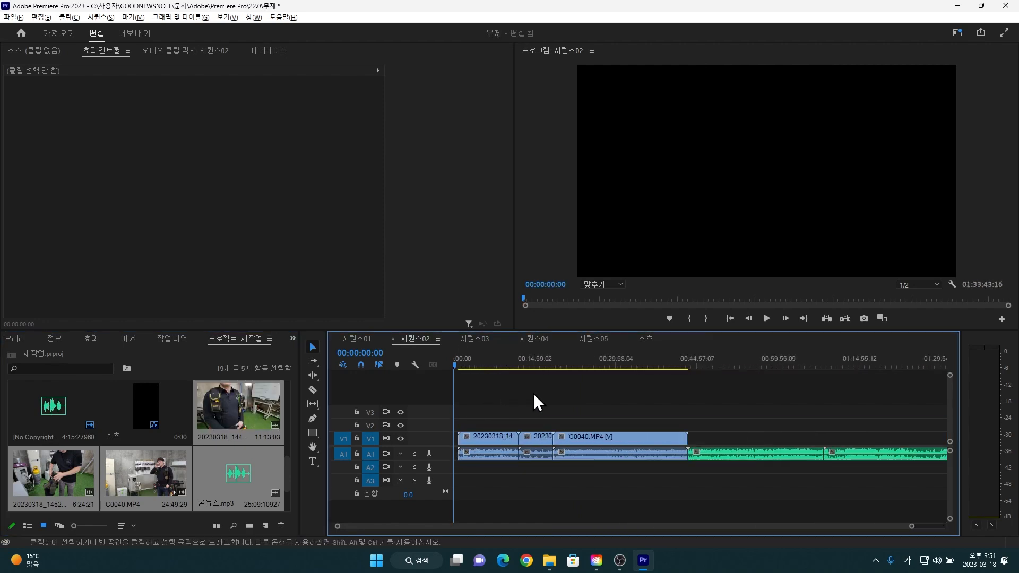
# - Preview the clips in 시퀀스02 and set the scale of 20230318_144029.mp4 to 50
pyautogui.click(487, 364)
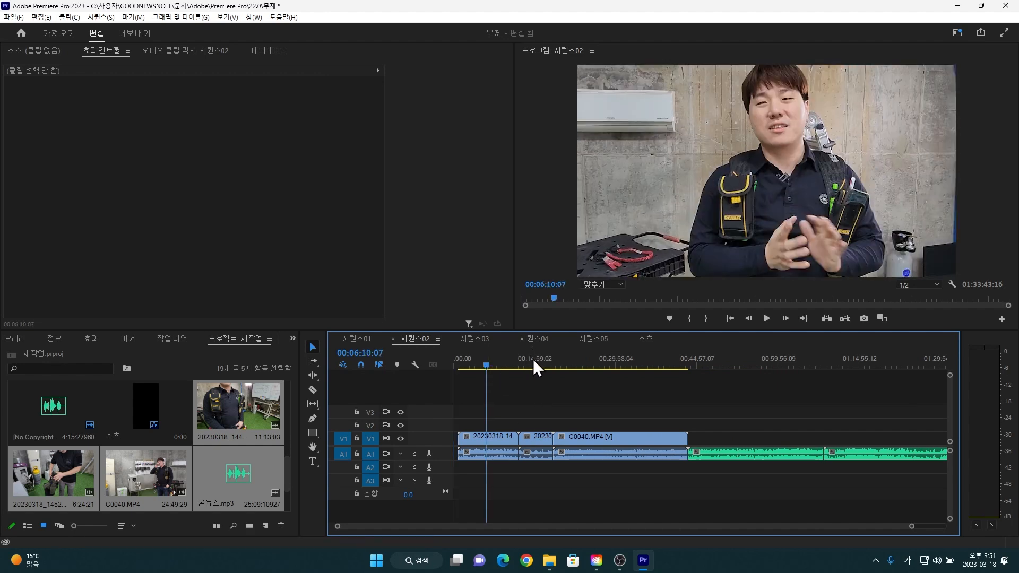
pyautogui.click(532, 364)
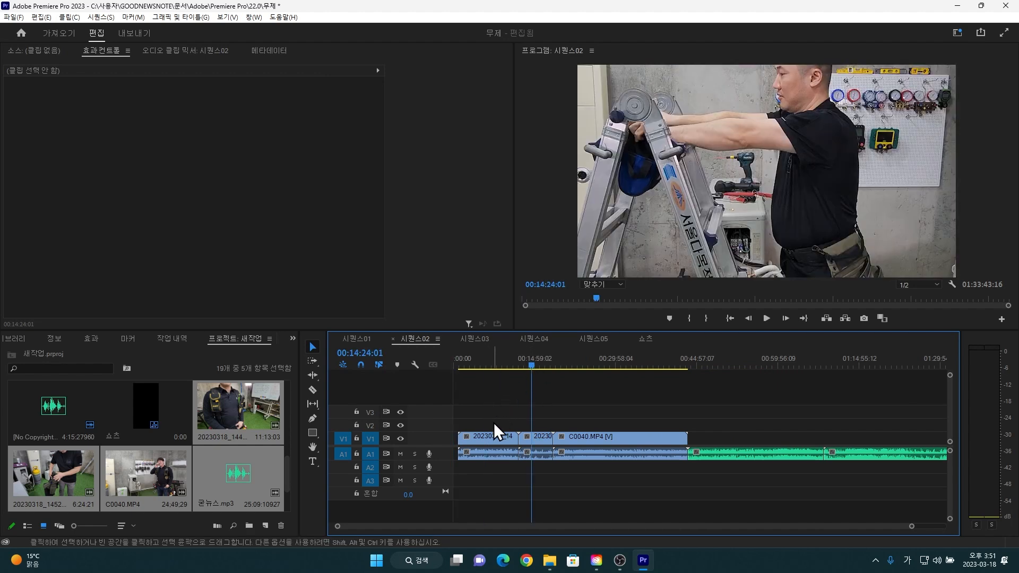
pyautogui.click(491, 365)
pyautogui.click(488, 437)
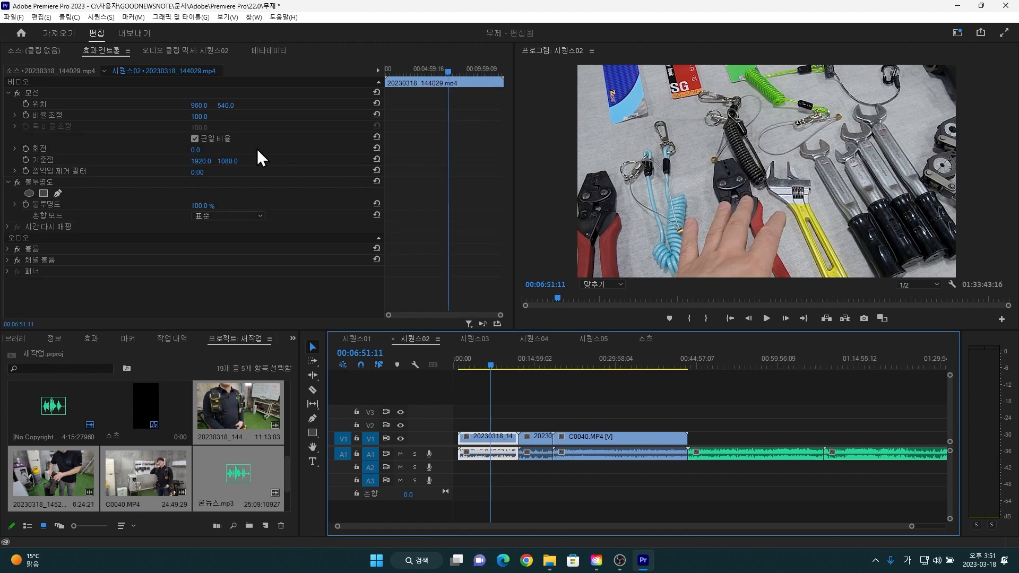
pyautogui.click(202, 116)
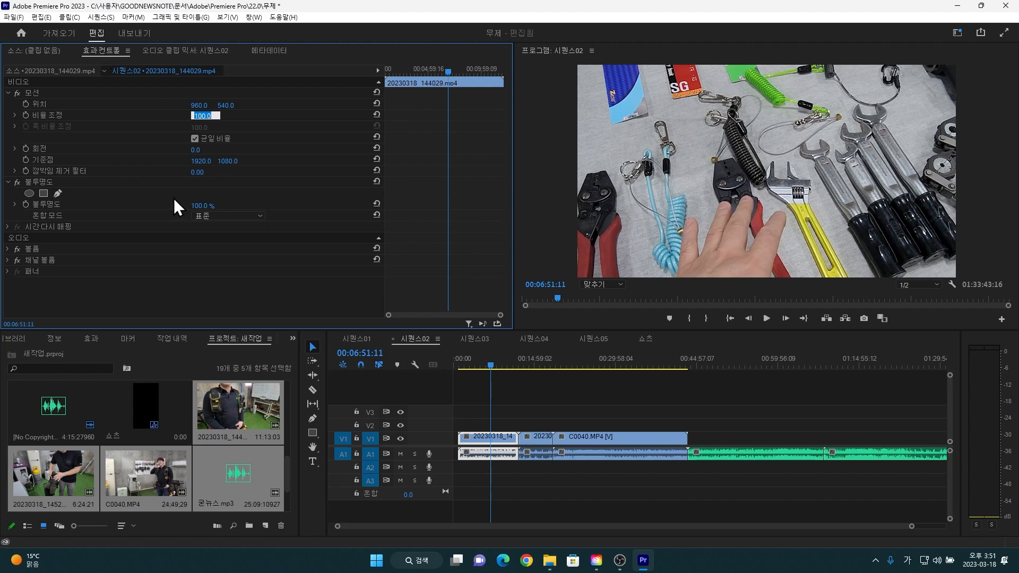
pyautogui.write('50')
pyautogui.press('Return')
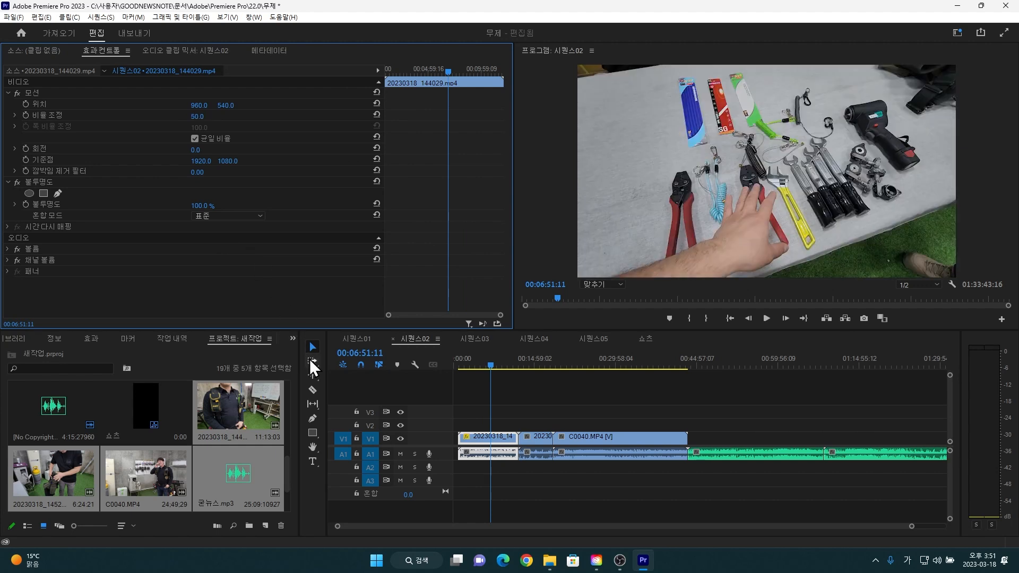
# - Set the scale of the second clip, 20230318_145220.mp4, to 50
pyautogui.click(529, 364)
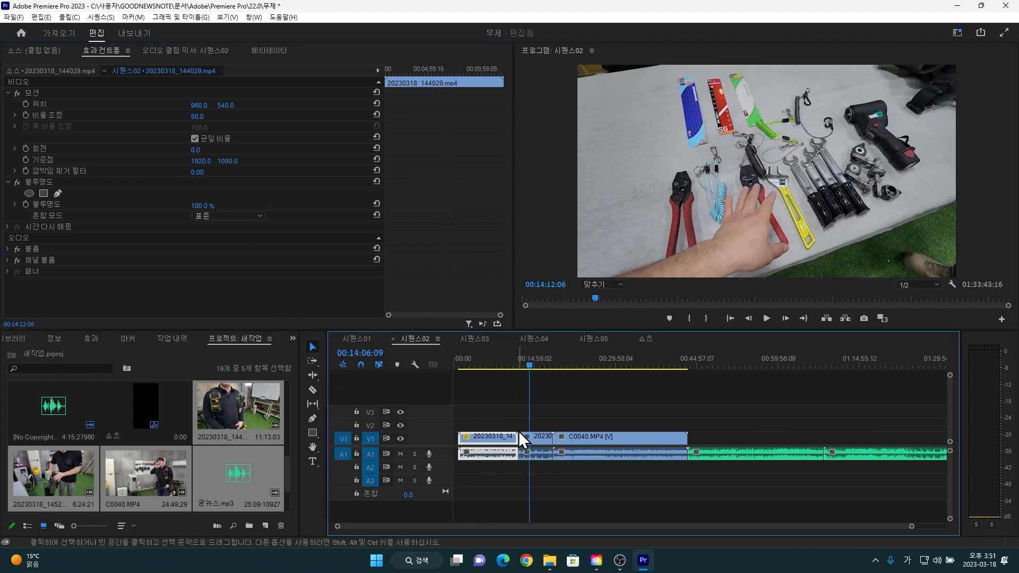
pyautogui.click(536, 436)
pyautogui.click(200, 117)
pyautogui.write('50')
pyautogui.press('Return')
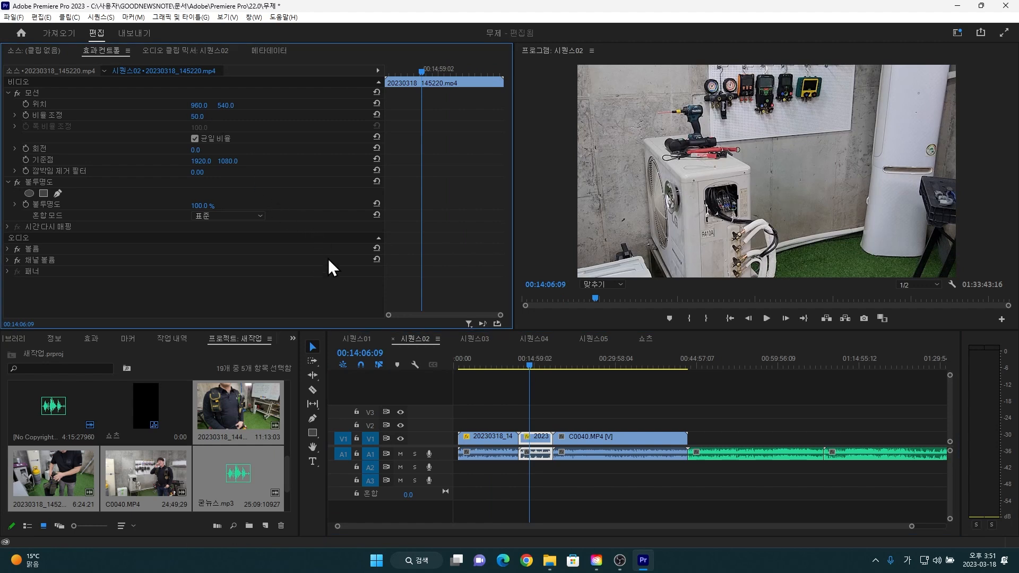
# - Preview C0040.MP4 at several points in 시퀀스02 and open 시퀀스03
pyautogui.click(576, 363)
pyautogui.click(586, 440)
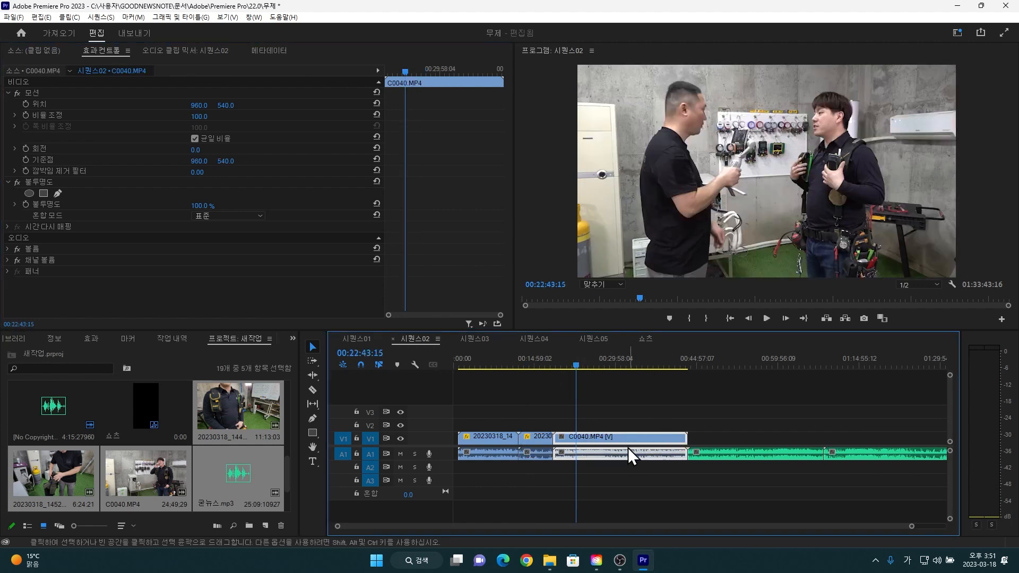
pyautogui.click(605, 363)
pyautogui.click(653, 362)
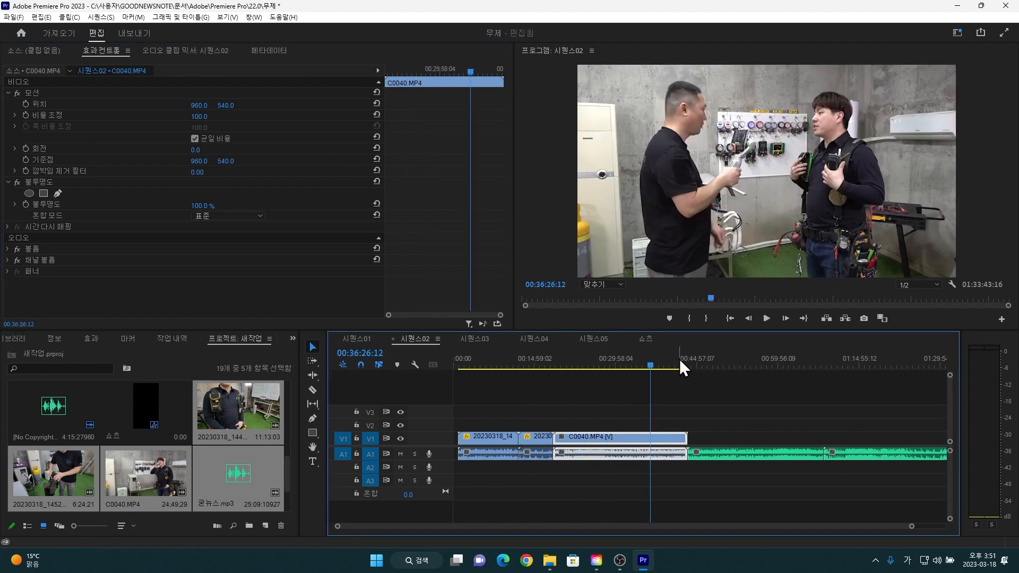
pyautogui.click(679, 360)
pyautogui.click(600, 362)
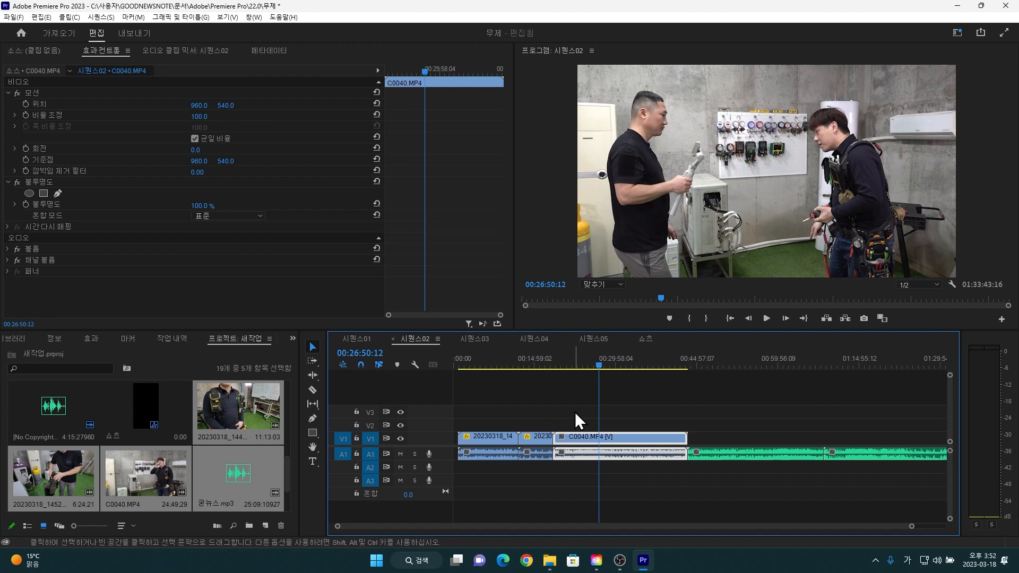
pyautogui.click(468, 340)
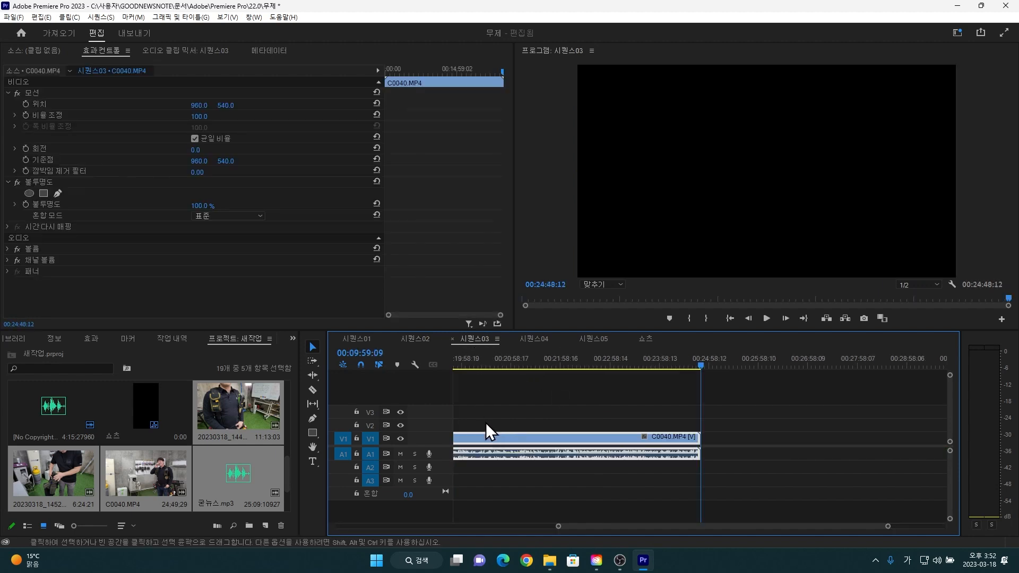
# - Compare 시퀀스03 with the clip layout of 시퀀스02, checking the two audio files at its end, and return to 시퀀스03
pyautogui.press('\\')
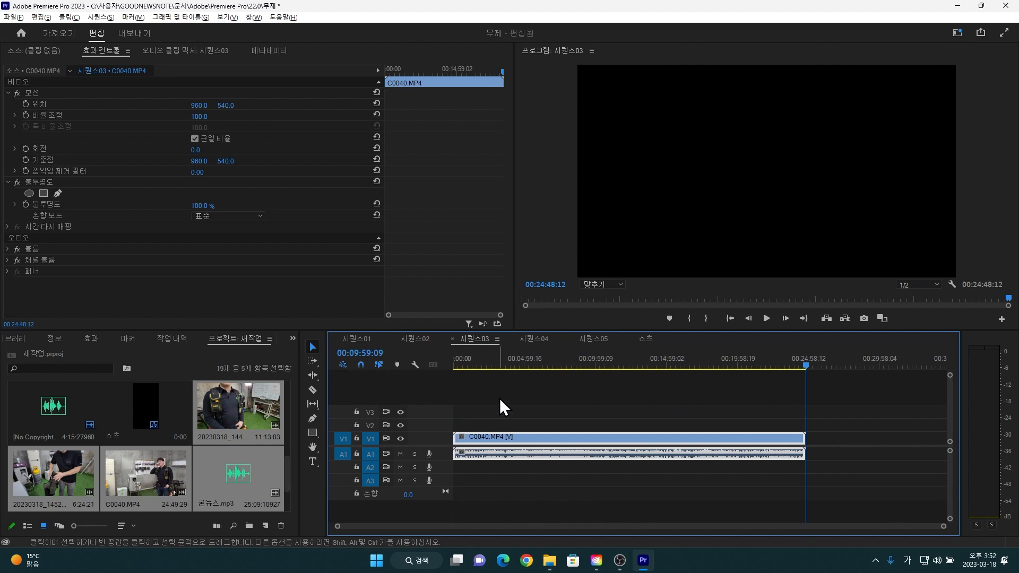
pyautogui.scroll(6, 499, 398)
pyautogui.scroll(-5, 501, 391)
pyautogui.scroll(-3, 501, 391)
pyautogui.click(419, 341)
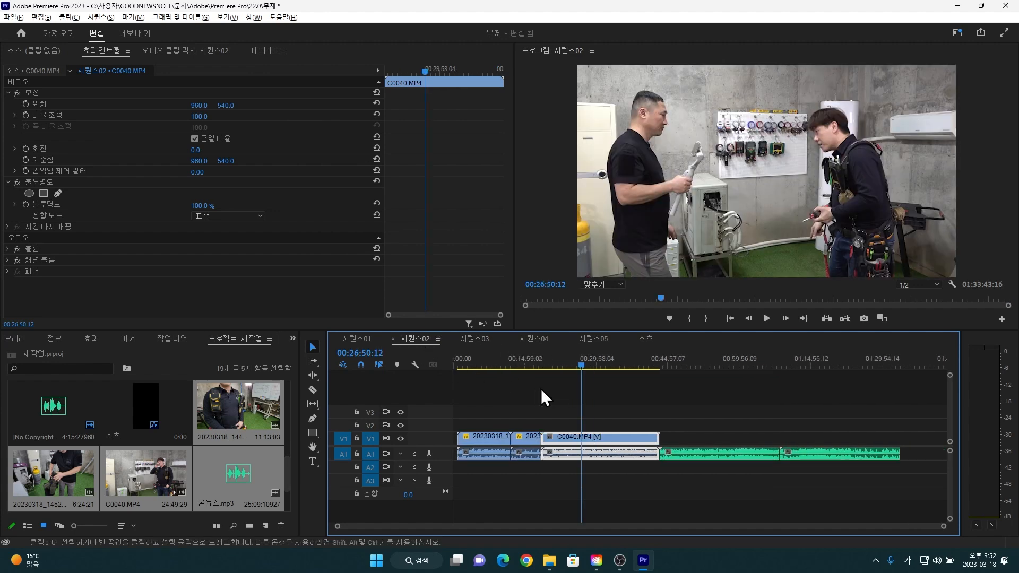
pyautogui.click(688, 408)
pyautogui.moveTo(713, 416); pyautogui.dragTo(837, 497)
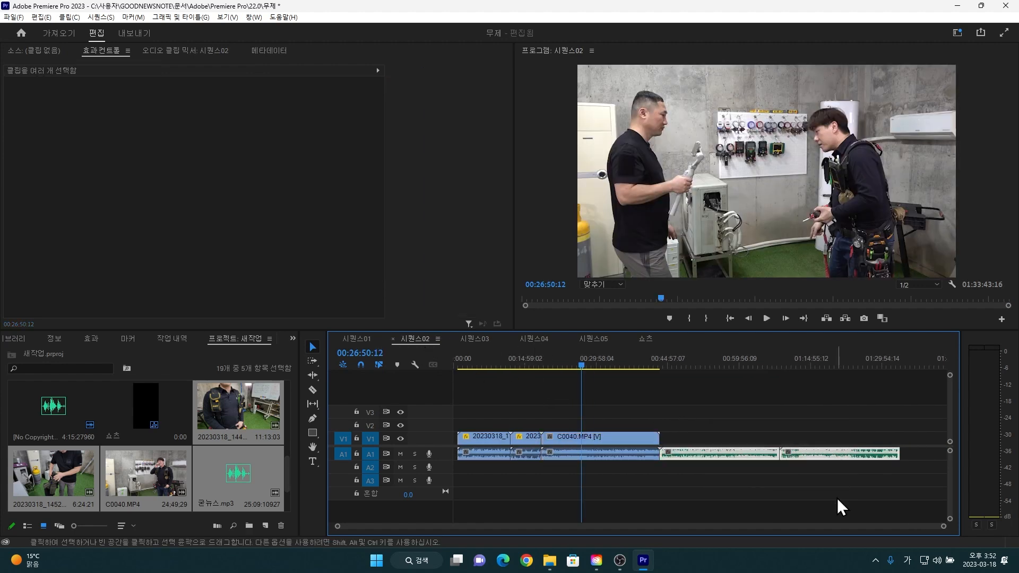
pyautogui.click(362, 341)
pyautogui.click(472, 339)
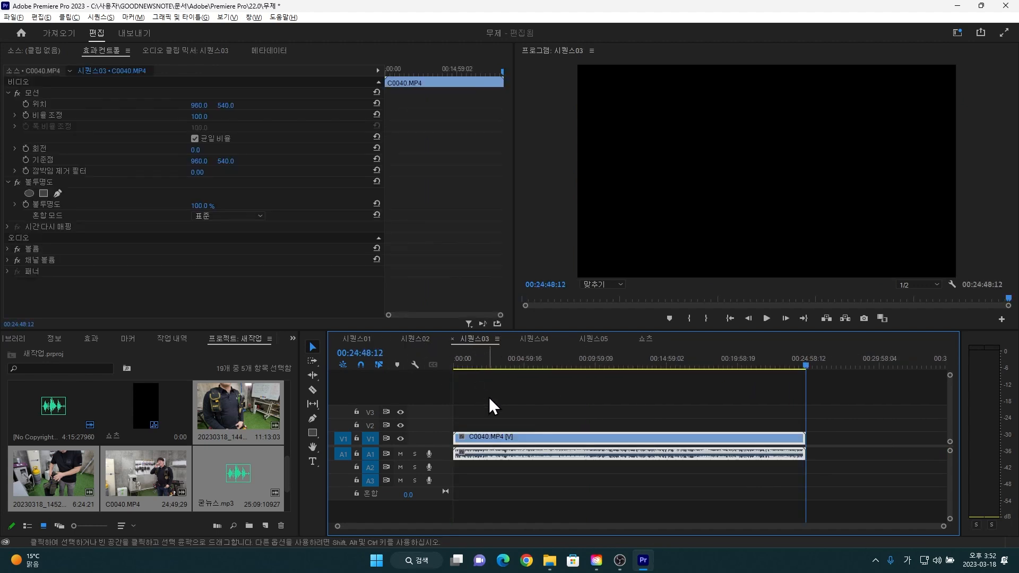
# - Add the two separately recorded audio files to 시퀀스03 beneath C0040.MP4, one on track A2 and one on A3
pyautogui.click(223, 473)
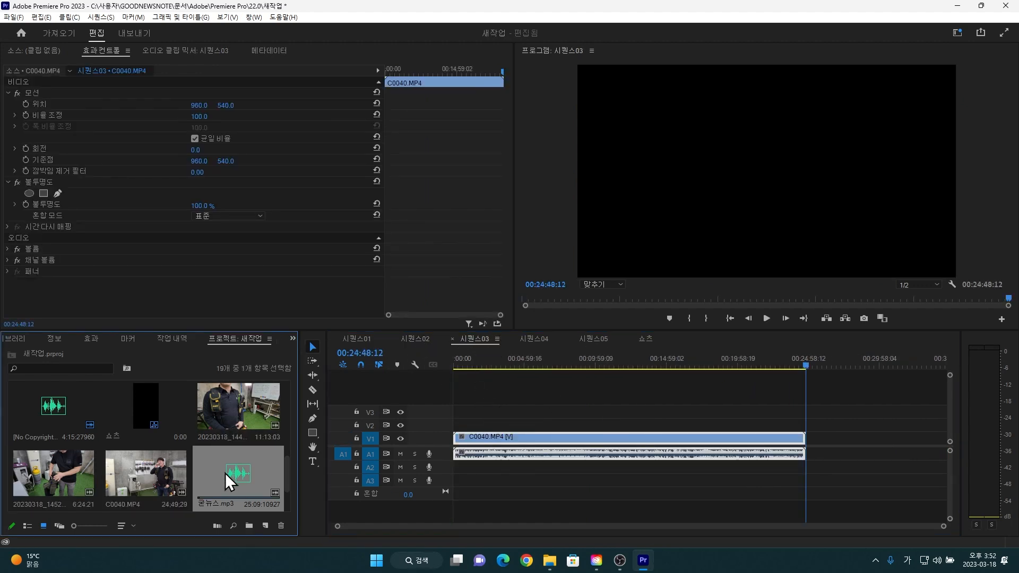
pyautogui.click(232, 426)
pyautogui.moveTo(227, 477); pyautogui.dragTo(467, 476)
pyautogui.scroll(-1, 249, 484)
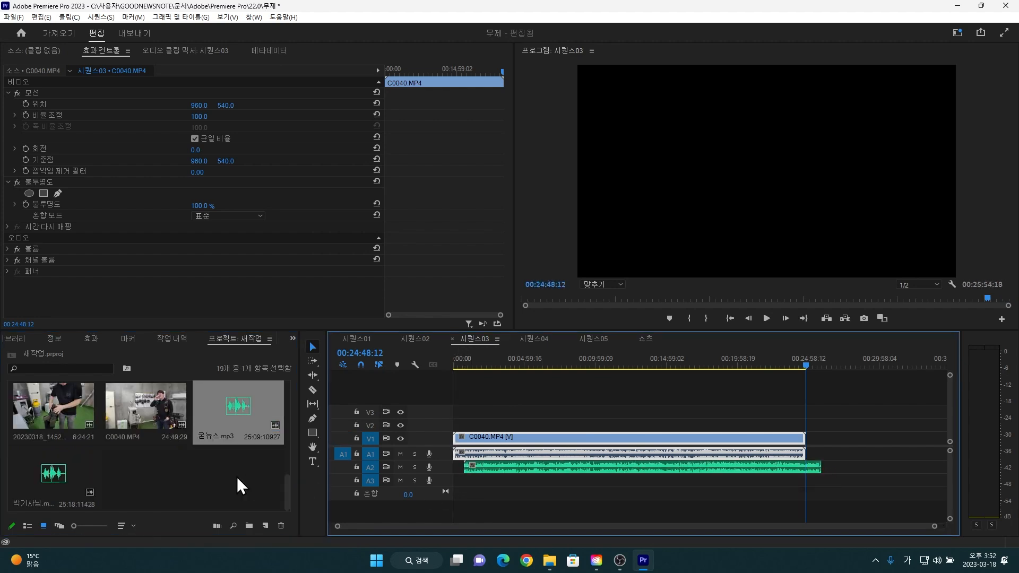
pyautogui.moveTo(74, 486)
pyautogui.mouseDown()
pyautogui.moveTo(50, 481)
pyautogui.moveTo(467, 484)
pyautogui.mouseUp()
# - Synchronize C0040.MP4 and the two recordings by audio, using track channel 1
pyautogui.moveTo(529, 417); pyautogui.dragTo(546, 504)
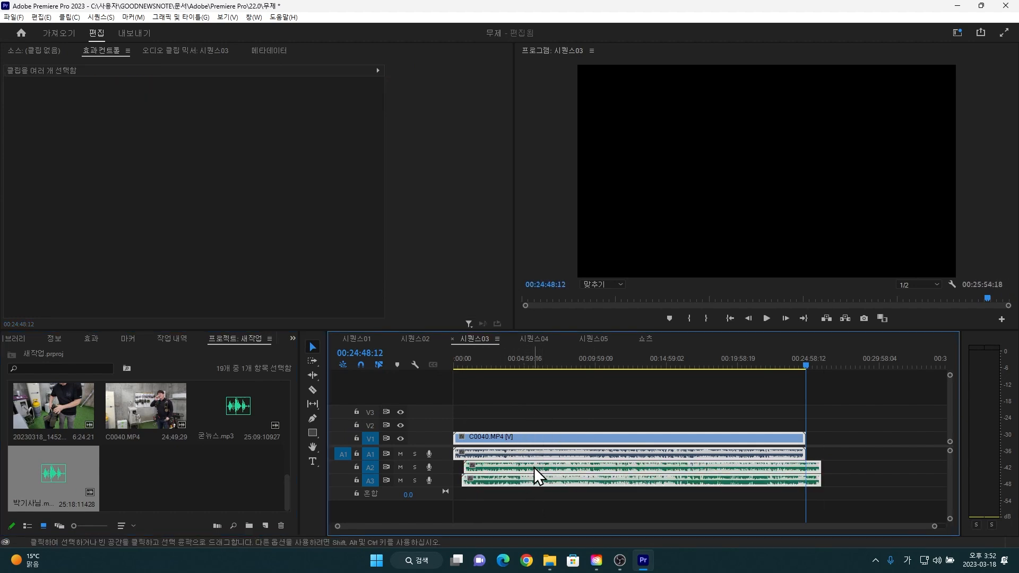
pyautogui.rightClick(548, 436)
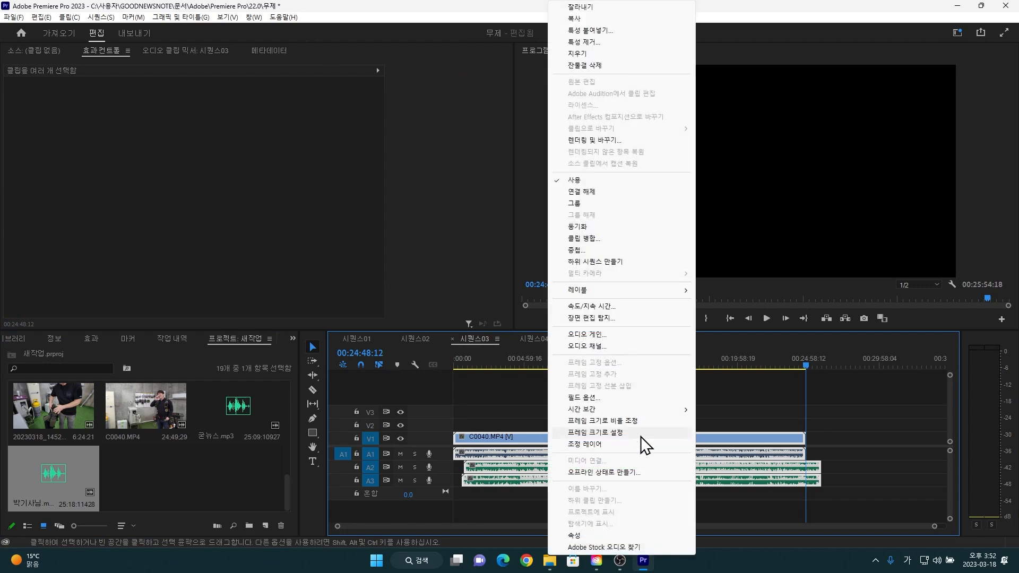
pyautogui.click(601, 231)
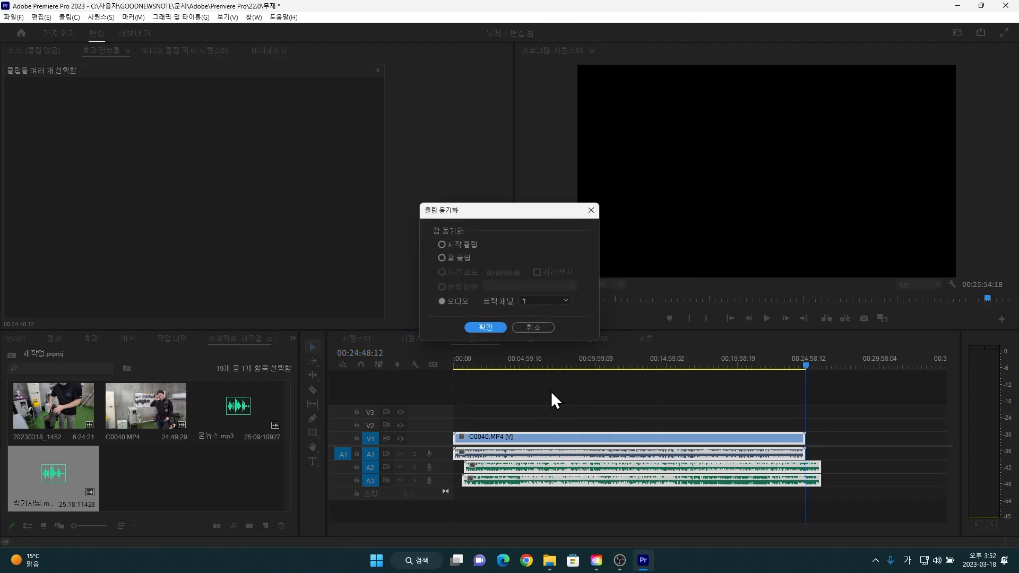
pyautogui.click(441, 301)
pyautogui.click(485, 328)
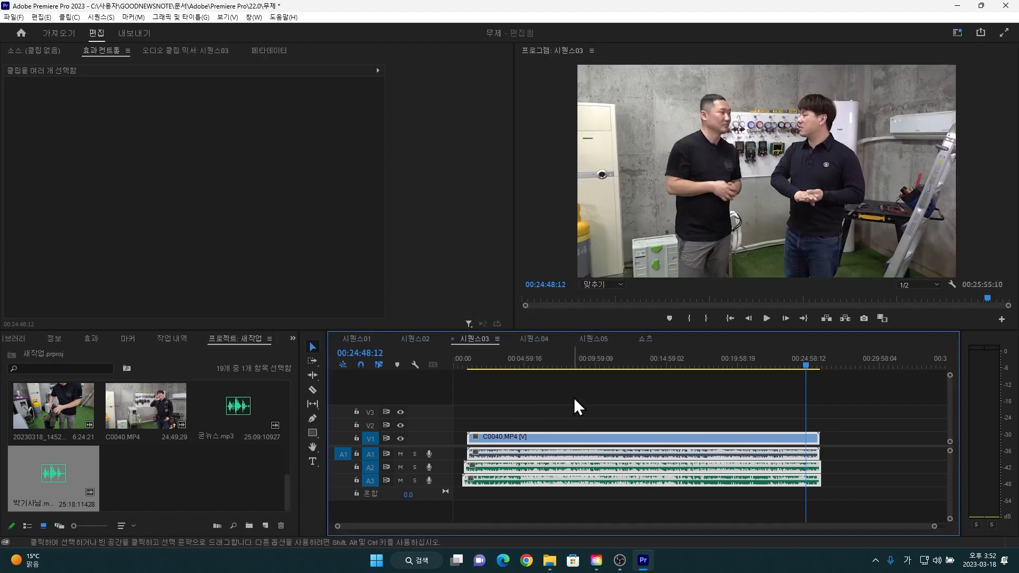
# - Cut the A2 and A3 recordings at the start of C0040.MP4 and delete the pieces that precede the video
pyautogui.click(574, 403)
pyautogui.scroll(5, 504, 404)
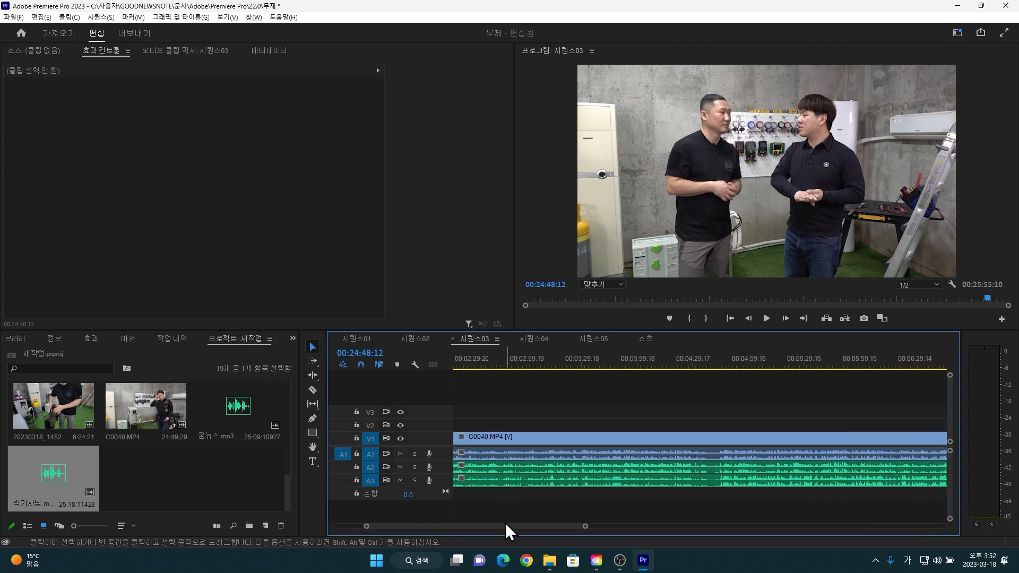
pyautogui.scroll(3, 505, 523)
pyautogui.moveTo(429, 523); pyautogui.dragTo(418, 522)
pyautogui.scroll(3, 523, 440)
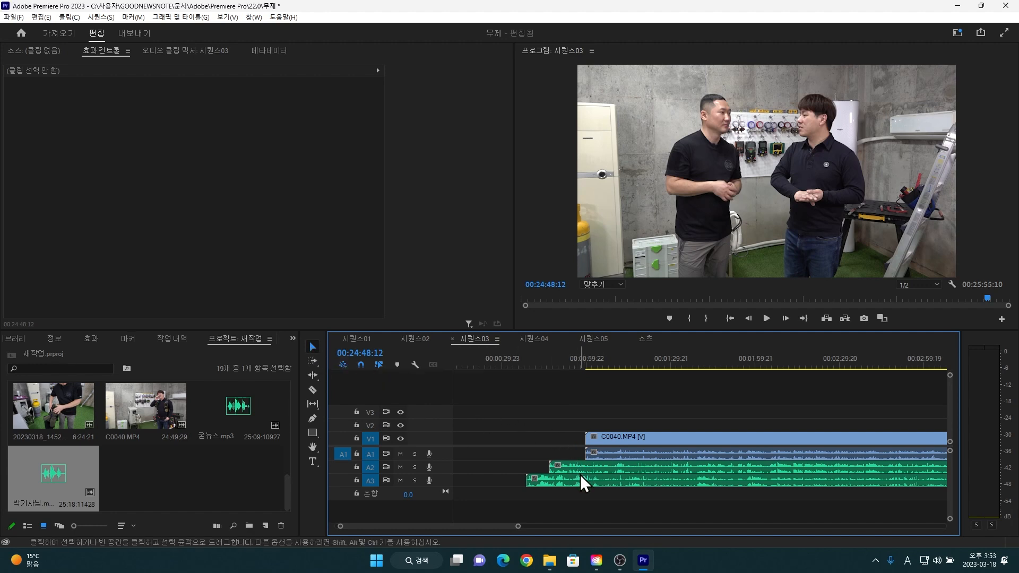
pyautogui.press('c')
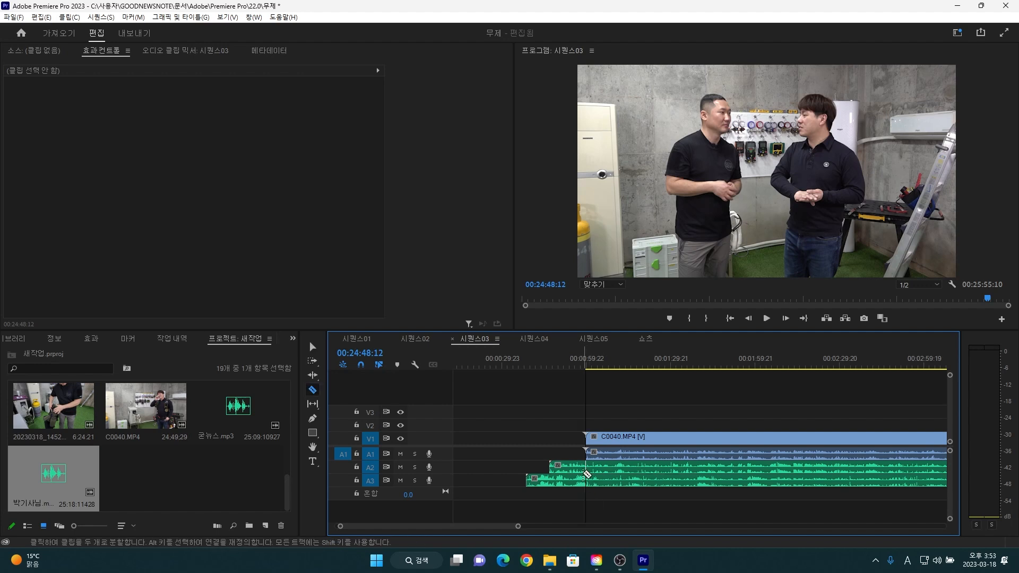
pyautogui.click(584, 467)
pyautogui.click(585, 481)
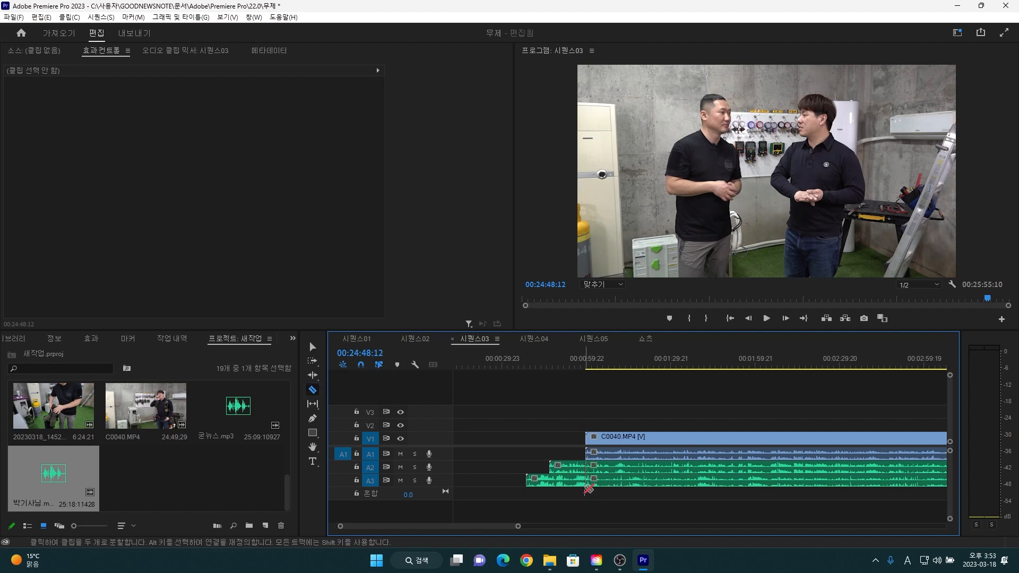
pyautogui.press('v')
pyautogui.moveTo(538, 428); pyautogui.dragTo(563, 488)
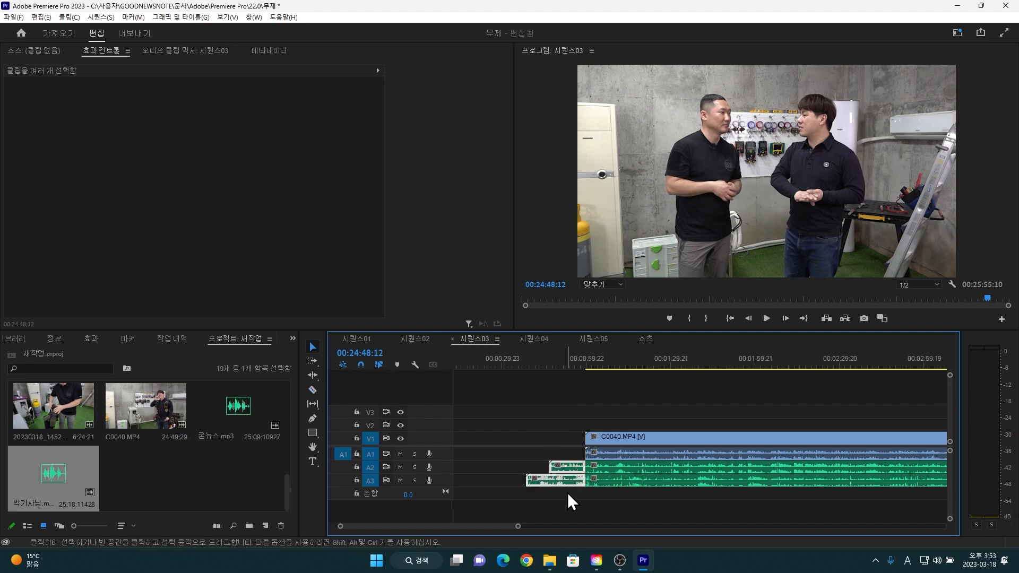
pyautogui.press('Delete')
# - Ripple delete the empty gap before C0040.MP4 so all clips start at 00:00:00:00
pyautogui.rightClick(486, 435)
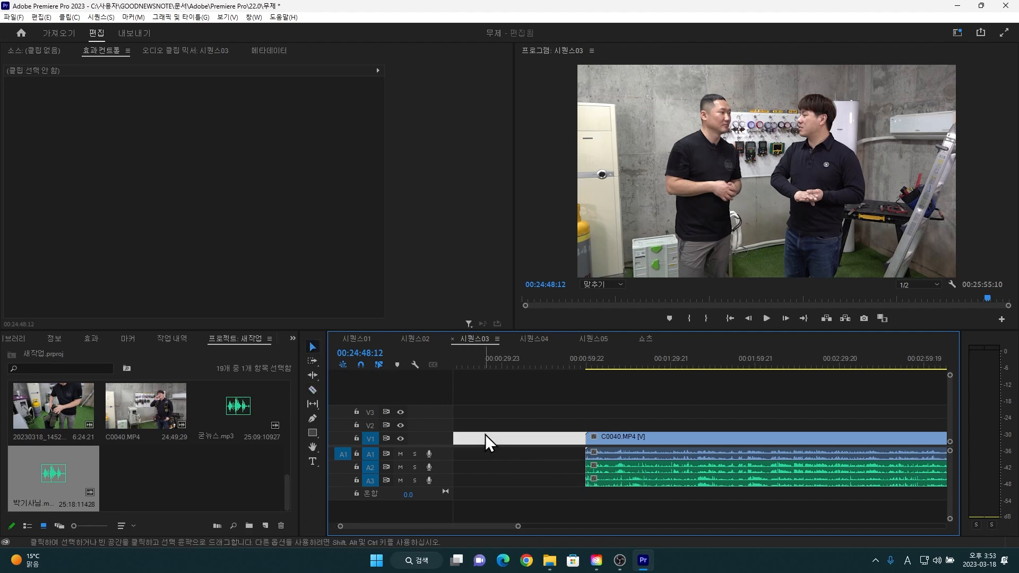
pyautogui.click(471, 437)
pyautogui.click(476, 440)
pyautogui.rightClick(476, 440)
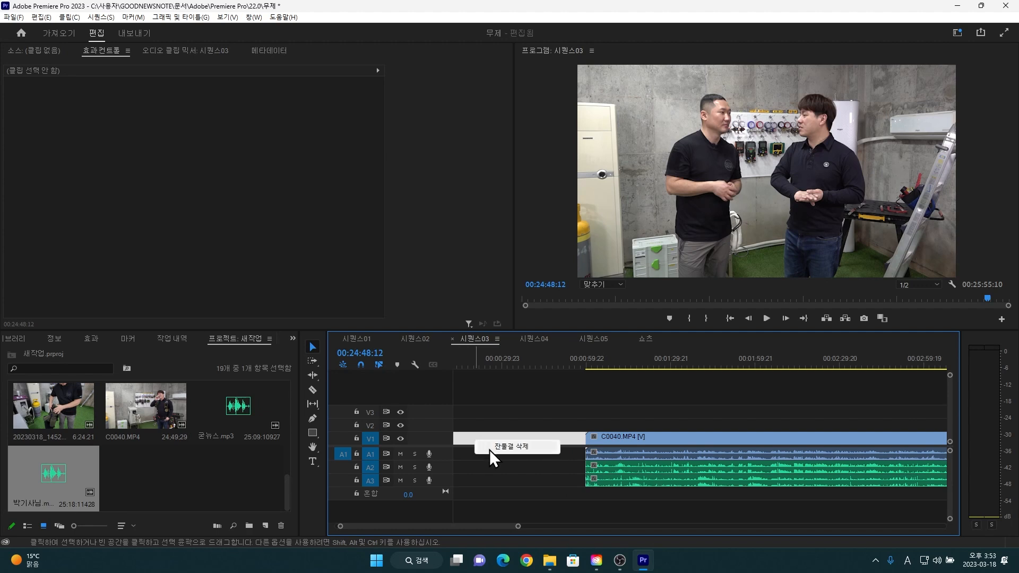
pyautogui.click(489, 449)
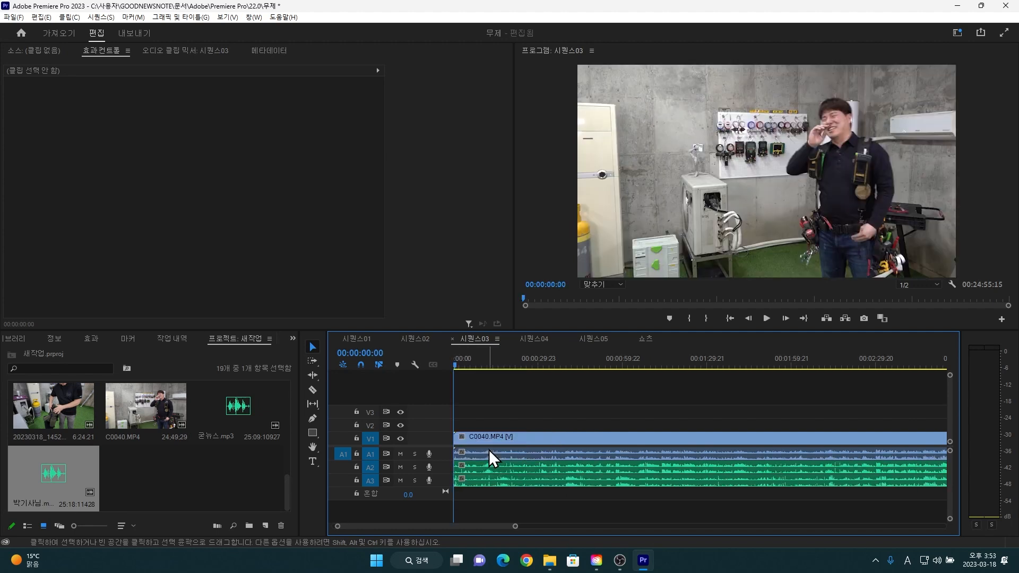
# - Cut the A2 and A3 recordings at the end of C0040.MP4 and delete the pieces extending past the video
pyautogui.press('\\')
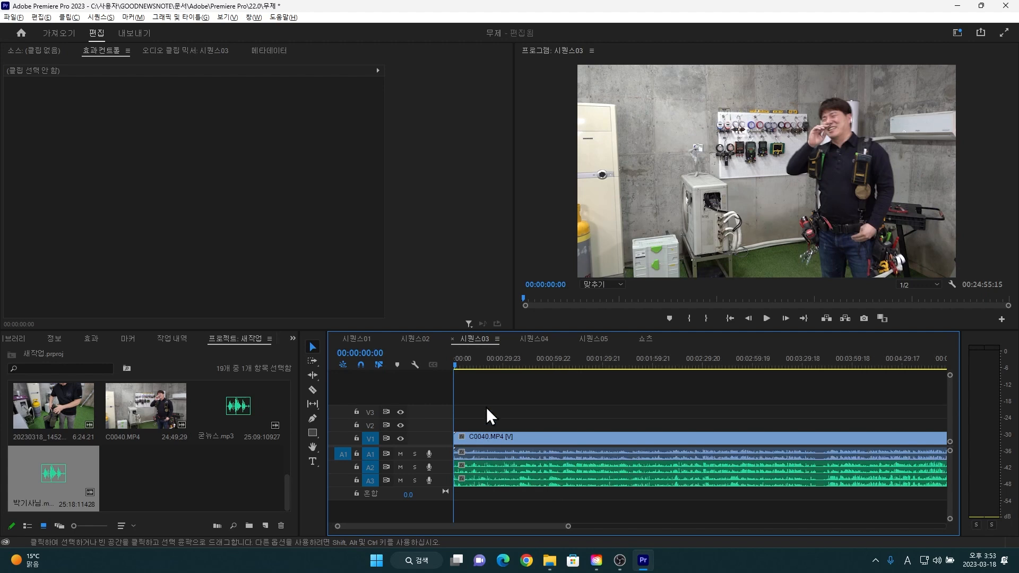
pyautogui.press('-')
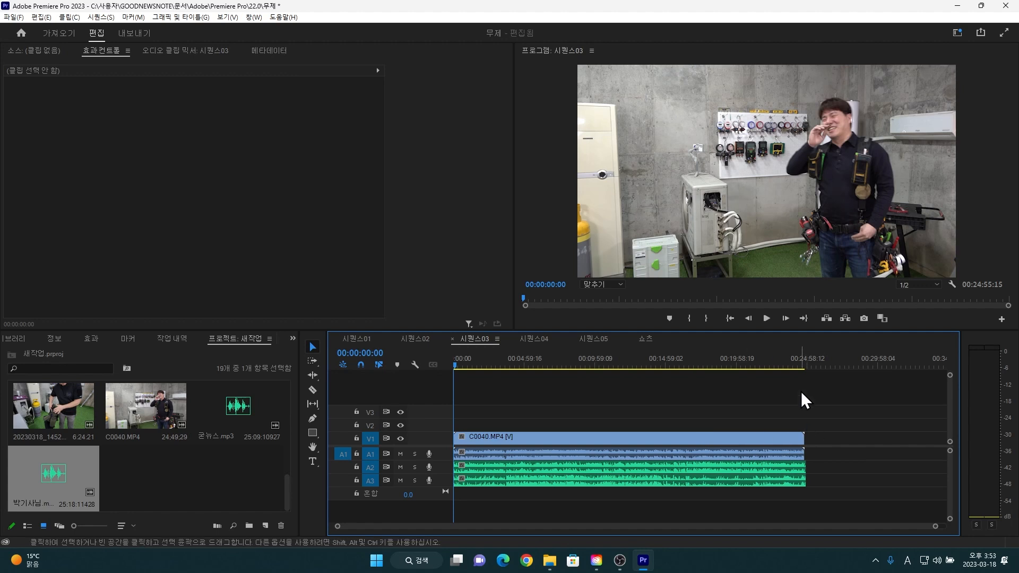
pyautogui.scroll(6, 807, 404)
pyautogui.scroll(5, 790, 405)
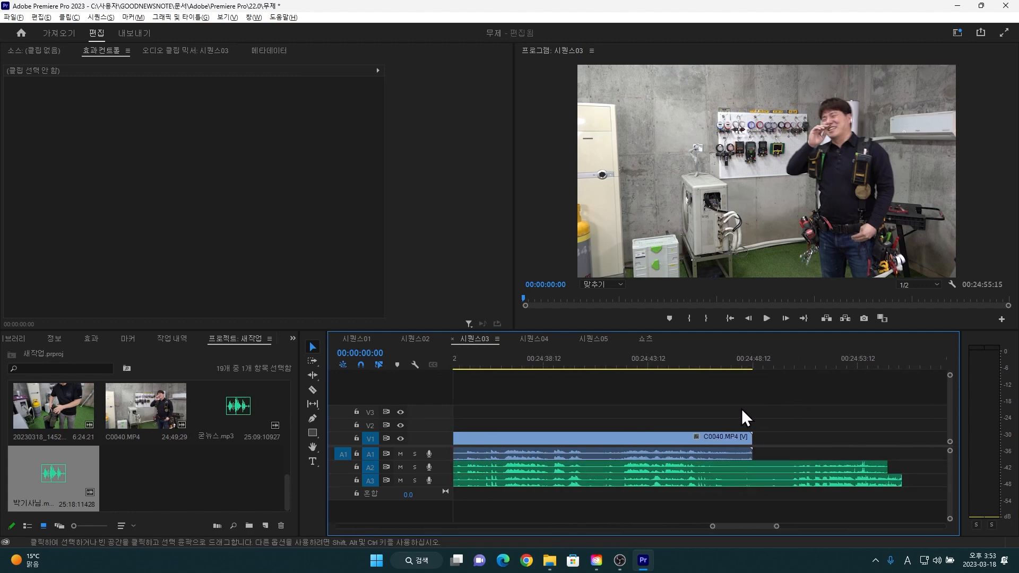
pyautogui.scroll(-1, 741, 409)
pyautogui.click(735, 435)
pyautogui.click(755, 406)
pyautogui.press('c')
pyautogui.click(755, 465)
pyautogui.click(754, 483)
pyautogui.press('v')
pyautogui.moveTo(773, 431); pyautogui.dragTo(800, 491)
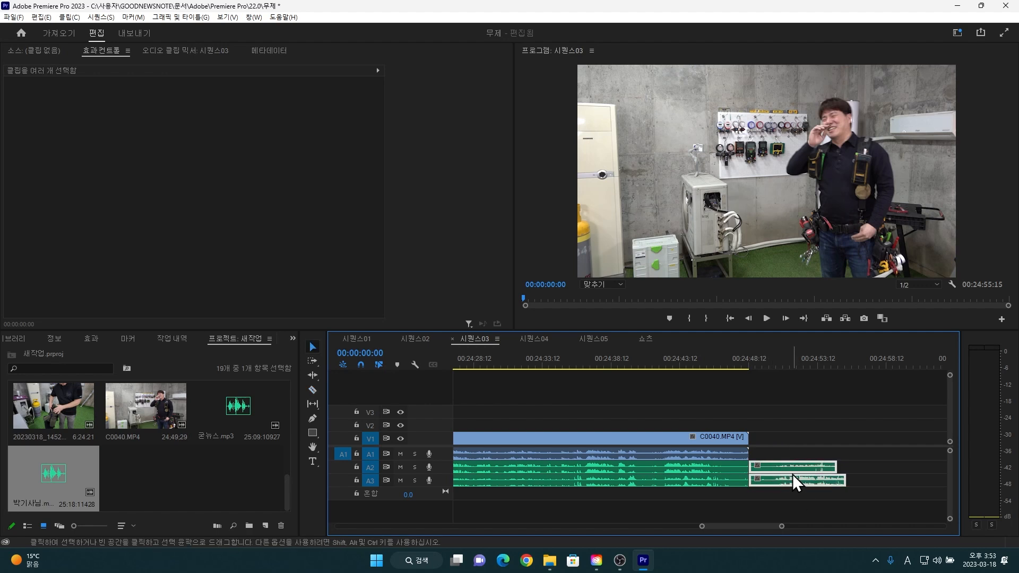
pyautogui.press('Delete')
# - Remove the original camera audio of C0040.MP4 and move the two trimmed recordings up to tracks A1 and A2
pyautogui.scroll(-3, 768, 404)
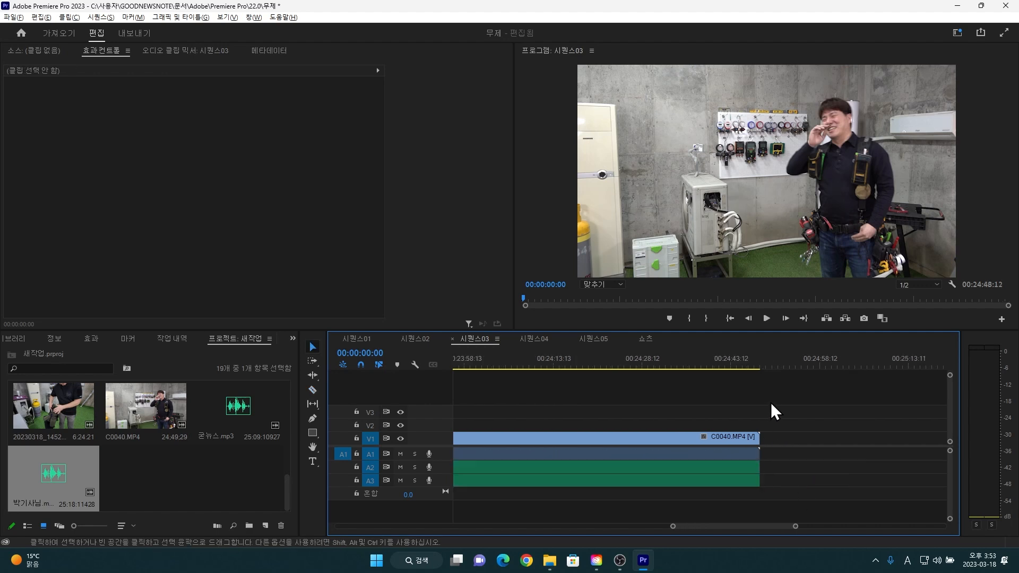
pyautogui.moveTo(785, 463); pyautogui.dragTo(718, 458)
pyautogui.scroll(-3, 686, 492)
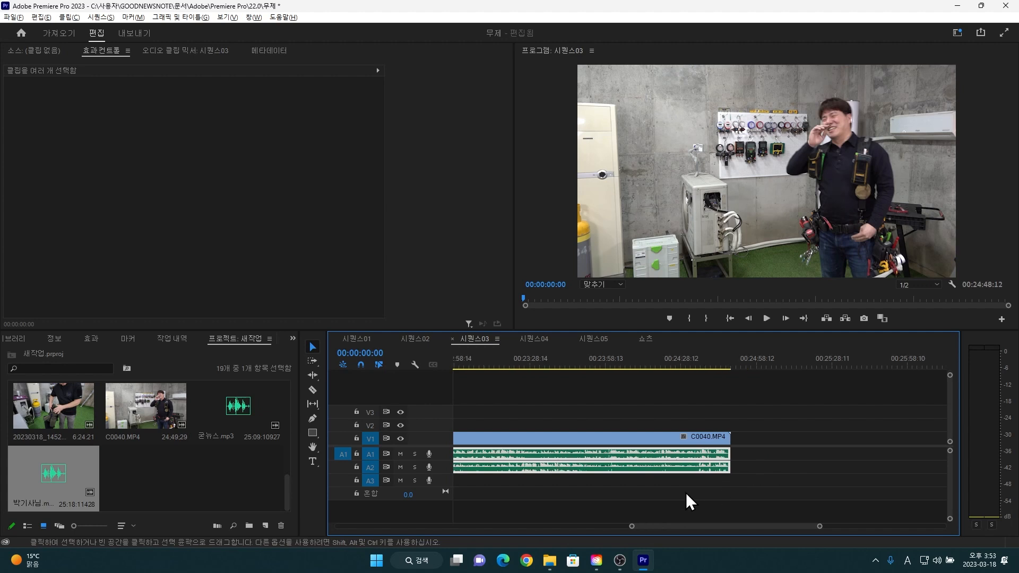
pyautogui.moveTo(680, 525); pyautogui.dragTo(470, 525)
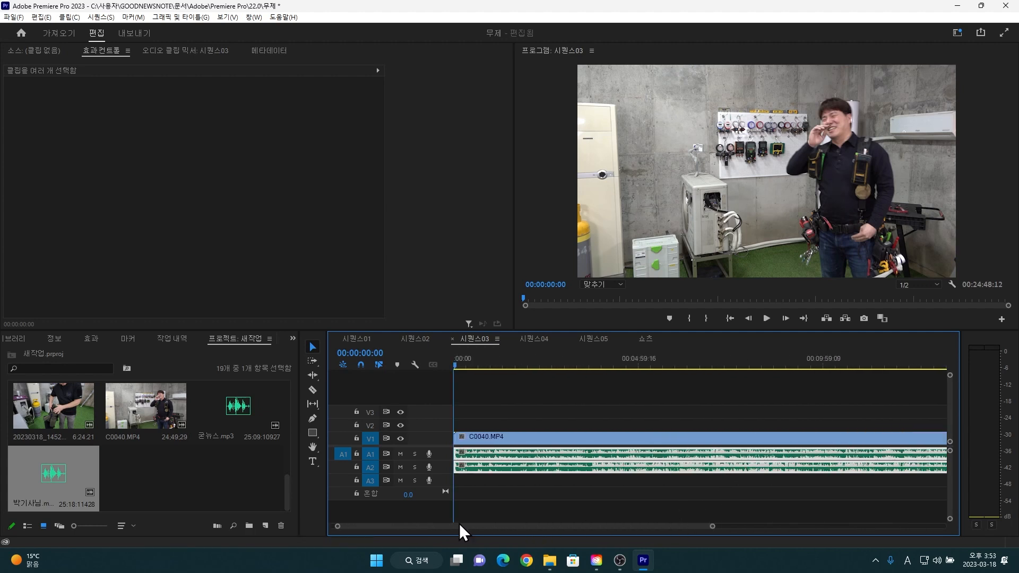
pyautogui.scroll(-3, 491, 501)
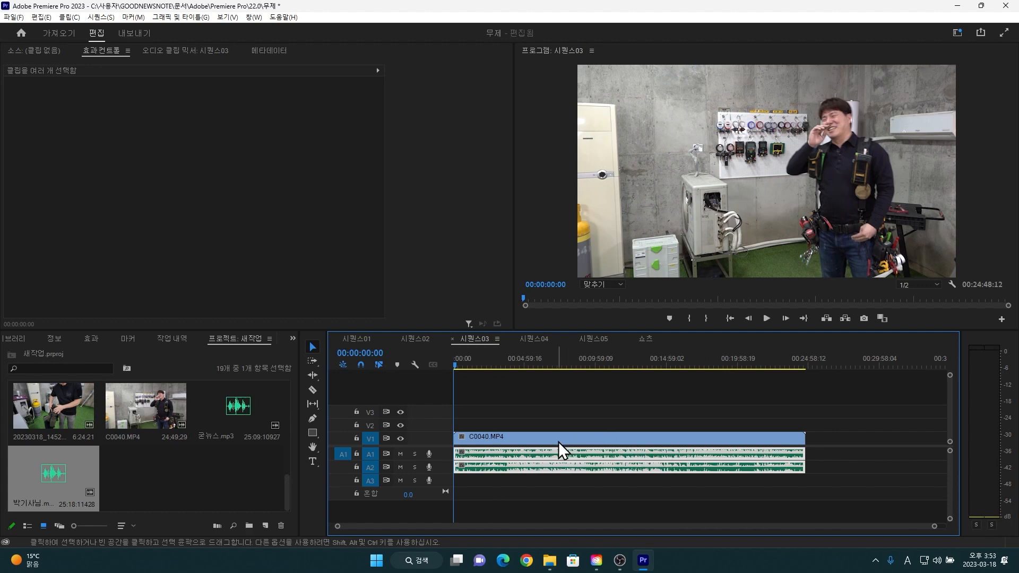
pyautogui.click(602, 413)
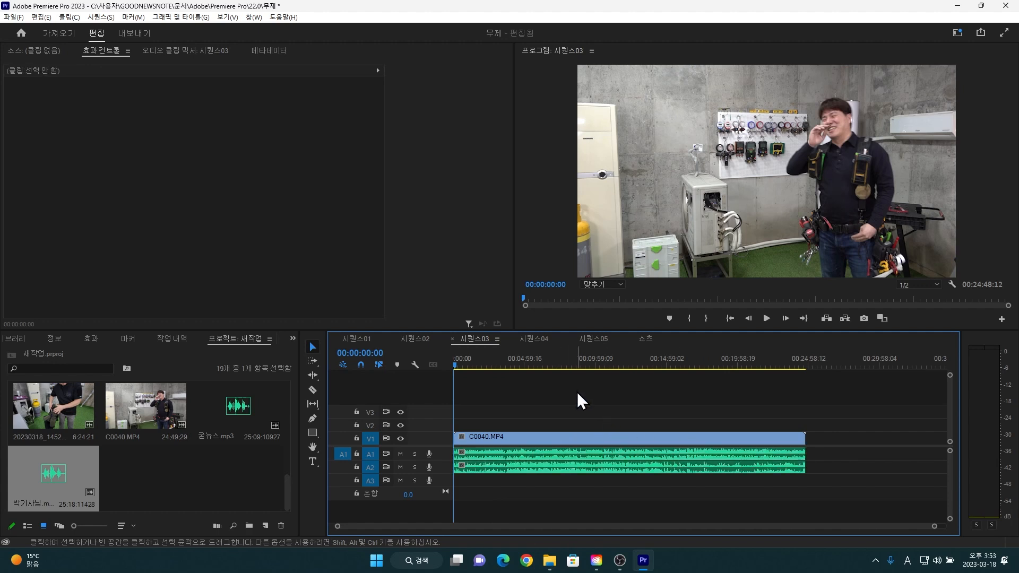
# - Select all clips in 시퀀스03 and enlarge the heights of tracks V1, A1 and A2
pyautogui.moveTo(555, 401); pyautogui.dragTo(574, 483)
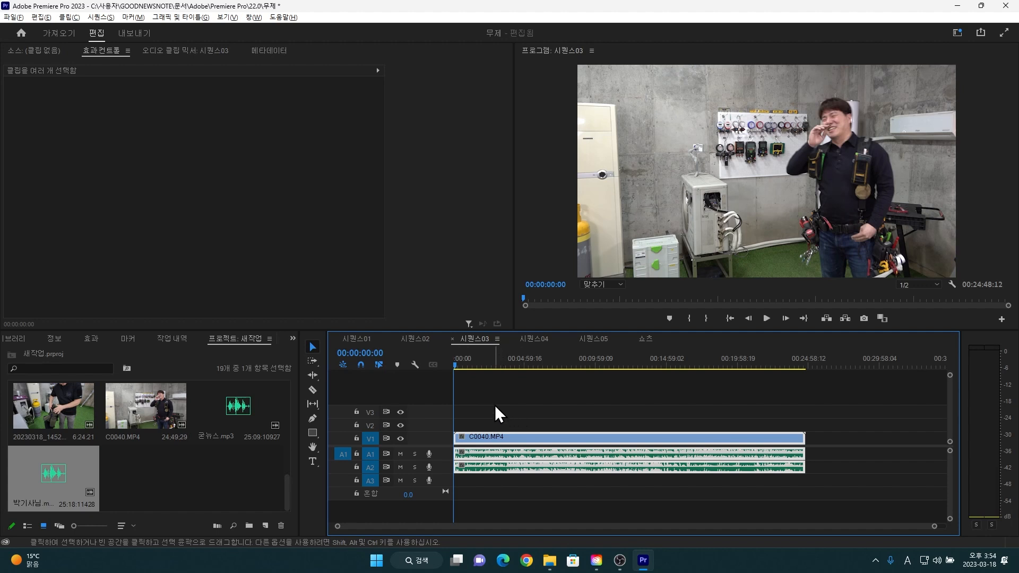
pyautogui.scroll(4, 494, 406)
pyautogui.scroll(-4, 497, 409)
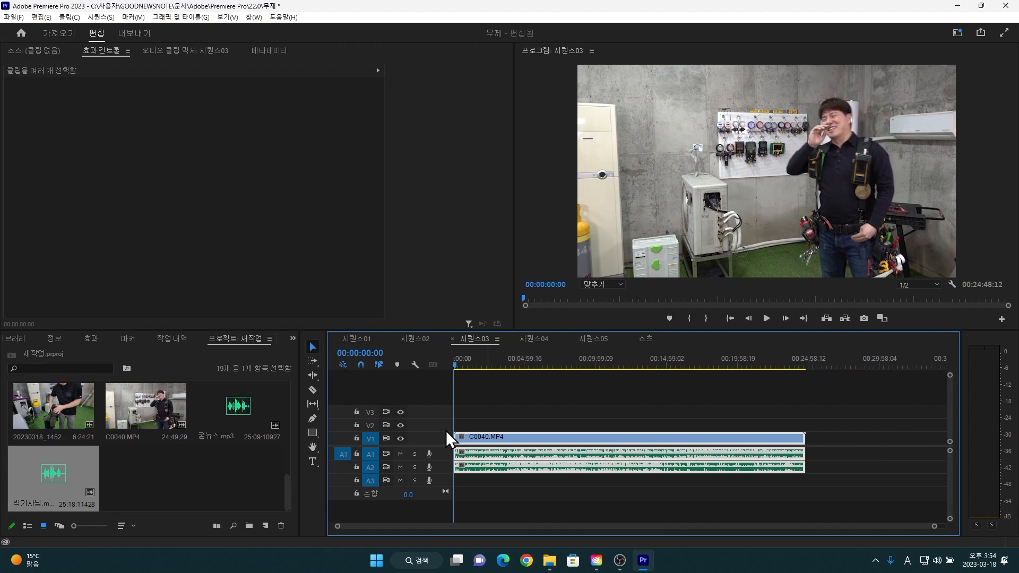
pyautogui.moveTo(447, 432); pyautogui.dragTo(448, 419)
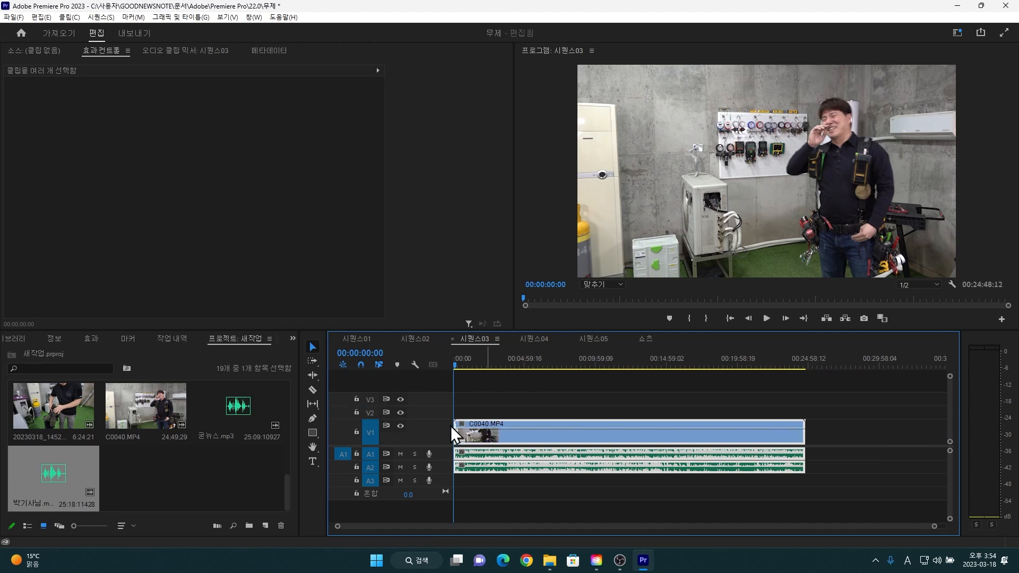
pyautogui.moveTo(446, 459); pyautogui.dragTo(445, 501)
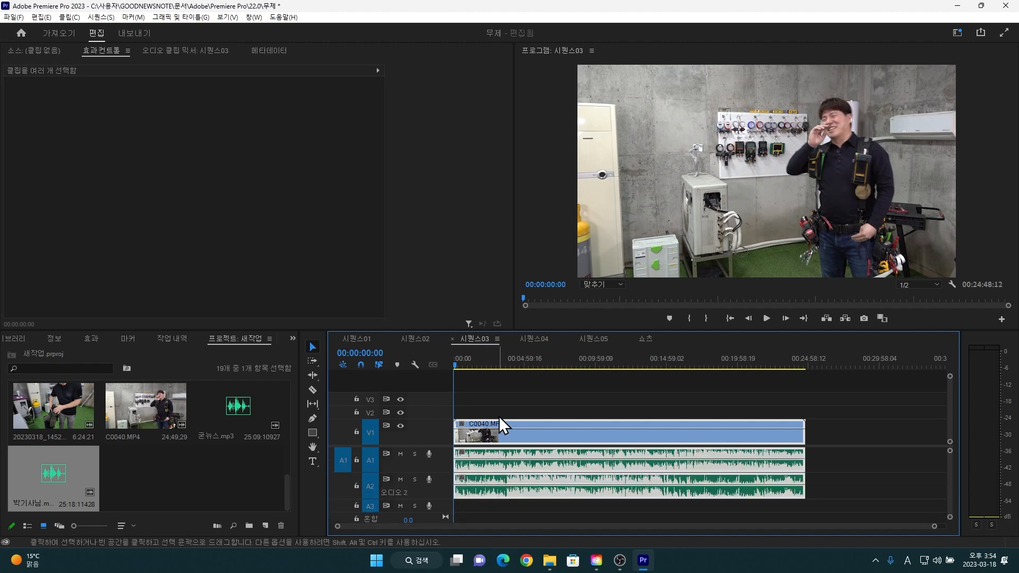
# - Play 시퀀스03 from its beginning to check the synchronized video and replaced audio
pyautogui.click(488, 397)
pyautogui.scroll(3, 493, 394)
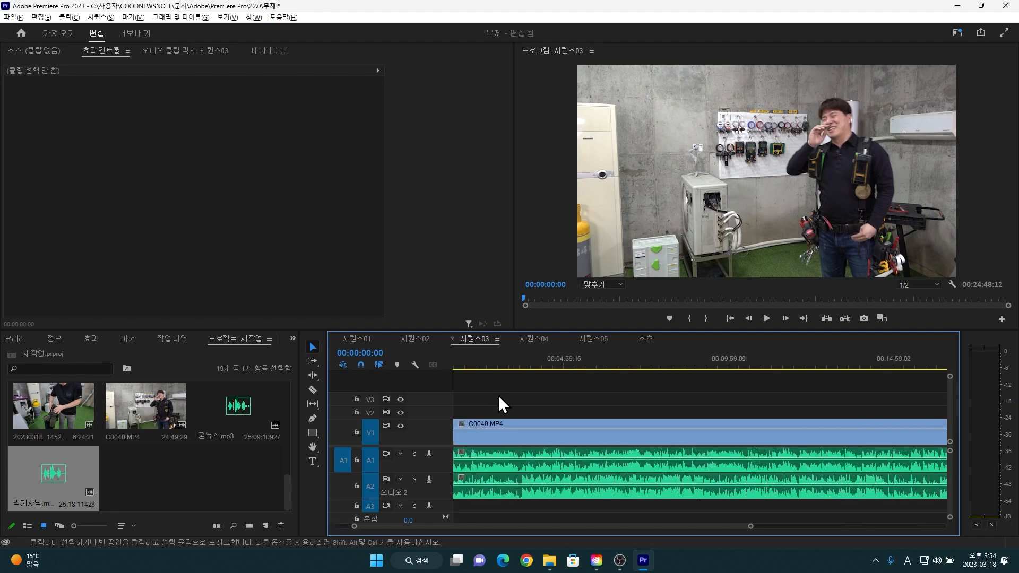
pyautogui.moveTo(506, 526); pyautogui.dragTo(402, 528)
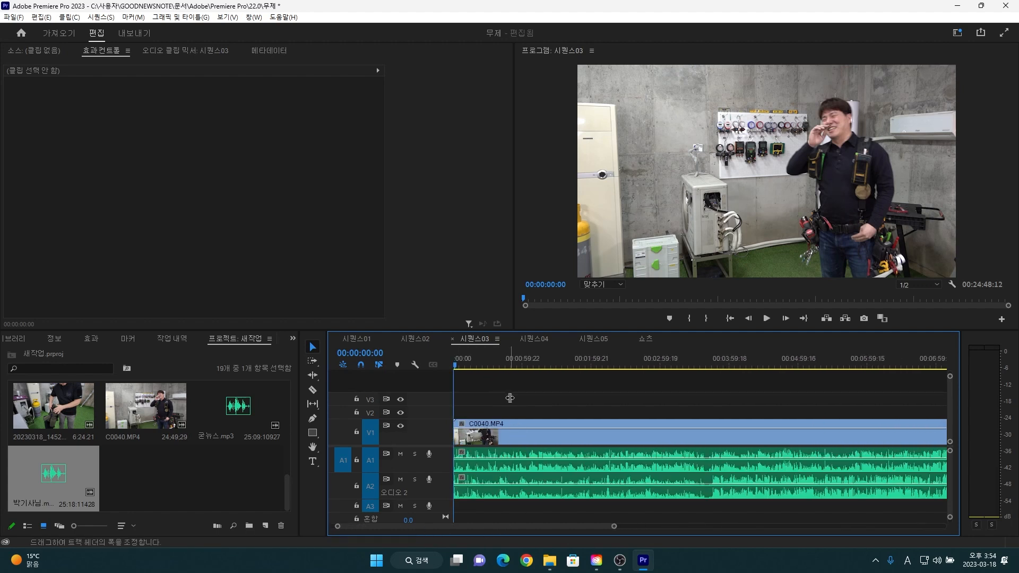
pyautogui.press('space')
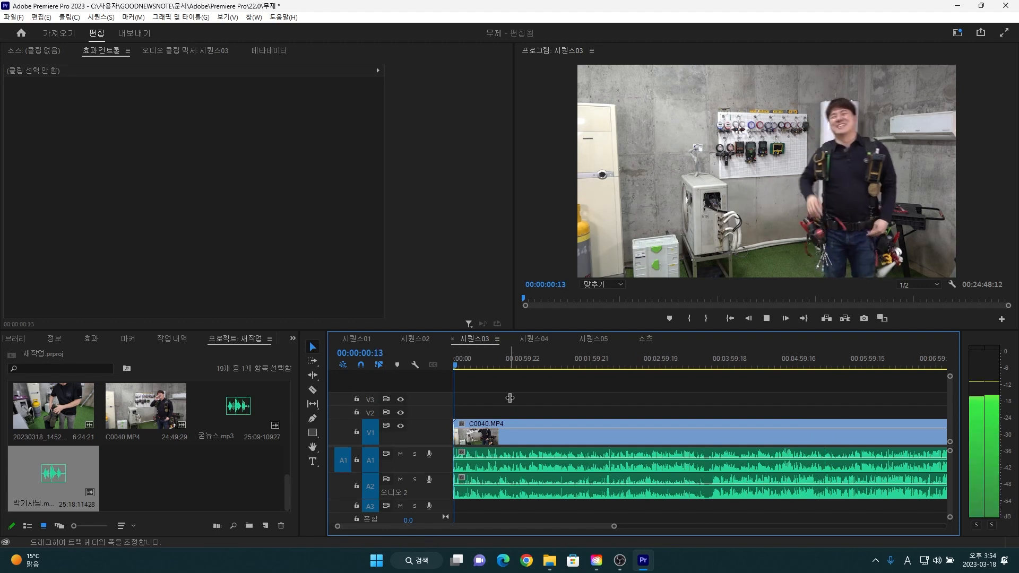
pyautogui.scroll(1, 513, 397)
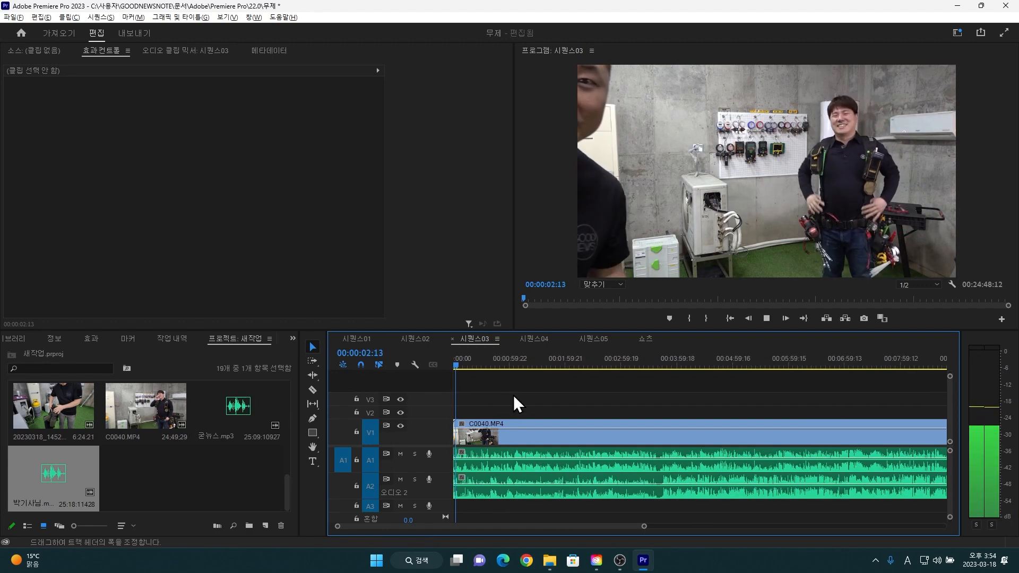
# - Skim through the first six minutes of 시퀀스03 to look for where the actual presentation begins
pyautogui.scroll(-1, 514, 395)
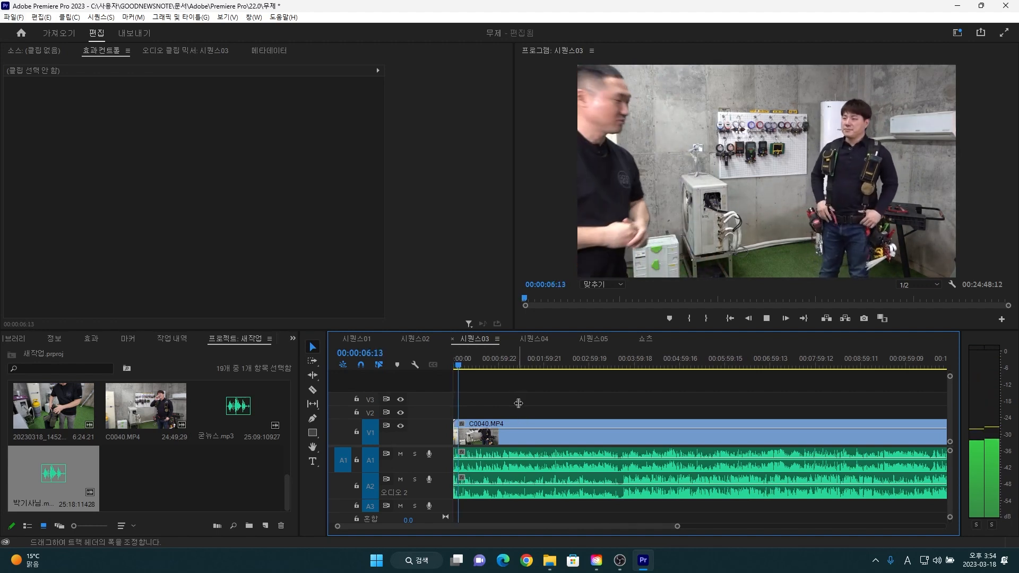
pyautogui.scroll(1, 518, 404)
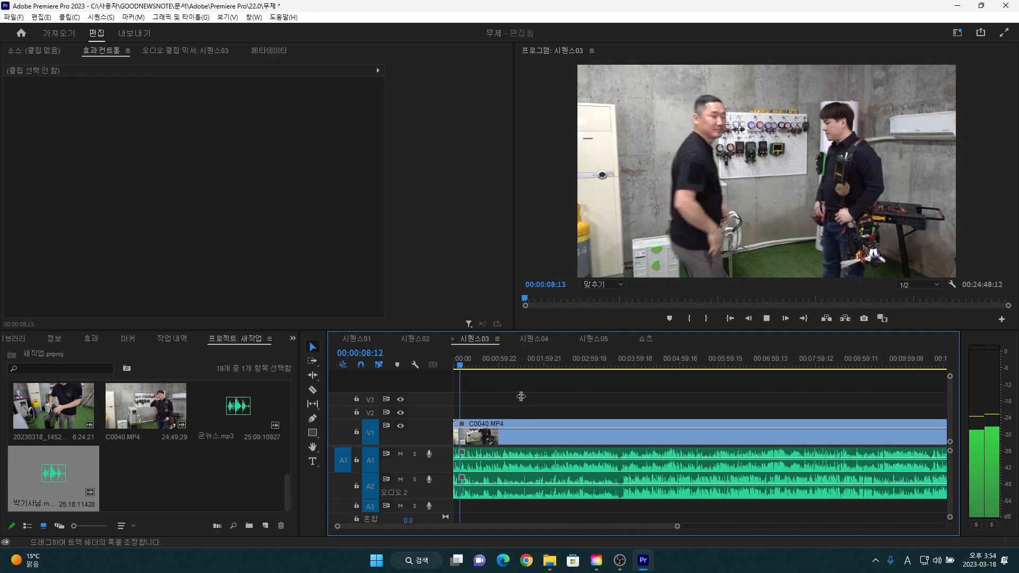
pyautogui.scroll(-1, 520, 398)
pyautogui.scroll(1, 521, 393)
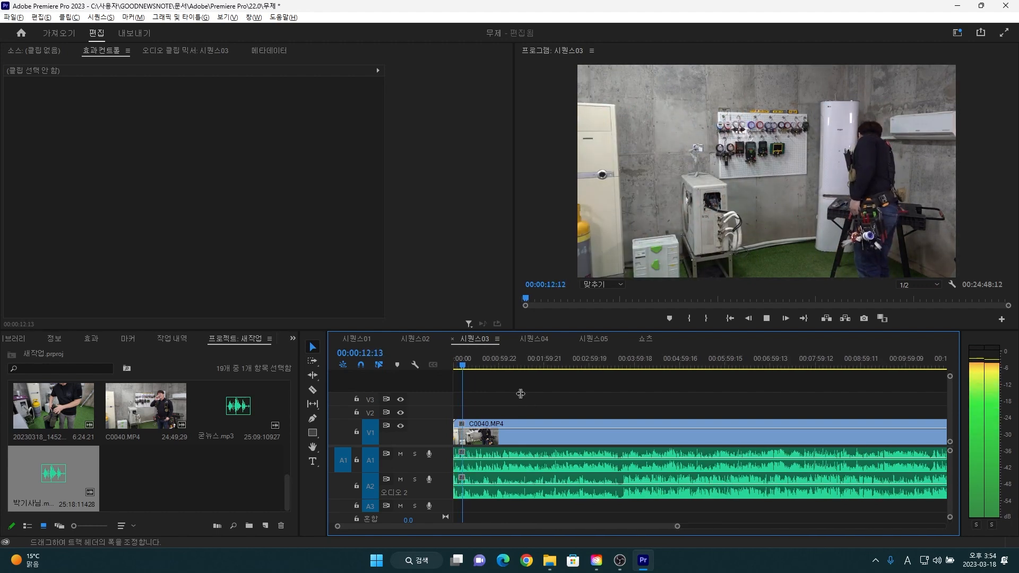
pyautogui.scroll(-1, 521, 395)
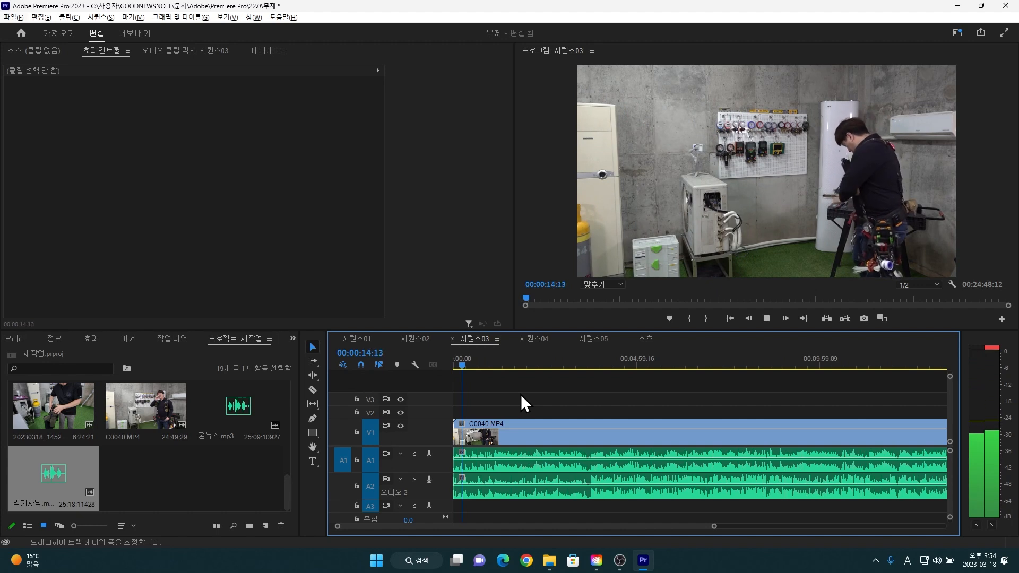
pyautogui.click(477, 363)
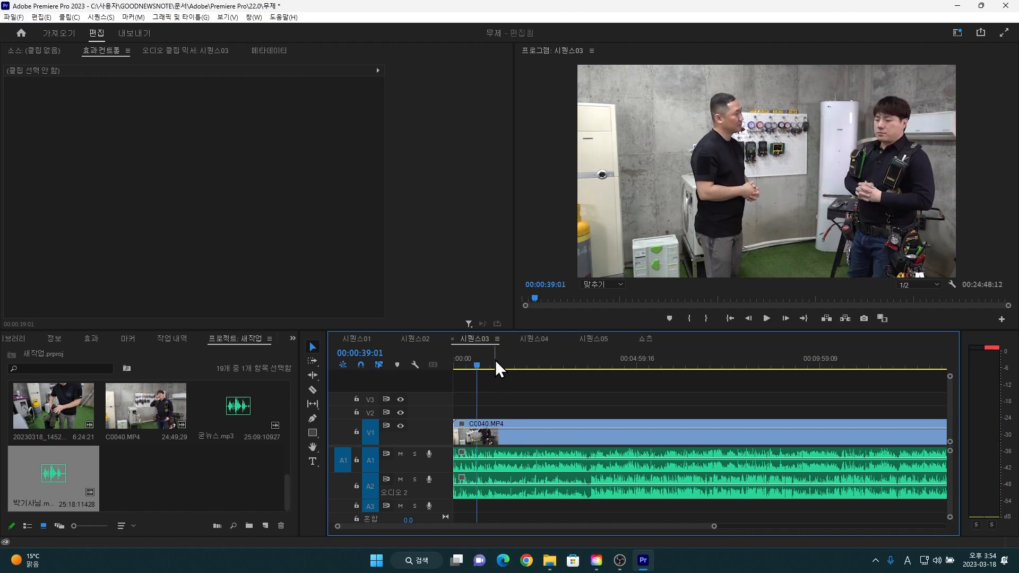
pyautogui.click(493, 363)
pyautogui.press('space')
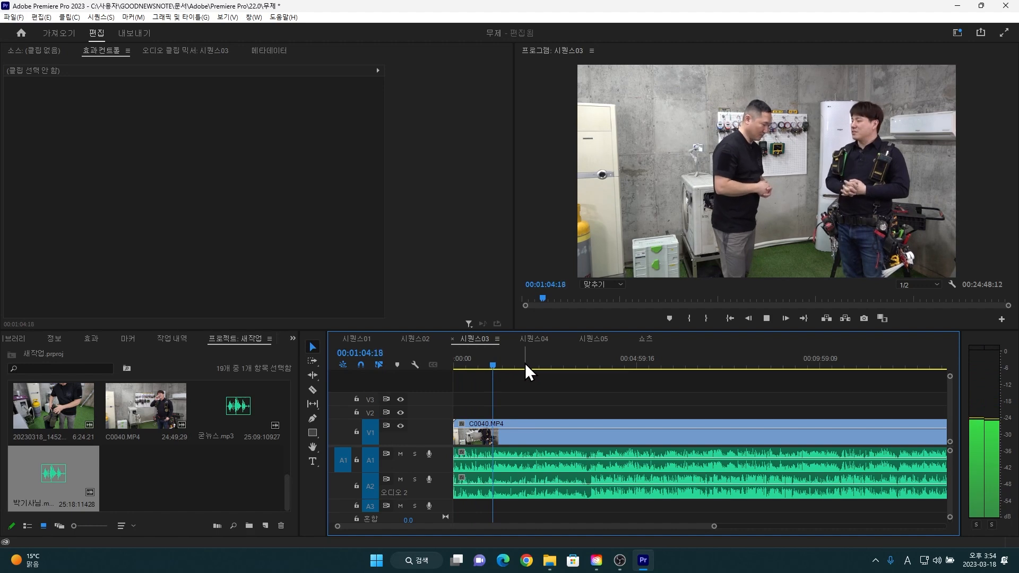
pyautogui.press('space')
pyautogui.click(524, 365)
pyautogui.click(550, 363)
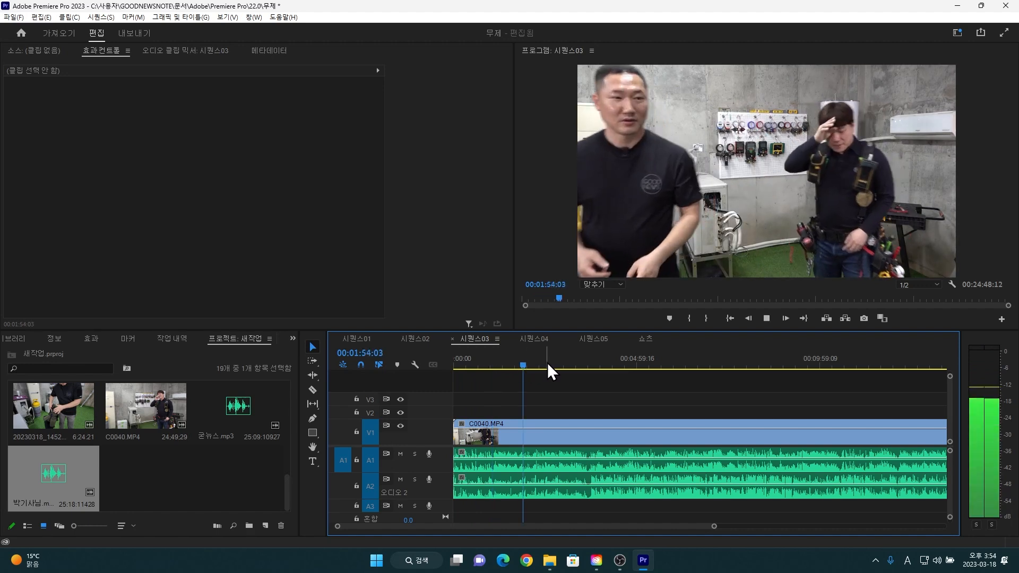
pyautogui.click(578, 363)
pyautogui.click(603, 361)
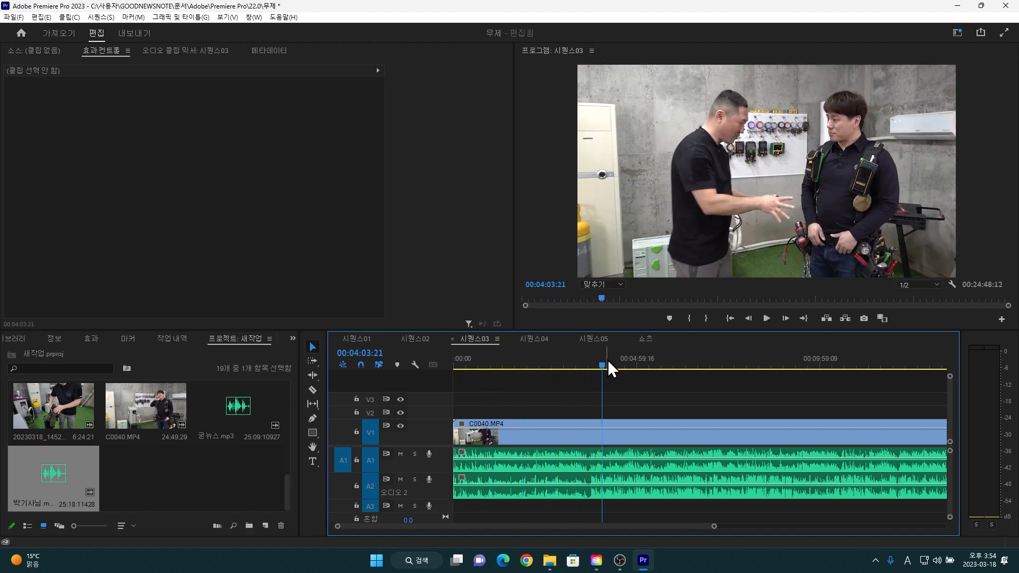
pyautogui.click(627, 361)
pyautogui.click(682, 366)
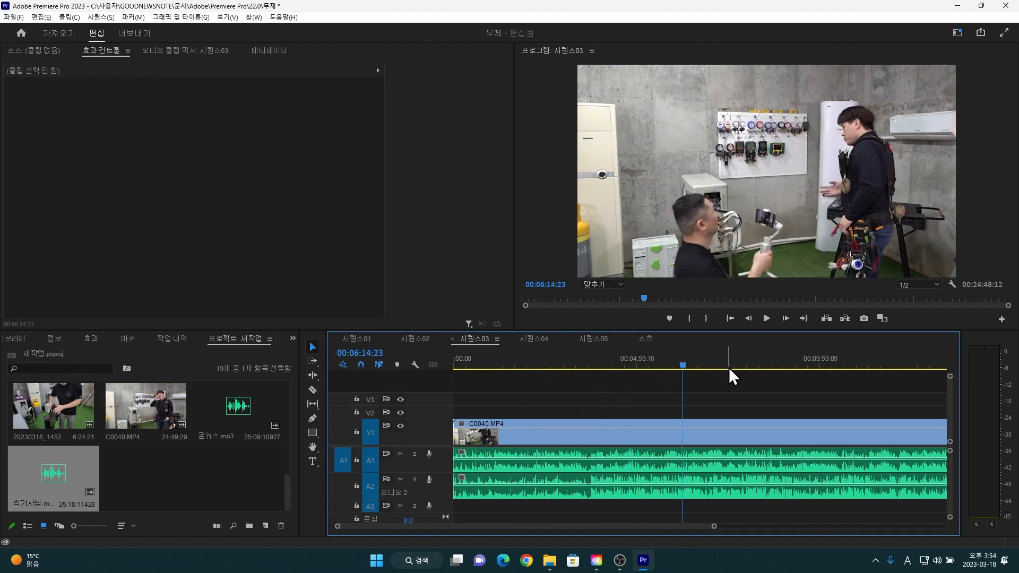
# - Play 시퀀스03 from about 00:02:15 to examine the footage just before the presentation starts
pyautogui.click(568, 363)
pyautogui.click(526, 364)
pyautogui.click(505, 364)
pyautogui.click(536, 364)
pyautogui.press('space')
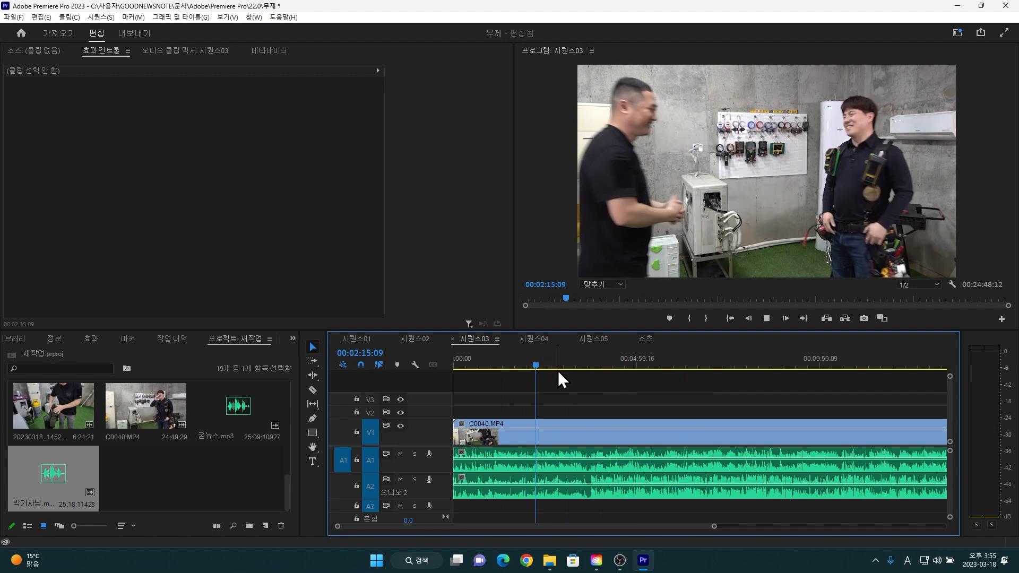
pyautogui.scroll(2, 616, 405)
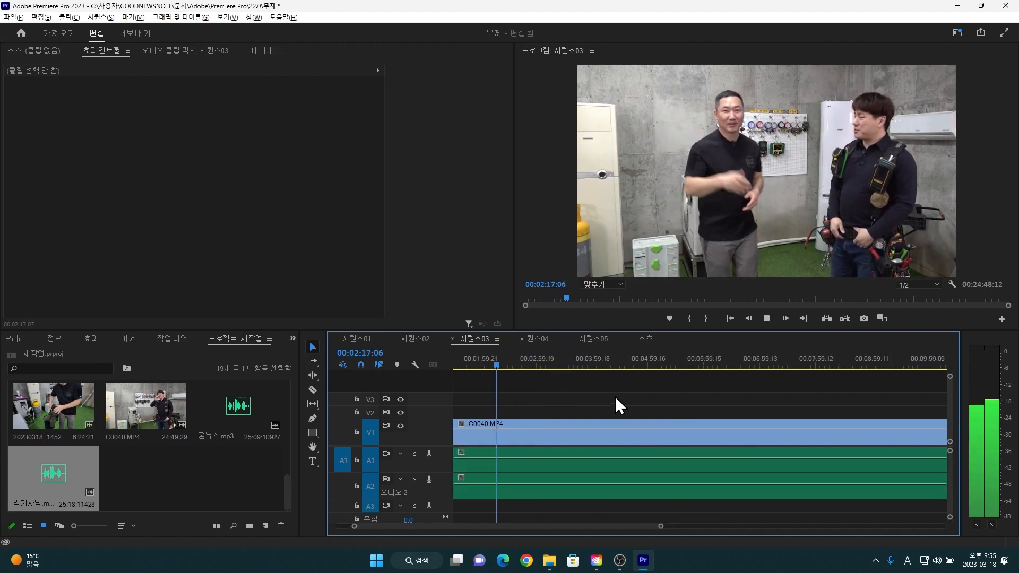
pyautogui.click(548, 427)
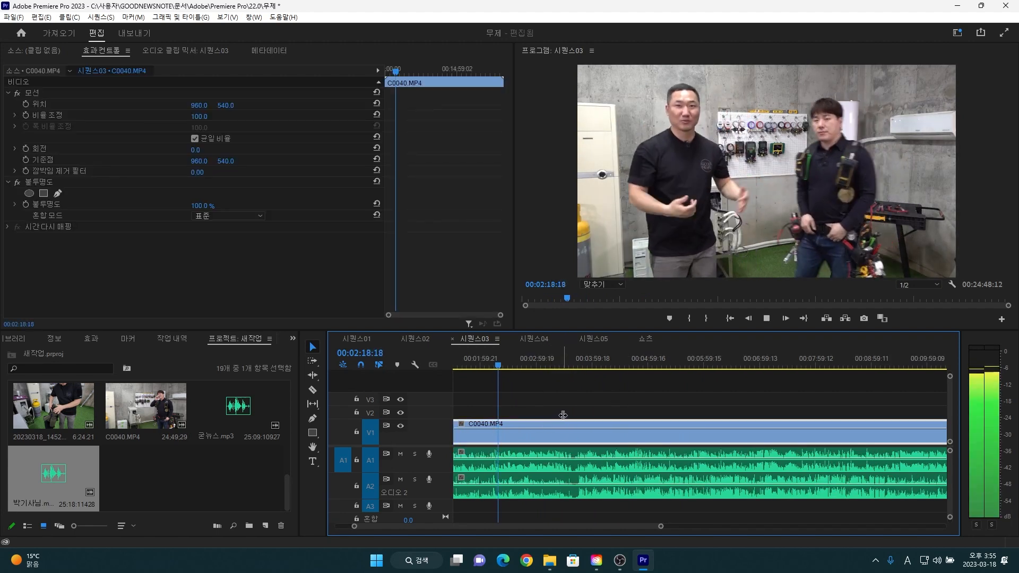
pyautogui.scroll(2, 549, 420)
pyautogui.scroll(-1, 620, 415)
pyautogui.scroll(-1, 589, 439)
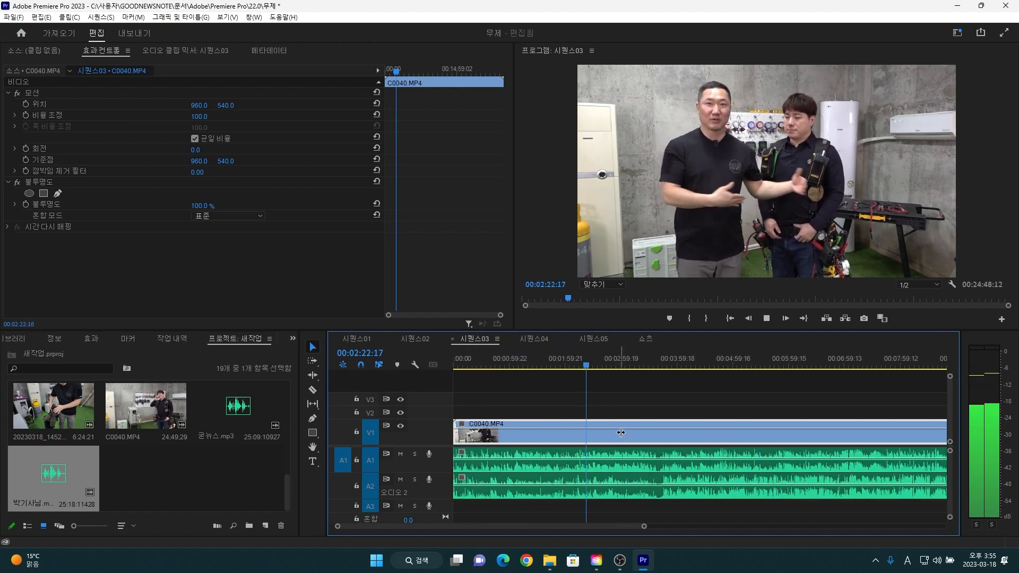
pyautogui.scroll(1, 628, 431)
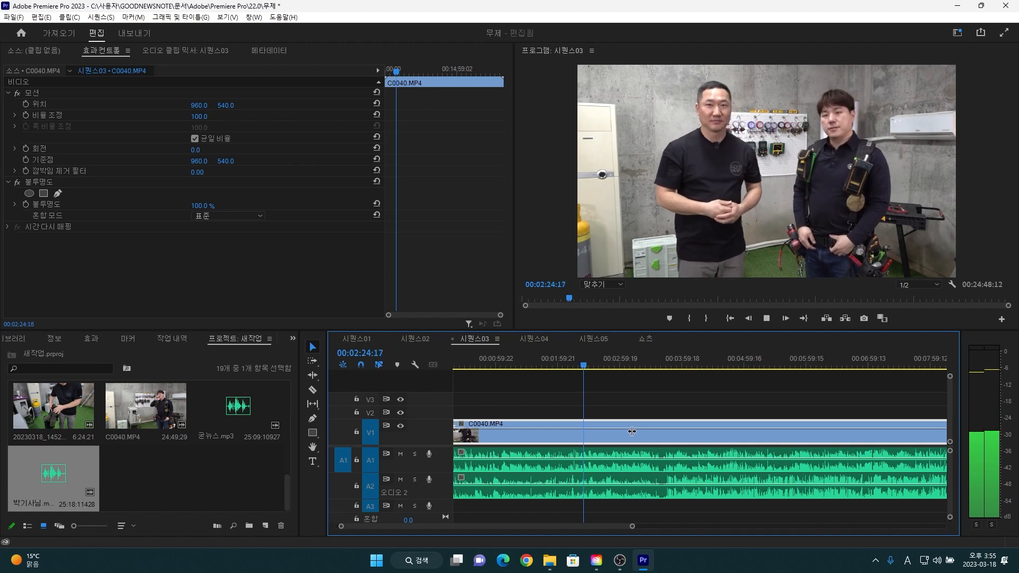
pyautogui.press('space')
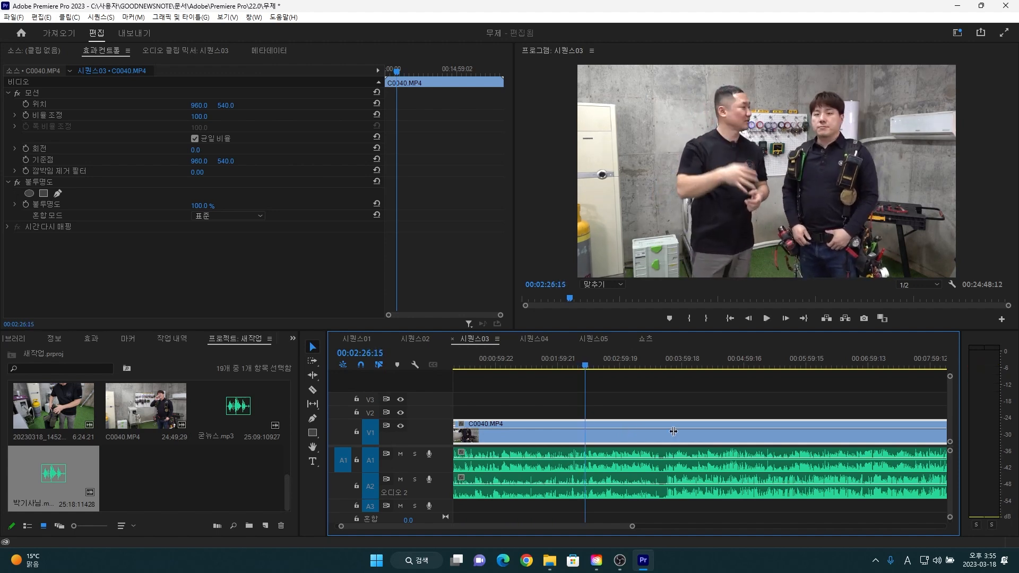
# - Continue playback from 00:02:26:15 to about 00:02:35 to pinpoint the opening line of the presentation
pyautogui.hotkey('alt', 'Tab')
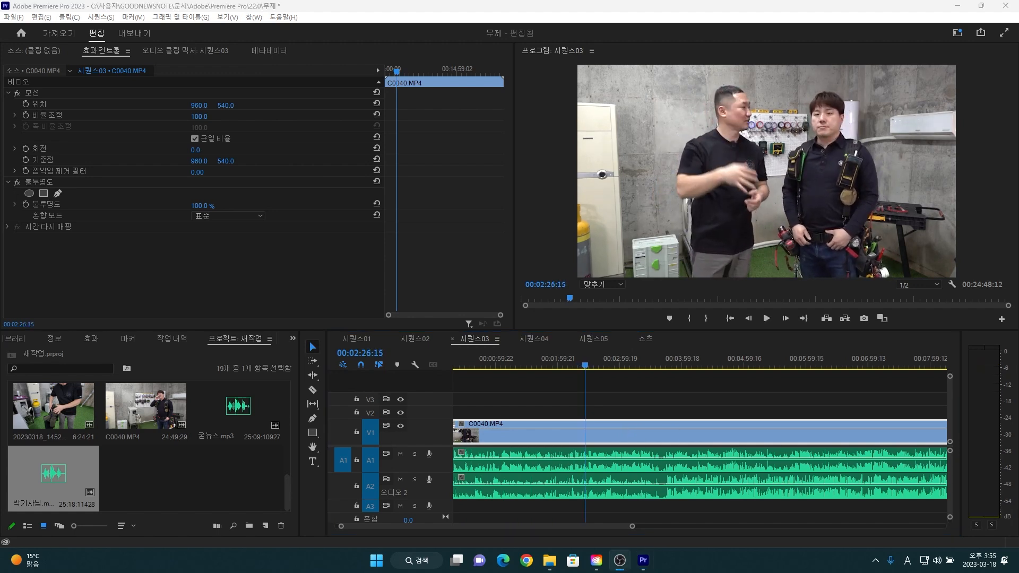
pyautogui.hotkey('alt', 'Tab')
pyautogui.press('space')
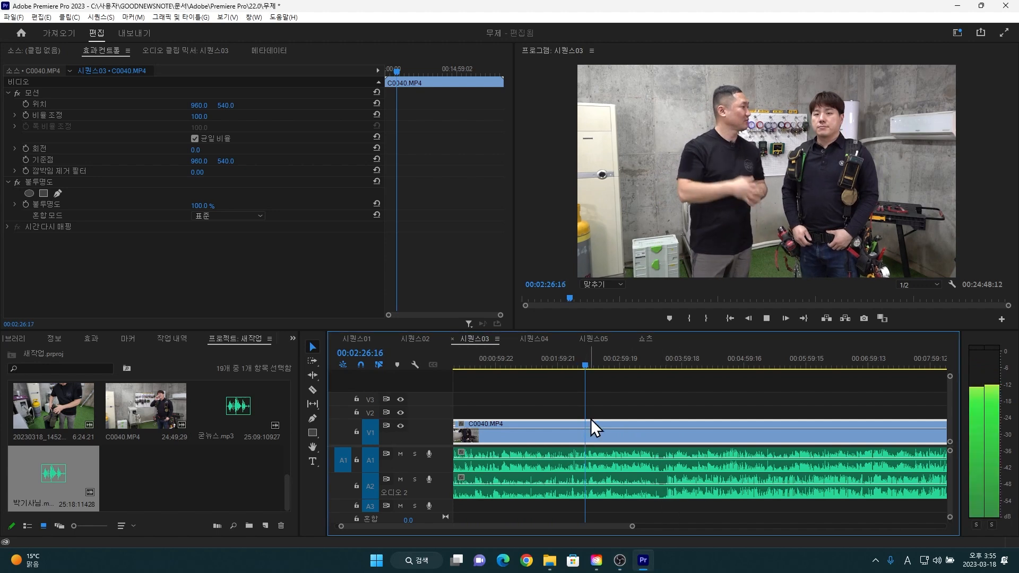
pyautogui.press('=')
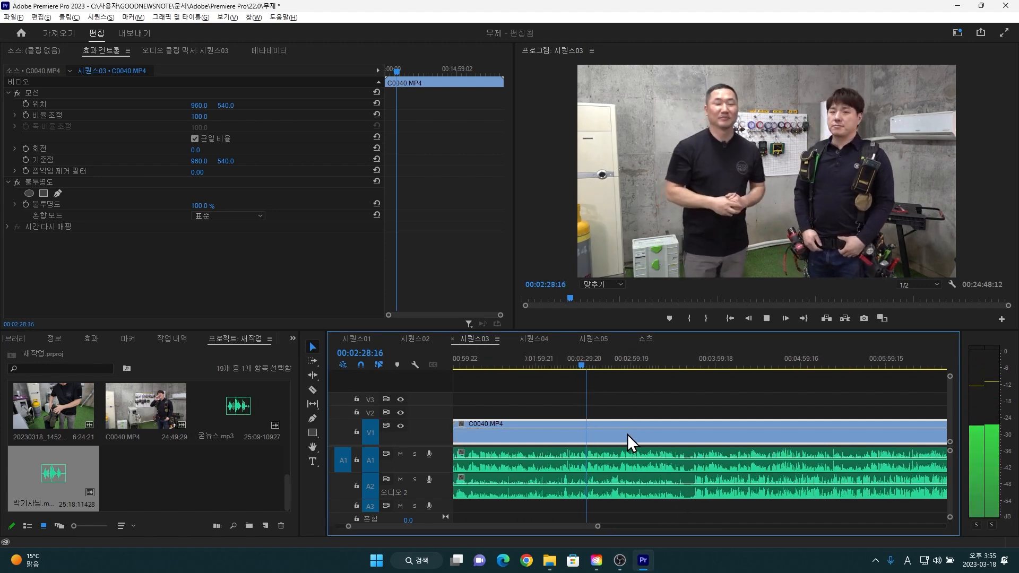
pyautogui.press('=')
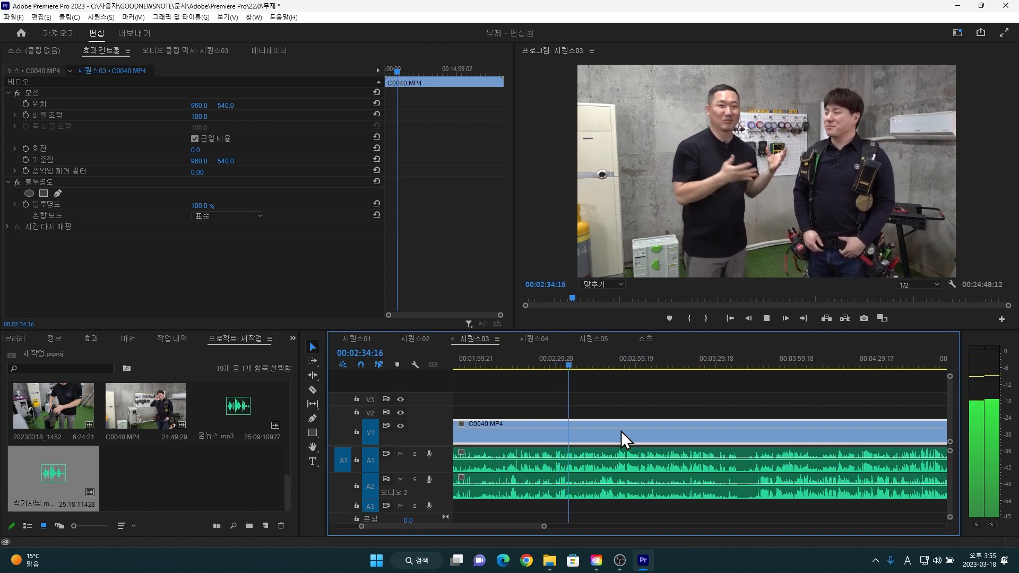
pyautogui.press('space')
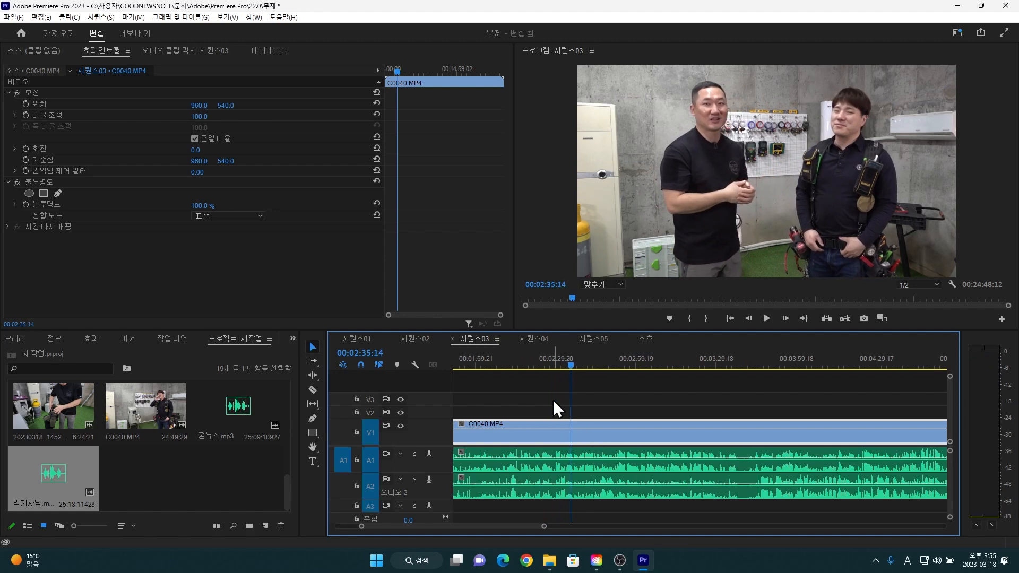
# - Replay 시퀀스03 from about 00:02:25 and stop the playhead at 00:02:29:20, where the usable part starts
pyautogui.click(539, 364)
pyautogui.press('space')
pyautogui.keyDown('alt'); pyautogui.scroll(2, 553, 400); pyautogui.keyUp('alt')
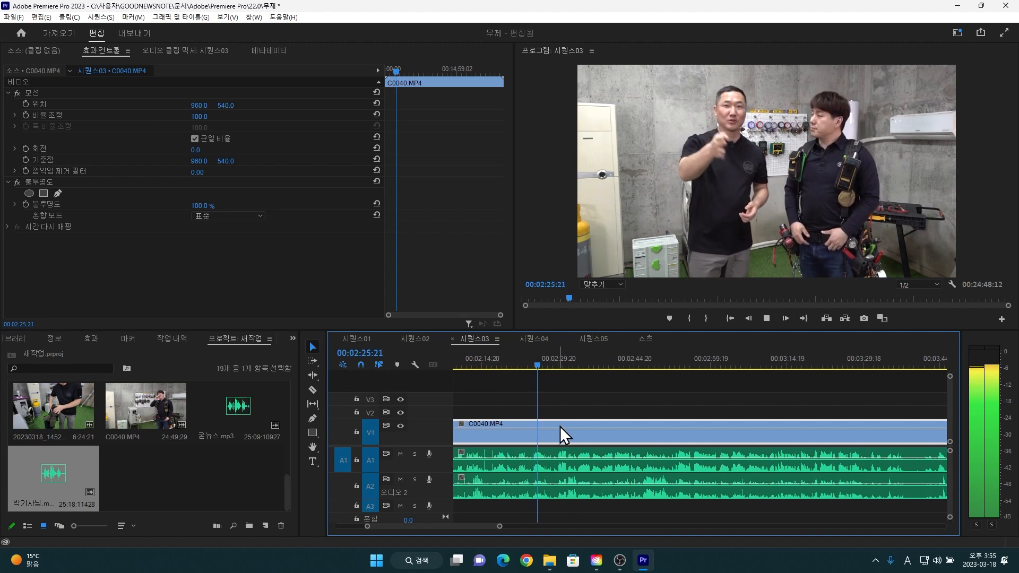
pyautogui.keyDown('alt'); pyautogui.scroll(1, 565, 443); pyautogui.keyUp('alt')
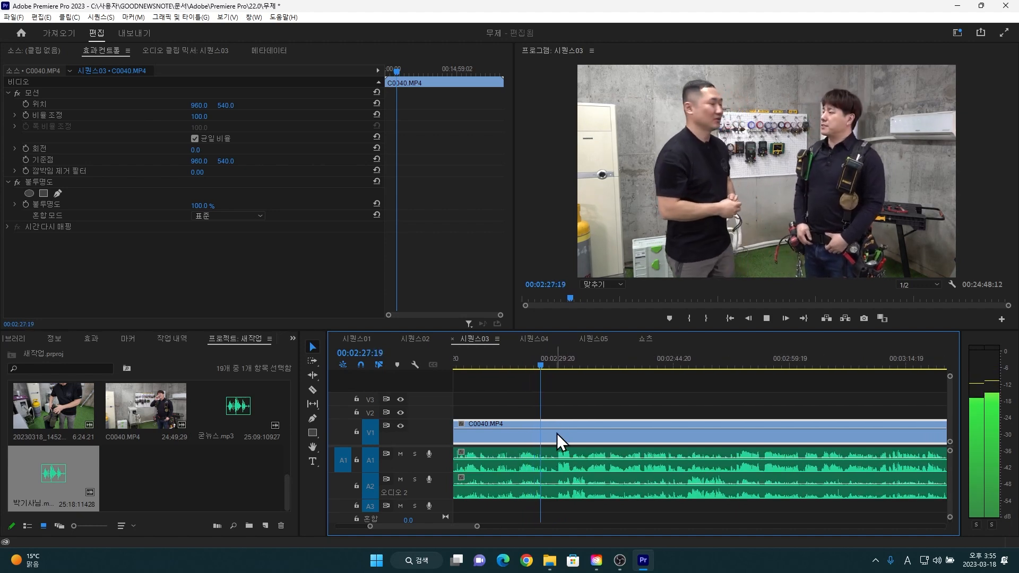
pyautogui.press('space')
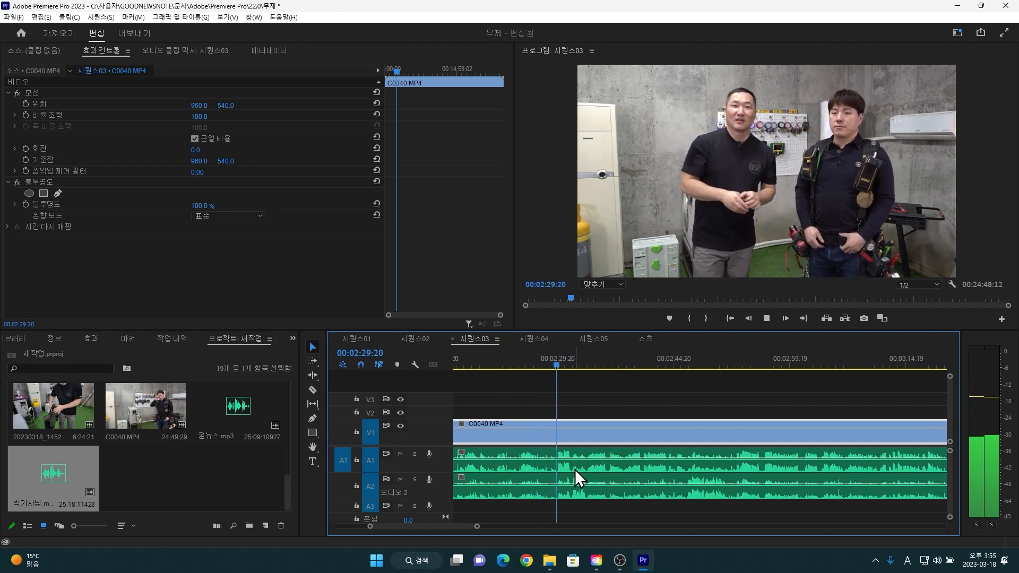
# - Cut C0040.MP4 and the A1 and A2 recordings at 00:02:29:20 with the Razor tool
pyautogui.press('c')
pyautogui.press('Hangul')
pyautogui.press('c')
pyautogui.press('Hangul')
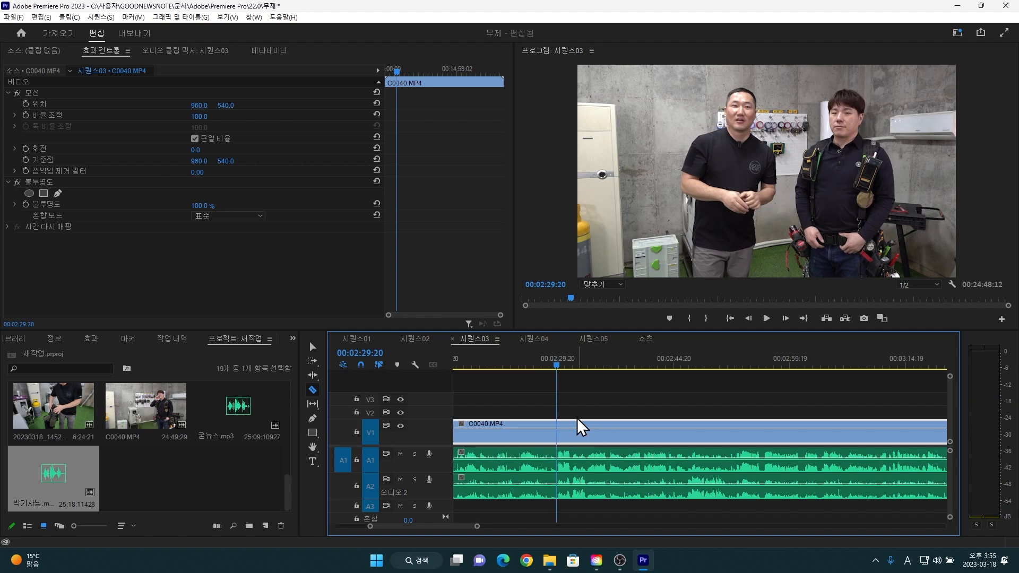
pyautogui.press('Hangul')
pyautogui.click(557, 437)
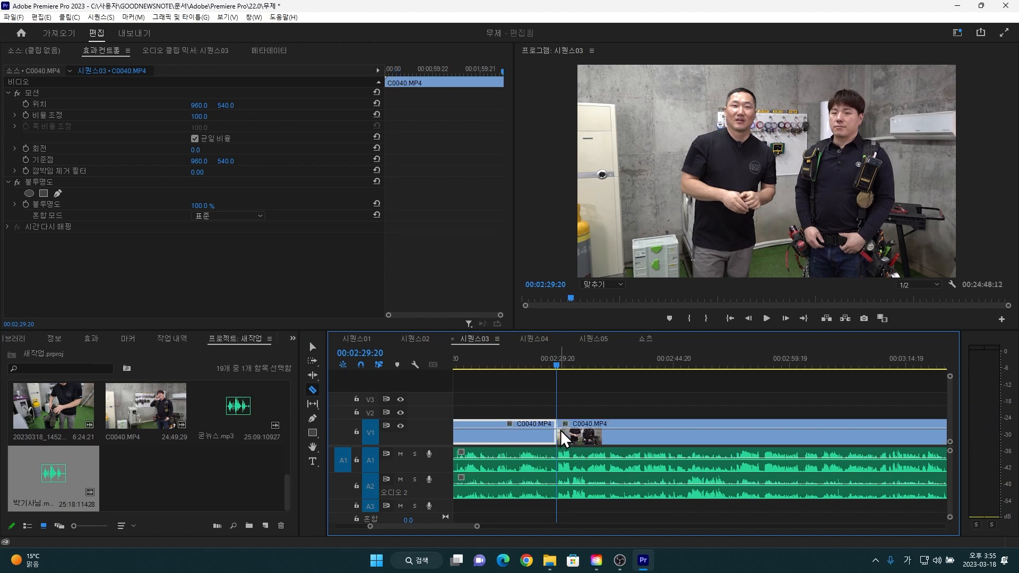
pyautogui.press('c')
pyautogui.press('Hangul')
# - Delete the video and audio pieces before the cut and ripple delete the empty gap at the sequence start
pyautogui.click(313, 347)
pyautogui.click(507, 397)
pyautogui.moveTo(511, 395); pyautogui.dragTo(530, 495)
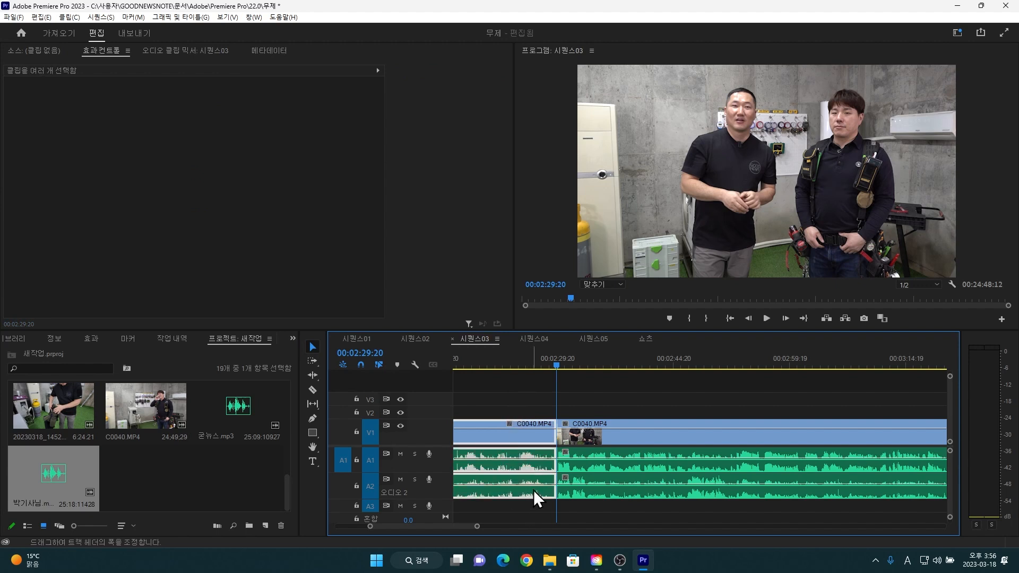
pyautogui.press('Delete')
pyautogui.rightClick(505, 437)
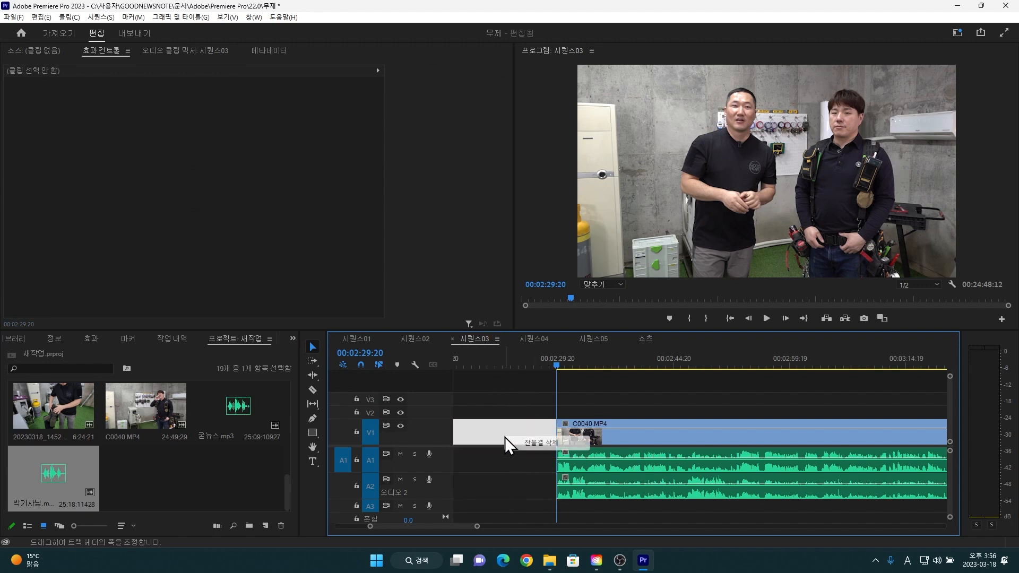
pyautogui.click(521, 444)
# - Play the trimmed 시퀀스03 from its beginning for a few seconds to check the audio levels
pyautogui.scroll(-2, 505, 389)
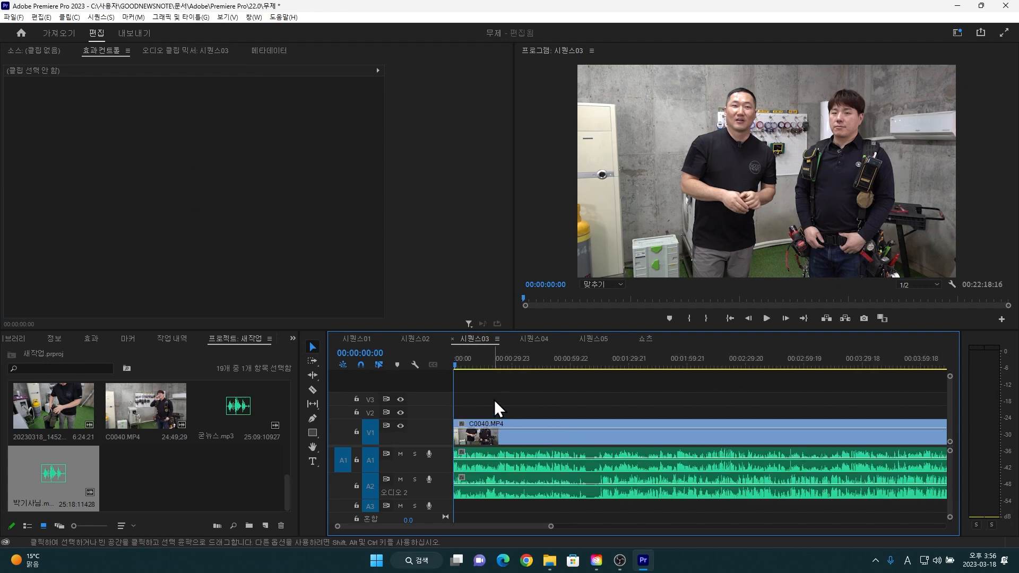
pyautogui.press('space')
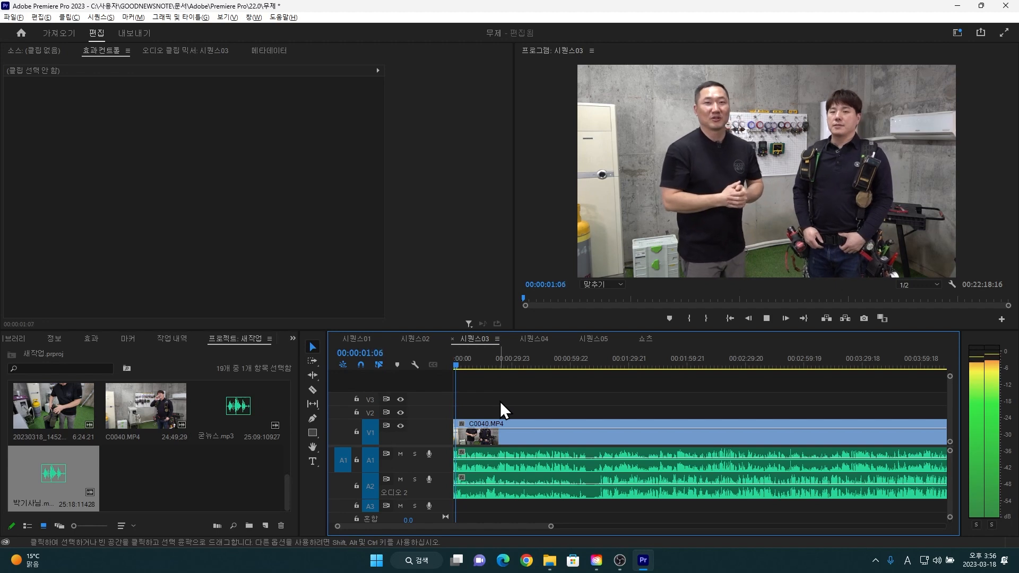
pyautogui.hotkey('alt', 'space')
pyautogui.click(486, 431)
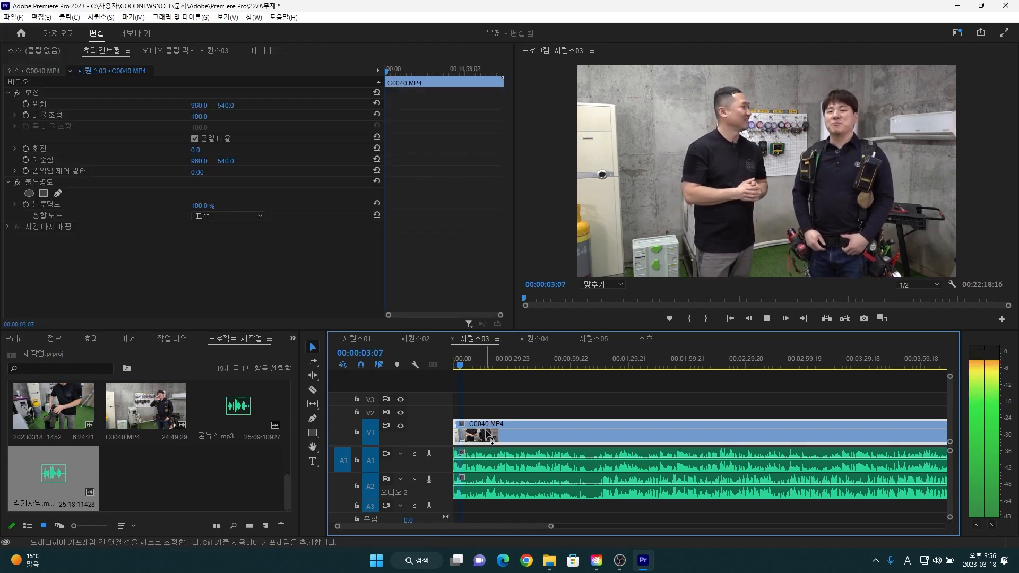
pyautogui.press('space')
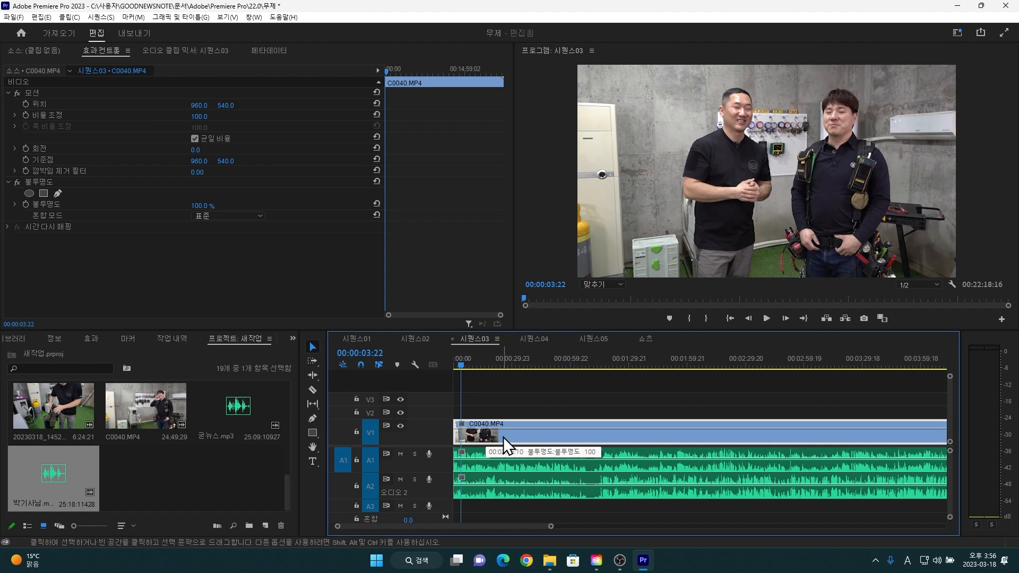
# - Adjust the audio gain of the recording on track A1 by -3 dB
pyautogui.rightClick(499, 455)
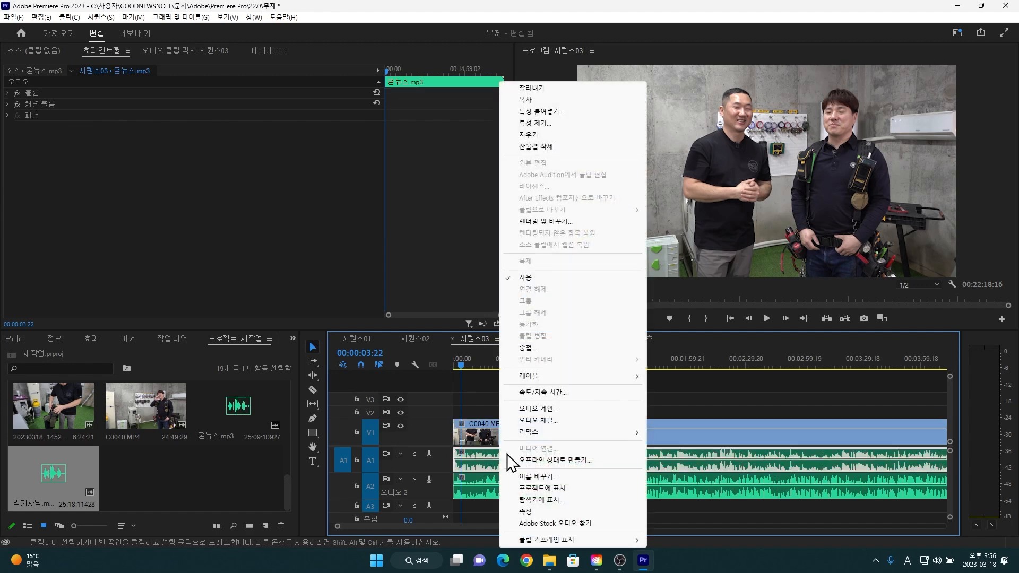
pyautogui.click(552, 413)
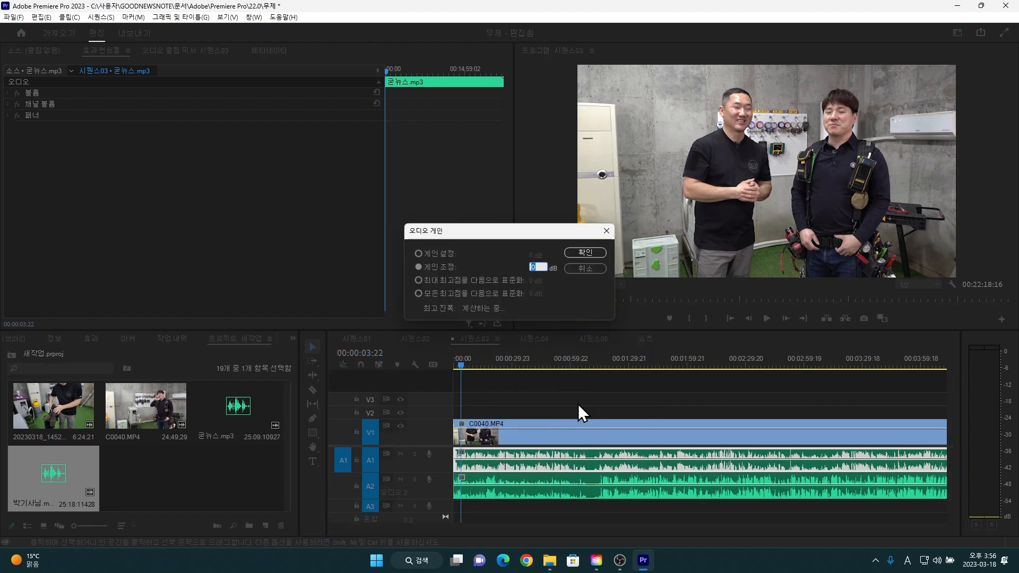
pyautogui.write('-3')
pyautogui.press('Return')
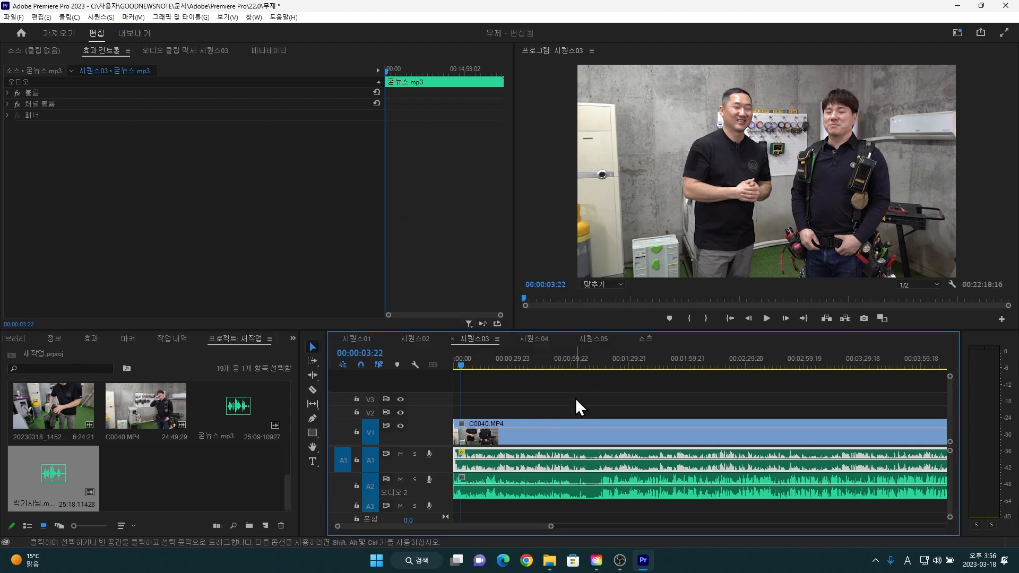
# - Adjust the audio gain of the recording on track A2 by -3 dB
pyautogui.click(482, 479)
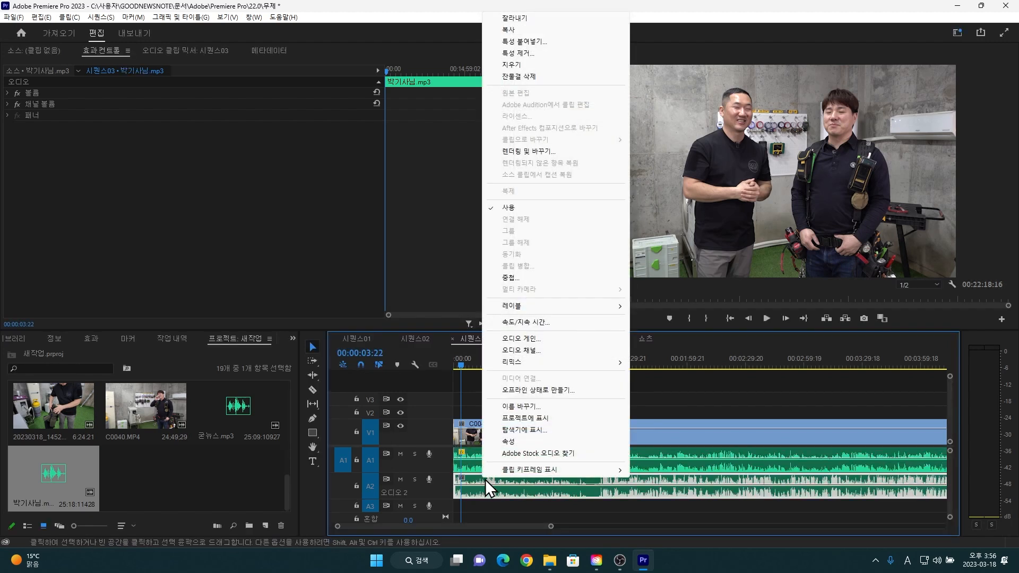
pyautogui.click(531, 340)
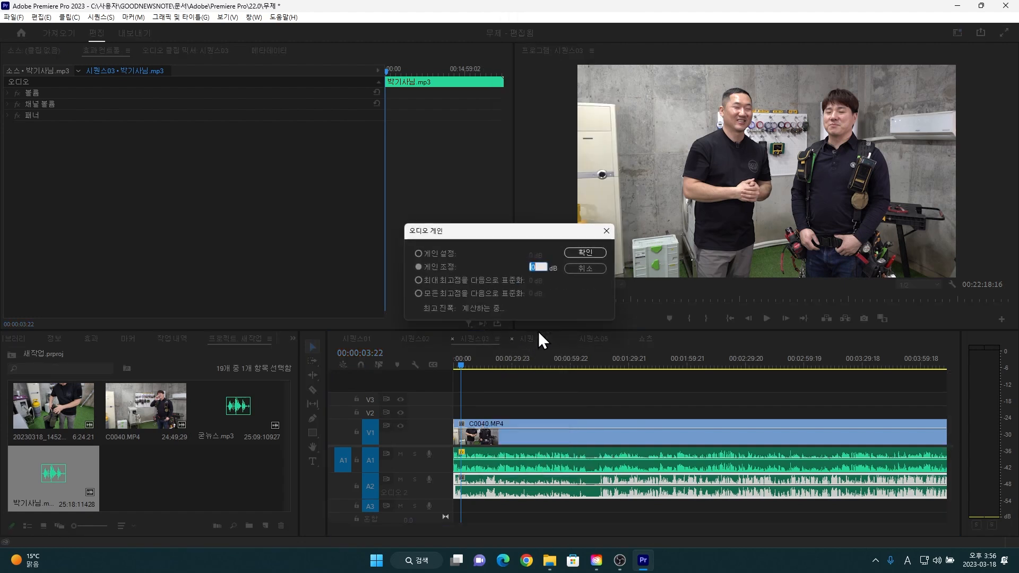
pyautogui.write('-3')
pyautogui.press('Return')
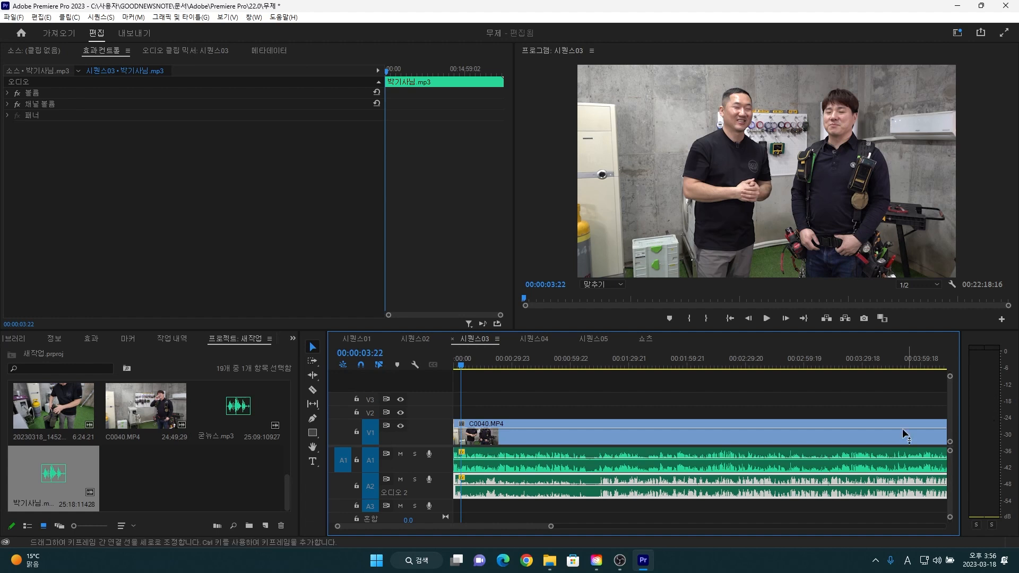
# - Play 시퀀스03 and cut C0040.MP4 and the A1 and A2 recordings at 00:01:08:21 with the Razor tool
pyautogui.scroll(-1, 490, 405)
pyautogui.scroll(-1, 482, 425)
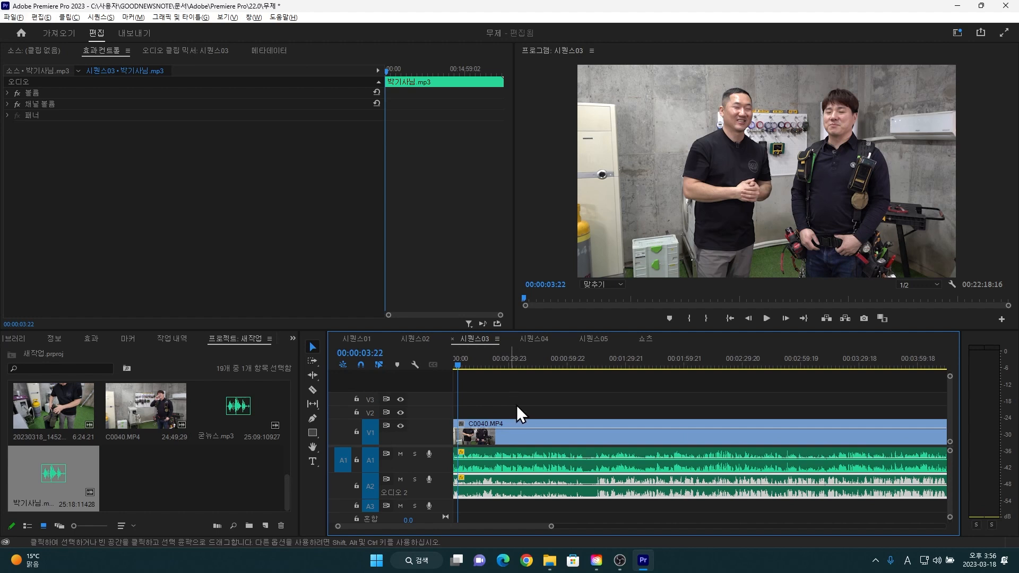
pyautogui.press('-')
pyautogui.click(507, 425)
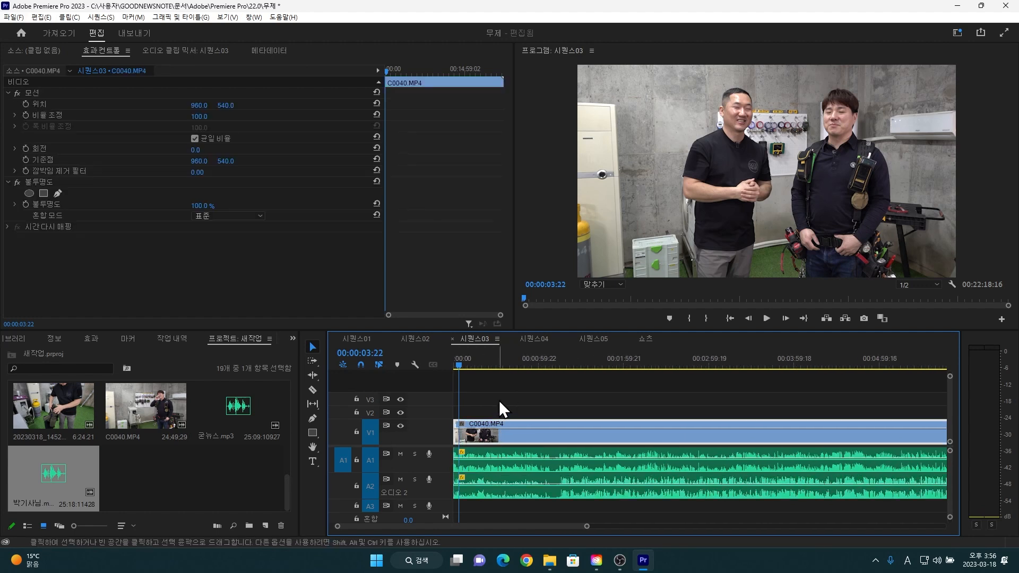
pyautogui.press('space')
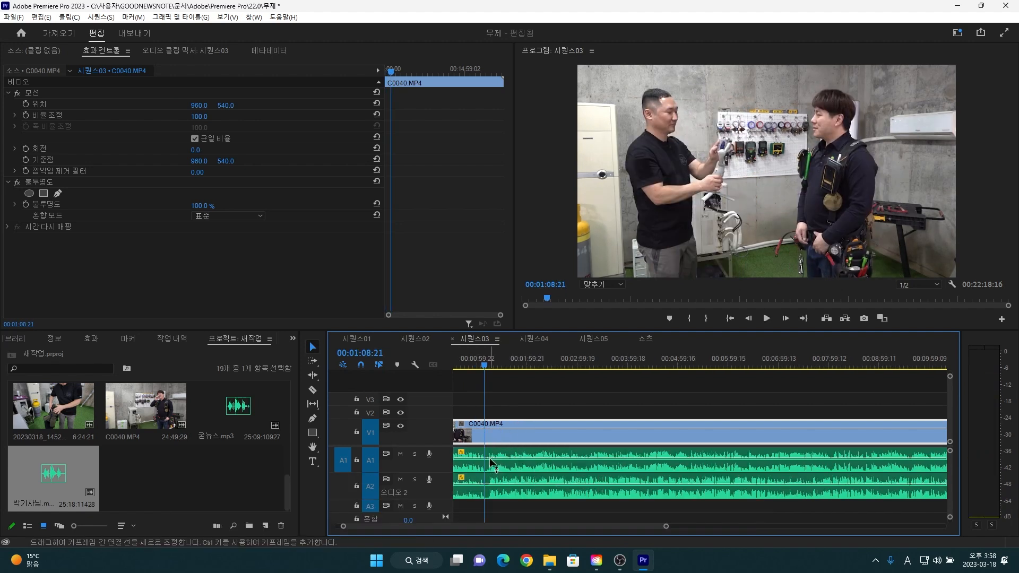
pyautogui.press('c')
pyautogui.click(485, 438)
pyautogui.click(485, 486)
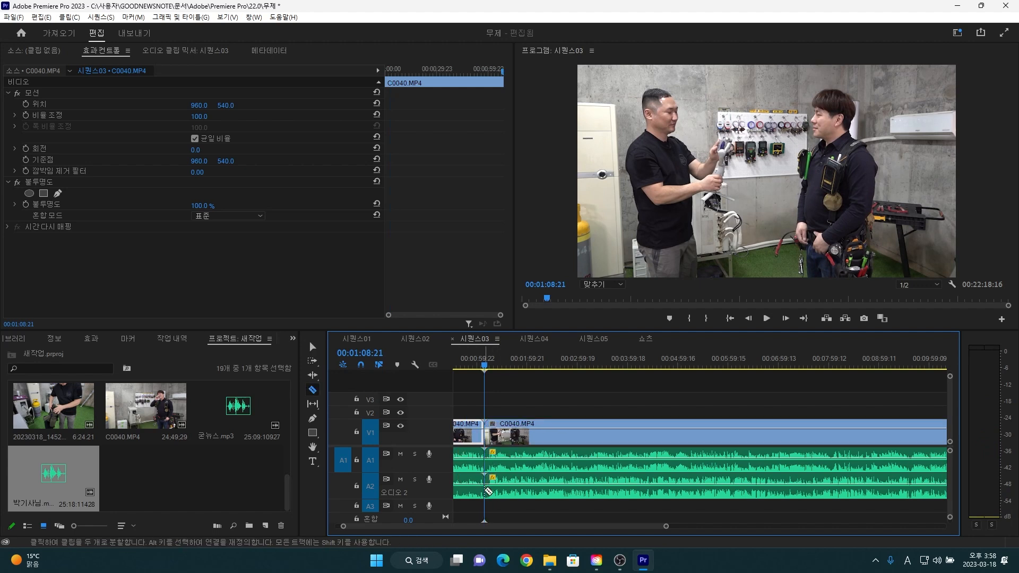
pyautogui.press('v')
# - Link the C0040.MP4 video piece after the cut with its A1 and A2 audio pieces
pyautogui.press('-')
pyautogui.press('-')
pyautogui.press('-')
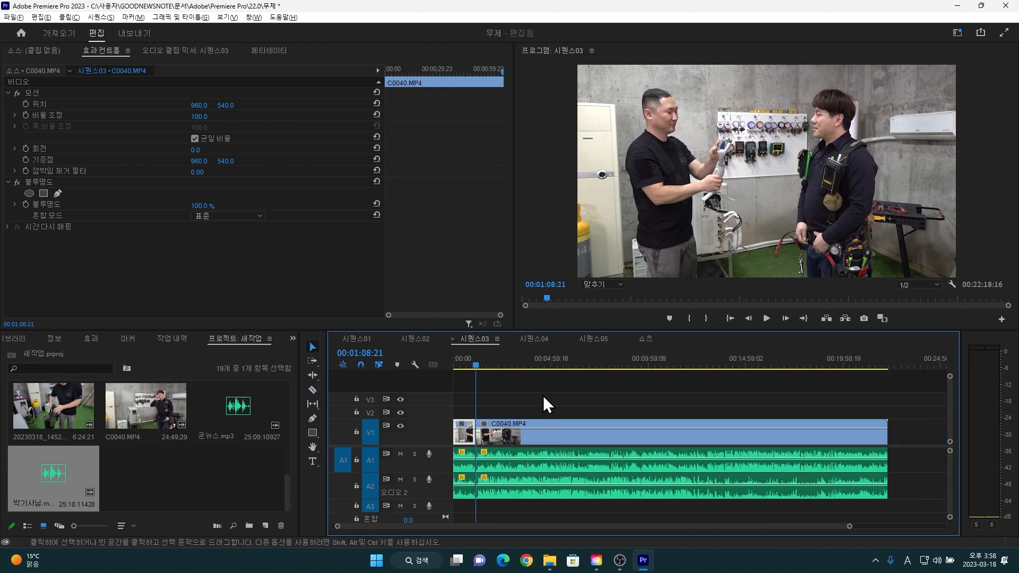
pyautogui.moveTo(534, 409); pyautogui.dragTo(554, 501)
pyautogui.rightClick(588, 434)
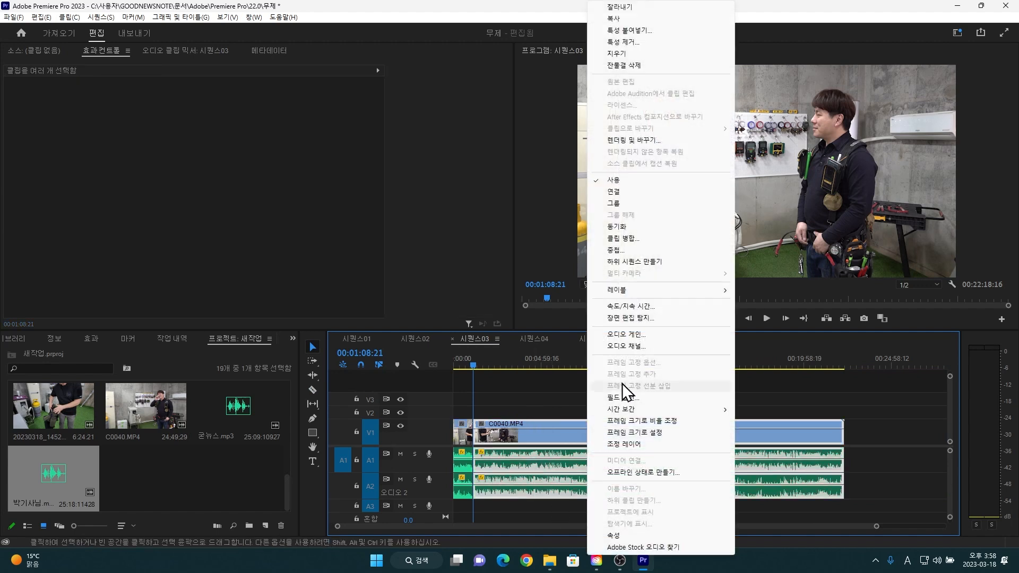
pyautogui.click(632, 193)
pyautogui.press('-')
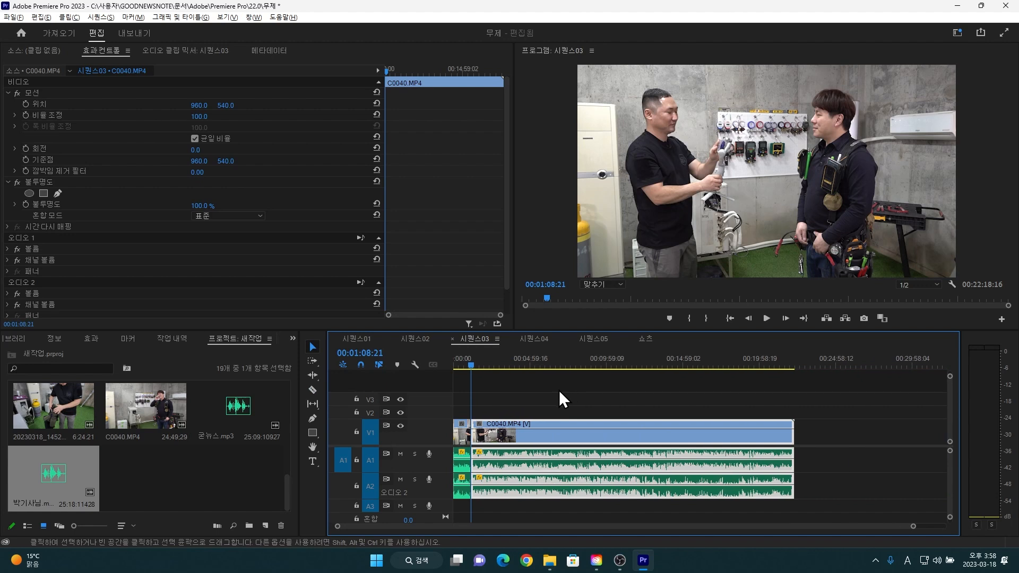
# - Check the opening clip 20230318_144029.mp4 in 시퀀스02 around 00:01:40:04 and return to 시퀀스03
pyautogui.click(173, 463)
pyautogui.click(422, 340)
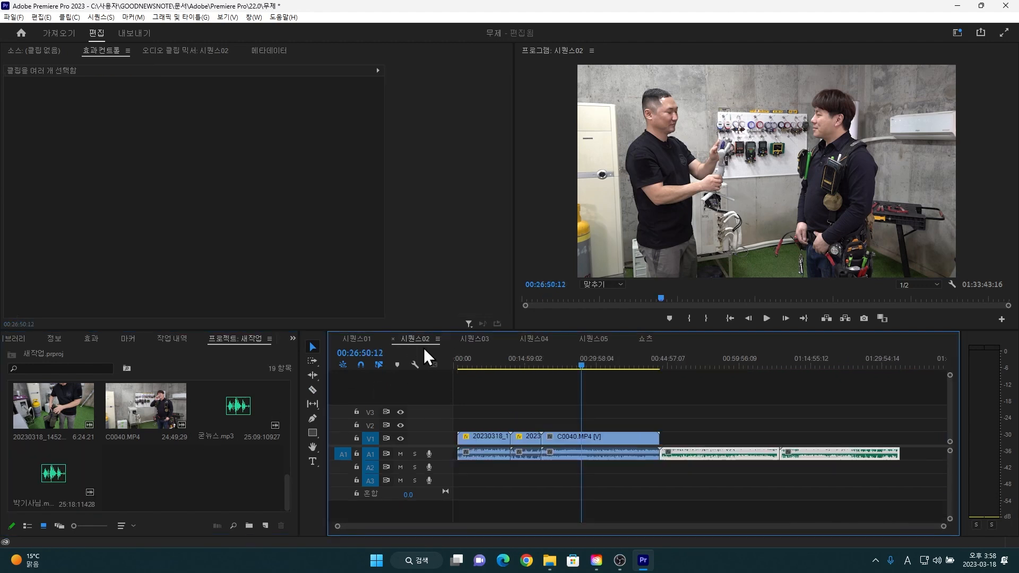
pyautogui.click(489, 359)
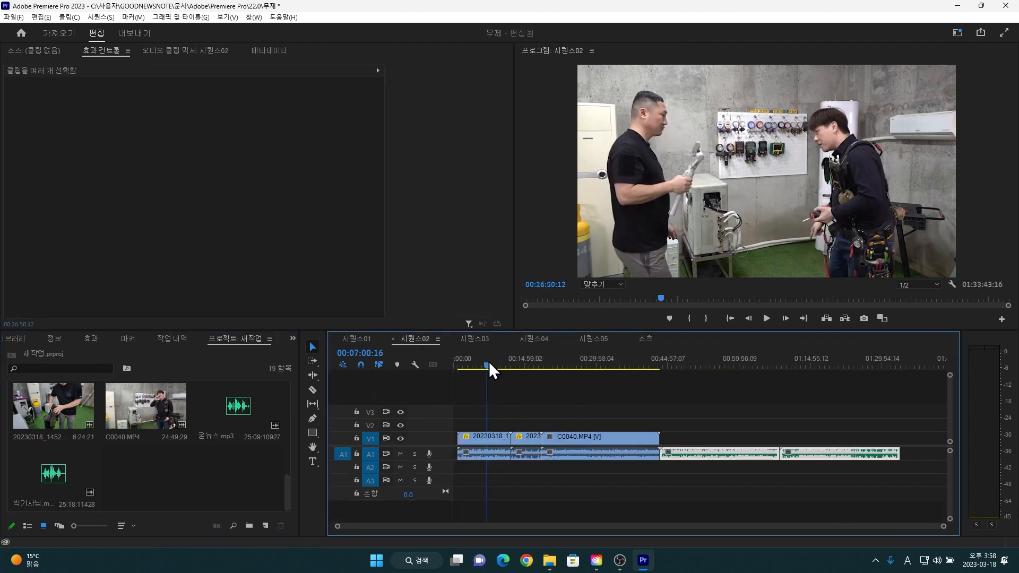
pyautogui.moveTo(488, 364); pyautogui.dragTo(463, 370)
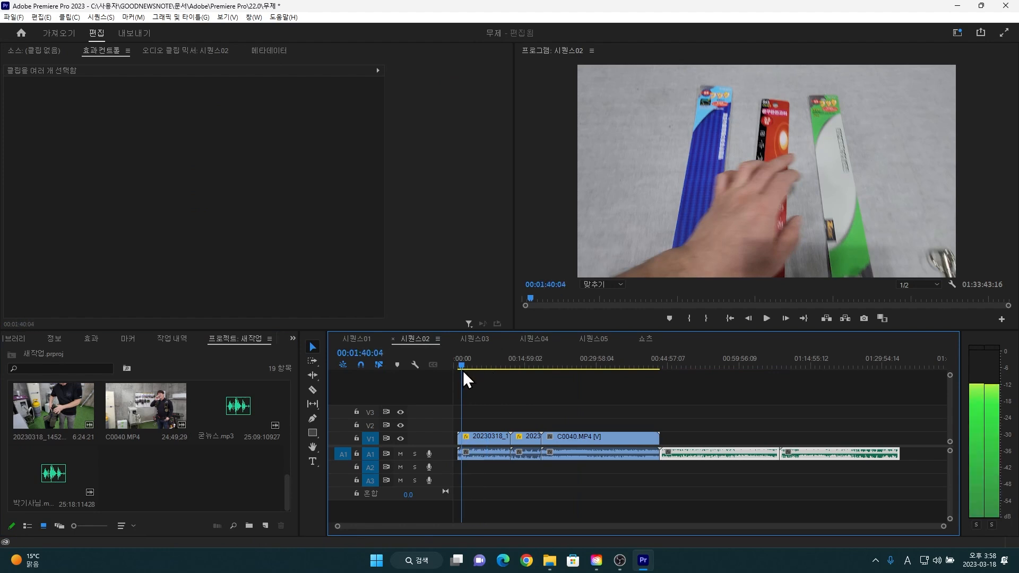
pyautogui.click(479, 437)
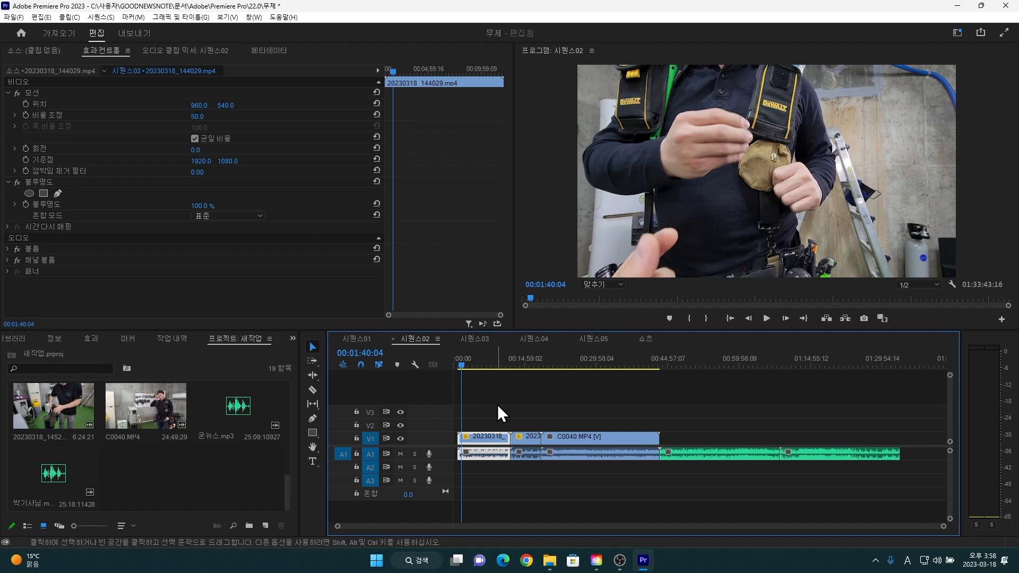
pyautogui.click(474, 340)
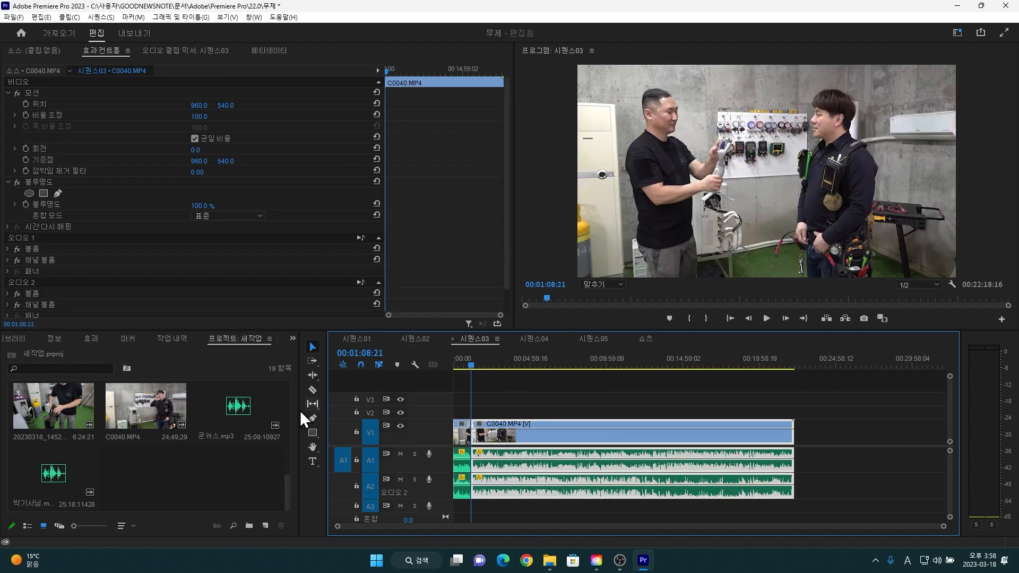
# - Add 20230318_144029.mp4 to 시퀀스03 with video on V2 and audio on A3, aligning its start with the cut at 00:01:08:21
pyautogui.click(154, 417)
pyautogui.scroll(2, 143, 471)
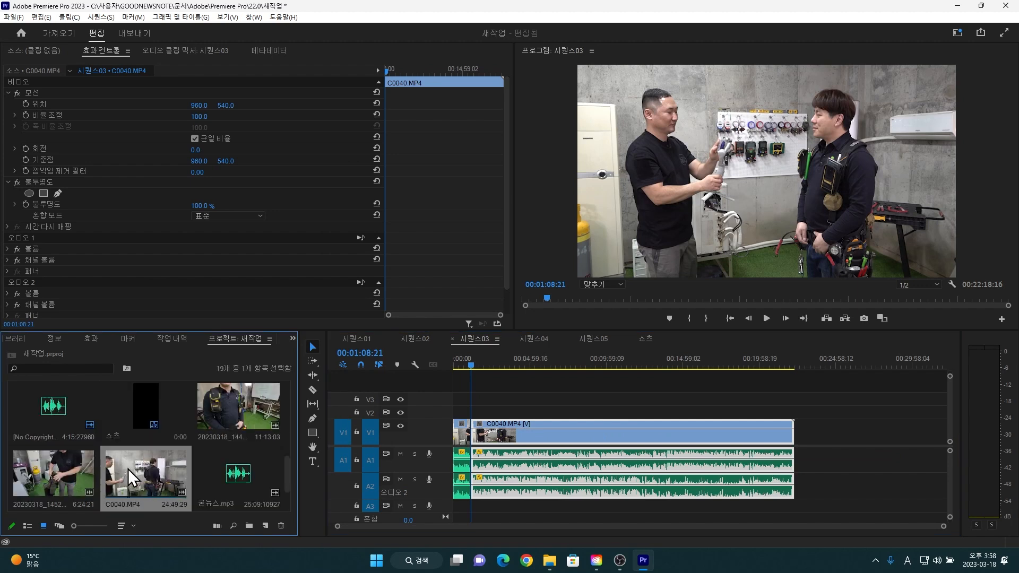
pyautogui.click(82, 475)
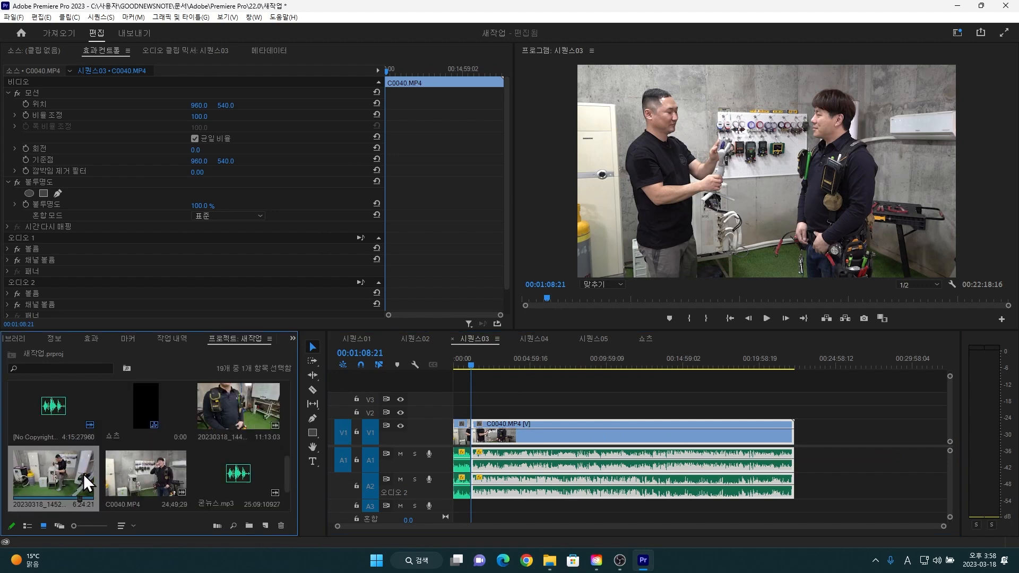
pyautogui.click(230, 406)
pyautogui.moveTo(230, 405); pyautogui.dragTo(488, 400)
pyautogui.moveTo(555, 400); pyautogui.dragTo(552, 415)
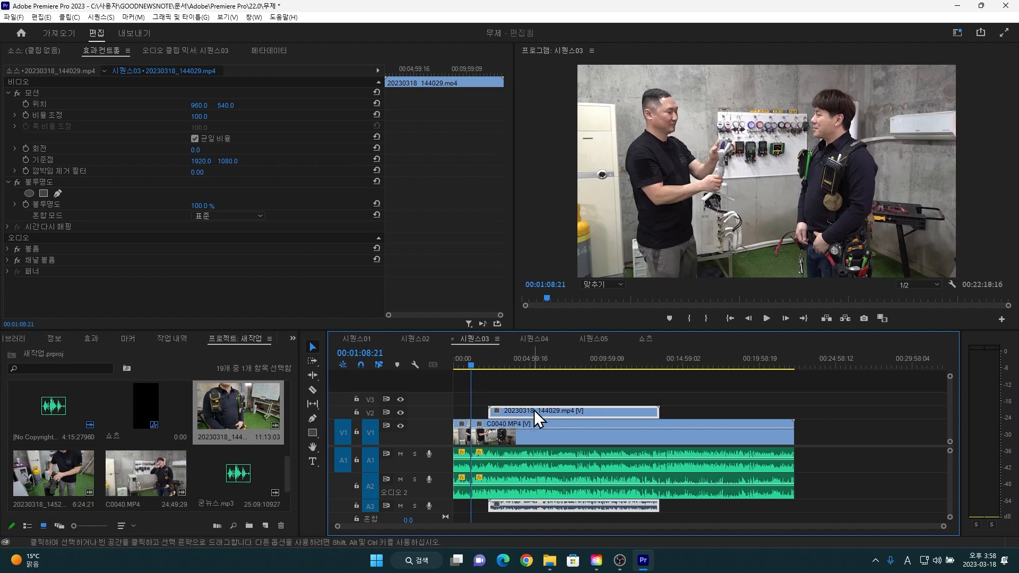
pyautogui.moveTo(534, 410); pyautogui.dragTo(522, 413)
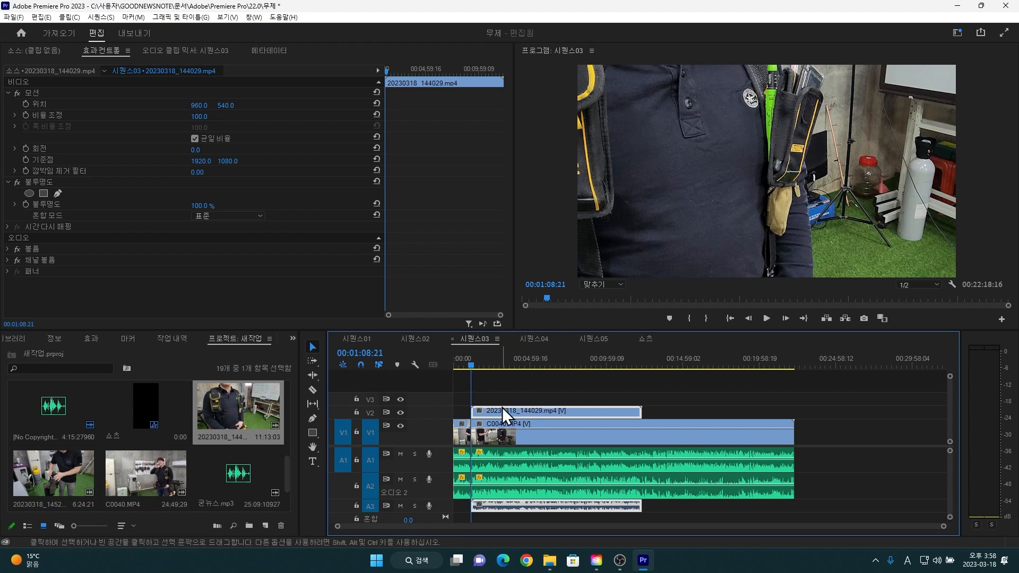
# - Synchronize the 20230318_144029.mp4 clip with the second C0040.MP4 clip and its audio in the 시퀀스03 timeline
pyautogui.moveTo(540, 397); pyautogui.dragTo(536, 512)
pyautogui.rightClick(546, 482)
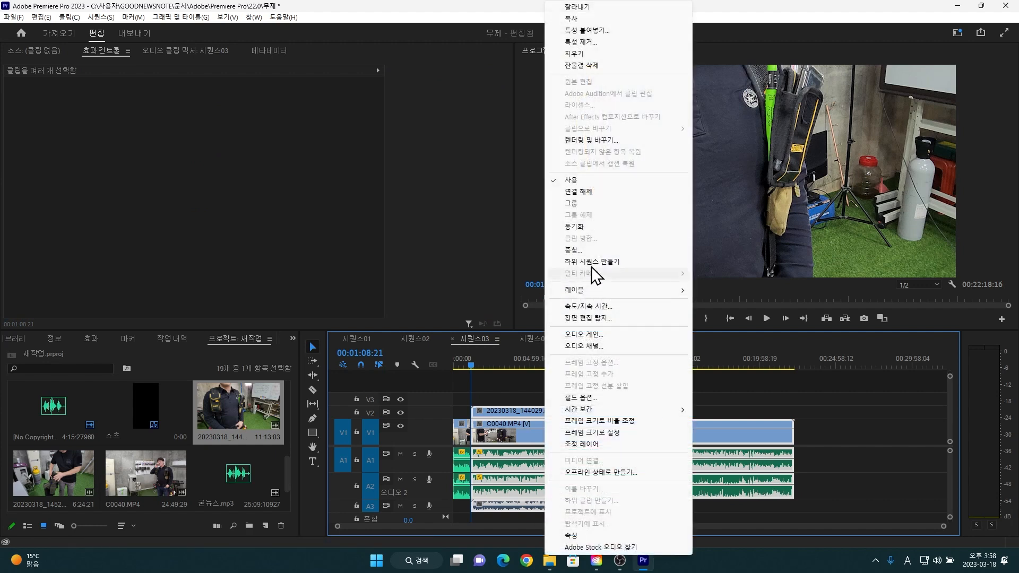
pyautogui.click(585, 226)
pyautogui.click(446, 298)
pyautogui.click(482, 327)
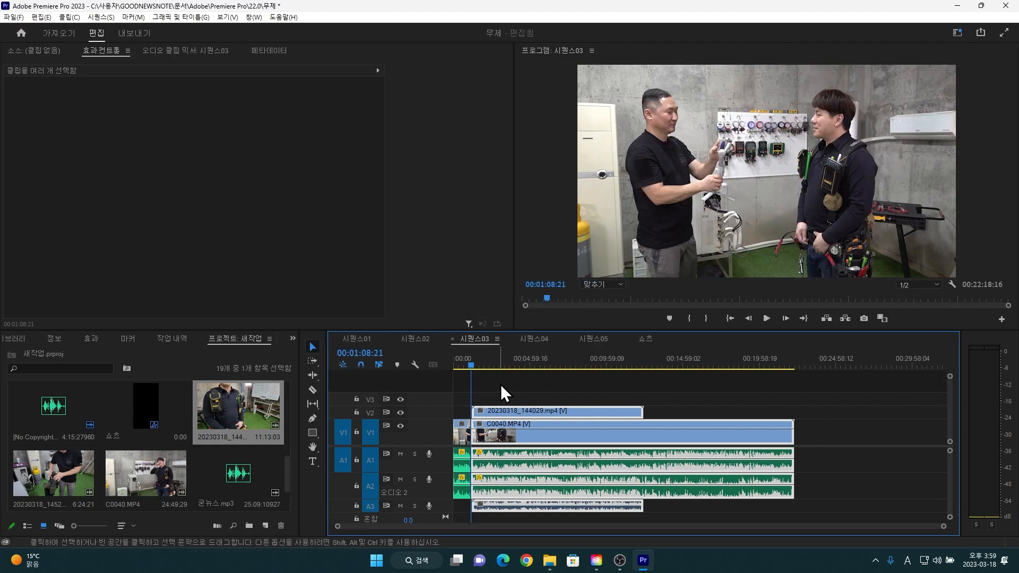
# - Unlink the audio and video of 20230318_144029.mp4 and delete its audio from track A3
pyautogui.scroll(5, 502, 382)
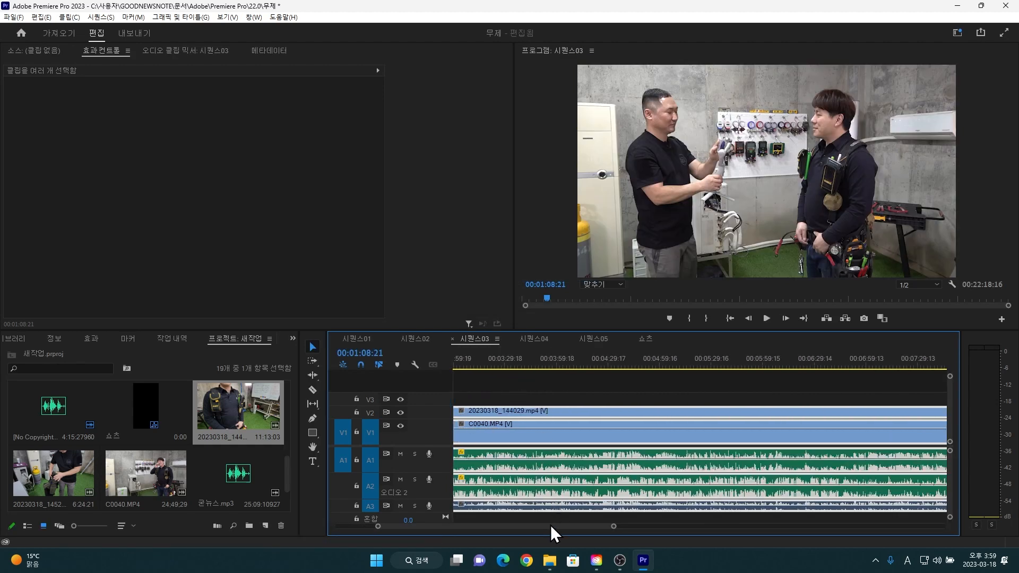
pyautogui.moveTo(550, 525); pyautogui.dragTo(498, 526)
pyautogui.scroll(-2, 514, 399)
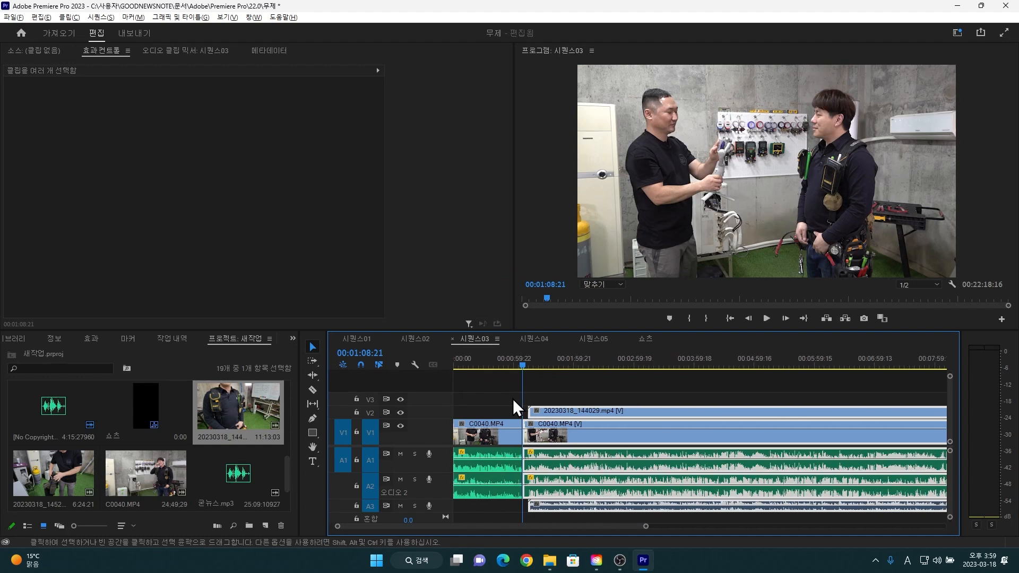
pyautogui.scroll(-1, 514, 399)
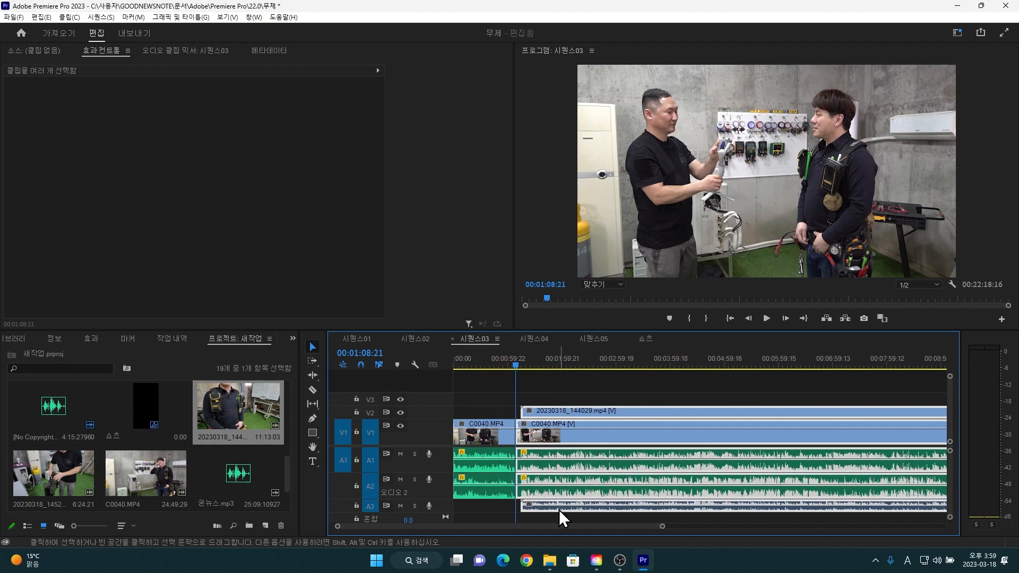
pyautogui.click(559, 381)
pyautogui.click(563, 410)
pyautogui.rightClick(563, 409)
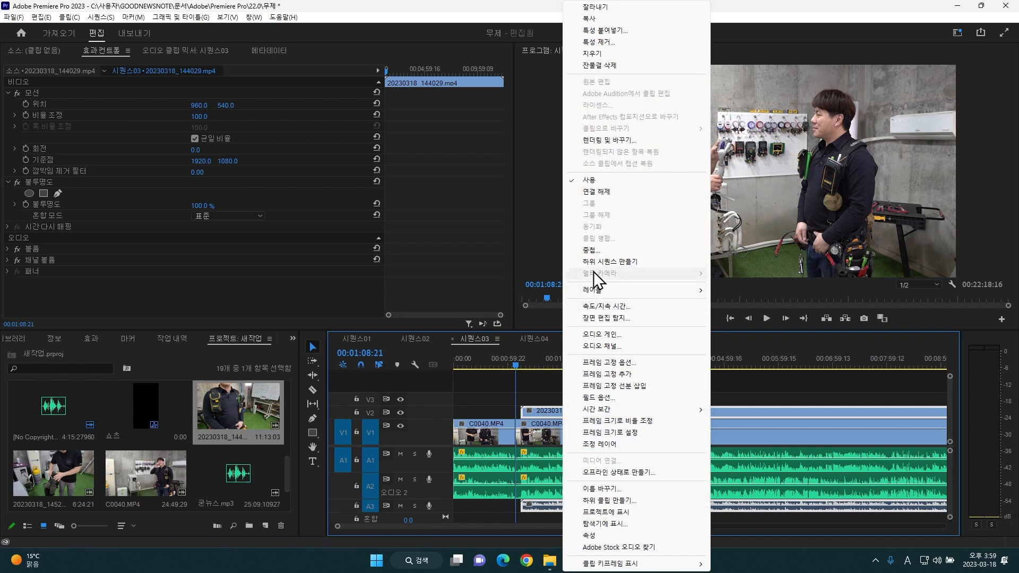
pyautogui.click(600, 196)
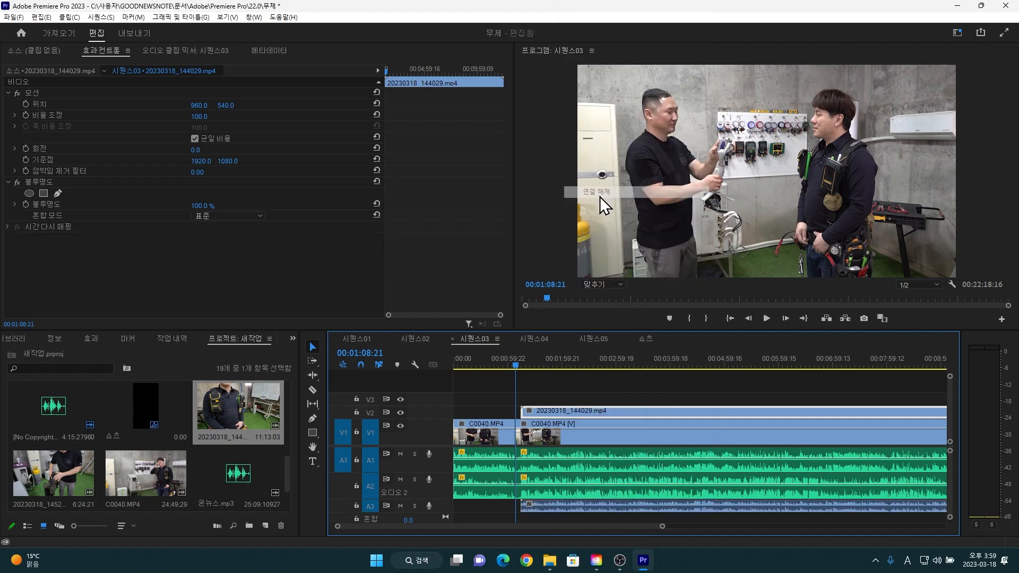
pyautogui.click(563, 502)
pyautogui.press('Delete')
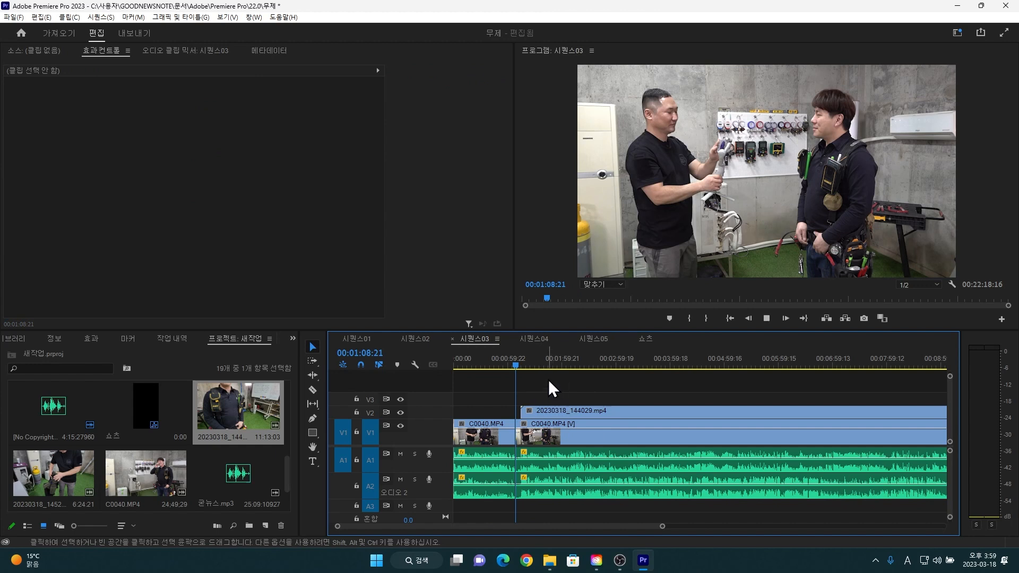
# - Play into the 20230318_144029.mp4 clip on V2, stop on the close-up footage, and set the clip's scale to 50
pyautogui.scroll(3, 556, 391)
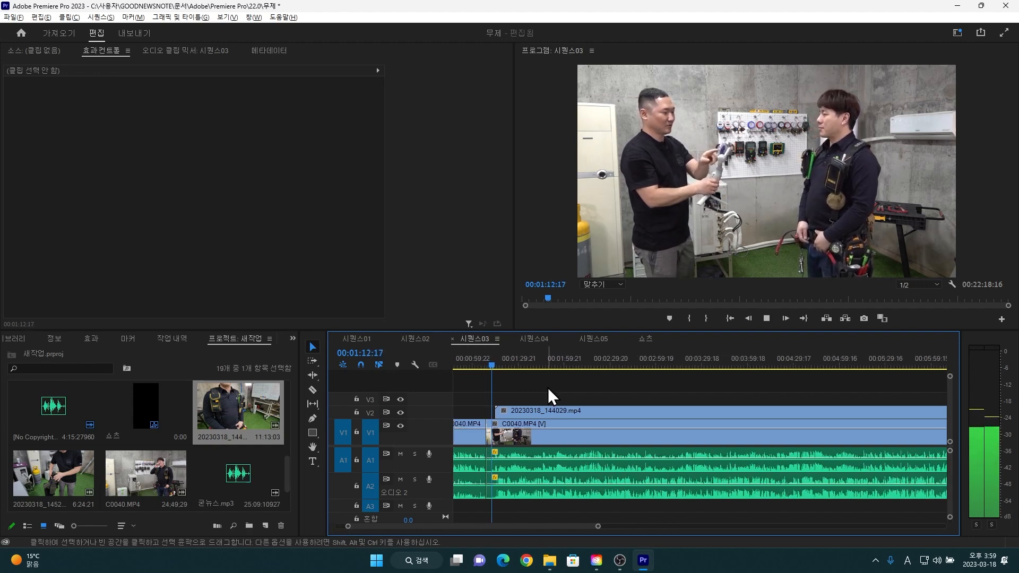
pyautogui.scroll(3, 547, 387)
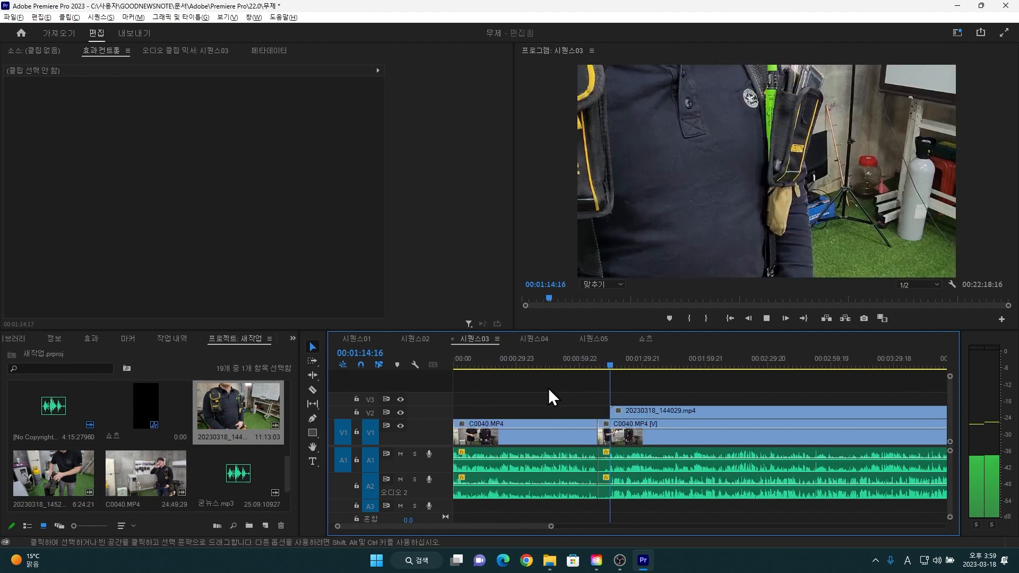
pyautogui.scroll(-3, 580, 389)
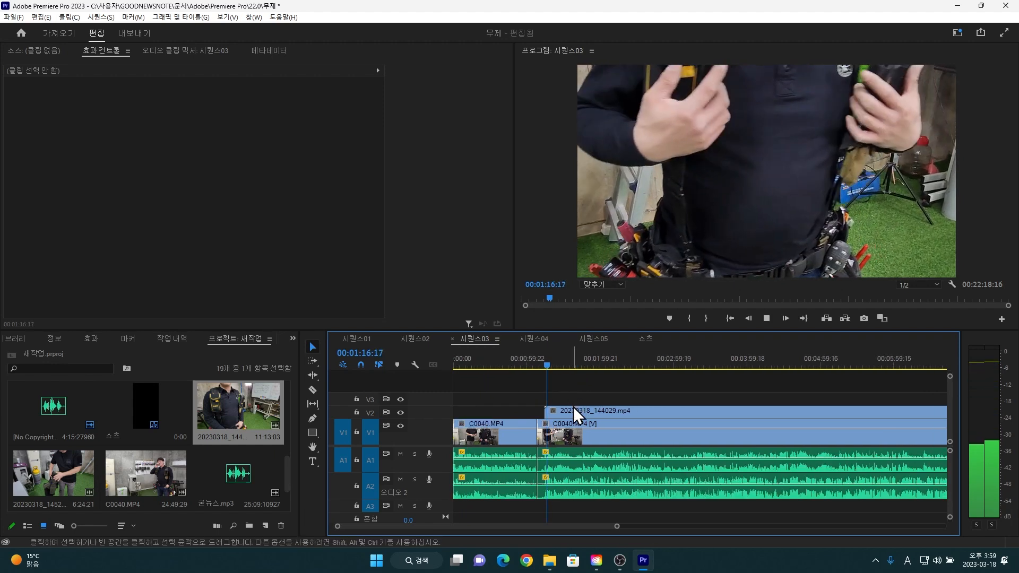
pyautogui.click(573, 410)
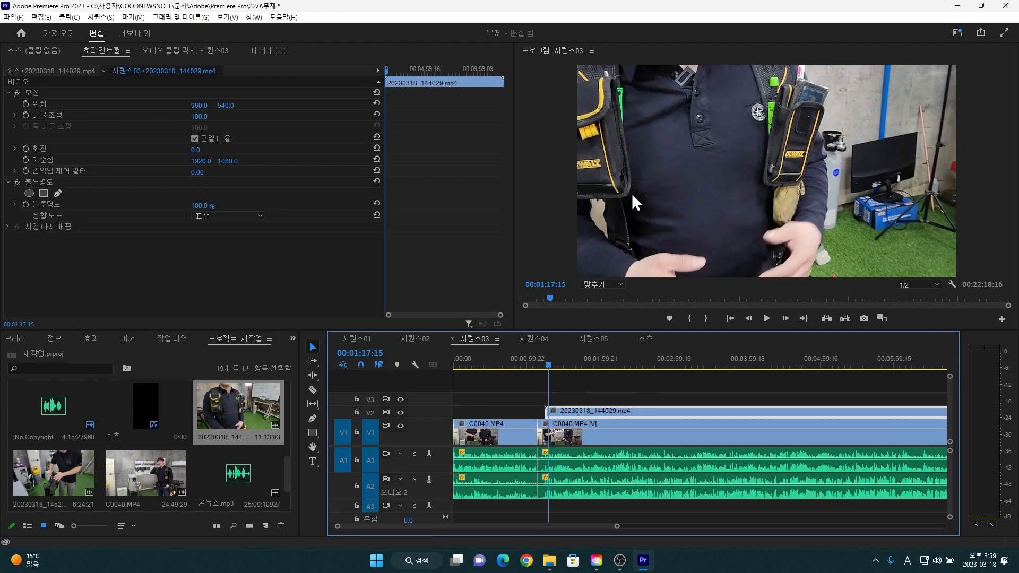
pyautogui.click(200, 117)
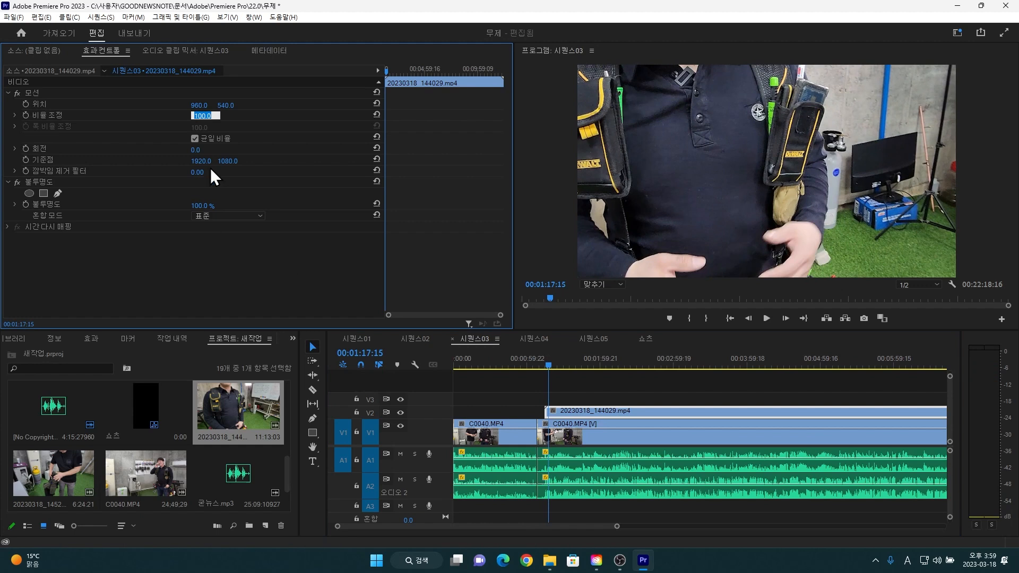
pyautogui.write('50')
pyautogui.press('Return')
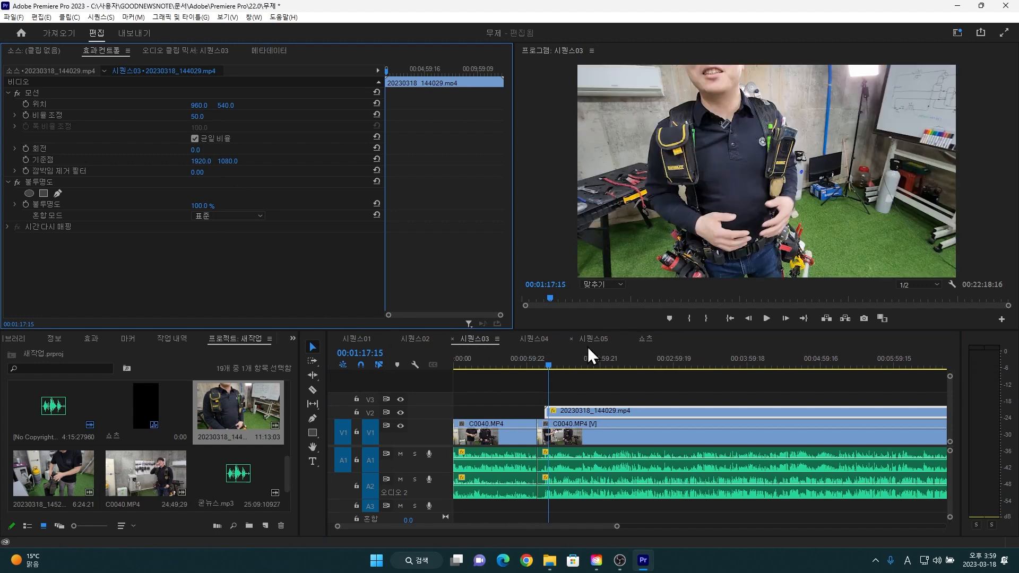
# - Play the sequence through the rescaled close-up footage and stop the playhead at 00:01:33:02
pyautogui.click(572, 387)
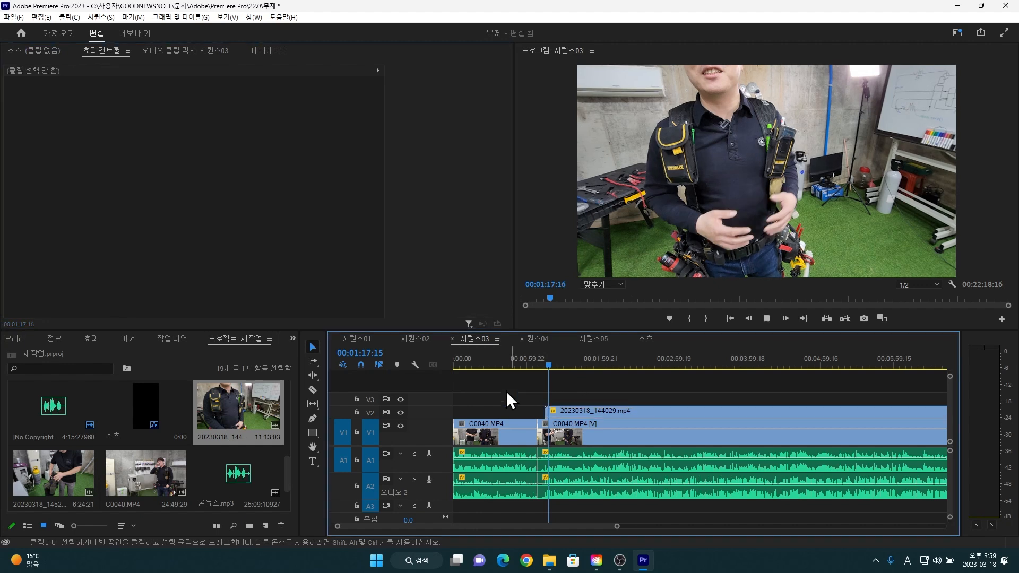
pyautogui.scroll(-2, 490, 383)
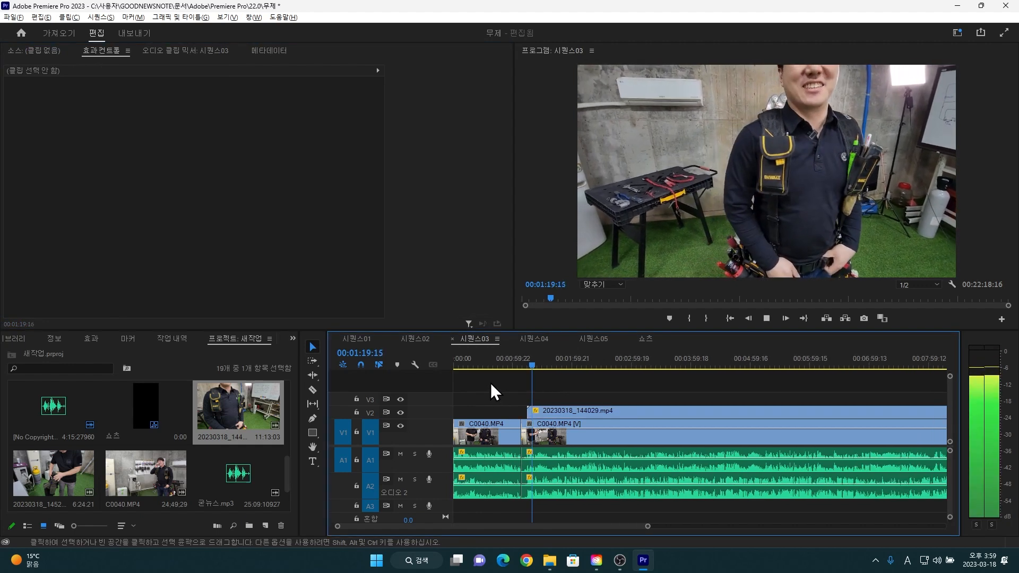
pyautogui.scroll(-1, 490, 383)
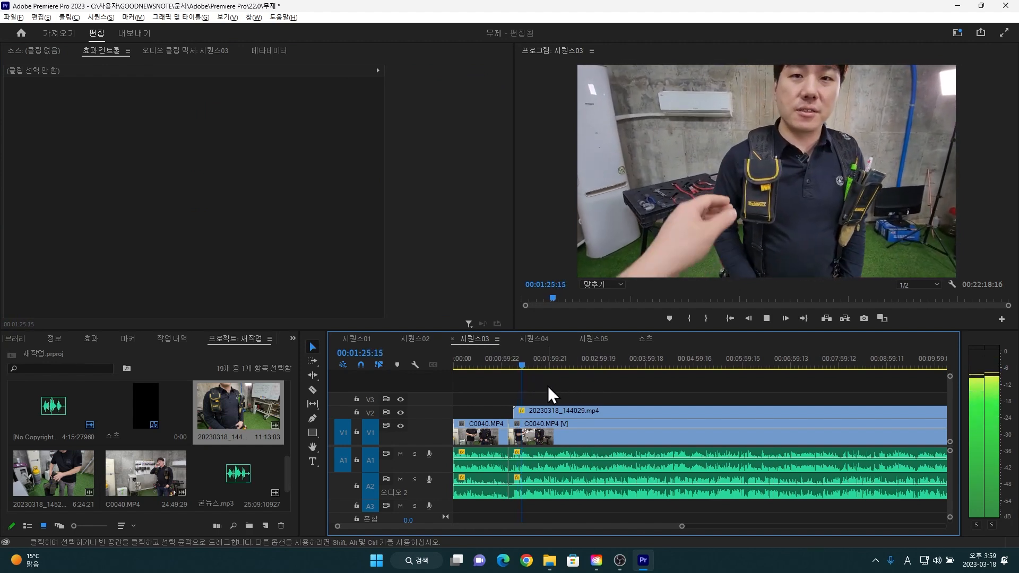
pyautogui.scroll(-1, 486, 386)
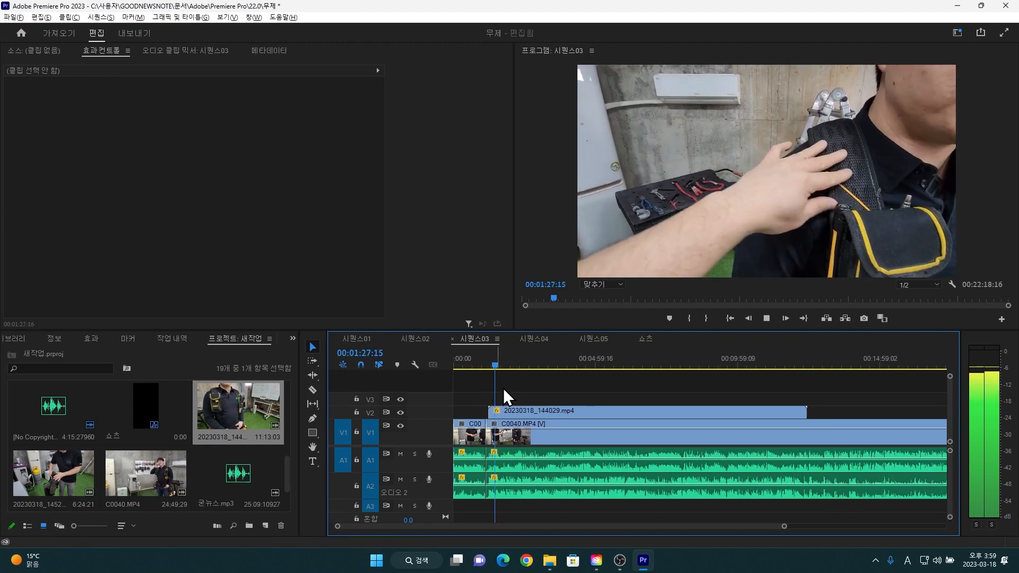
pyautogui.click(529, 409)
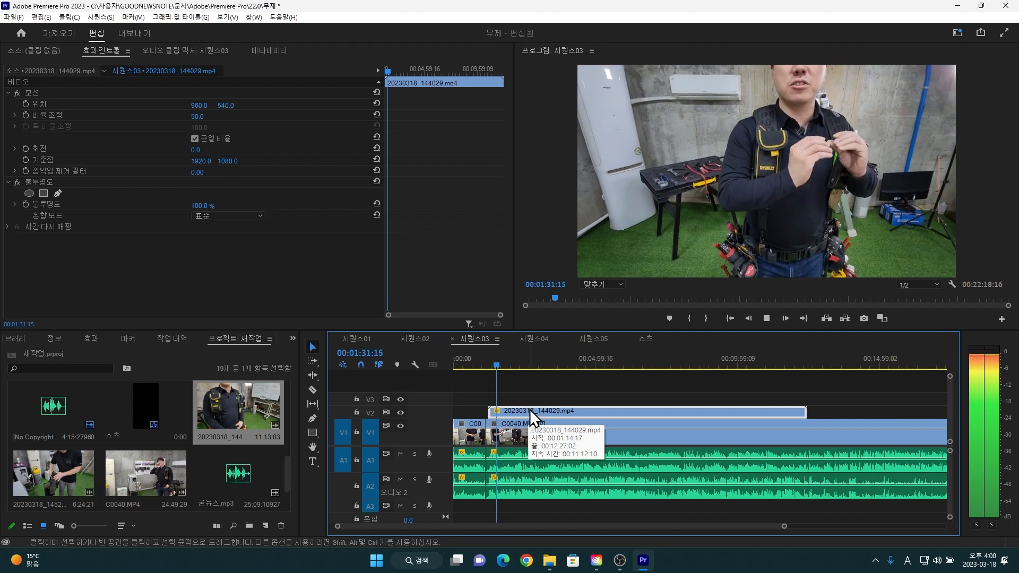
pyautogui.press('space')
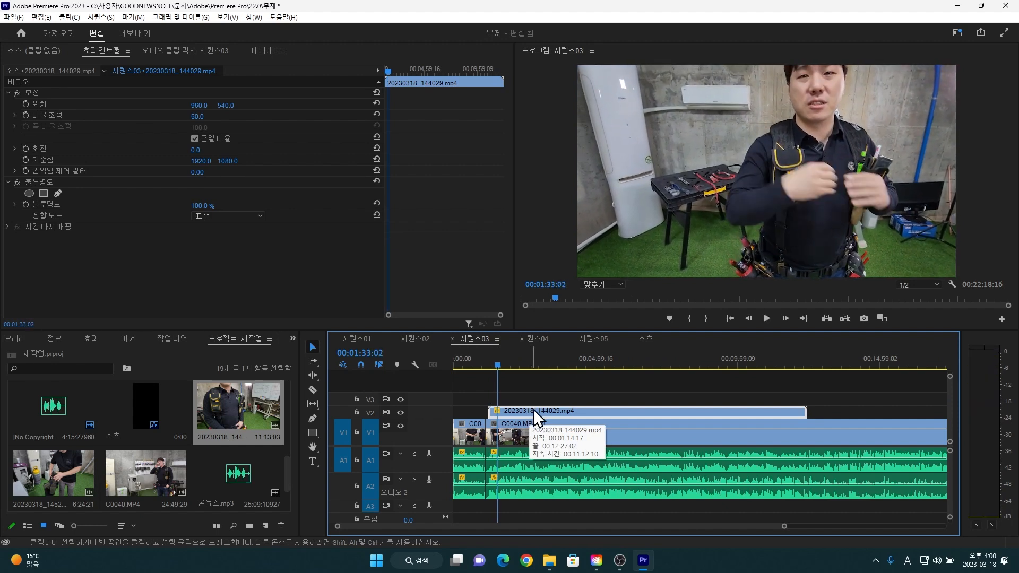
# - Unlink the second C0040.MP4 clip on V1 from its audio and move its video up to track V3
pyautogui.click(517, 430)
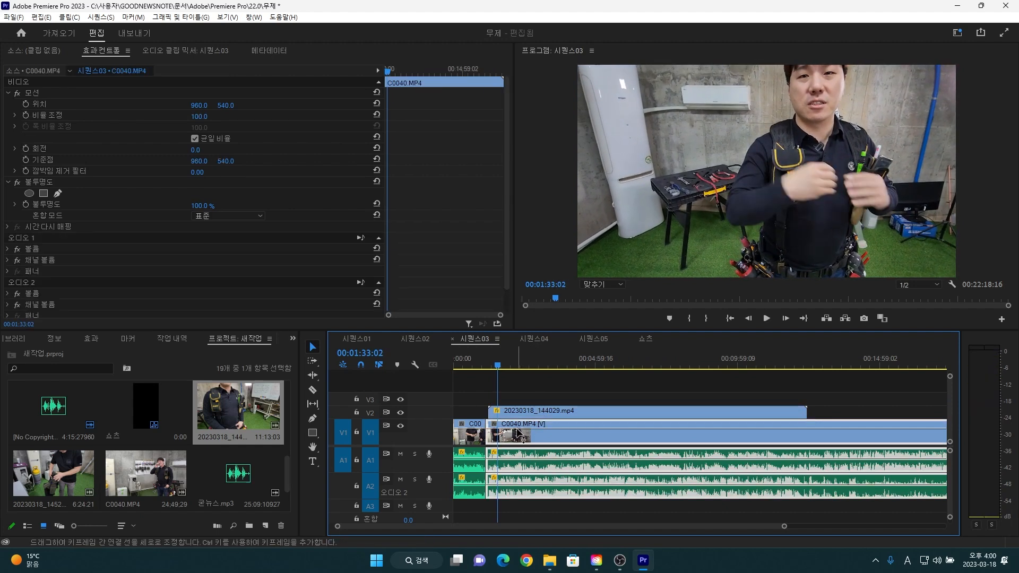
pyautogui.rightClick(518, 432)
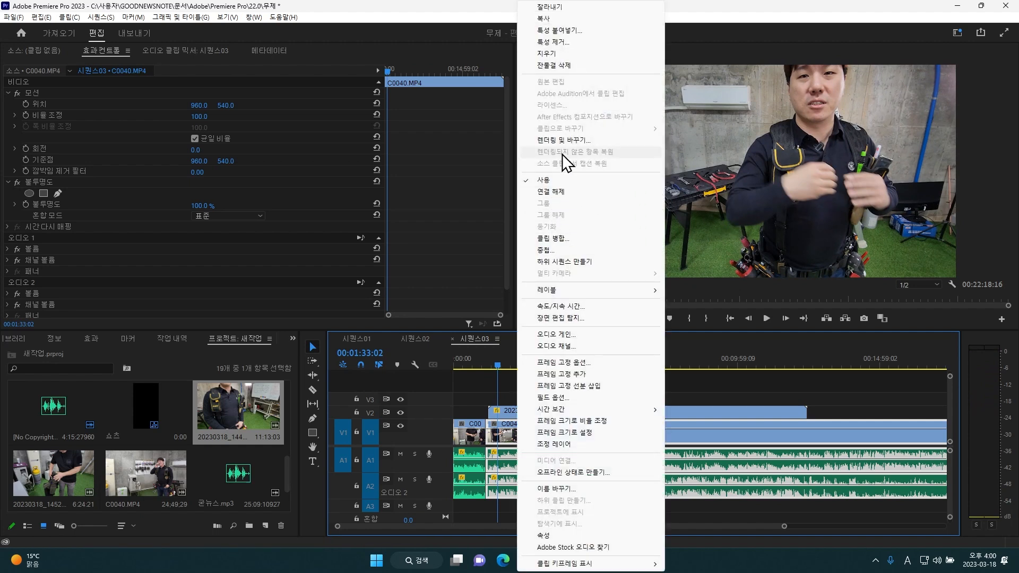
pyautogui.click(557, 193)
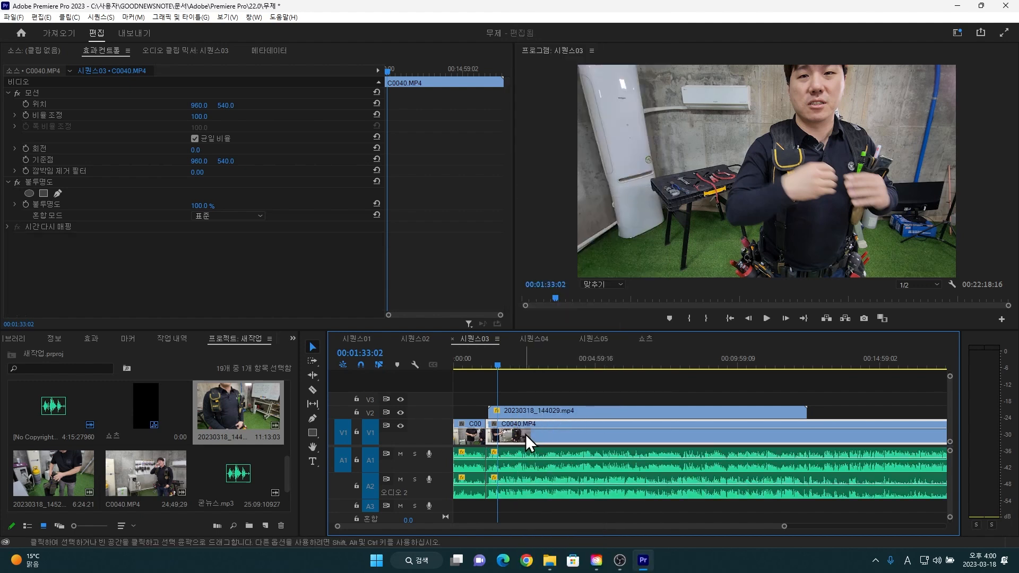
pyautogui.moveTo(525, 434); pyautogui.dragTo(529, 399)
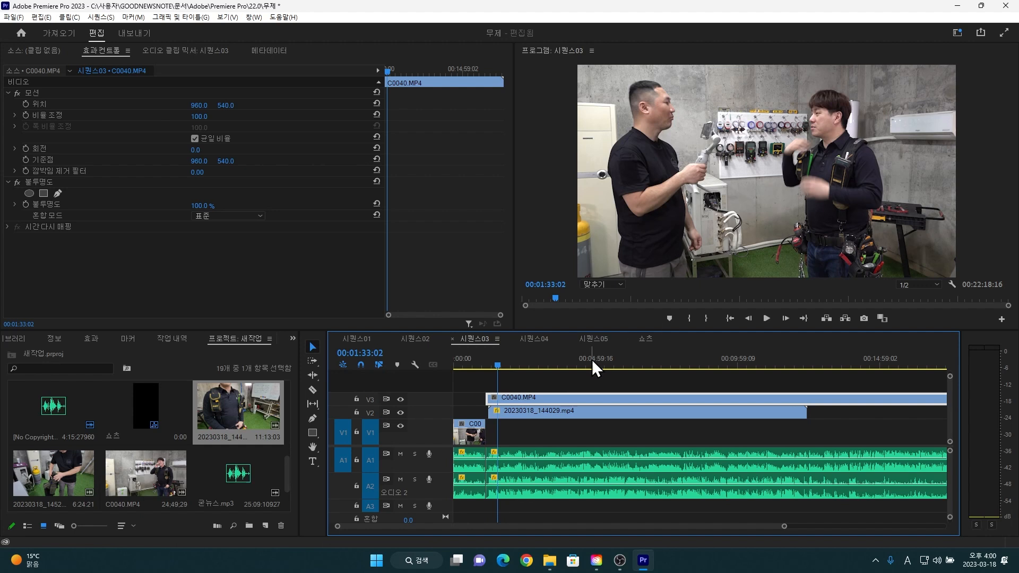
# - Split the C0040.MP4 clip on V3 at the playhead, 00:01:33:02, with the Razor tool
pyautogui.press('c')
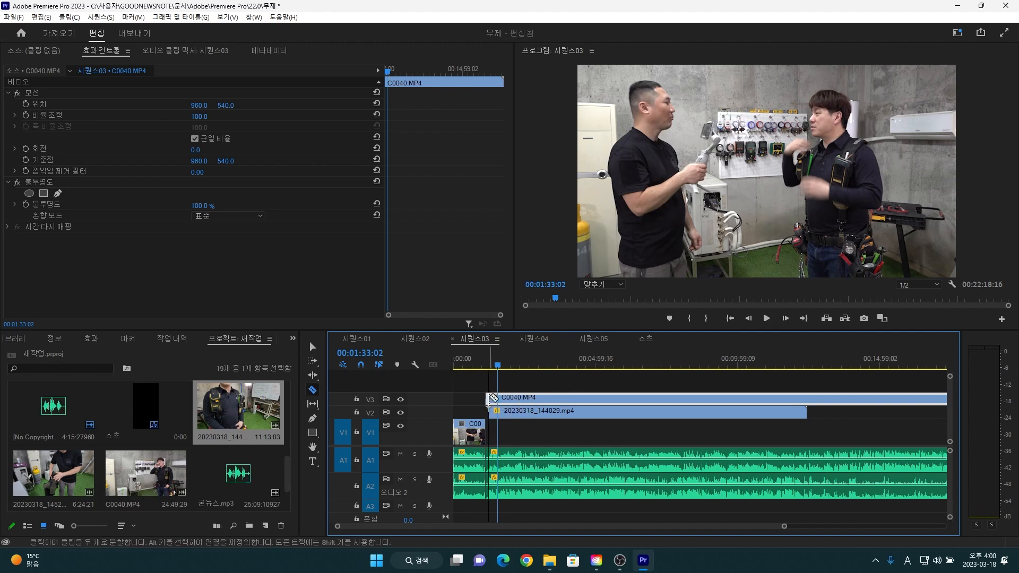
pyautogui.click(497, 399)
pyautogui.press('v')
# - Scale the C0040.MP4 part after the cut to 25 and set its position to 315, 196 as an upper-left inset
pyautogui.click(528, 401)
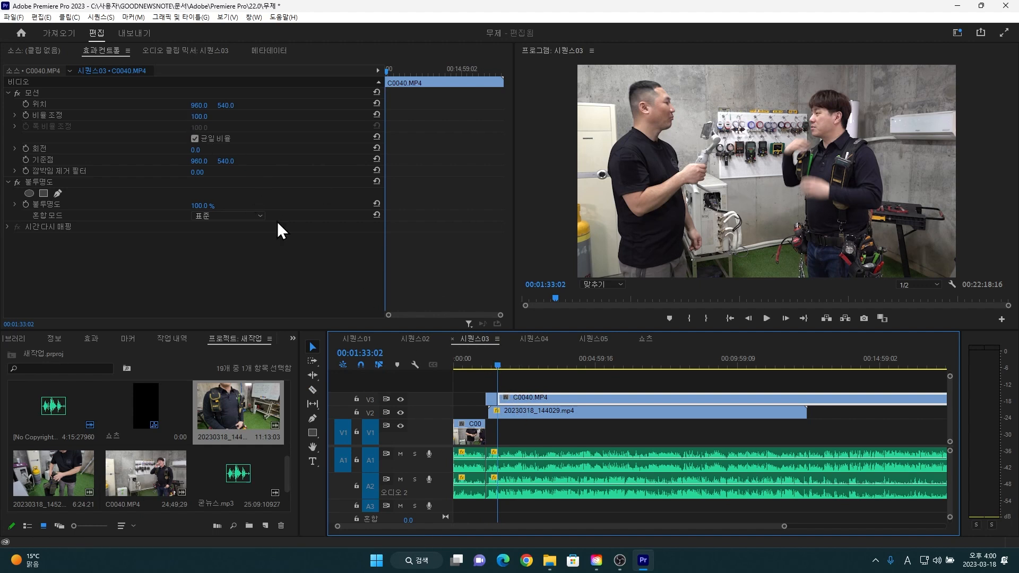
pyautogui.click(195, 116)
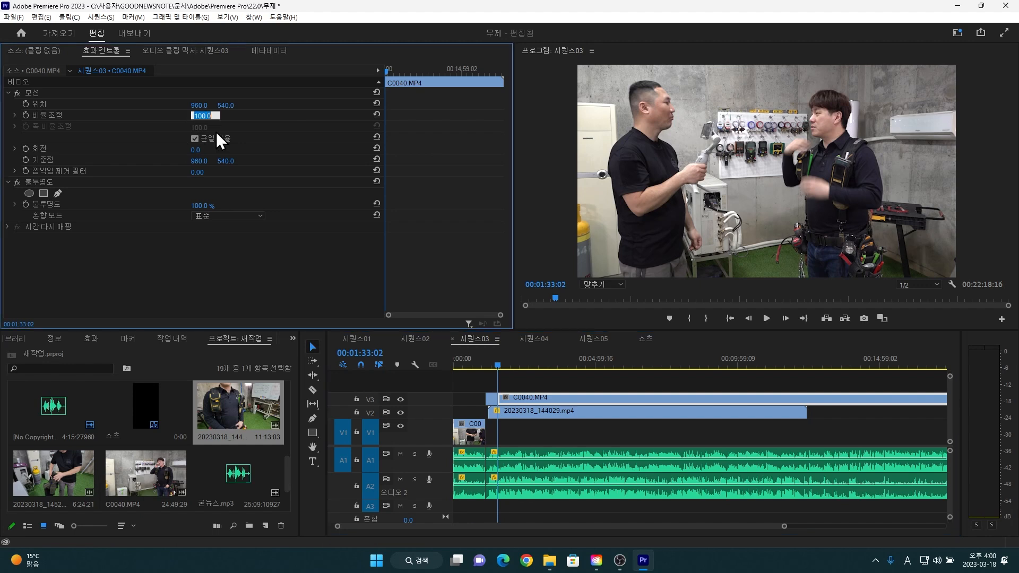
pyautogui.click(247, 120)
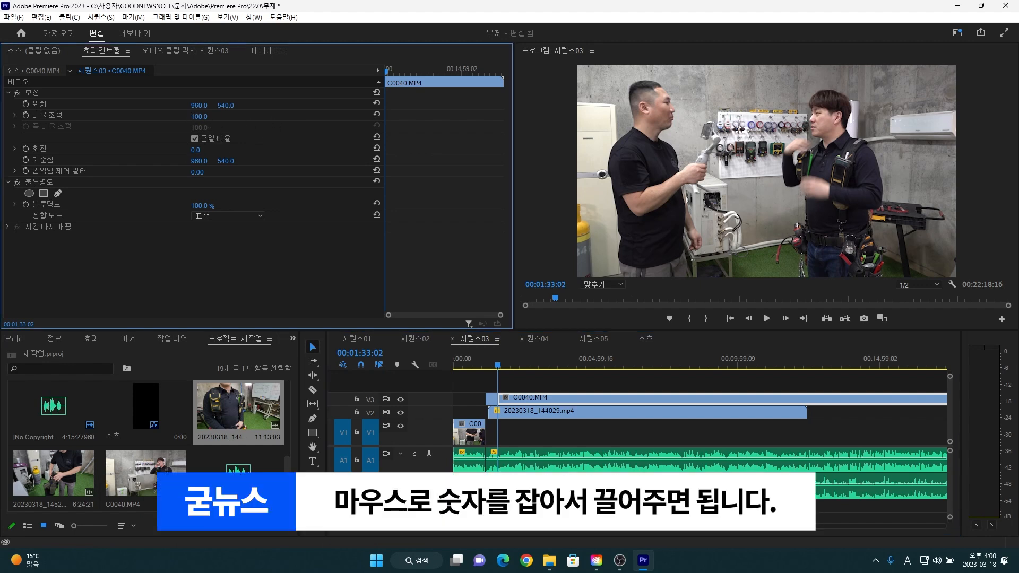
pyautogui.moveTo(210, 120); pyautogui.dragTo(199, 120)
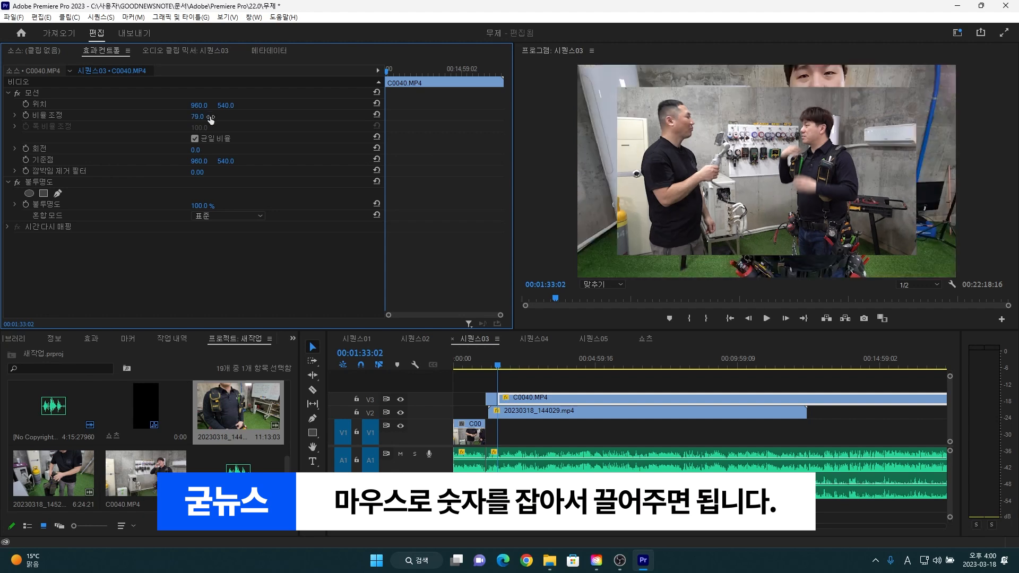
pyautogui.moveTo(191, 120)
pyautogui.mouseDown()
pyautogui.moveTo(158, 120)
pyautogui.moveTo(171, 120)
pyautogui.mouseUp()
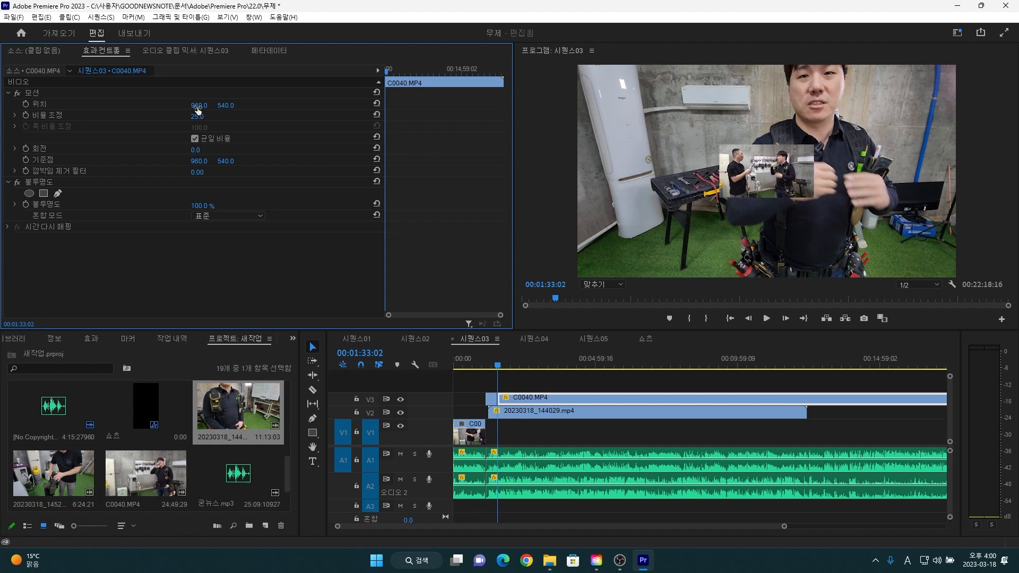
pyautogui.moveTo(199, 105); pyautogui.dragTo(98, 105)
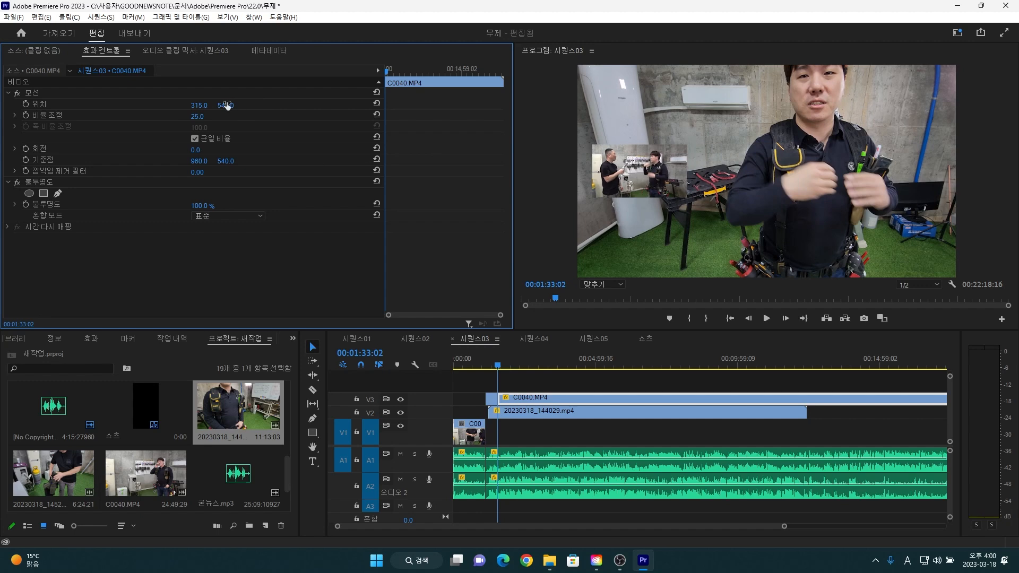
pyautogui.moveTo(225, 105); pyautogui.dragTo(177, 105)
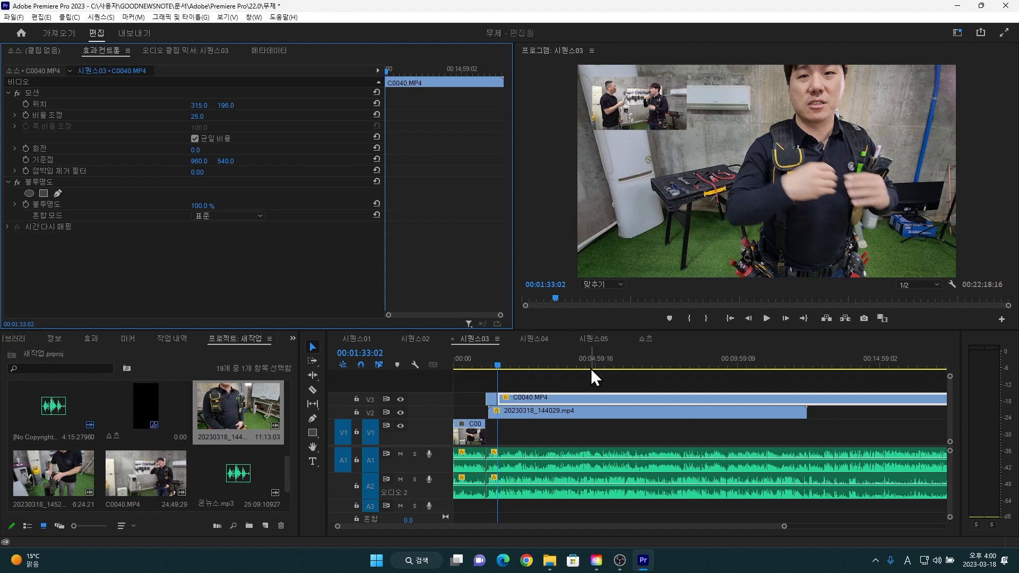
# - Play the sequence from the cut to review the picture-in-picture inset over the close-up footage
pyautogui.click(540, 380)
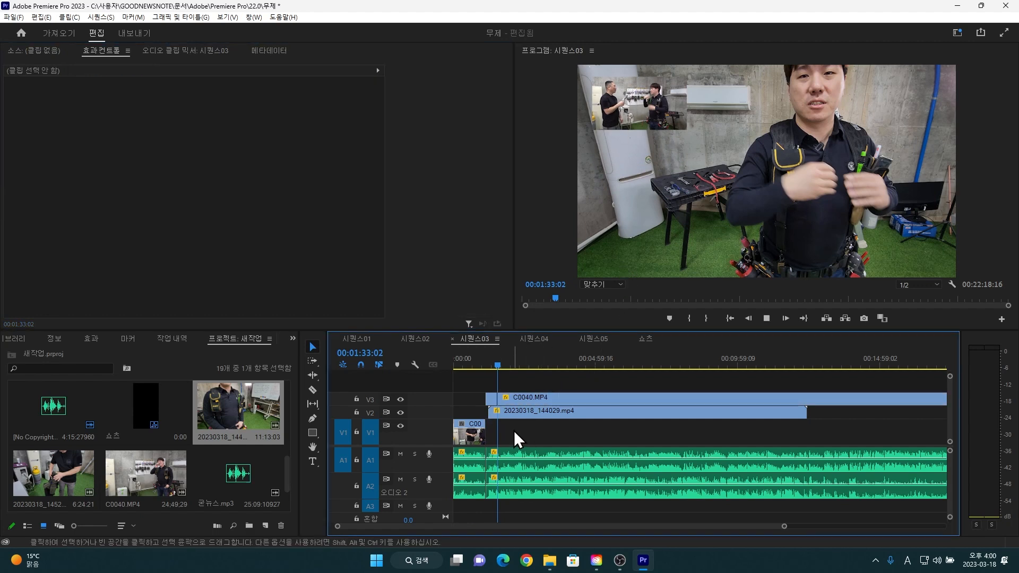
pyautogui.press('space')
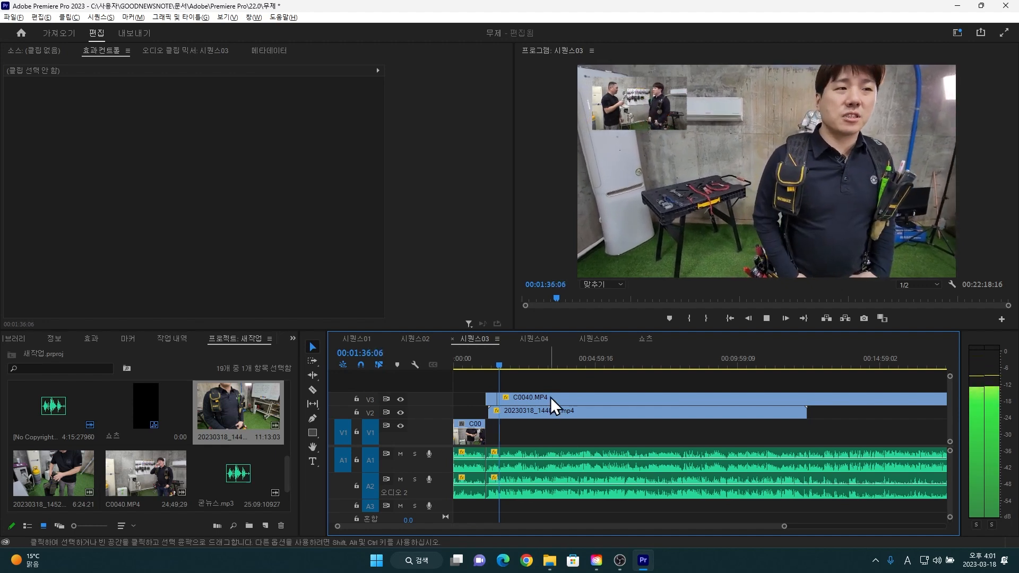
pyautogui.scroll(-2, 537, 384)
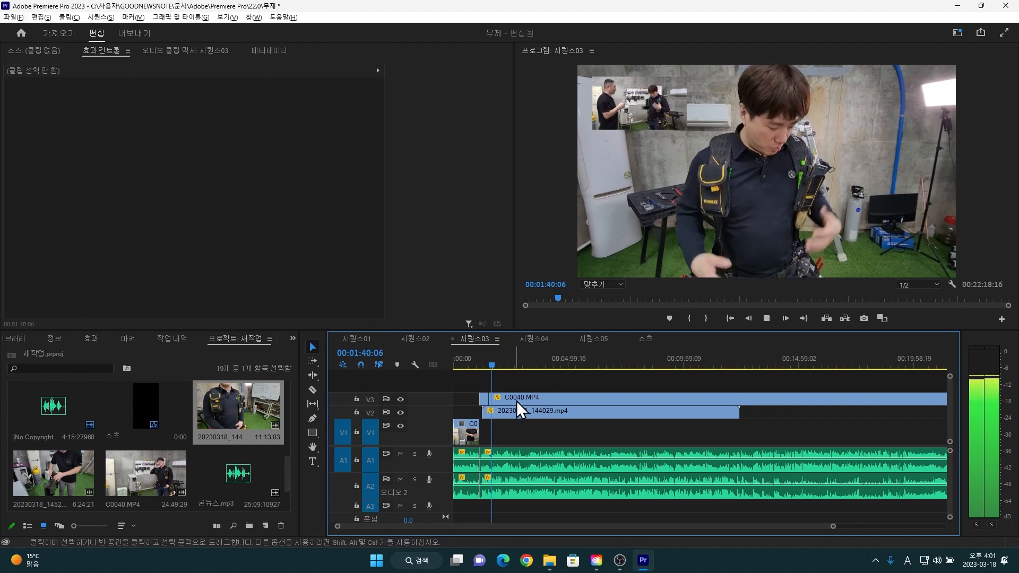
# - Set the scale of the C0040.MP4 inset clip on V3 to 1
pyautogui.hotkey('alt', 'space')
pyautogui.click(552, 412)
pyautogui.click(556, 412)
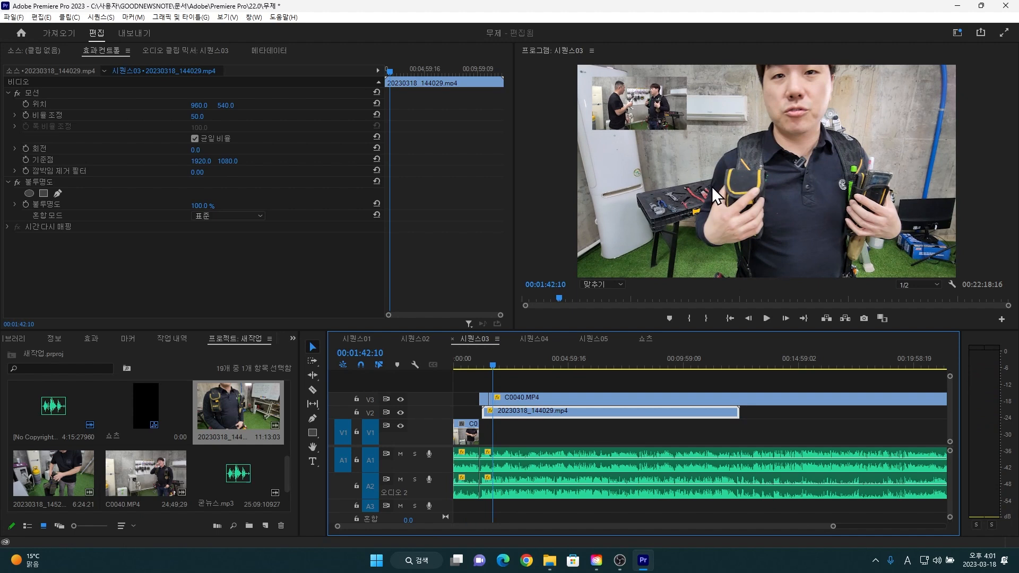
pyautogui.click(531, 399)
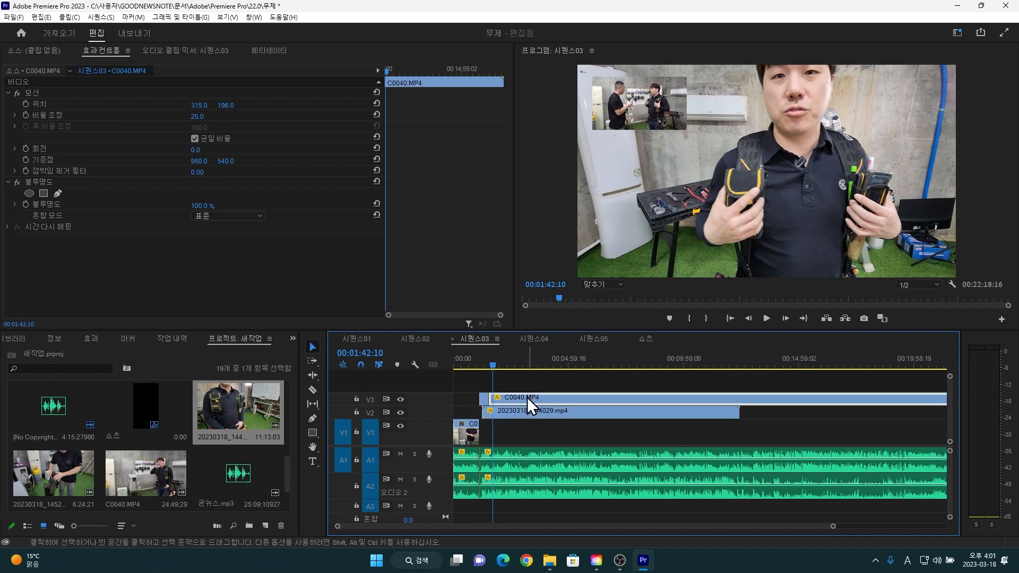
pyautogui.click(199, 116)
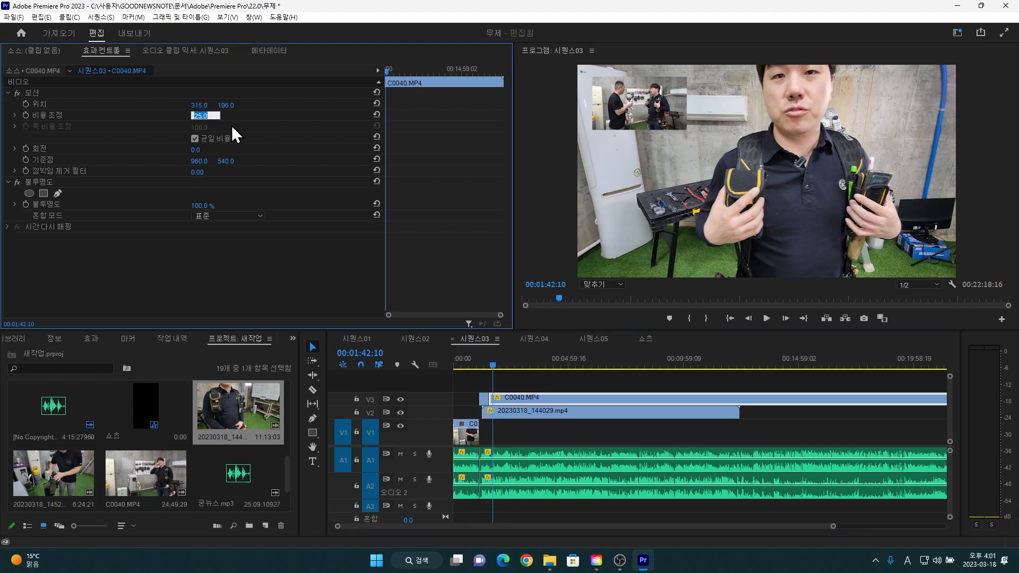
pyautogui.write('1')
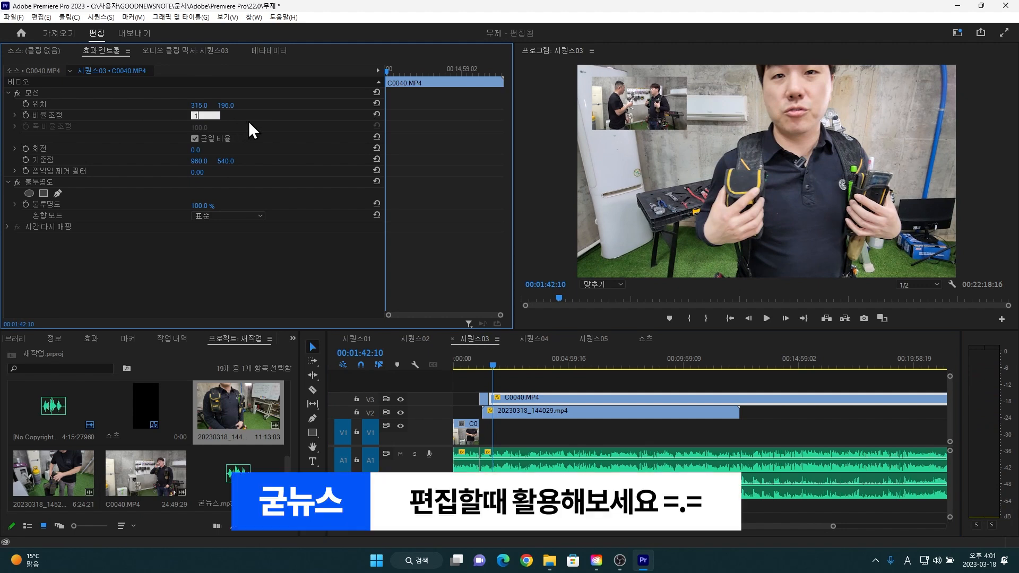
pyautogui.press('Return')
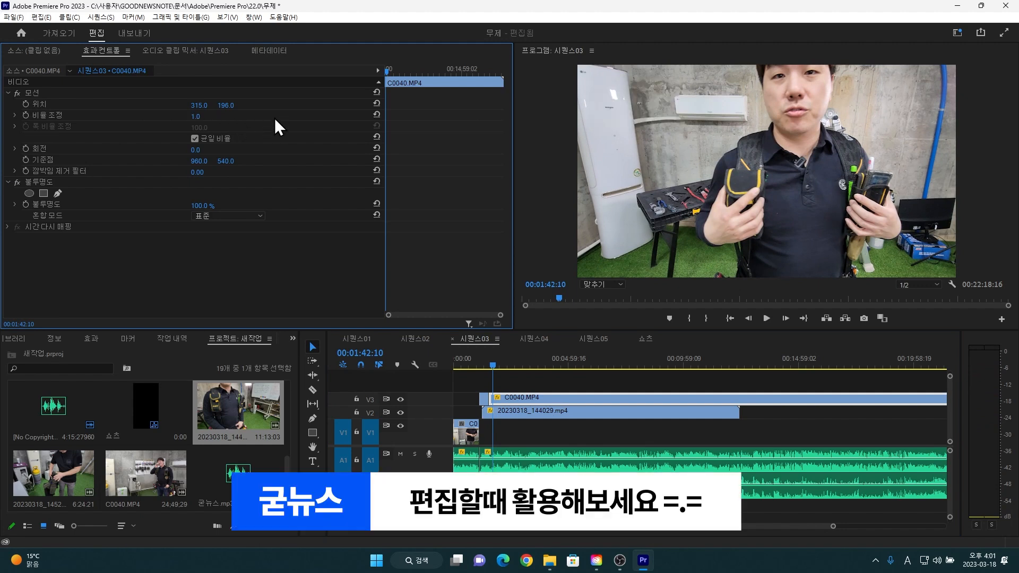
# - Reset the inset's scale and position to their defaults and move the C0040.MP4 clips from V3 down to V1
pyautogui.click(375, 114)
pyautogui.click(376, 104)
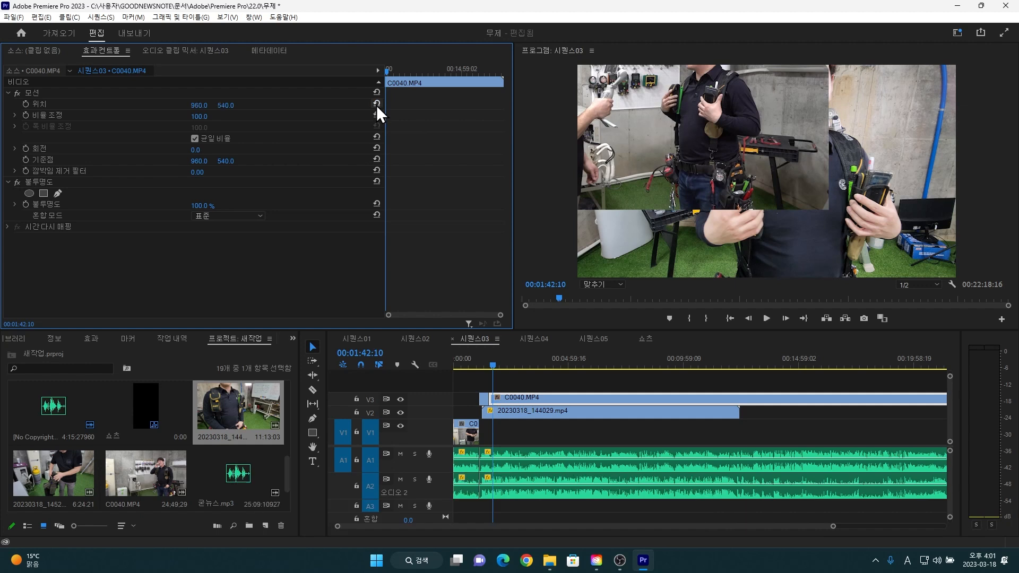
pyautogui.click(532, 399)
pyautogui.moveTo(532, 403); pyautogui.dragTo(488, 438)
pyautogui.click(515, 392)
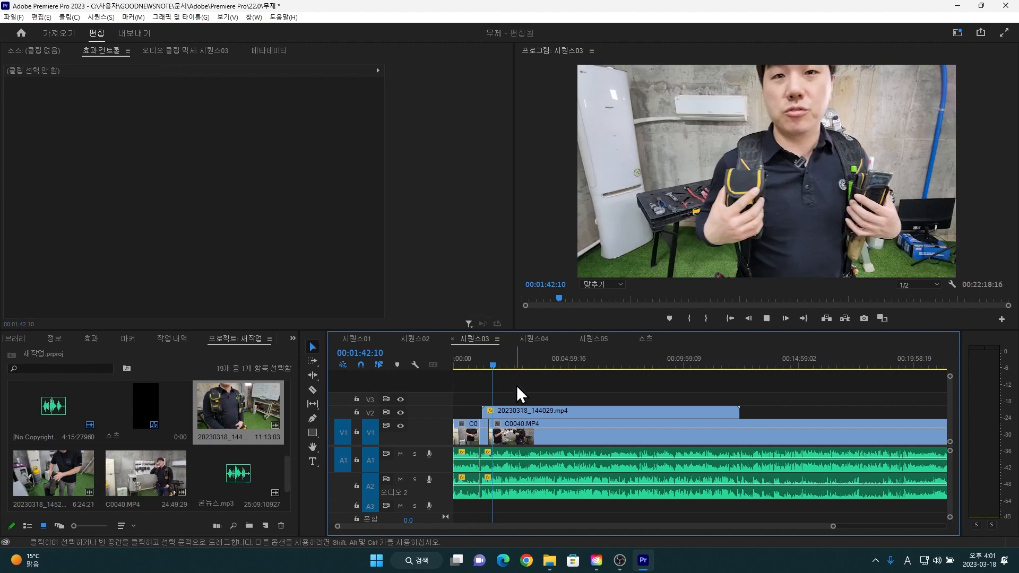
# - Play the sequence from 00:01:42:10 to review the full-frame close-up footage above the wide shot
pyautogui.press('space')
pyautogui.press('-')
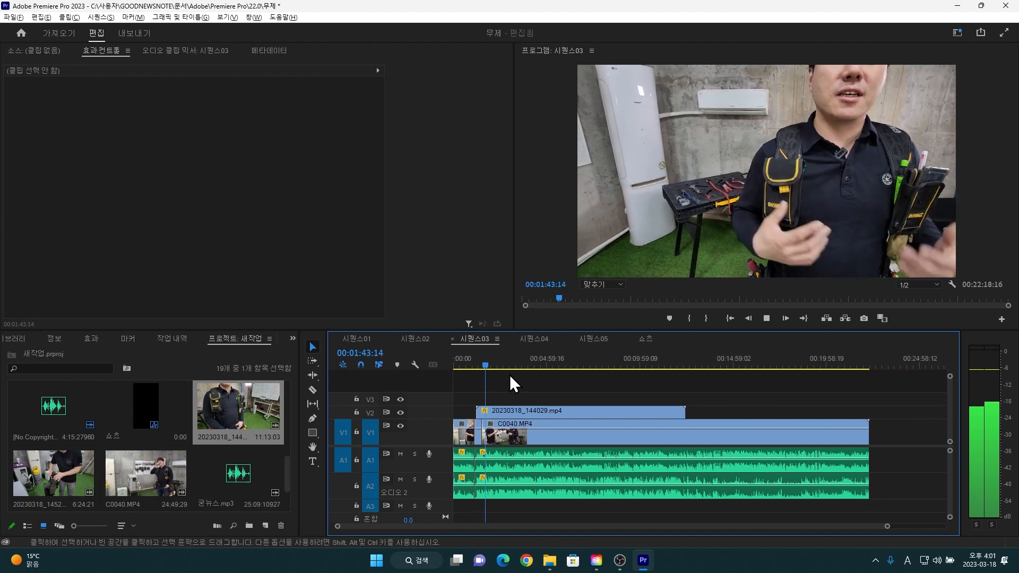
pyautogui.press('=')
pyautogui.press('=')
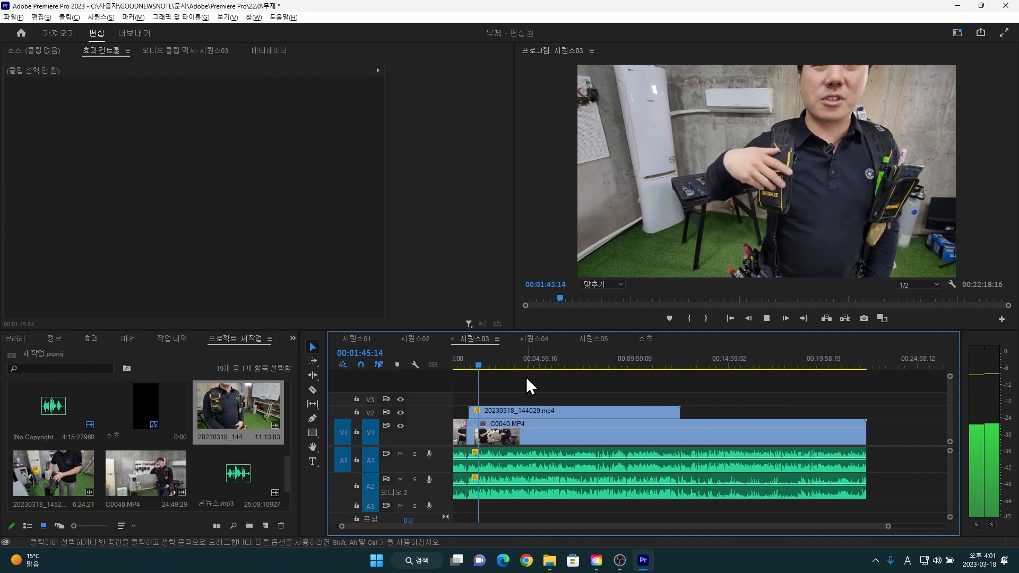
pyautogui.press('=')
pyautogui.press('=')
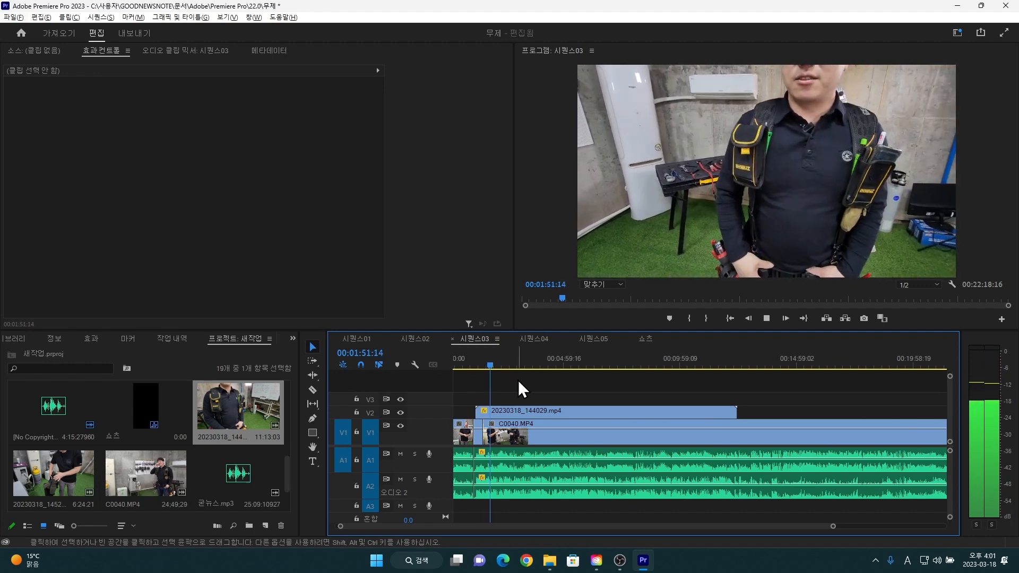
pyautogui.press('=')
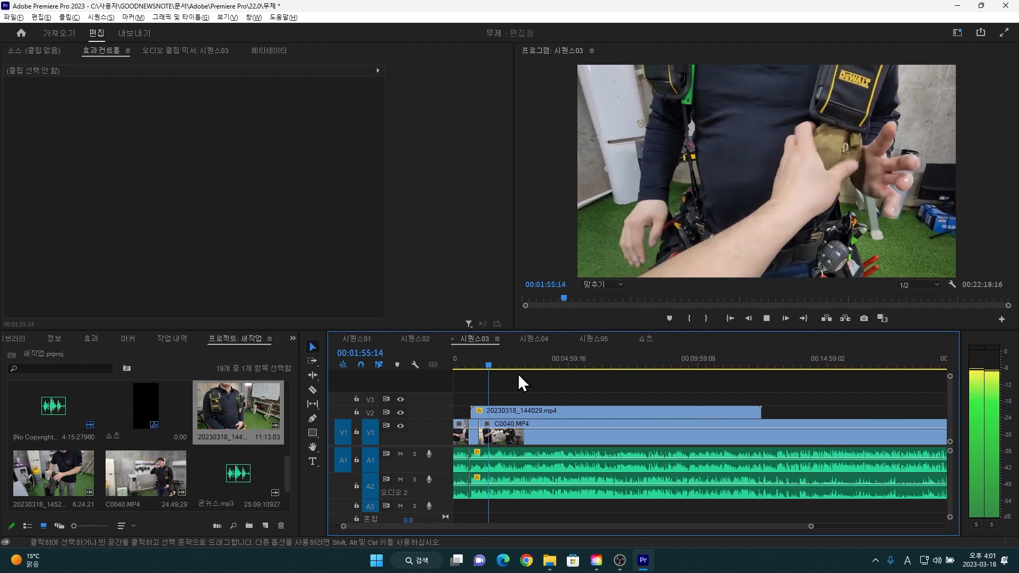
pyautogui.press('-')
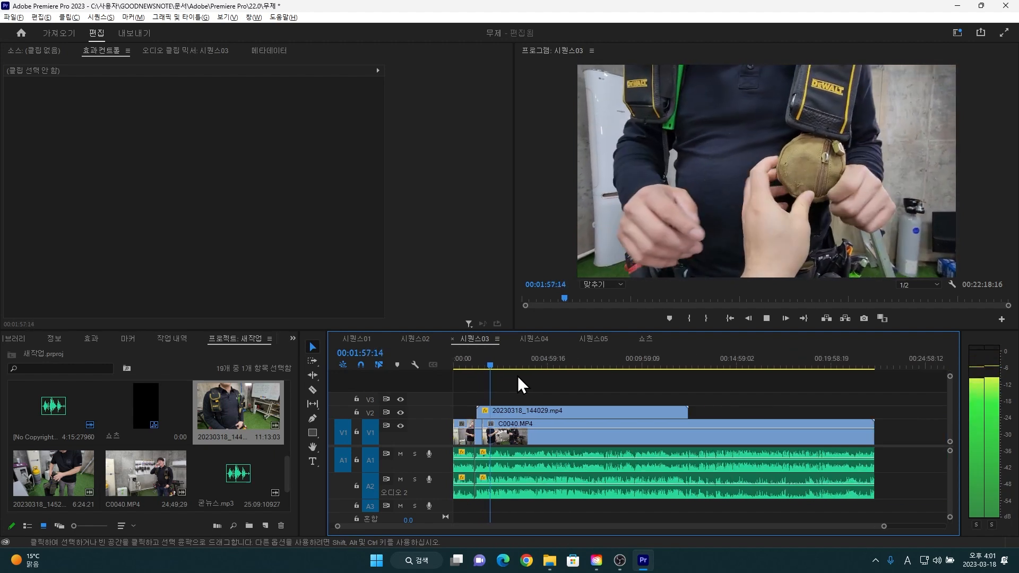
pyautogui.press('-')
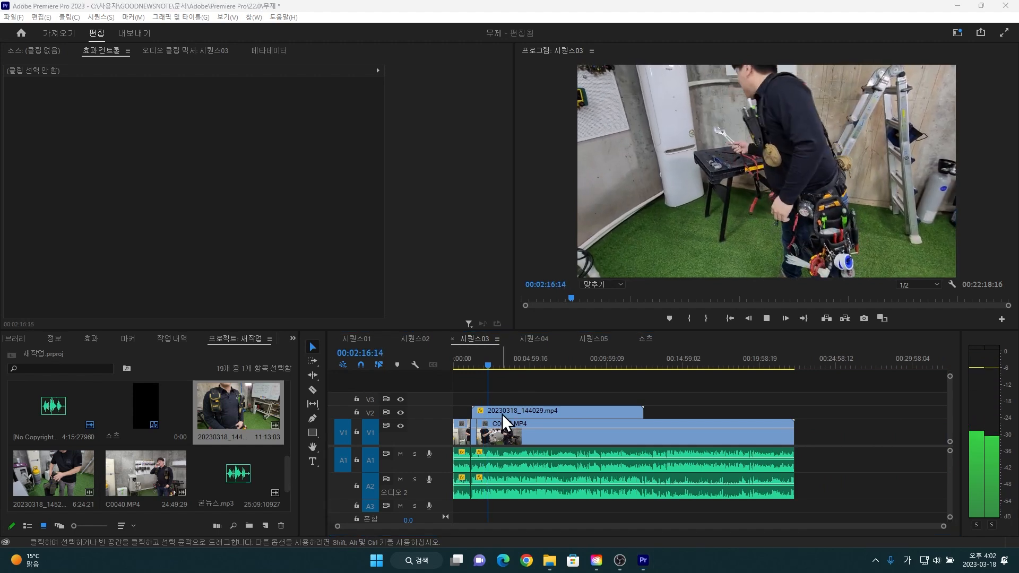
# - Split the 20230318_144029.mp4 clip on V2 and the C0040.MP4 clip on V1 at 00:04:15:19 with the Razor tool
pyautogui.click(502, 415)
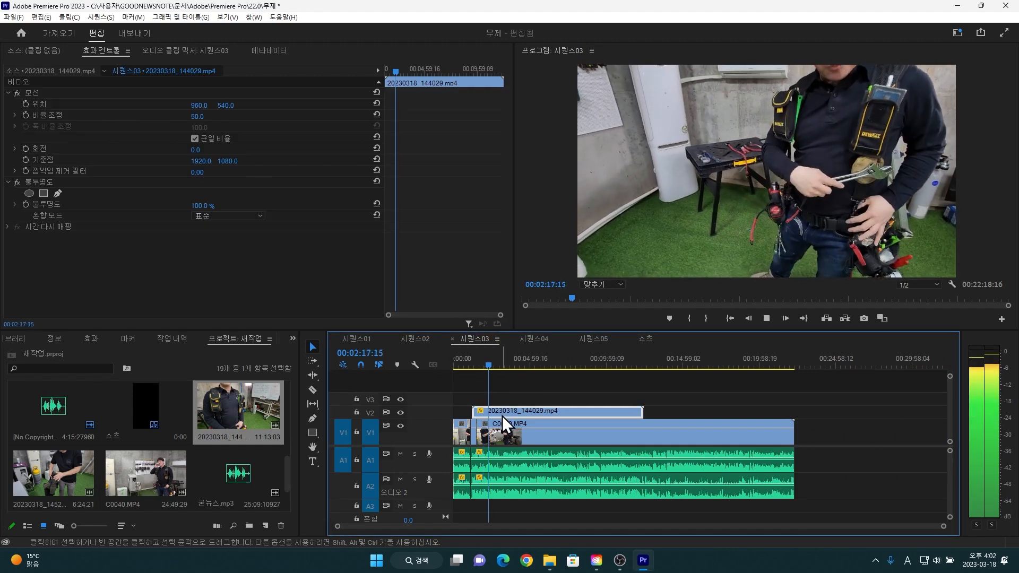
pyautogui.click(504, 422)
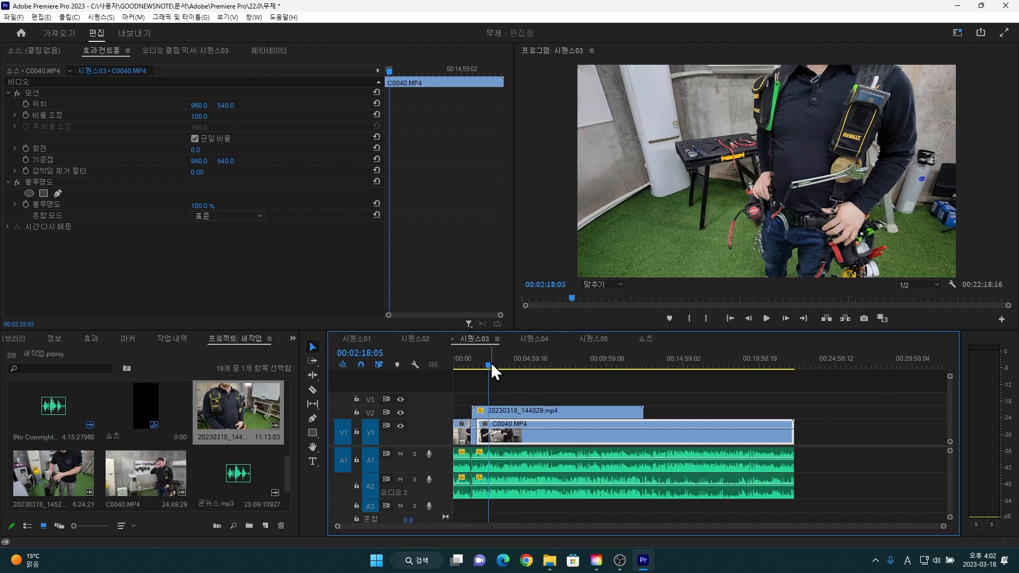
pyautogui.moveTo(488, 367); pyautogui.dragTo(518, 371)
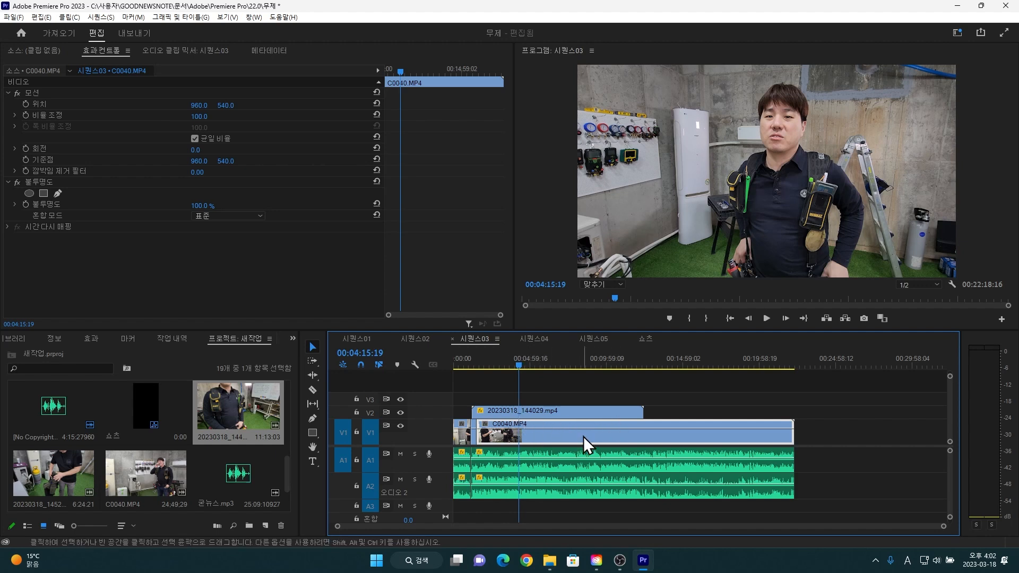
pyautogui.press('c')
pyautogui.click(519, 412)
pyautogui.click(524, 427)
pyautogui.press('v')
# - Split the clips on V2, V1 and the audio tracks again at 00:04:39:02 with the Razor tool
pyautogui.press('space')
pyautogui.scroll(3, 541, 415)
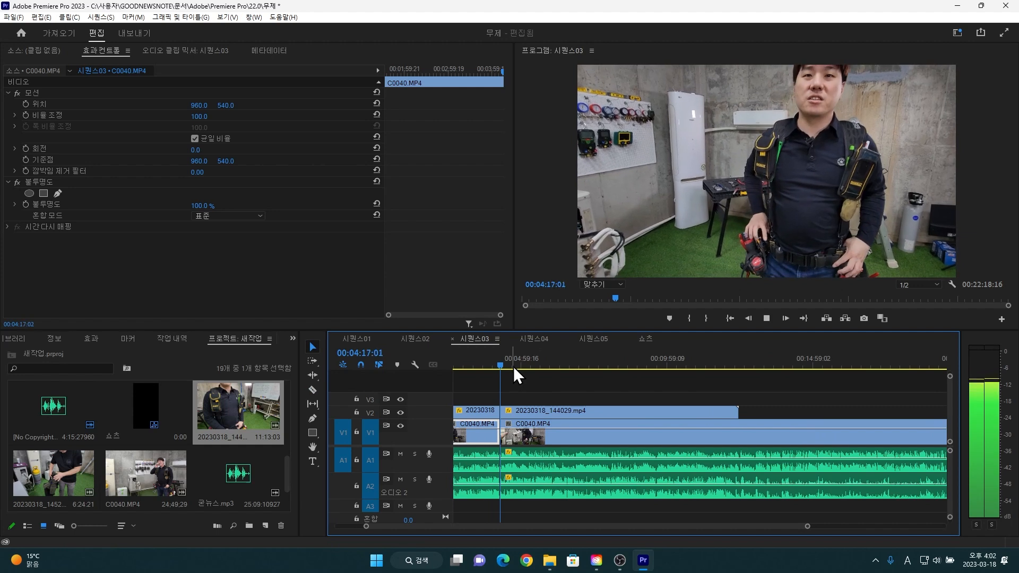
pyautogui.click(511, 366)
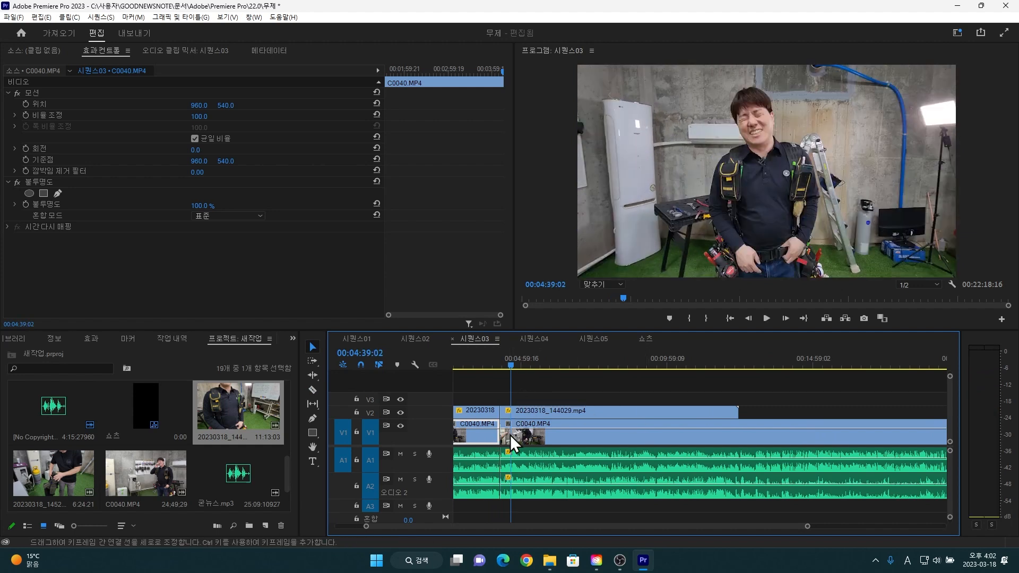
pyautogui.press('c')
pyautogui.click(511, 411)
pyautogui.click(515, 433)
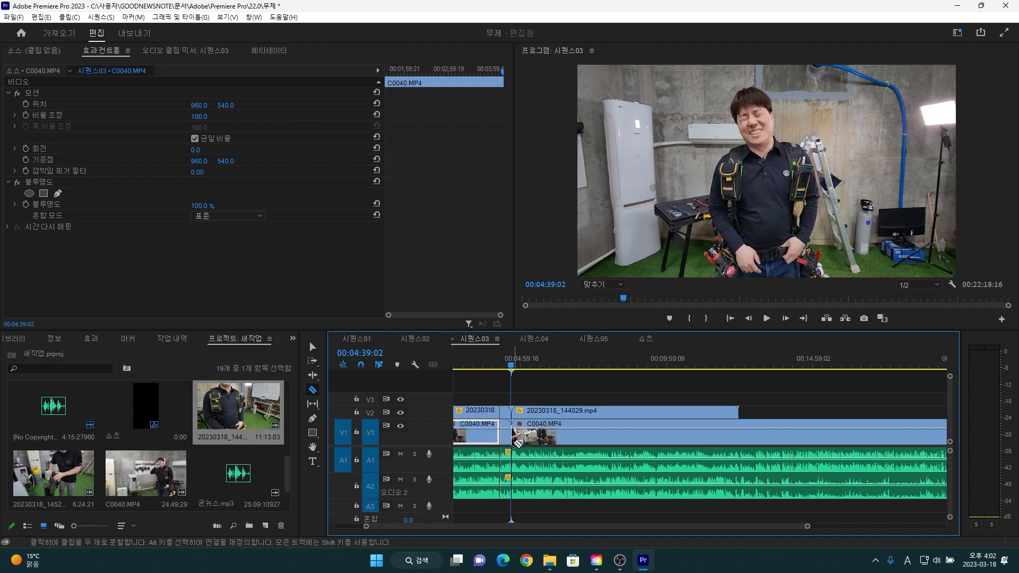
pyautogui.click(513, 494)
pyautogui.press('v')
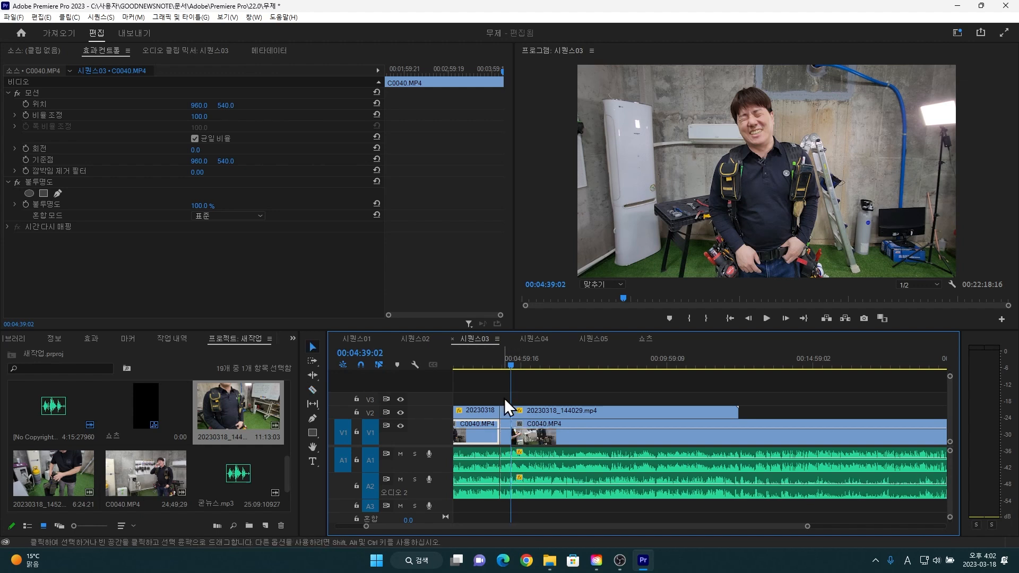
# - Delete the segment between the two cuts on all tracks and ripple delete the gap it leaves
pyautogui.moveTo(506, 388); pyautogui.dragTo(502, 496)
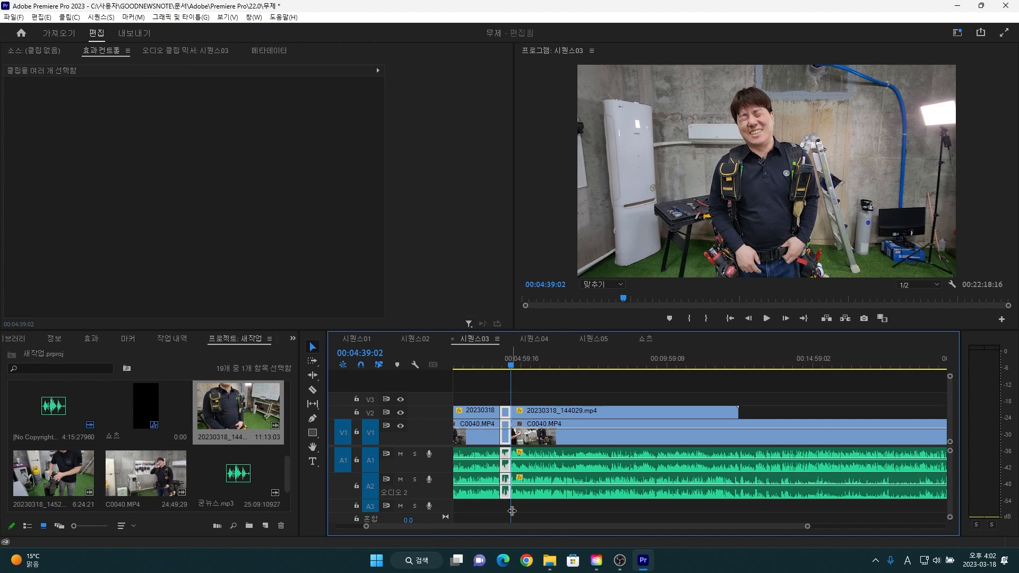
pyautogui.press('Delete')
pyautogui.rightClick(505, 412)
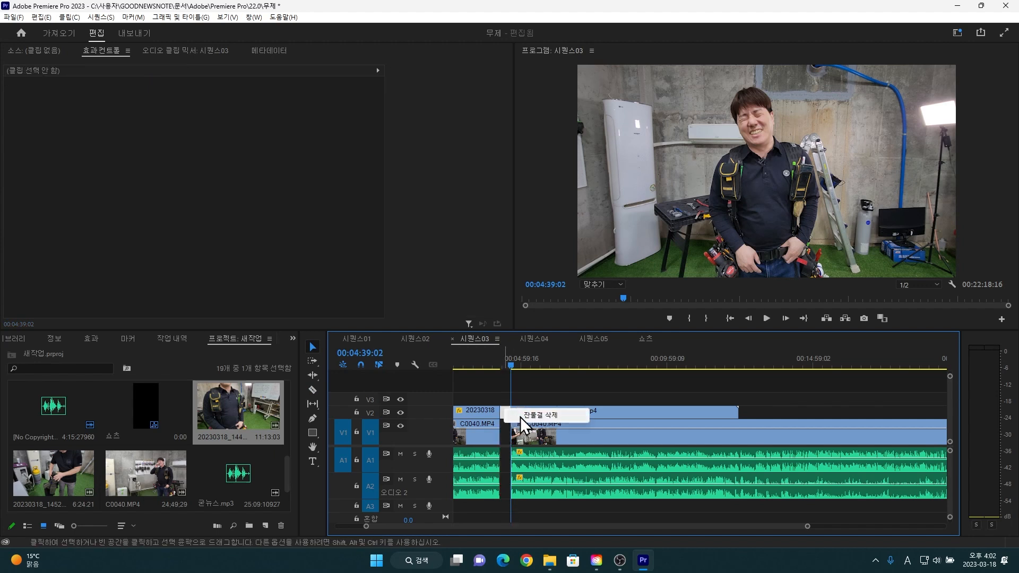
pyautogui.click(520, 416)
# - Move all video and audio clips after the 00:04:15:19 cut later in the timeline to open a gap
pyautogui.press('-')
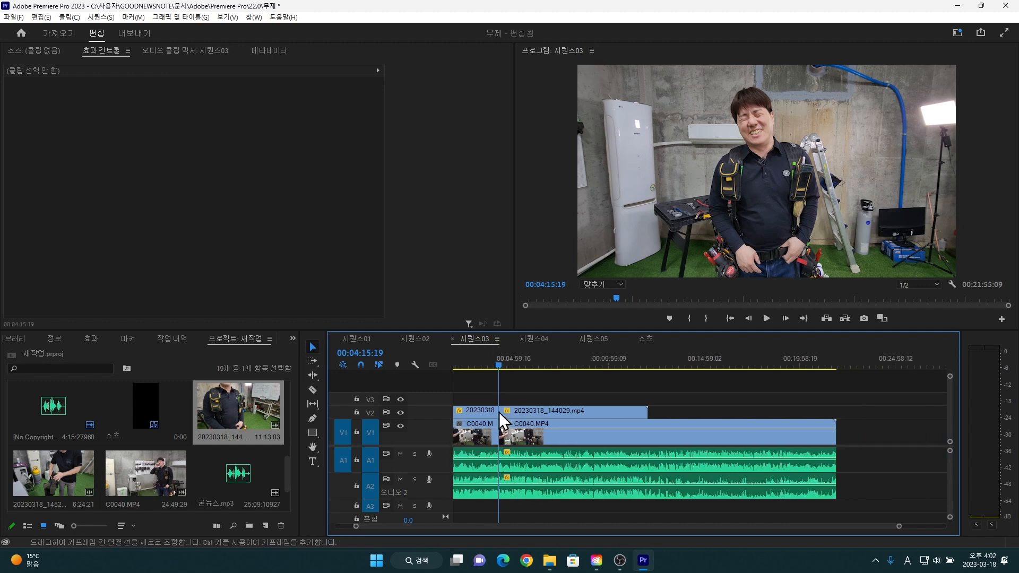
pyautogui.click(496, 367)
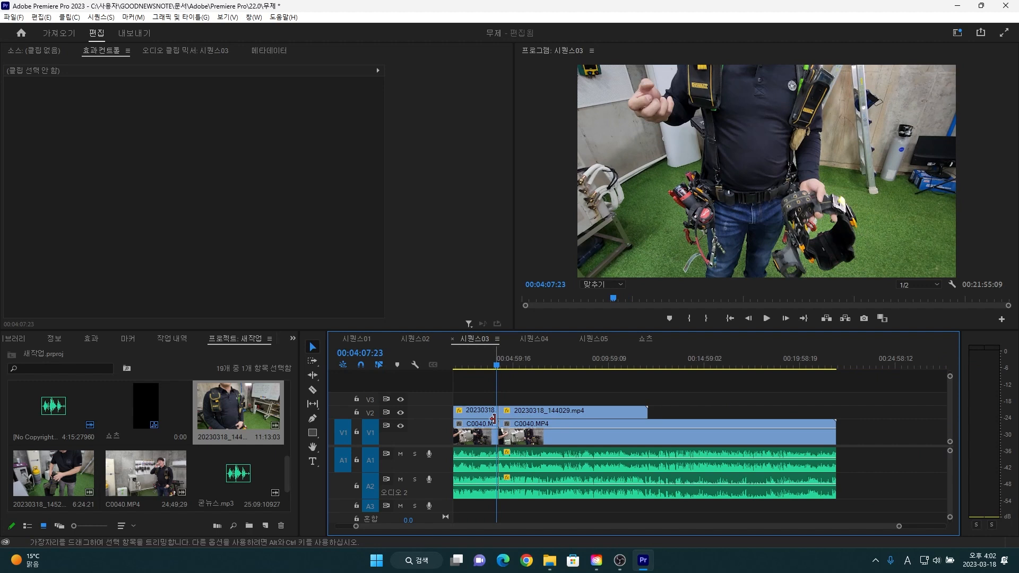
pyautogui.press('-')
pyautogui.moveTo(528, 386); pyautogui.dragTo(567, 514)
pyautogui.moveTo(565, 434); pyautogui.dragTo(595, 433)
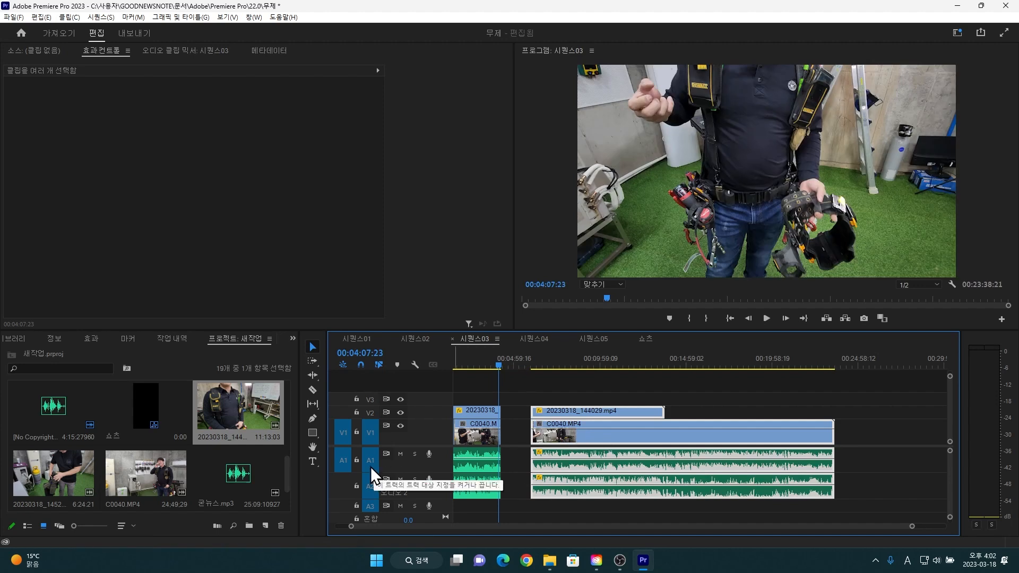
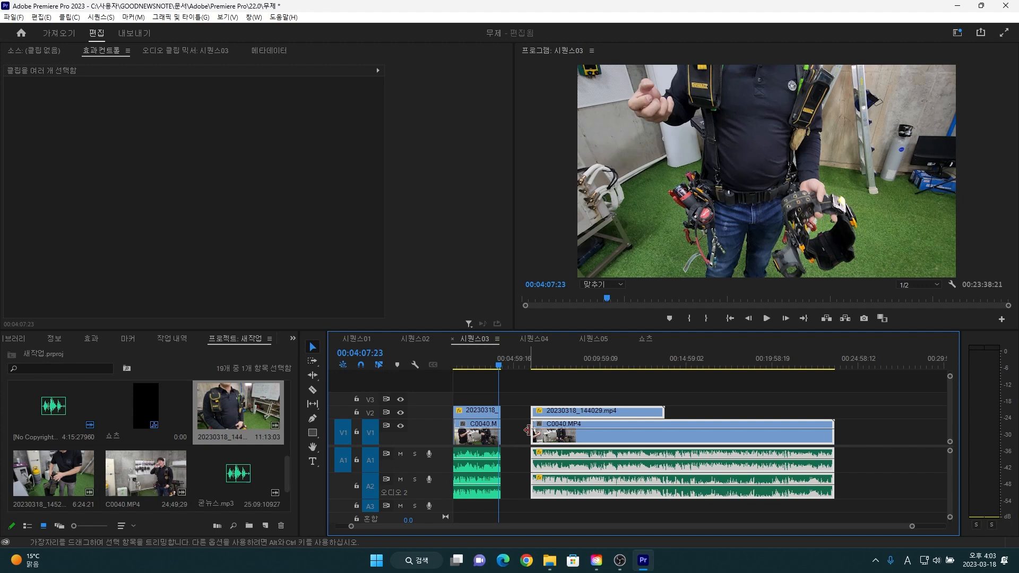
# - Insert the GOOD NEWS logo image clip on V1 in the gap and ripple delete the remaining empty space
pyautogui.scroll(5, 137, 470)
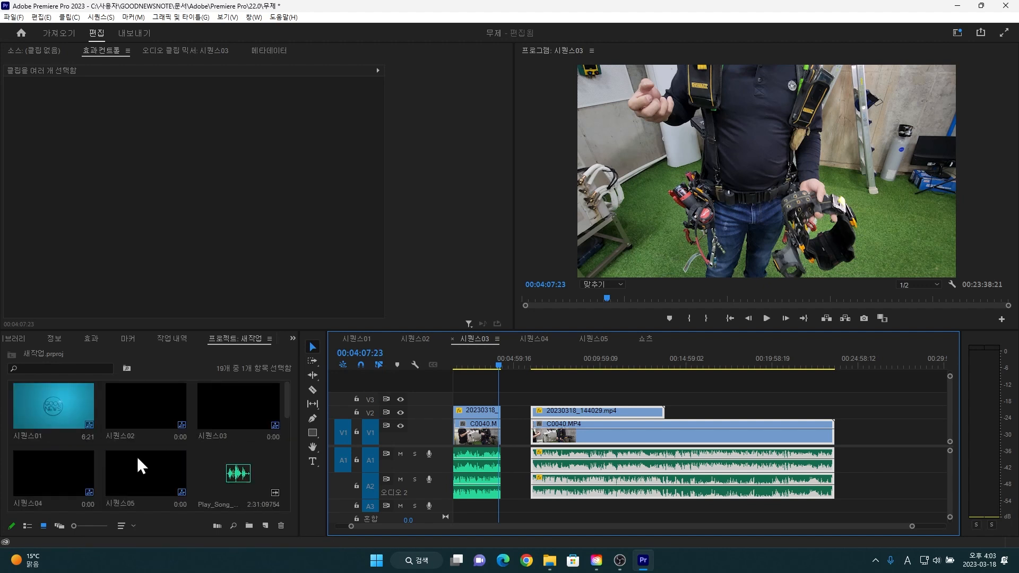
pyautogui.click(225, 403)
pyautogui.moveTo(411, 468); pyautogui.dragTo(524, 434)
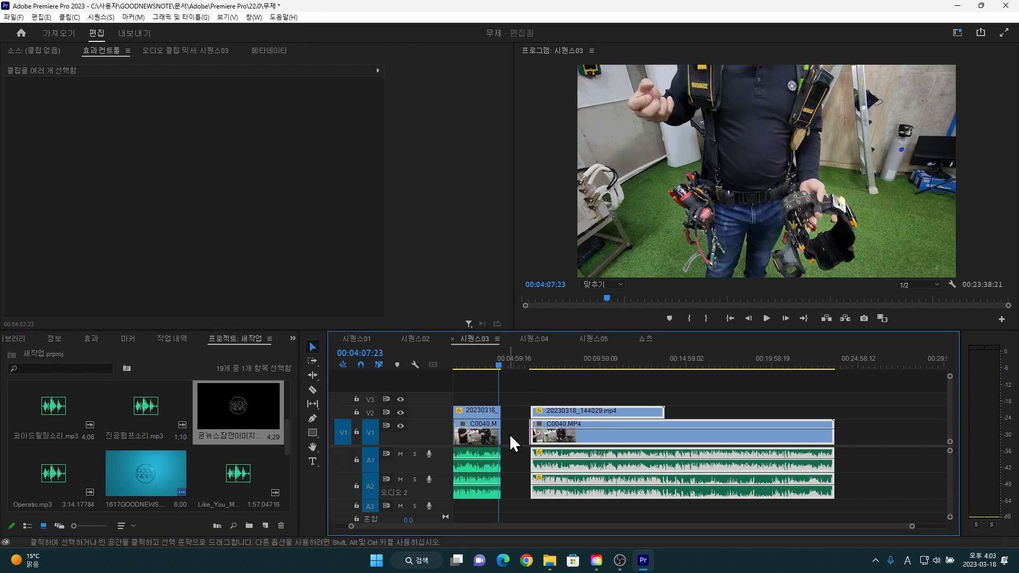
pyautogui.rightClick(511, 432)
pyautogui.click(531, 441)
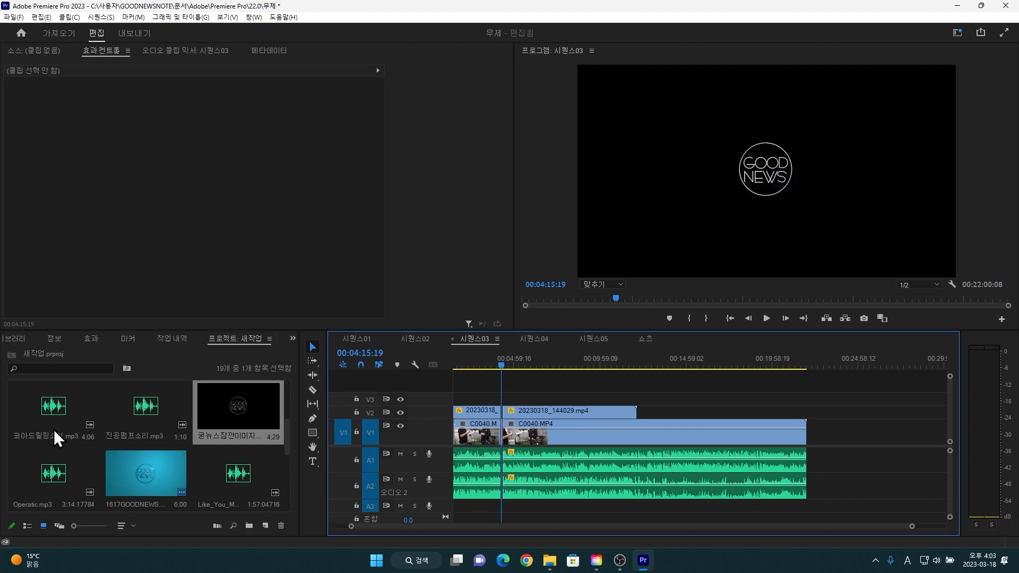
# - Move all clips after the logo image about 3 minutes 25 seconds later to open a new gap
pyautogui.click(130, 428)
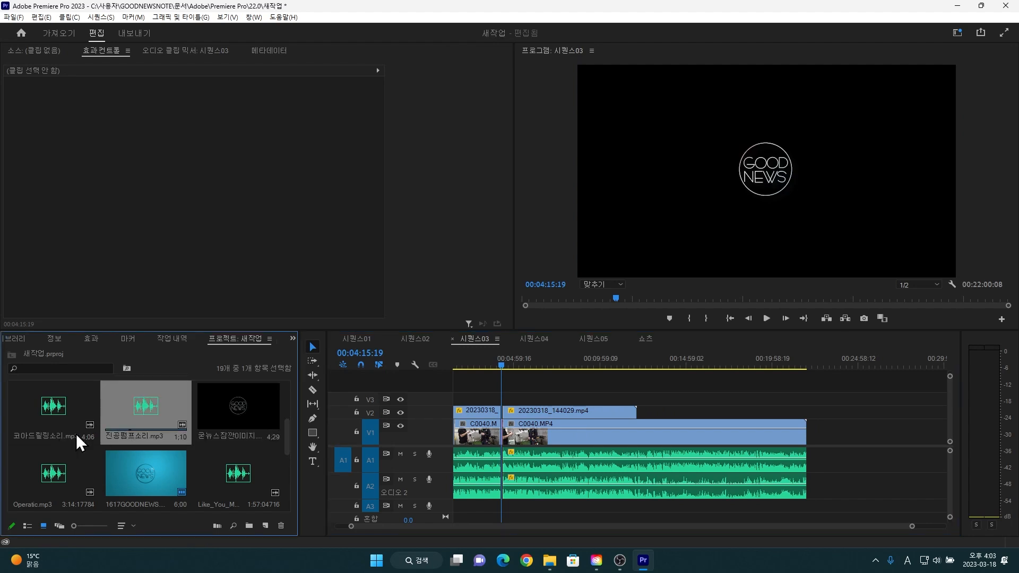
pyautogui.click(46, 432)
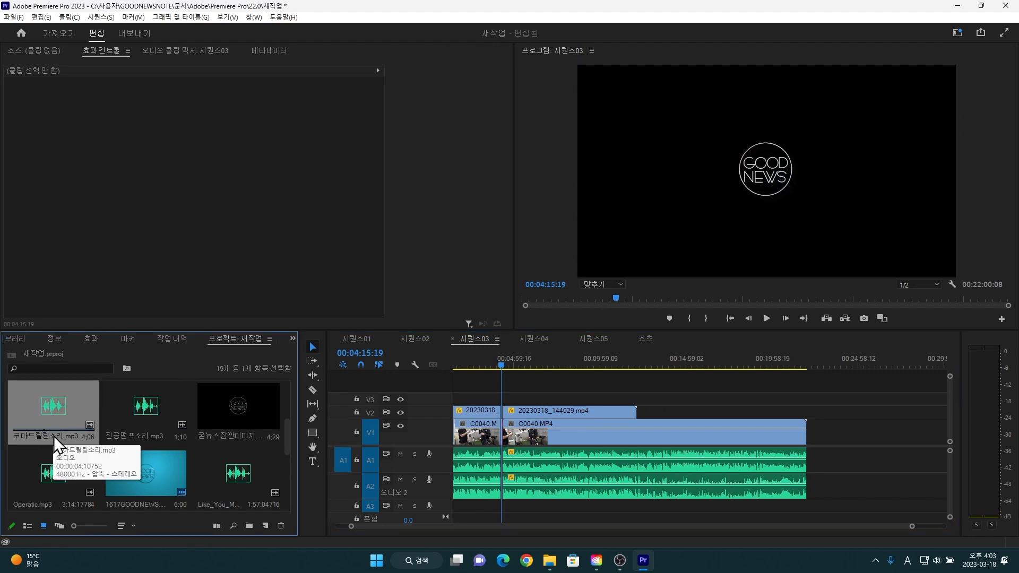
pyautogui.moveTo(532, 390); pyautogui.dragTo(626, 454)
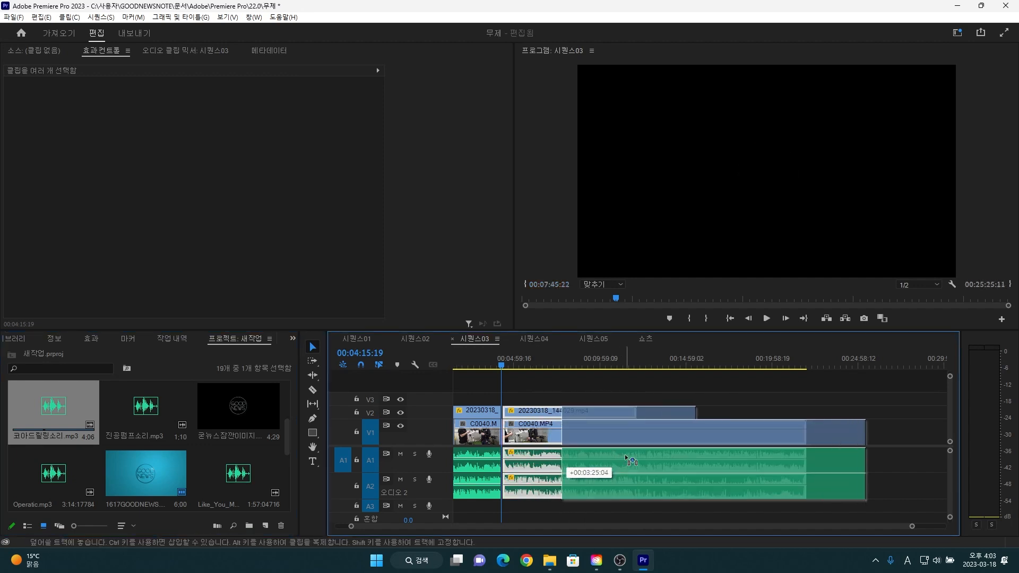
pyautogui.scroll(3, 511, 486)
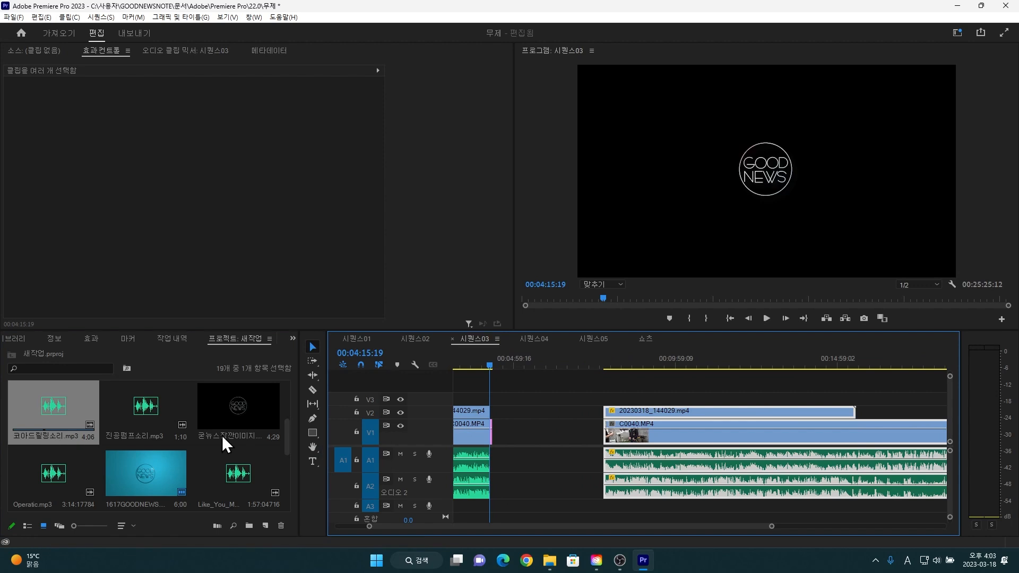
# - Place the 진공펌프소리.mp3 sound effect on A1 in the gap and ripple delete the empty space before it
pyautogui.click(142, 418)
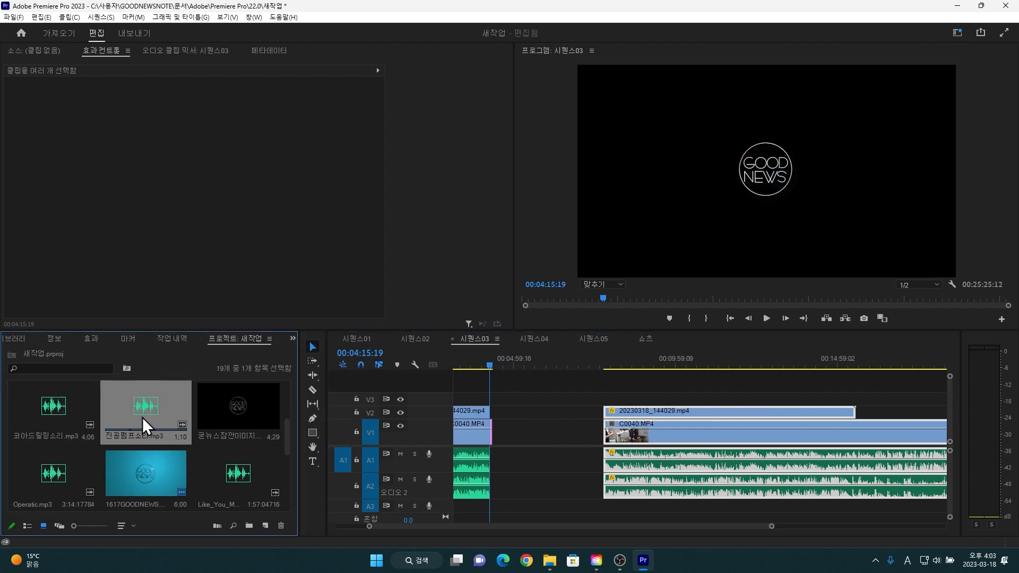
pyautogui.click(504, 461)
pyautogui.rightClick(503, 462)
pyautogui.click(535, 470)
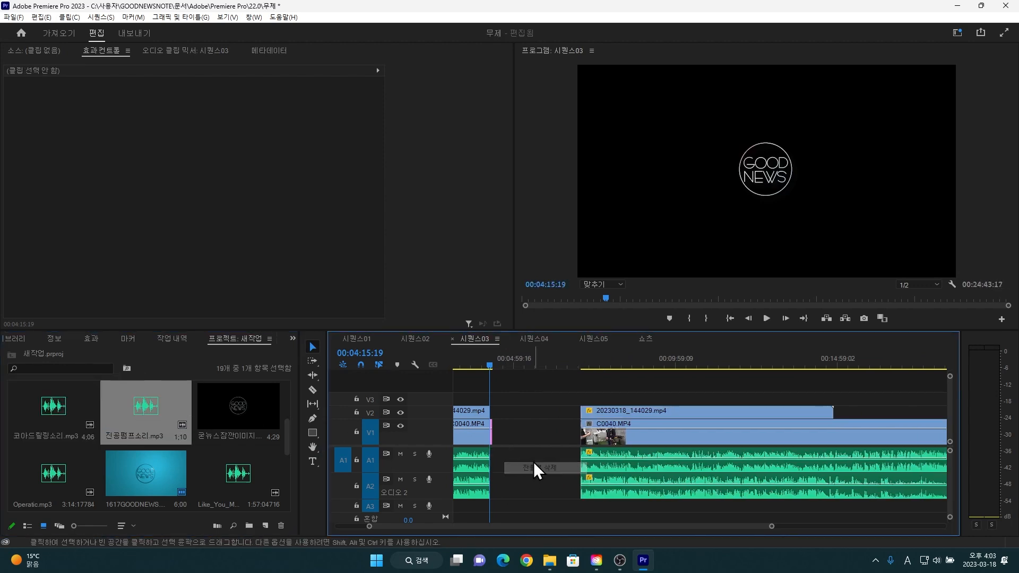
# - Play the GOOD NEWS logo image with its sound effect from 00:04:15:19 and stop at 00:04:16:14
pyautogui.scroll(2, 507, 467)
pyautogui.scroll(1, 508, 472)
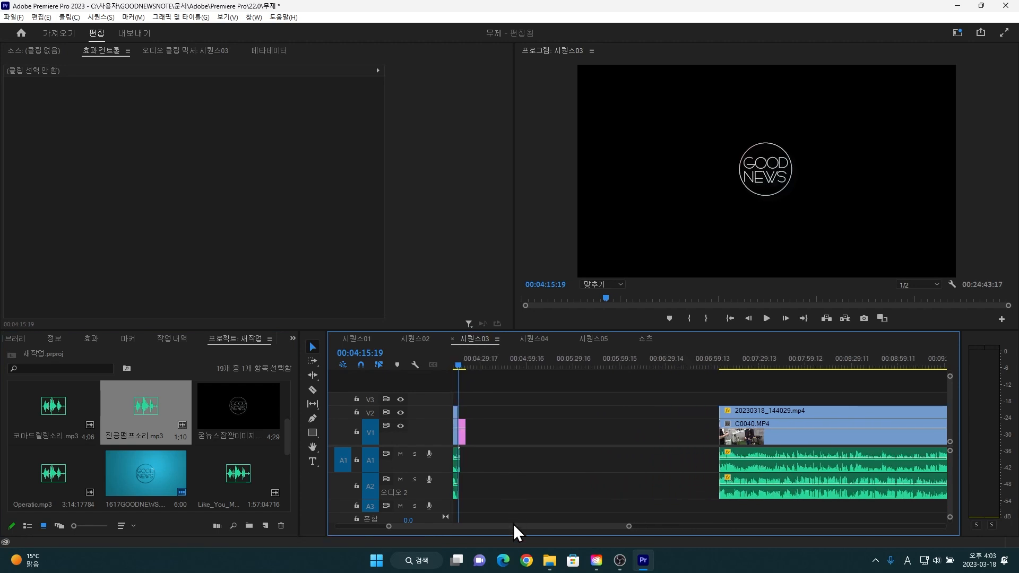
pyautogui.moveTo(490, 526); pyautogui.dragTo(473, 526)
pyautogui.scroll(1, 624, 475)
pyautogui.scroll(2, 625, 475)
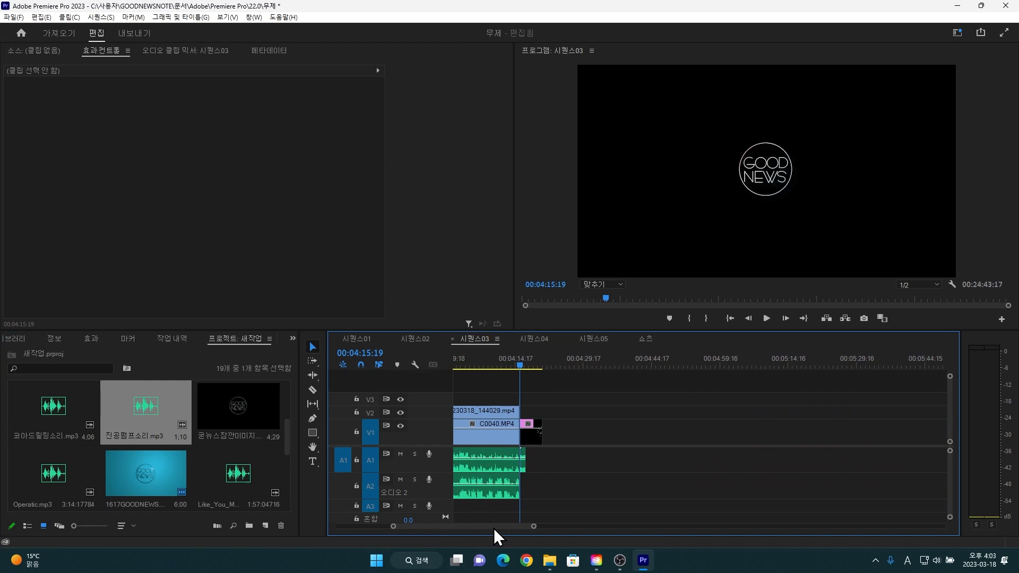
pyautogui.press('space')
pyautogui.press('space')
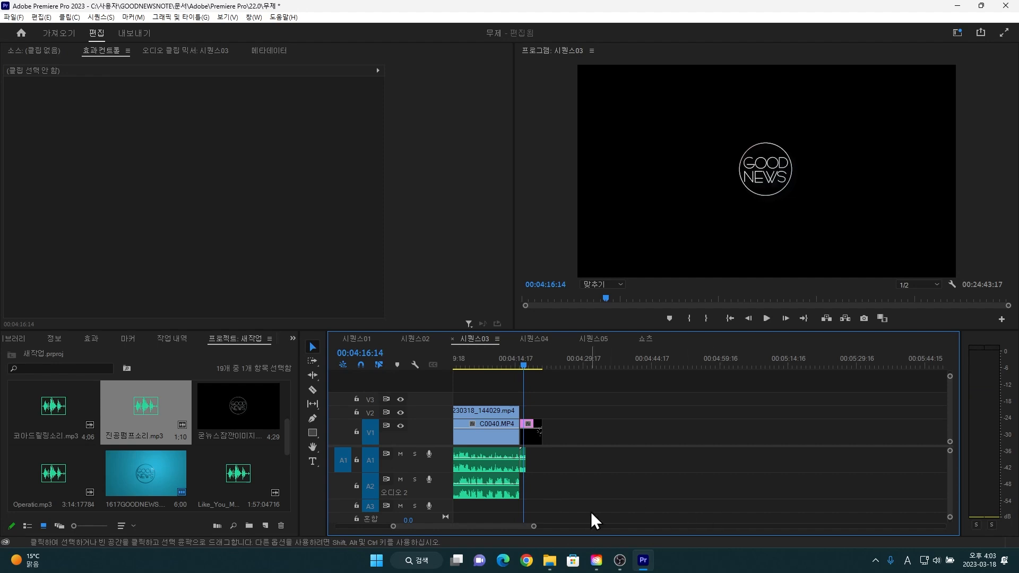
# - Split the logo image clip on V1 at 00:04:16:14 and delete the part after the cut
pyautogui.scroll(5, 559, 480)
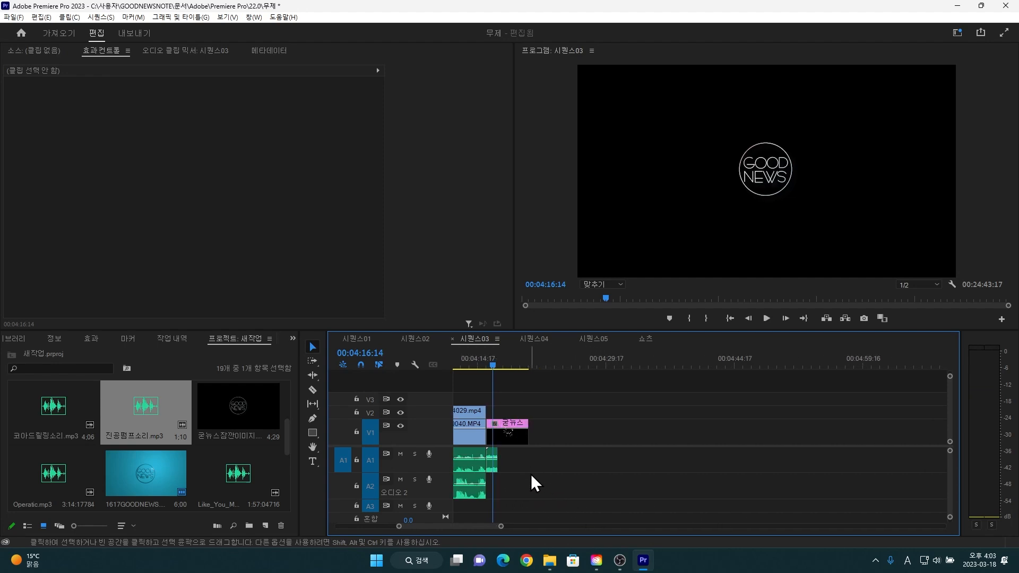
pyautogui.click(508, 469)
pyautogui.press('c')
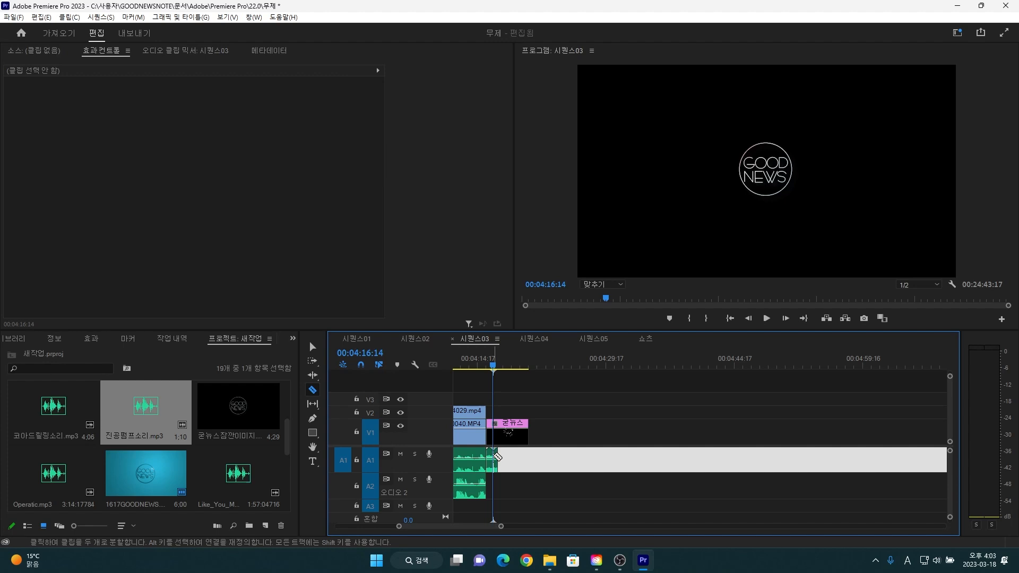
pyautogui.click(494, 433)
pyautogui.press('v')
pyautogui.click(519, 428)
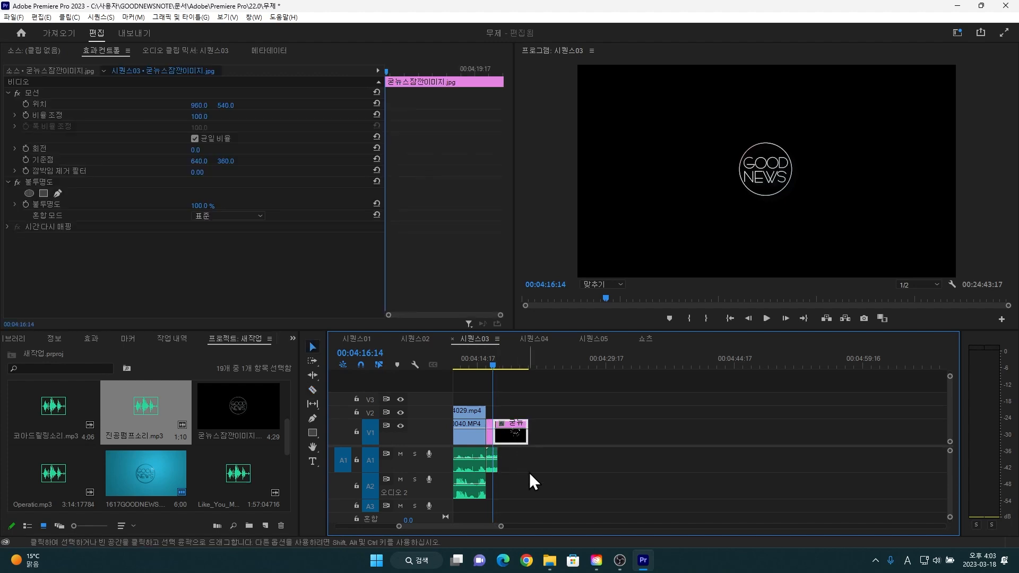
pyautogui.press('Delete')
# - Ripple delete the empty space between the shortened logo image and the following clips
pyautogui.click(502, 437)
pyautogui.rightClick(501, 438)
pyautogui.click(533, 448)
# - Play back the logo transition from 00:04:13:12 into the following shot to check it
pyautogui.scroll(-2, 526, 383)
pyautogui.click(506, 360)
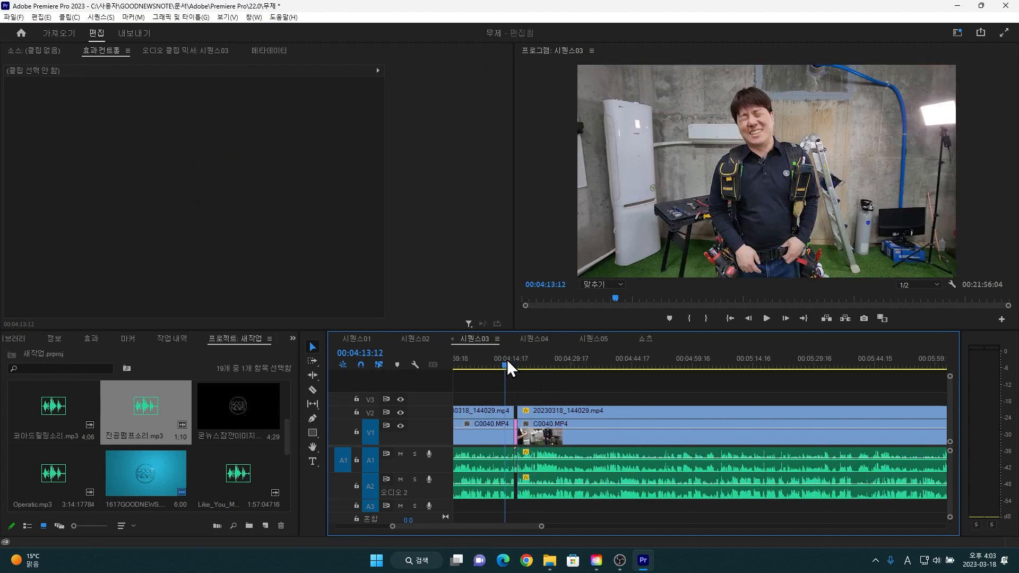
pyautogui.press('space')
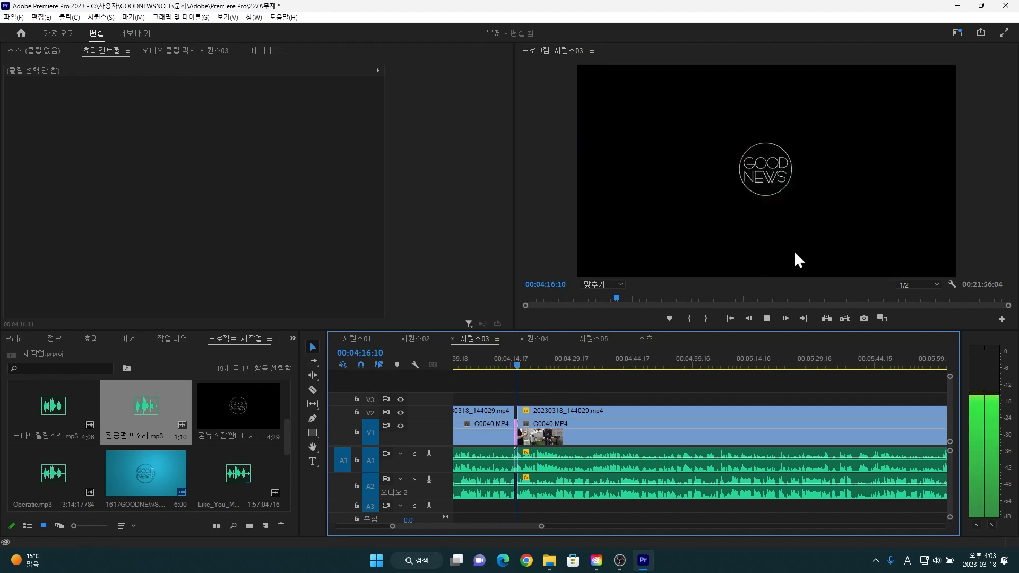
pyautogui.click(766, 318)
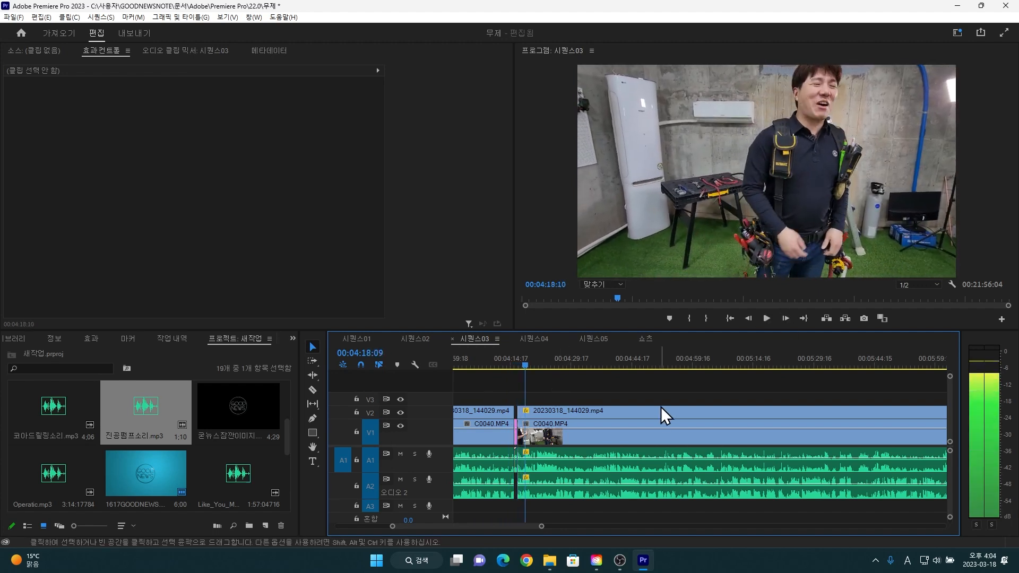
# - Place the Like_You_Mean_It.mp3 music on A1 beyond the end of the last C0040.MP4 clip
pyautogui.scroll(-2, 553, 386)
pyautogui.scroll(-8, 478, 387)
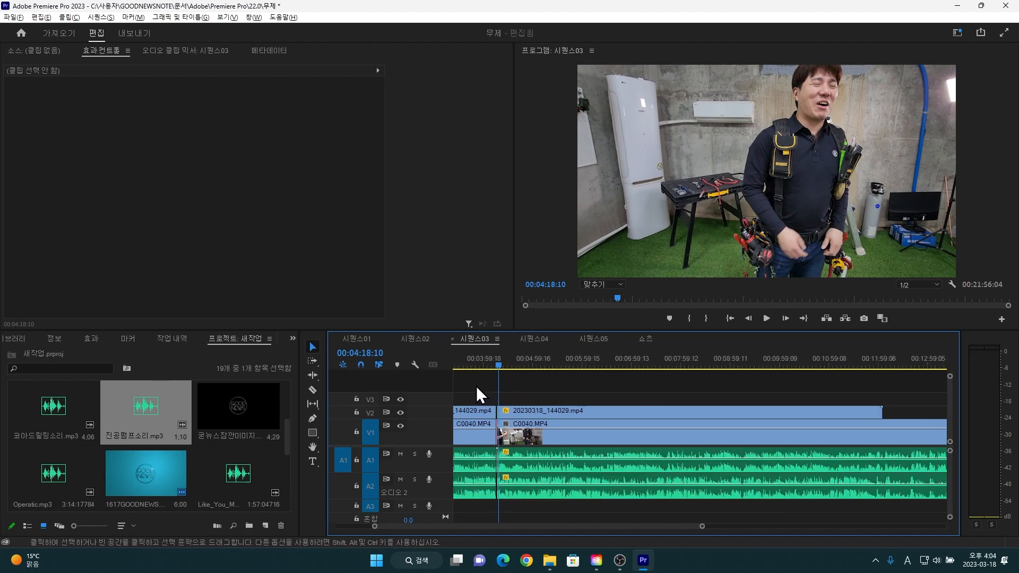
pyautogui.scroll(-1, 539, 388)
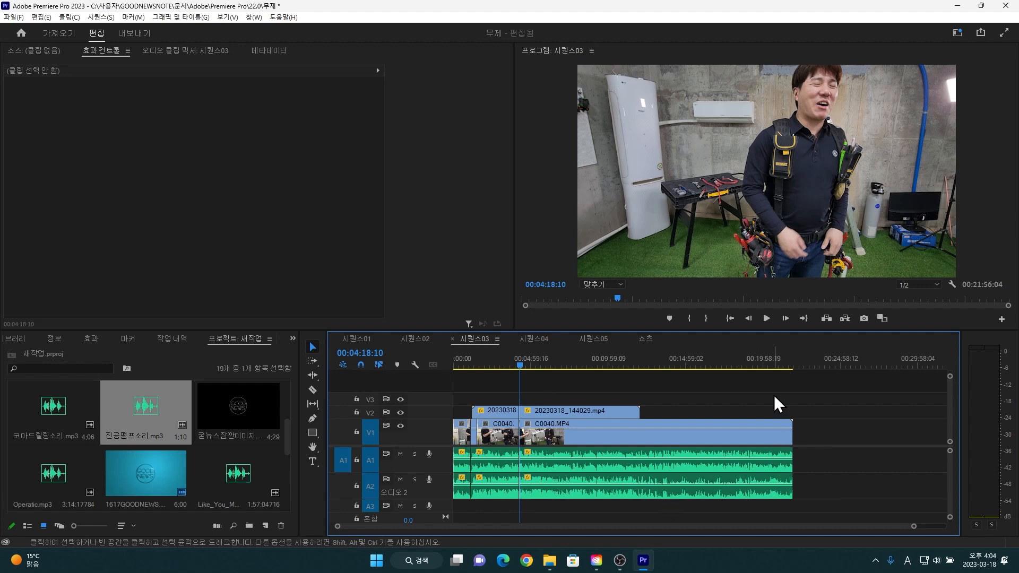
pyautogui.moveTo(792, 363); pyautogui.dragTo(794, 378)
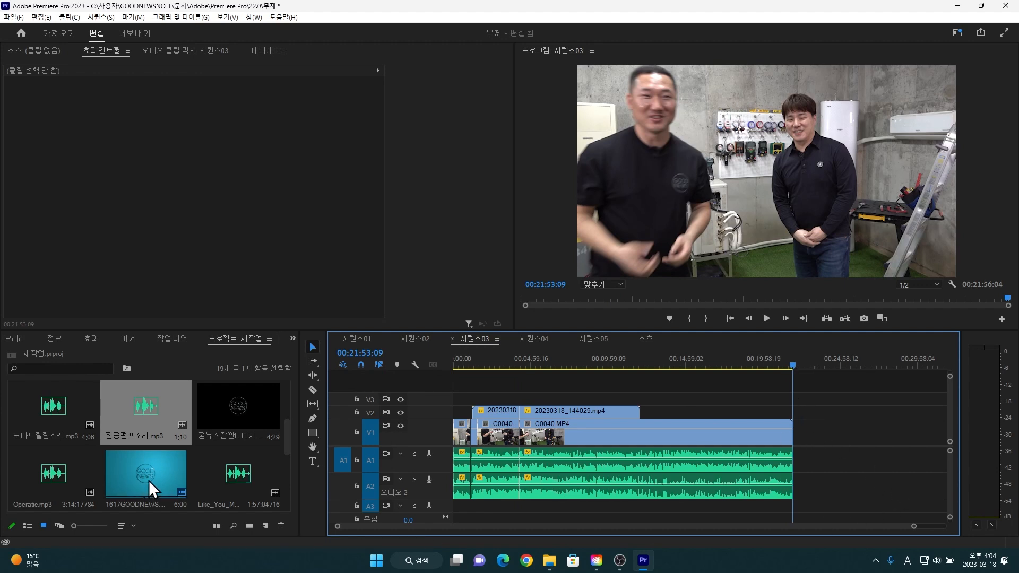
pyautogui.click(236, 476)
pyautogui.moveTo(228, 480); pyautogui.dragTo(820, 431)
# - Cut off the quiet intro of the Like_You_Mean_It.mp3 clip and ripple delete the empty space before it
pyautogui.scroll(8, 820, 425)
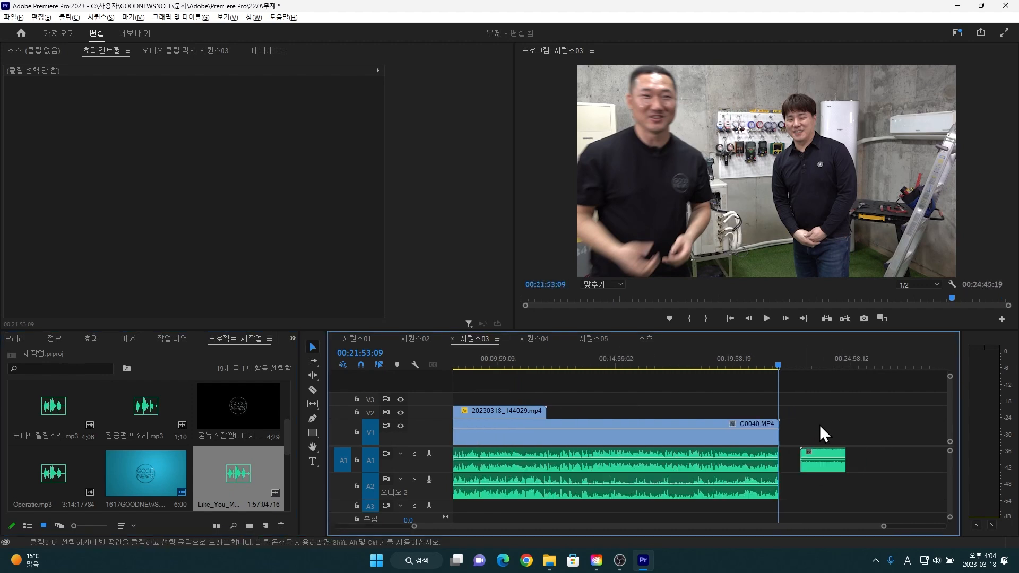
pyautogui.click(775, 455)
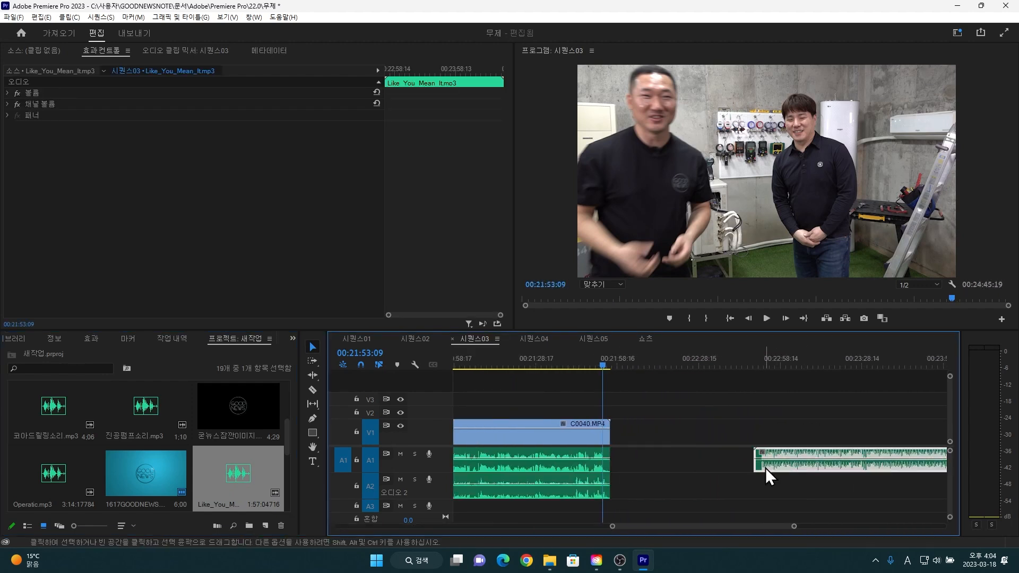
pyautogui.press('c')
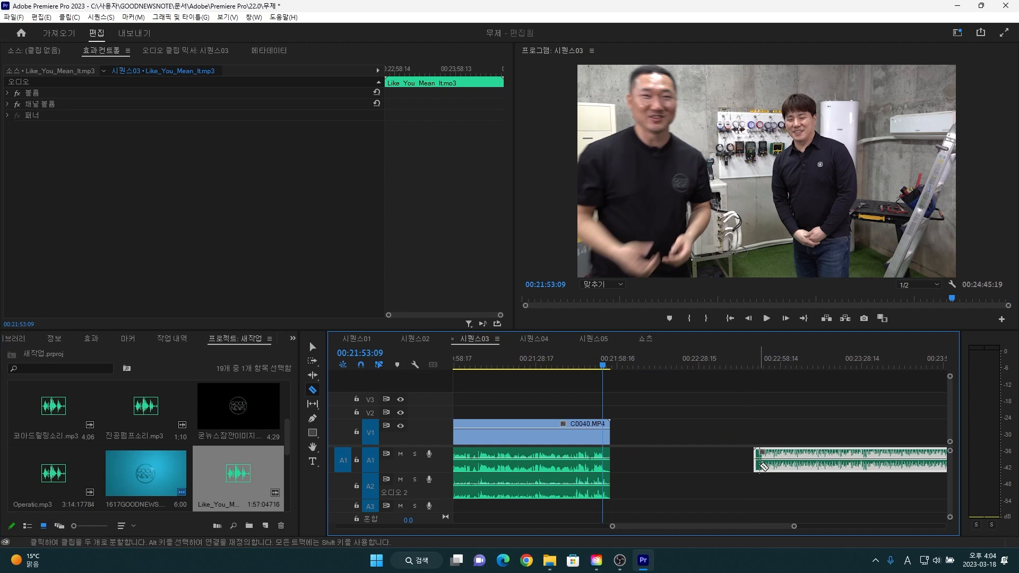
pyautogui.keyDown('alt'); pyautogui.scroll(2, 768, 489); pyautogui.keyUp('alt')
pyautogui.keyDown('alt'); pyautogui.scroll(2, 768, 488); pyautogui.keyUp('alt')
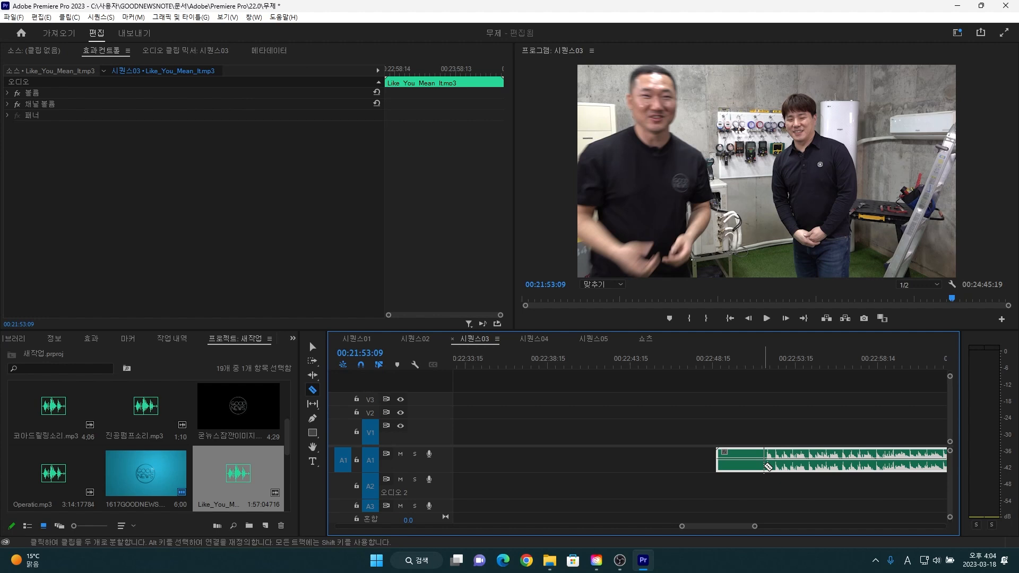
pyautogui.click(765, 467)
pyautogui.press('v')
pyautogui.moveTo(701, 423); pyautogui.dragTo(729, 477)
pyautogui.press('Delete')
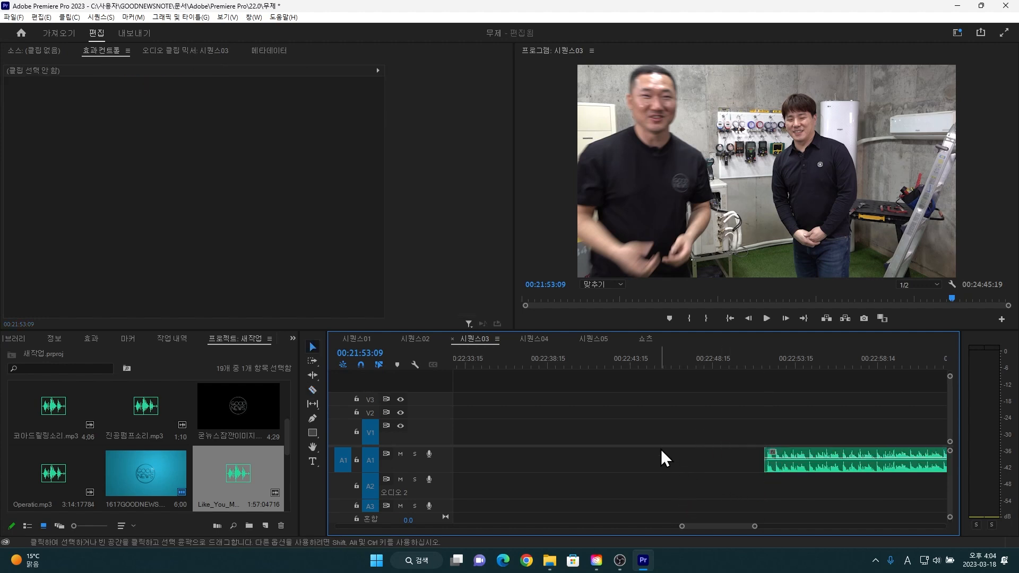
pyautogui.rightClick(661, 458)
pyautogui.click(672, 464)
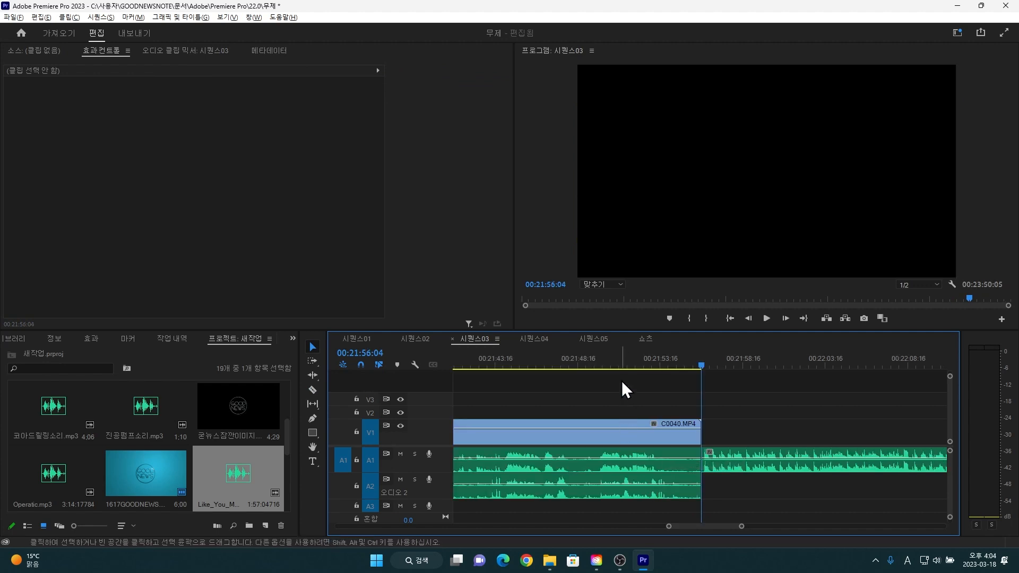
# - Move the playhead to 00:22:16:04, 20 seconds after the start of the closing music
pyautogui.scroll(-2, 622, 380)
pyautogui.scroll(-1, 621, 380)
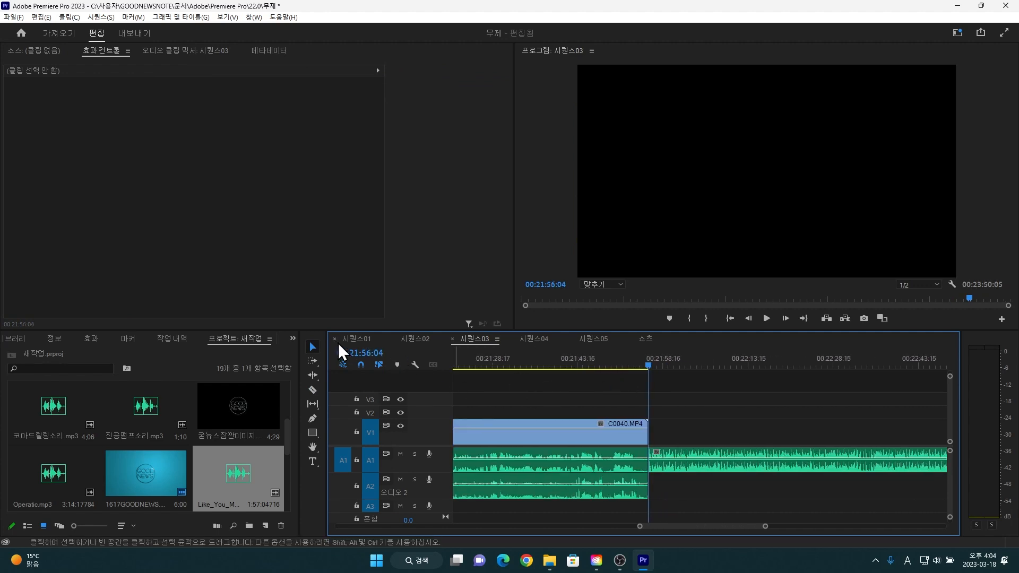
pyautogui.click(364, 354)
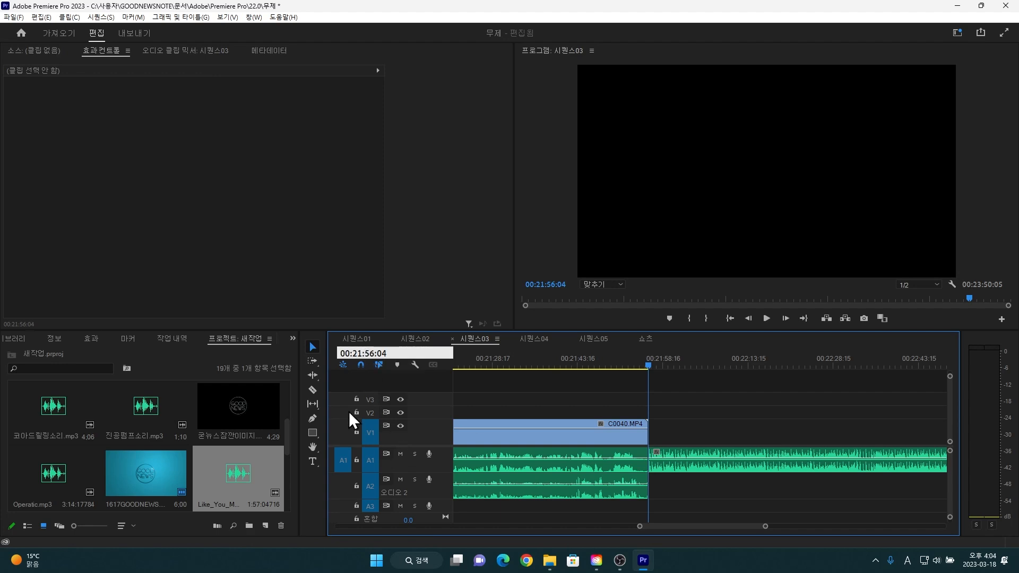
pyautogui.press('Delete')
pyautogui.write('1')
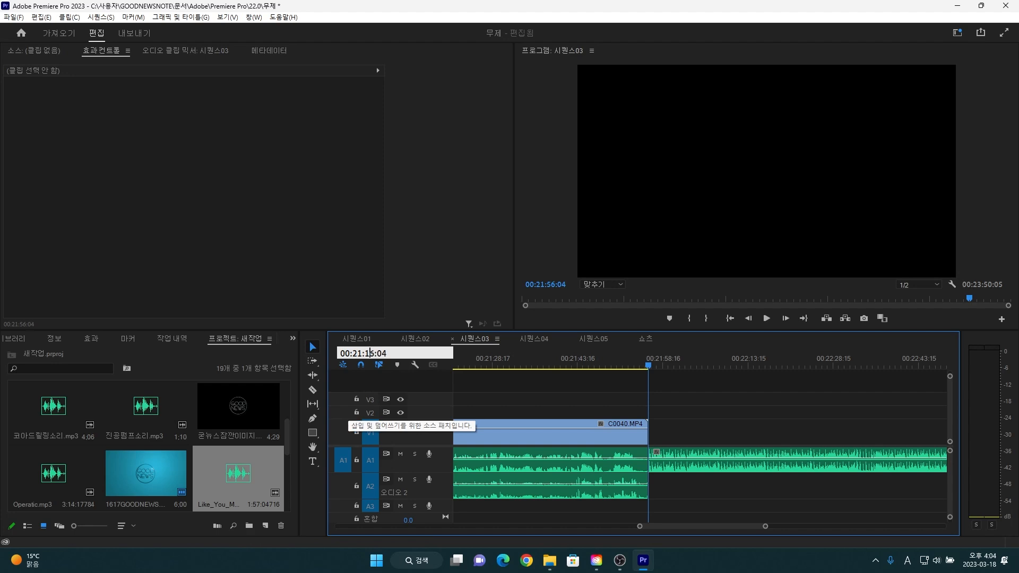
pyautogui.press('Delete')
pyautogui.write('2')
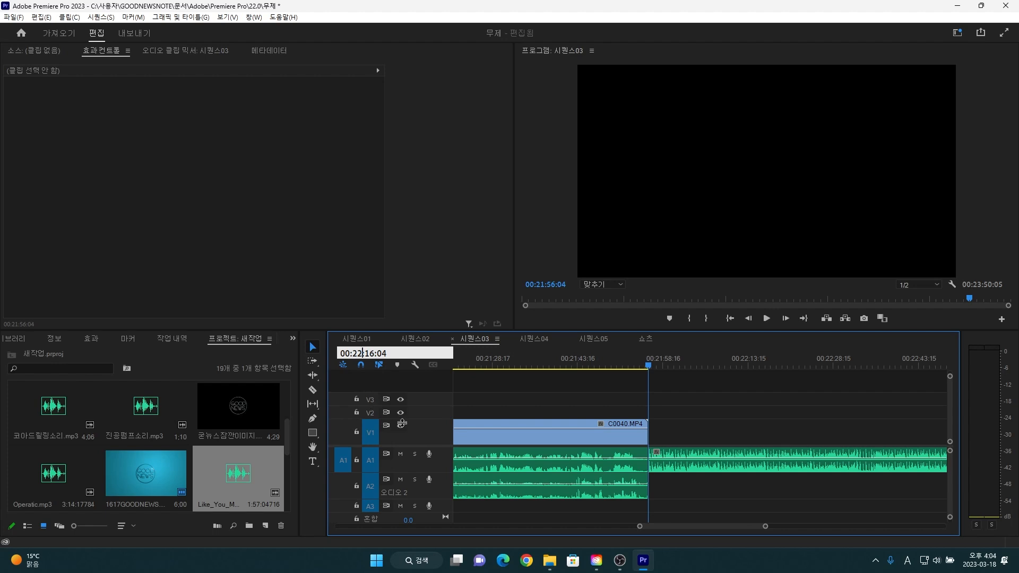
pyautogui.press('Return')
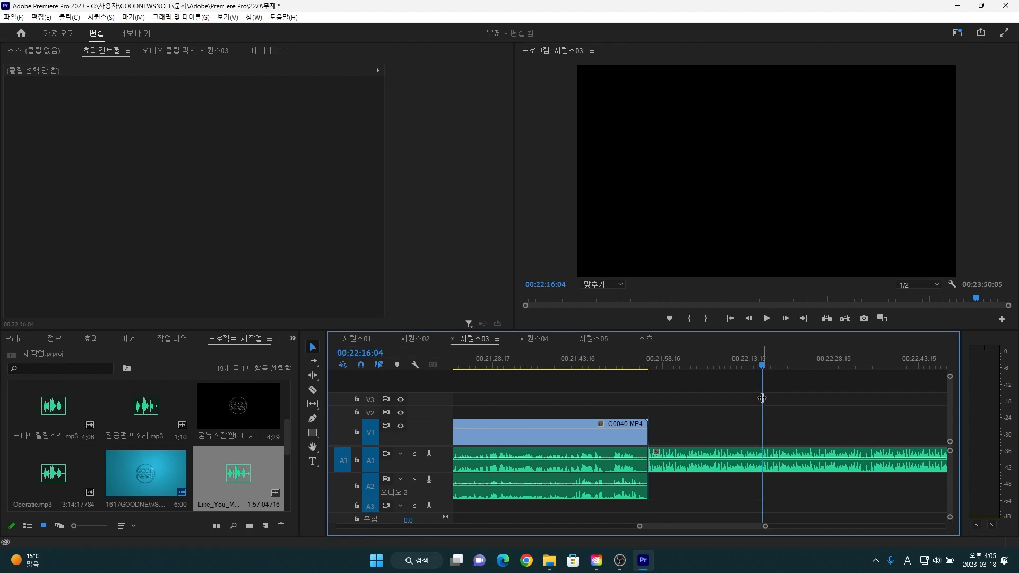
# - Split the closing music on A1 at 00:22:16:04 and delete the part after the cut
pyautogui.press('c')
pyautogui.click(765, 461)
pyautogui.press('v')
pyautogui.click(789, 462)
pyautogui.press('Delete')
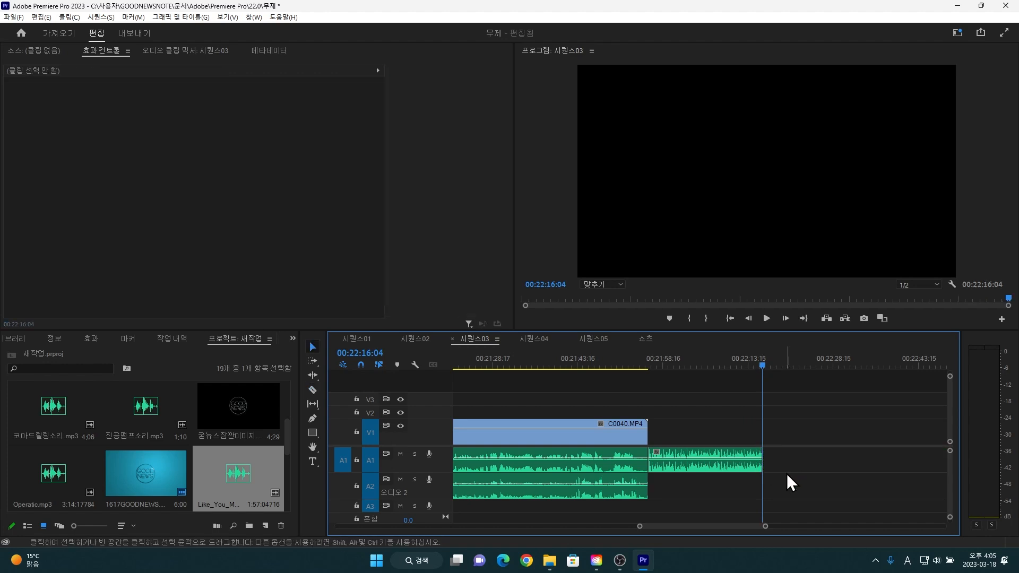
# - Play the closing music clip from 00:21:58:02 and lower its audio gain
pyautogui.click(692, 450)
pyautogui.click(660, 358)
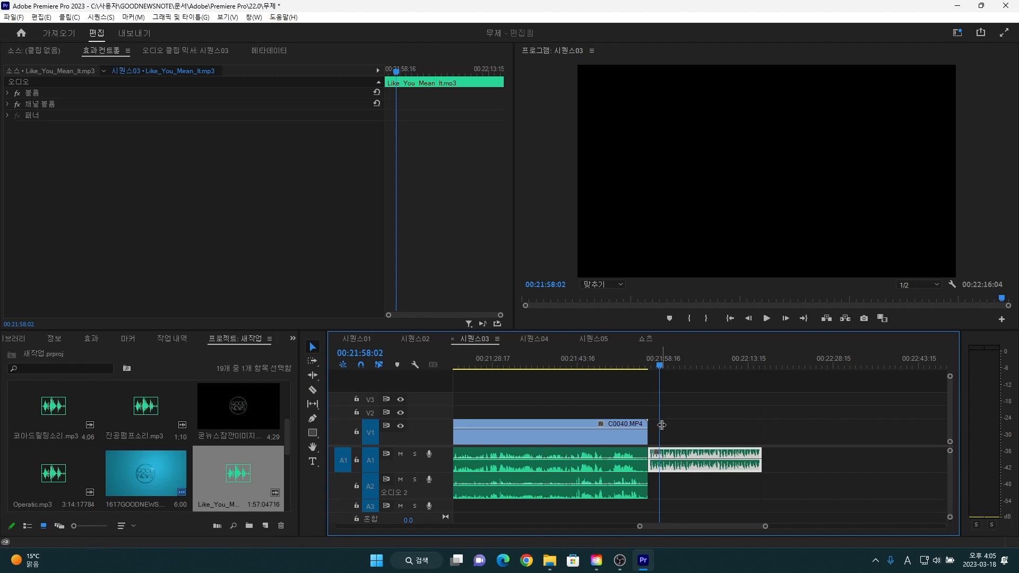
pyautogui.press('space')
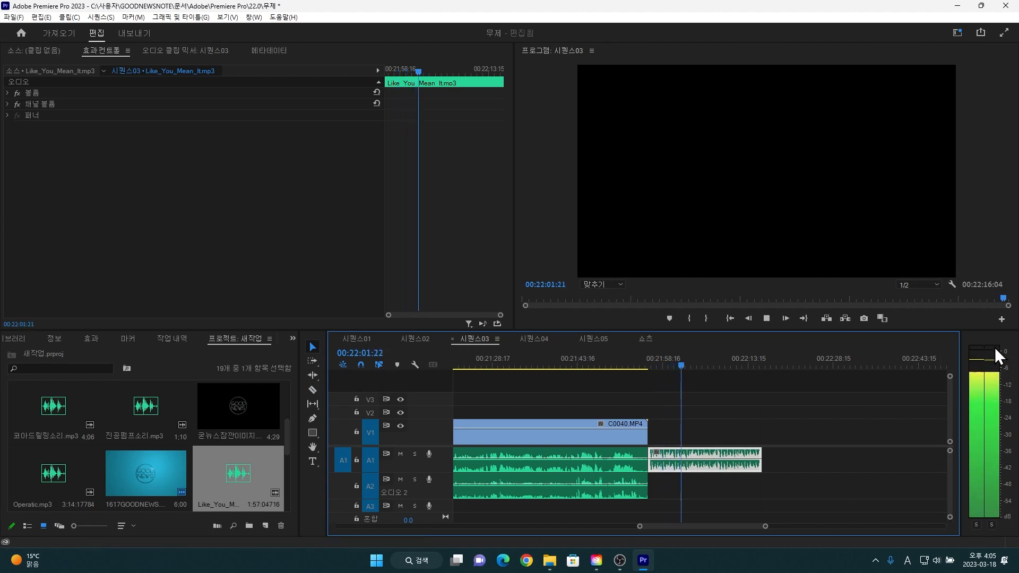
pyautogui.rightClick(708, 451)
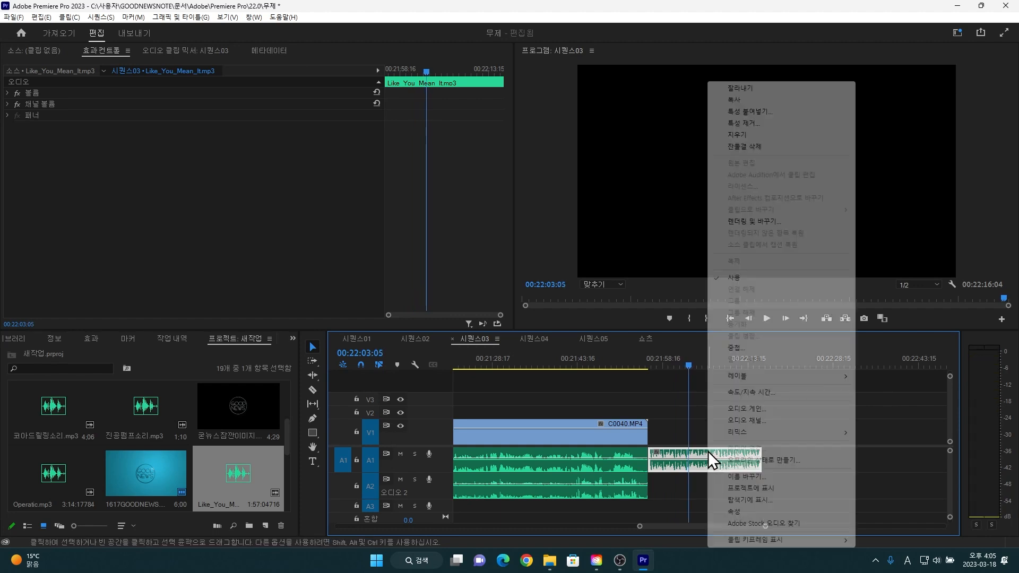
pyautogui.click(775, 409)
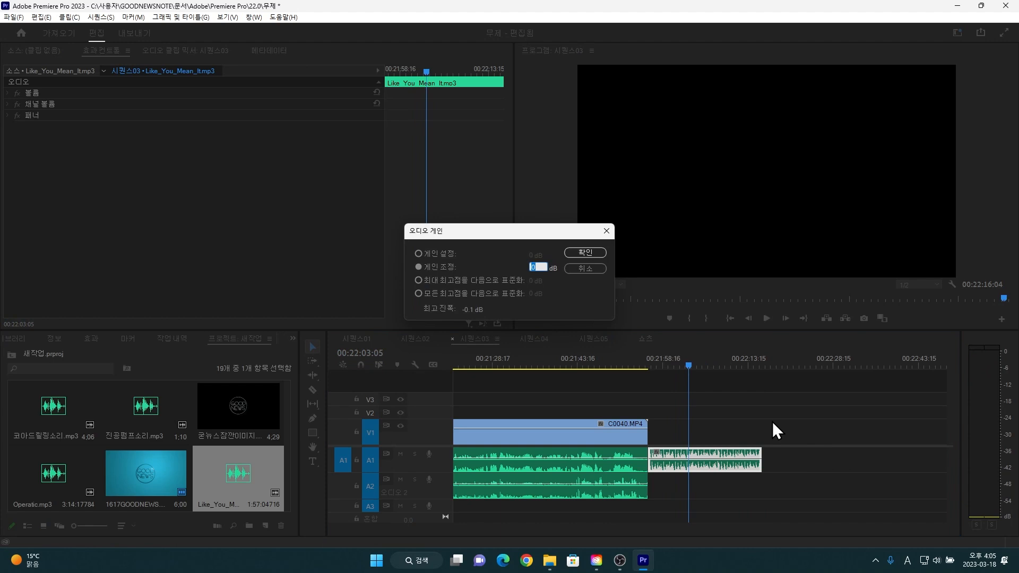
pyautogui.press('Return')
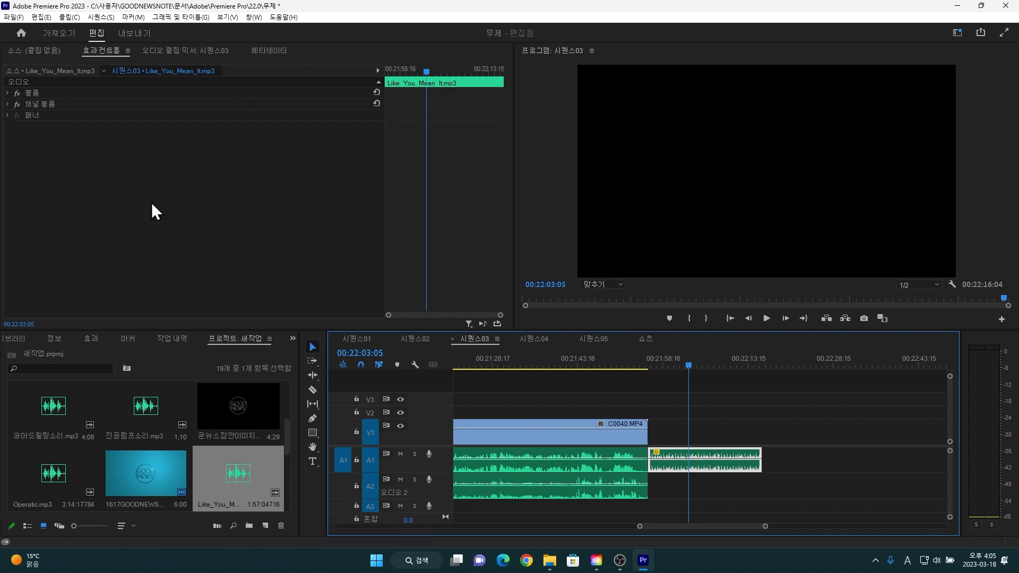
# - Look over the whole 시퀀스03 timeline from its start and open its export settings
pyautogui.click(139, 34)
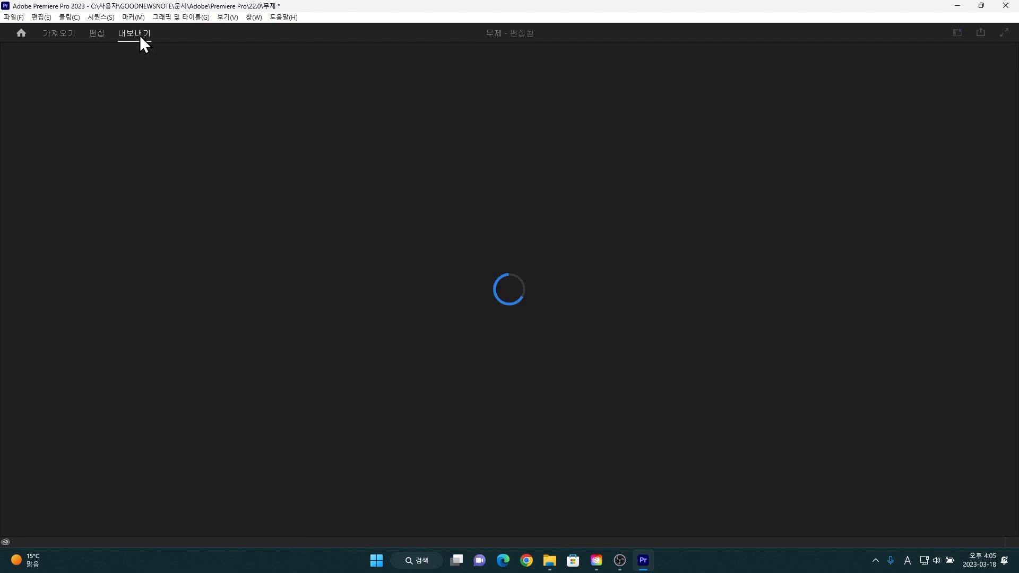
pyautogui.click(104, 33)
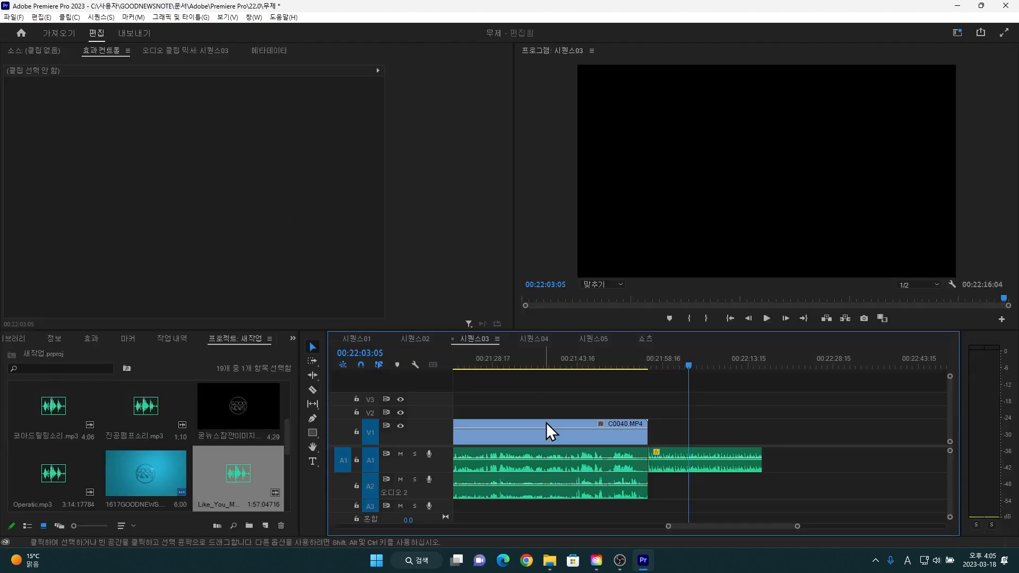
pyautogui.moveTo(717, 525); pyautogui.dragTo(335, 515)
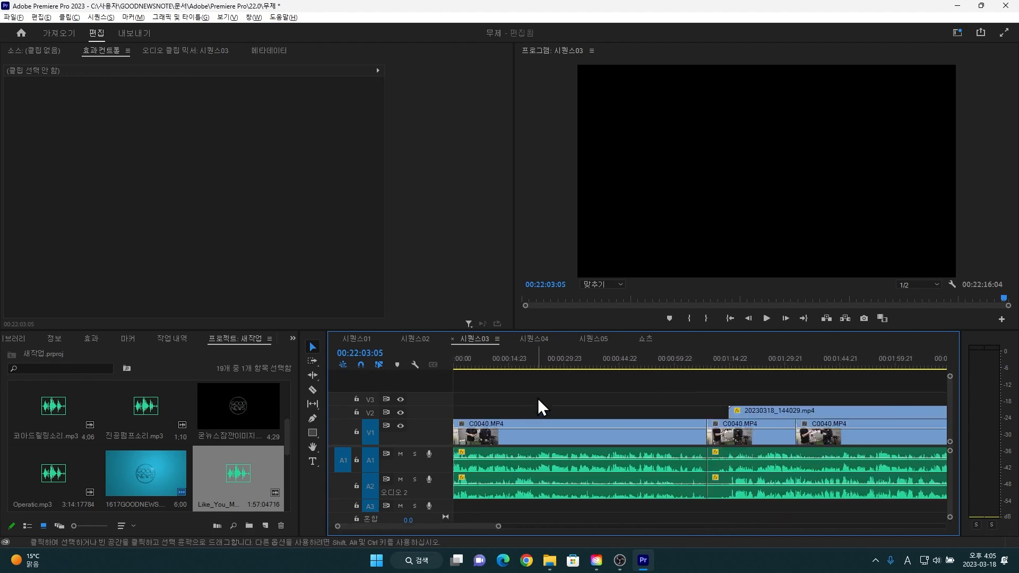
pyautogui.scroll(-10, 493, 381)
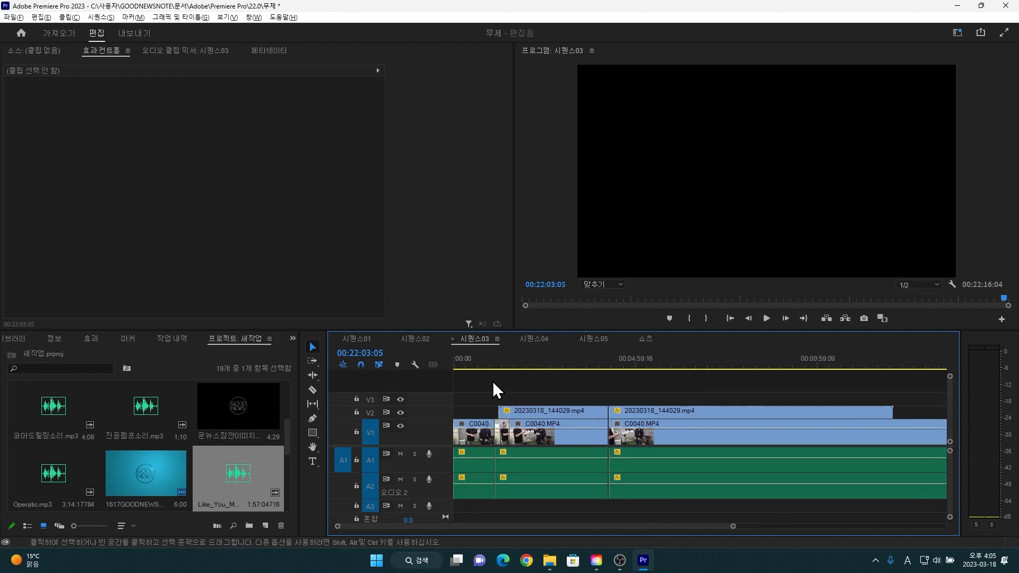
pyautogui.scroll(-2, 492, 380)
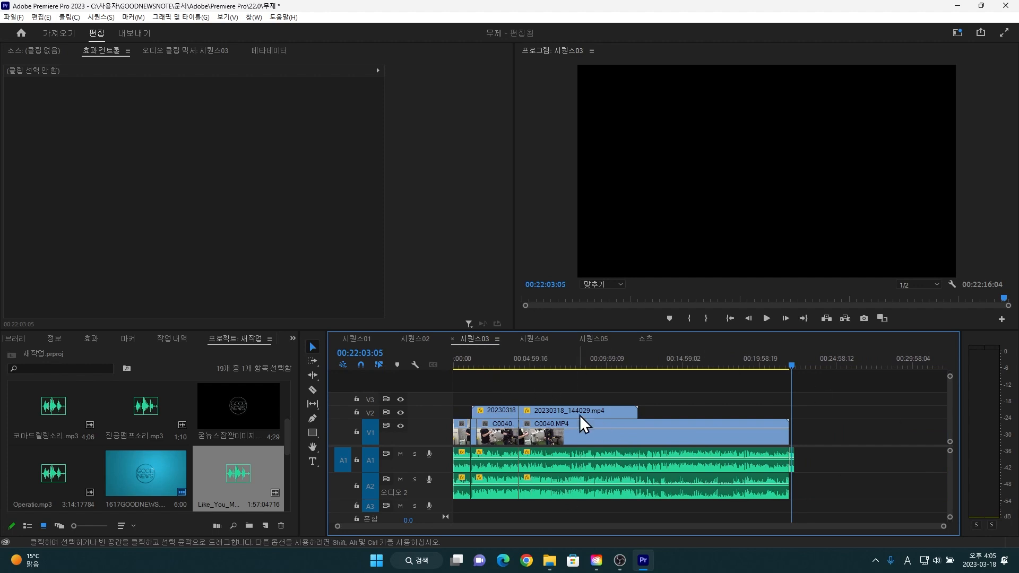
pyautogui.click(133, 34)
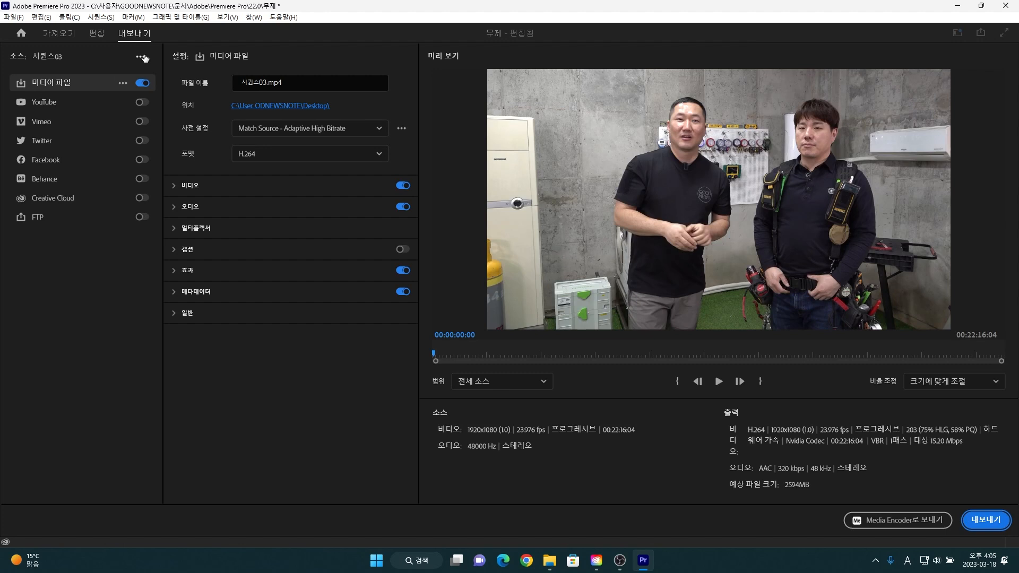
# - Reopen the export settings of 시퀀스03 and examine the file name and the available export presets
pyautogui.click(98, 35)
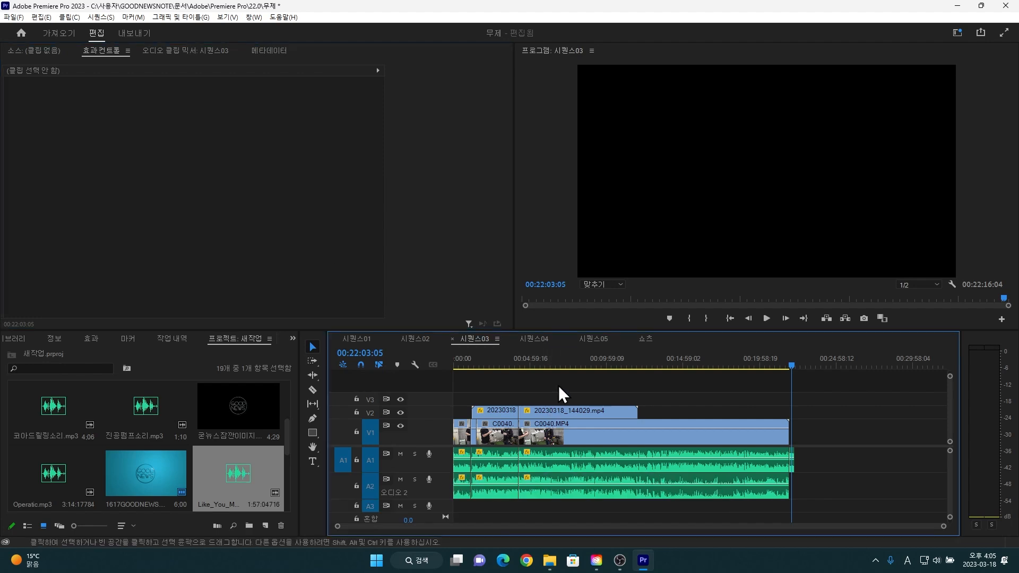
pyautogui.hotkey('ctrl', 'm')
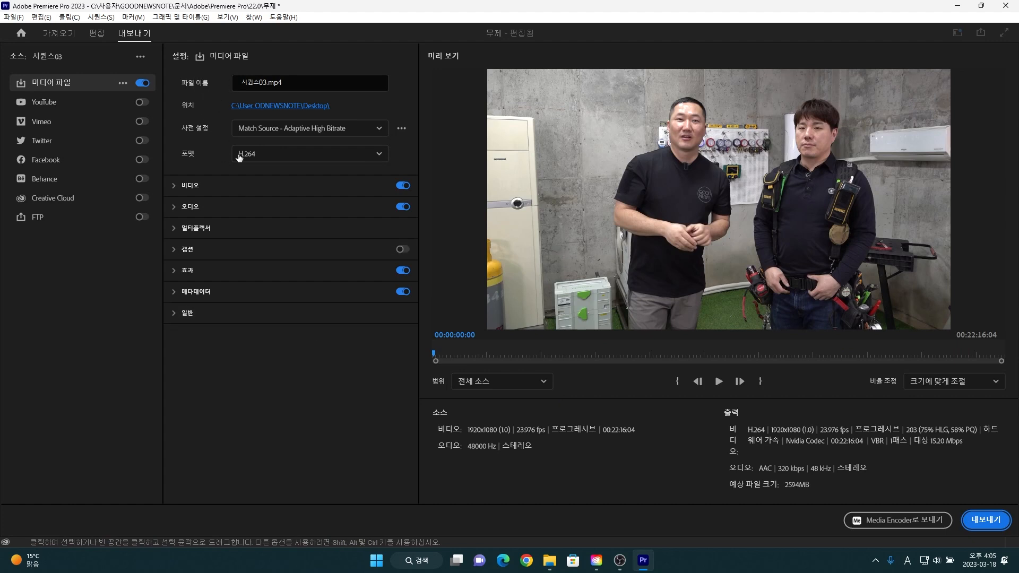
pyautogui.click(291, 83)
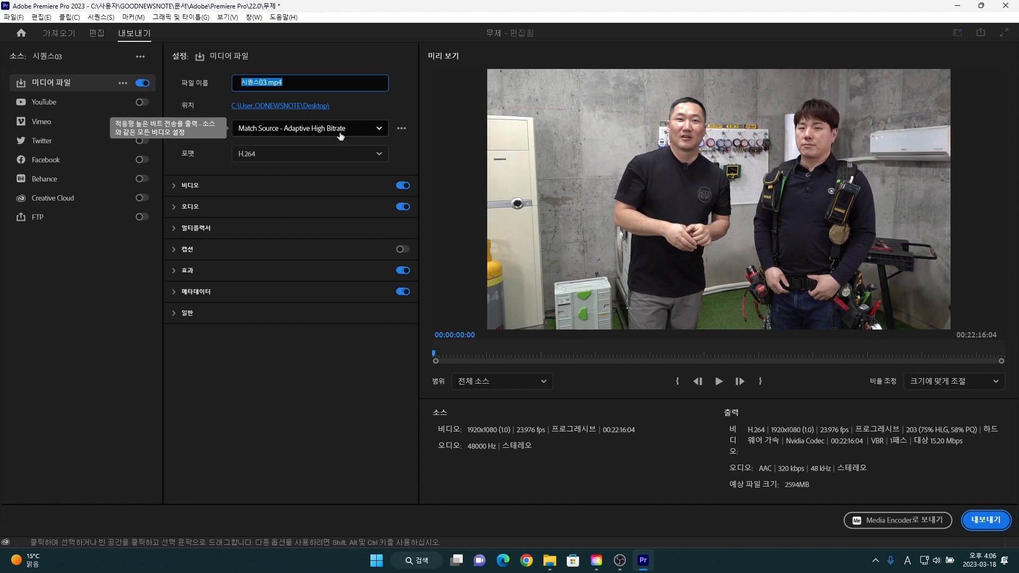
pyautogui.click(376, 132)
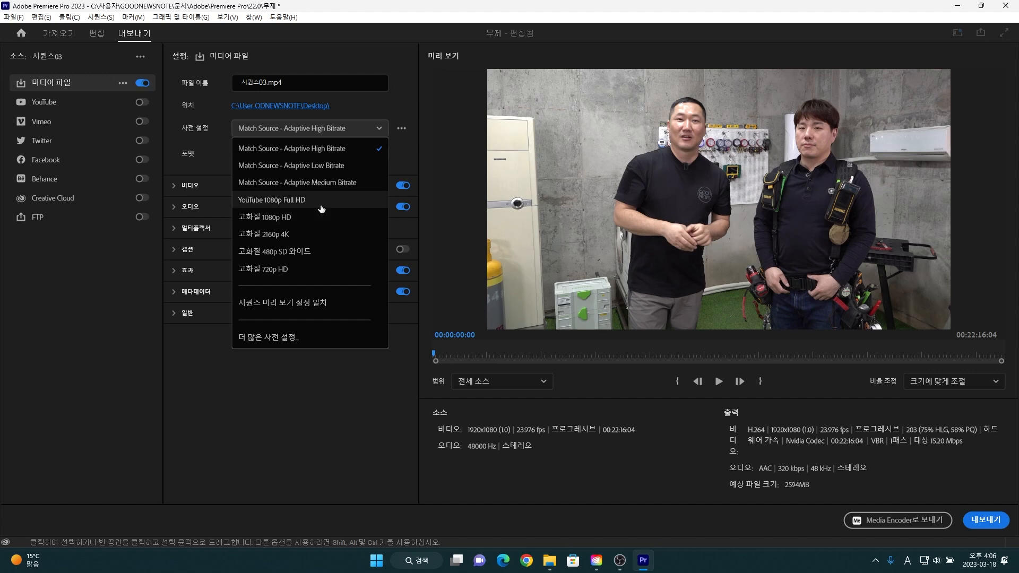
pyautogui.click(294, 418)
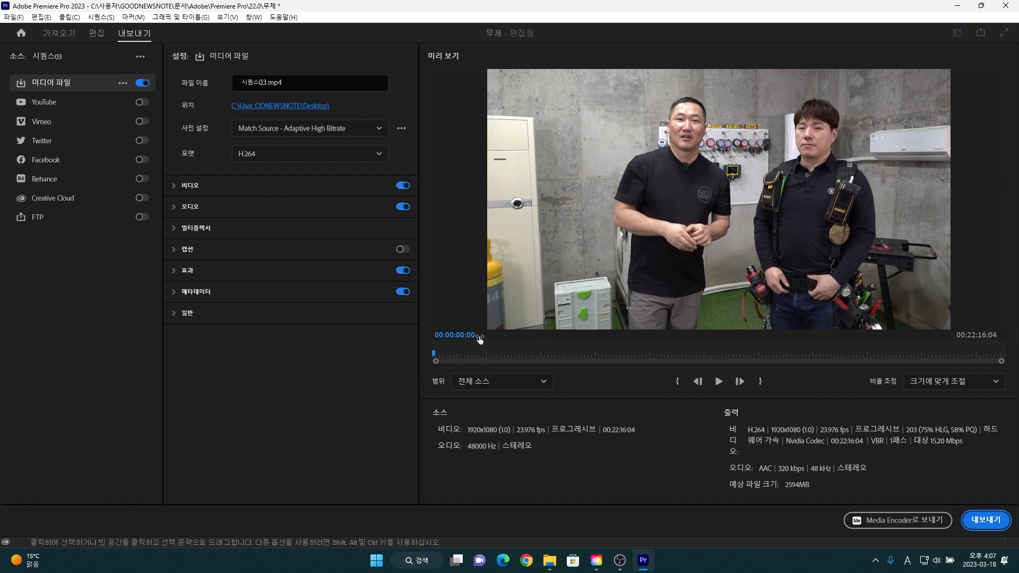
# - Return to editing 시퀀스03, move the timeline playhead to 00:08:39:05 and copy its timecode
pyautogui.moveTo(529, 348); pyautogui.dragTo(614, 357)
pyautogui.click(603, 355)
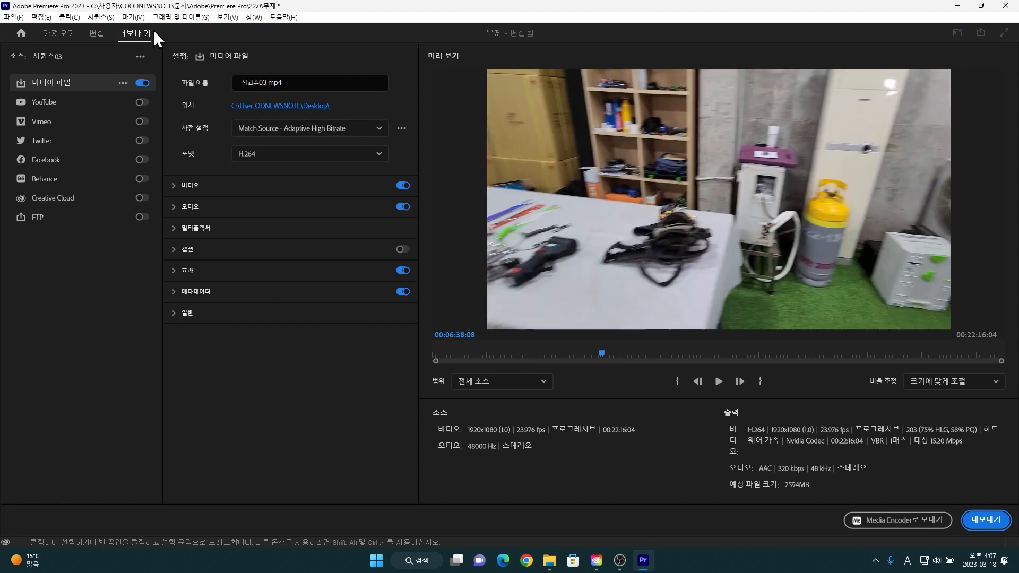
pyautogui.click(97, 33)
pyautogui.click(586, 359)
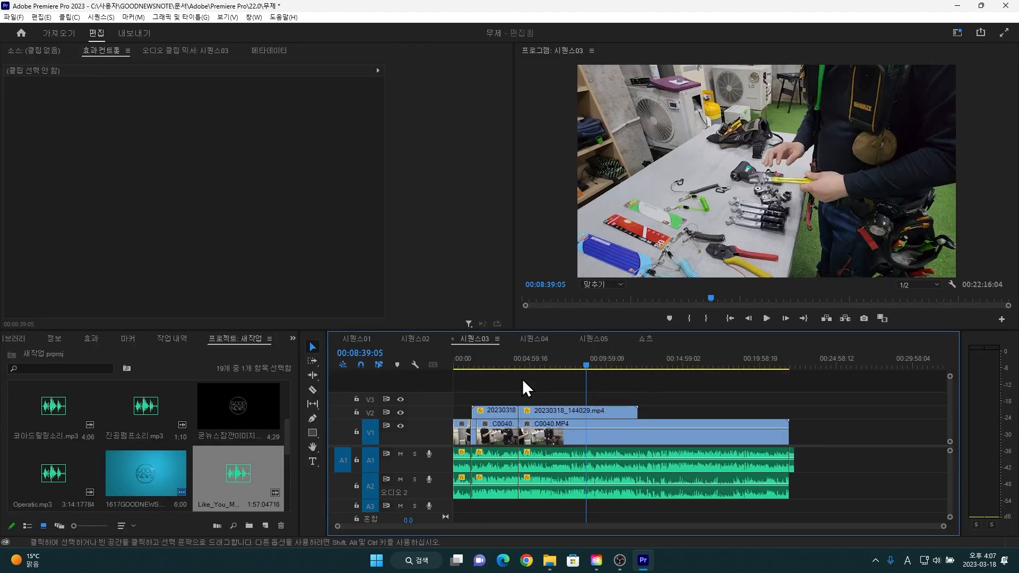
pyautogui.click(341, 352)
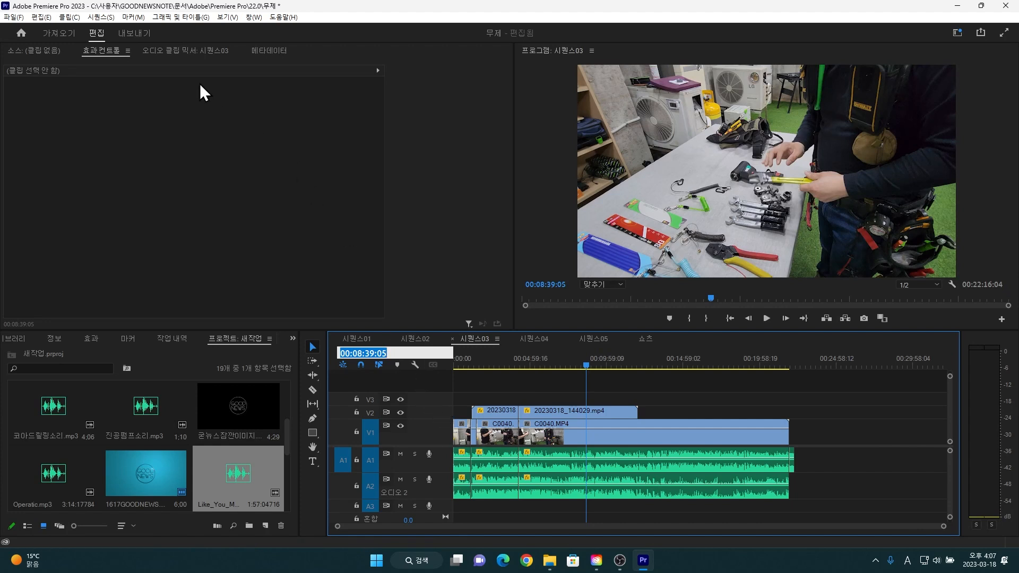
# - In the export settings, set the preview position to 00:08:39:05 and mark it as the start of the export range
pyautogui.click(139, 33)
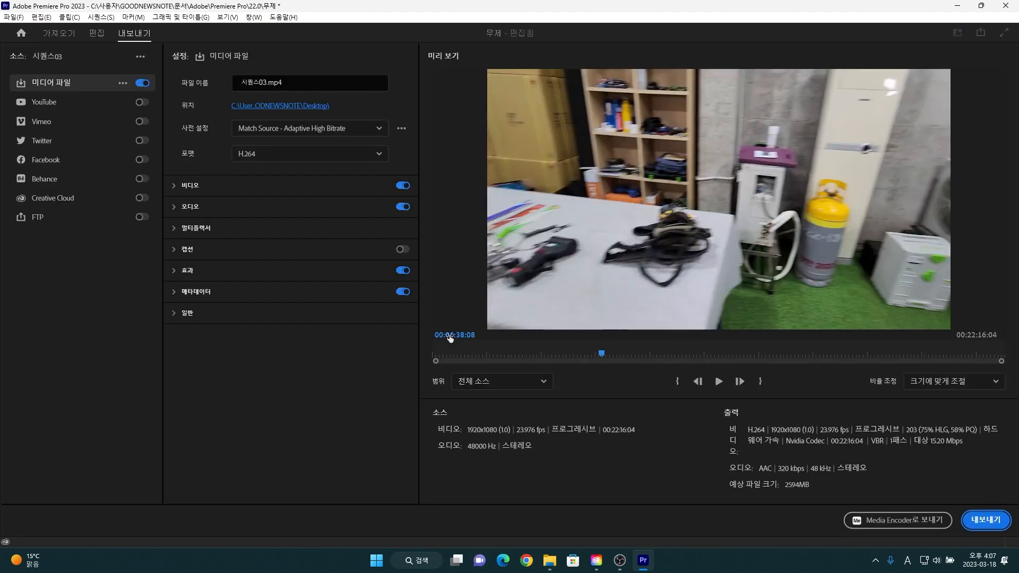
pyautogui.click(450, 337)
pyautogui.write('00:08:39:05')
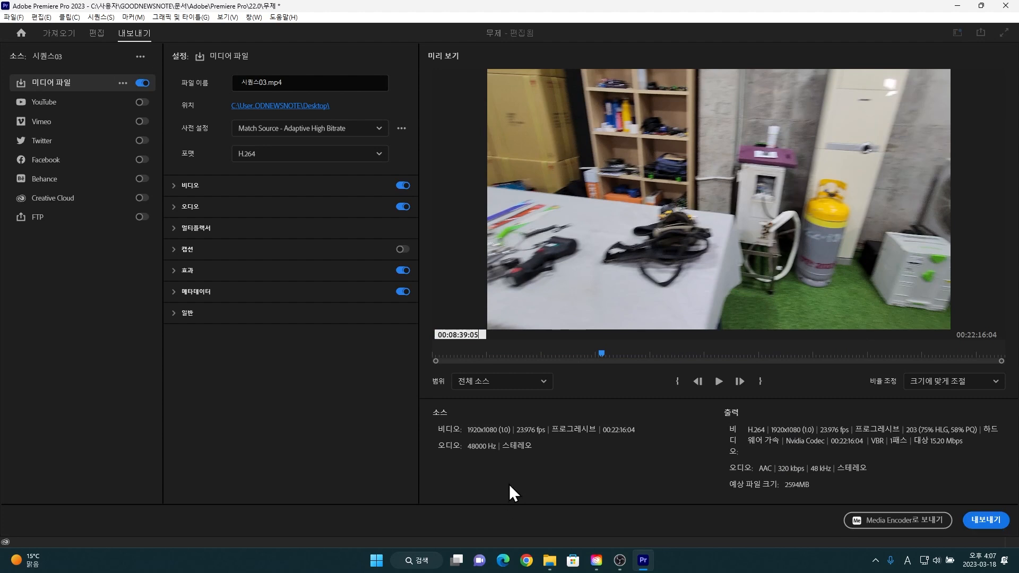
pyautogui.press('Return')
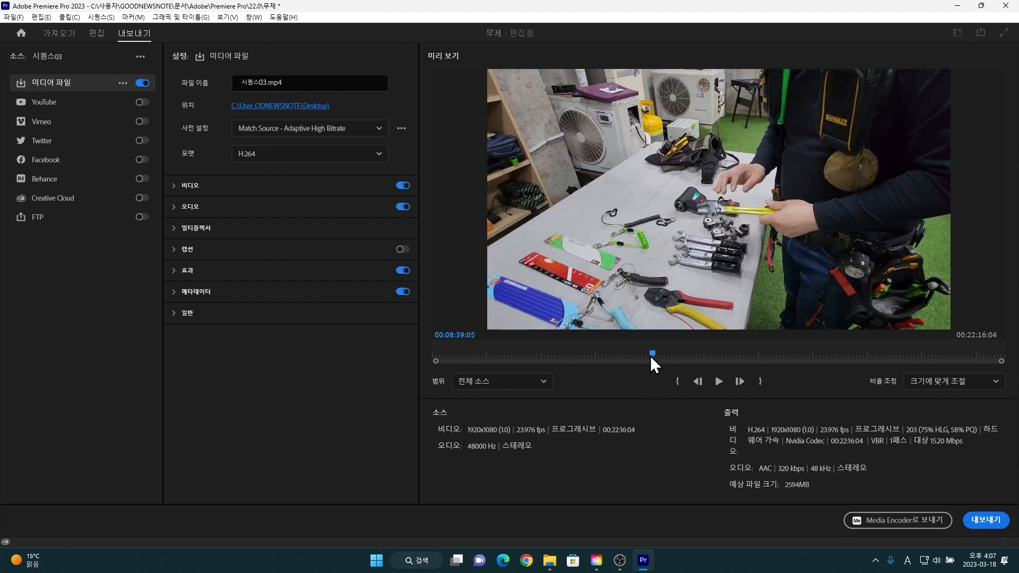
pyautogui.click(677, 383)
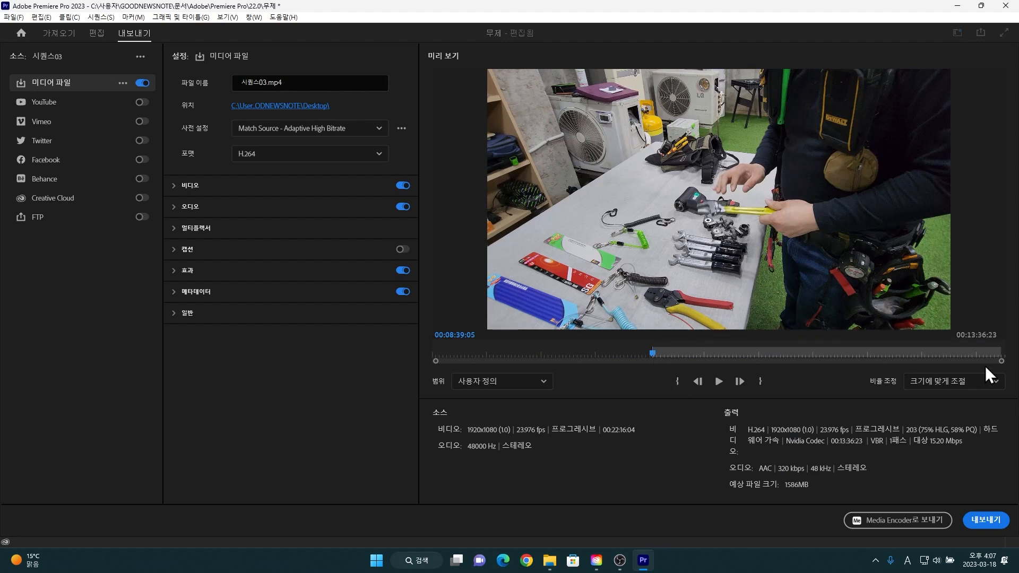
# - End the export range at 00:09:01:23 and export the section as 시퀀스03.mp4 with the H.264 format
pyautogui.click(756, 359)
pyautogui.click(760, 383)
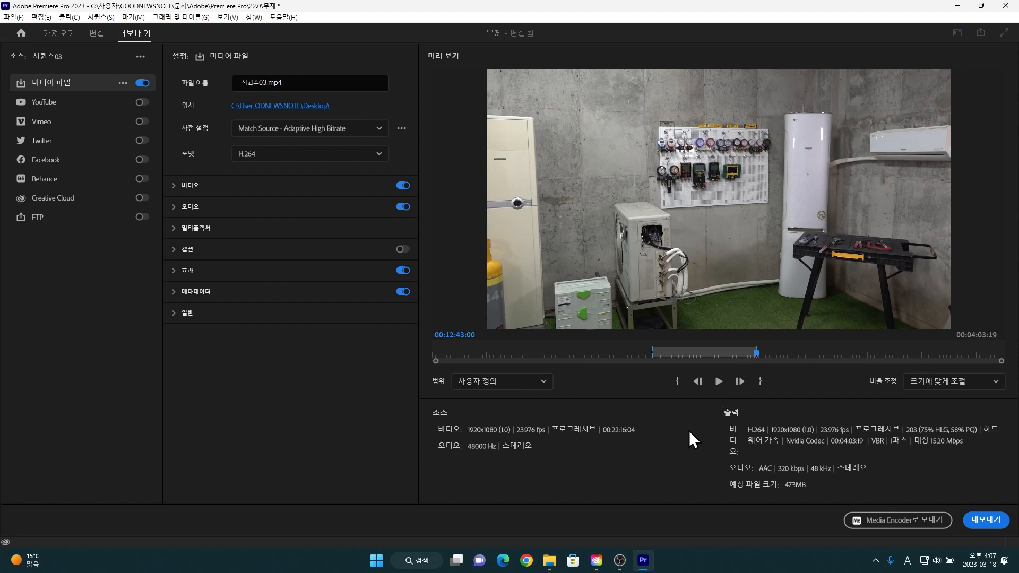
pyautogui.moveTo(758, 354); pyautogui.dragTo(664, 359)
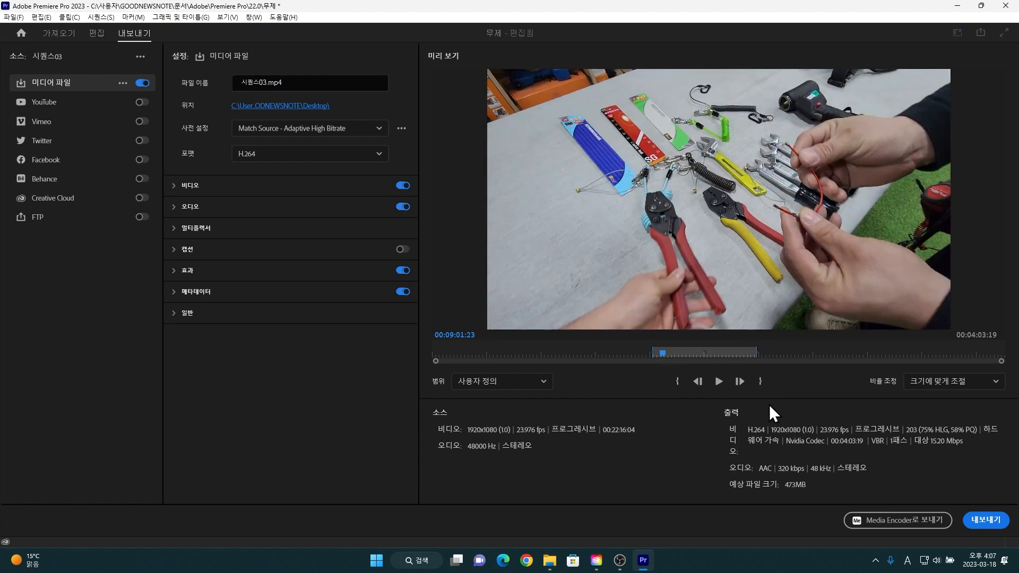
pyautogui.click(758, 382)
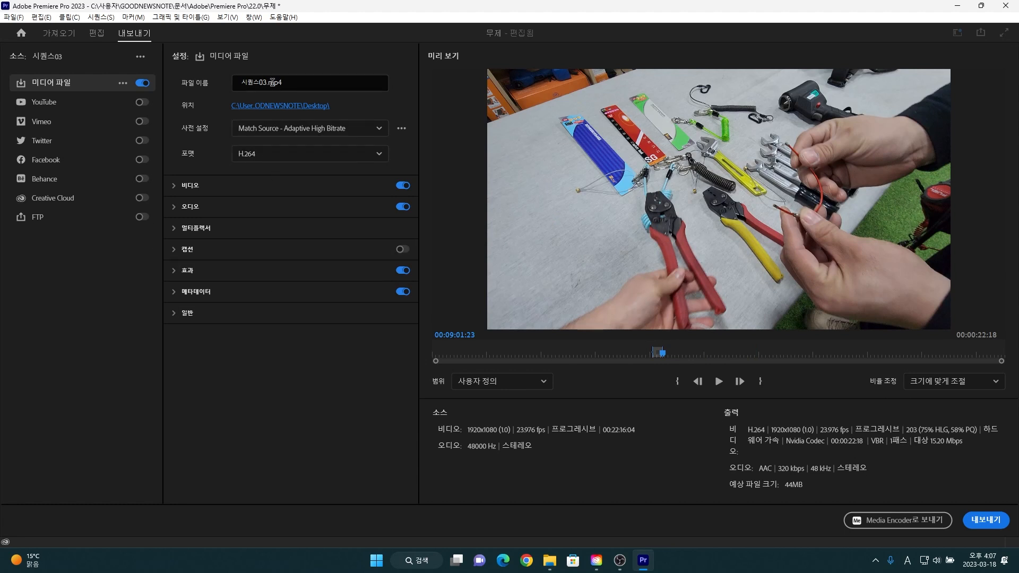
pyautogui.click(983, 521)
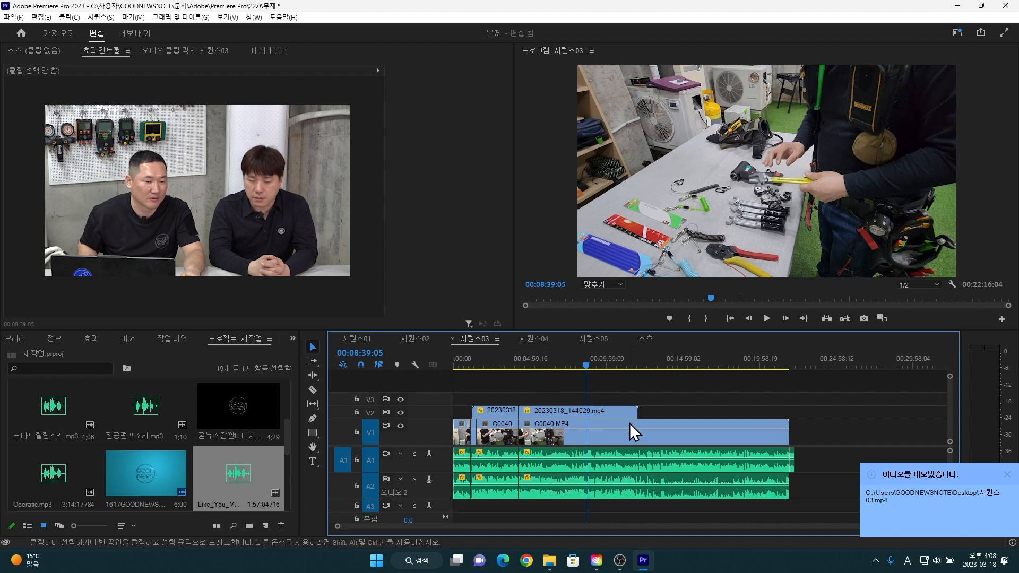
# - Clear the windows off the desktop, move the exported 시퀀스03 video to a free area and play it briefly
pyautogui.click(957, 7)
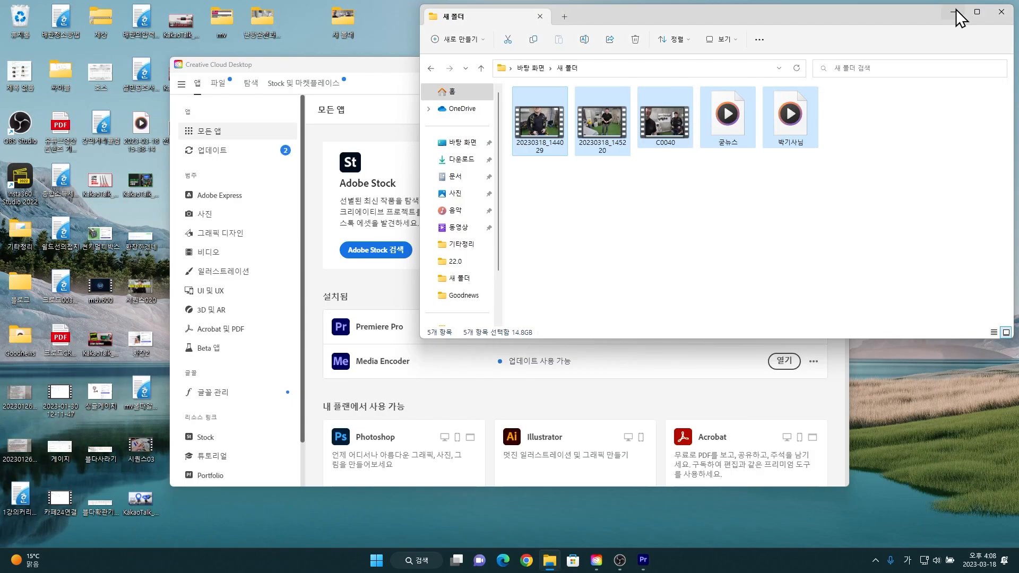
pyautogui.click(951, 12)
pyautogui.click(784, 65)
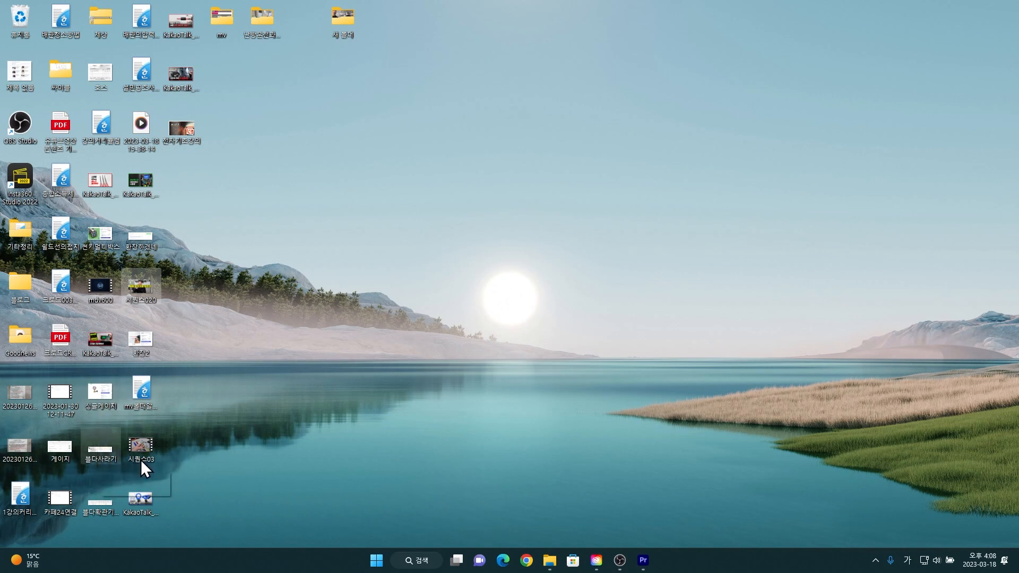
pyautogui.moveTo(571, 223); pyautogui.dragTo(582, 191)
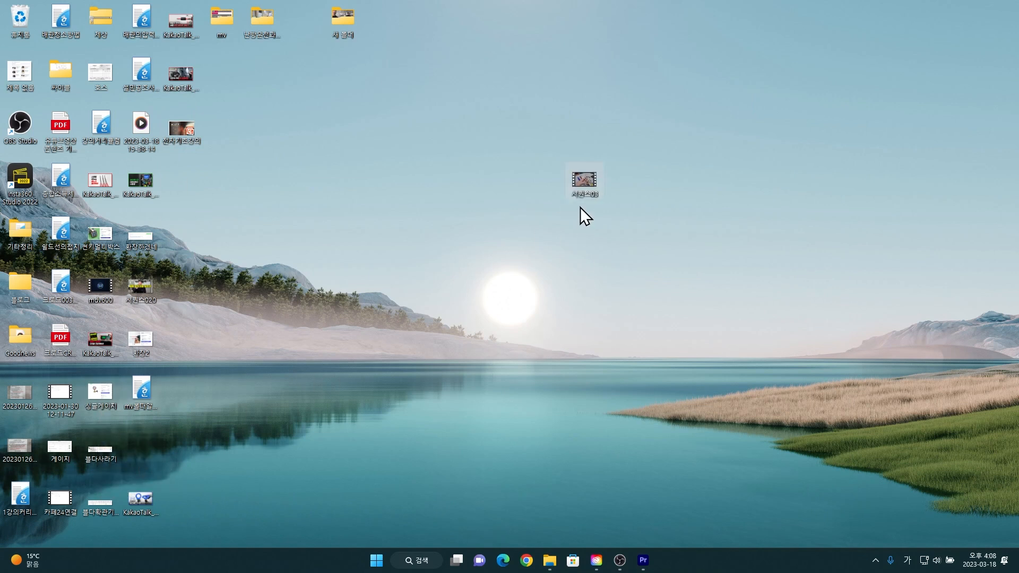
pyautogui.doubleClick(585, 190)
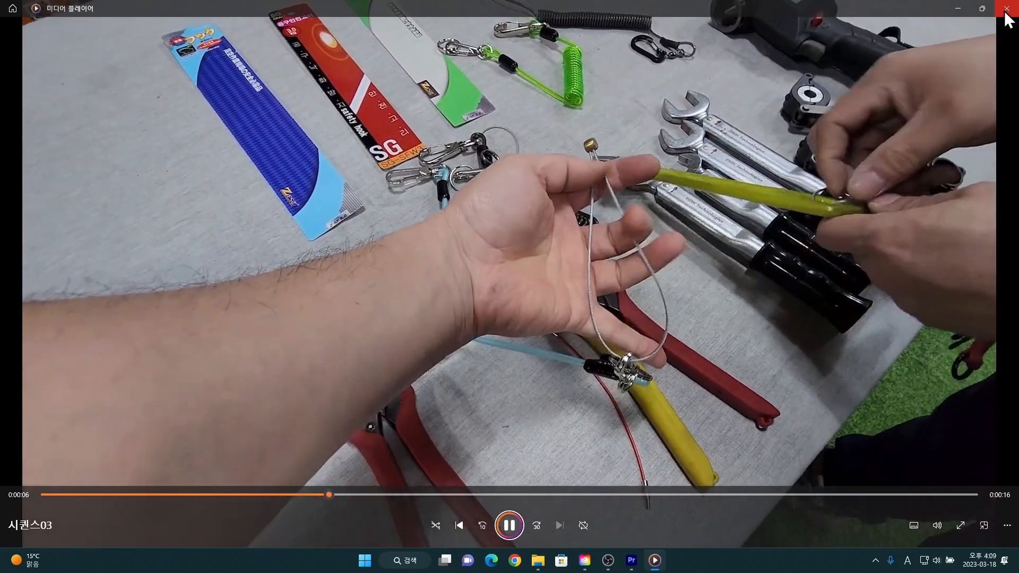
pyautogui.click(1006, 10)
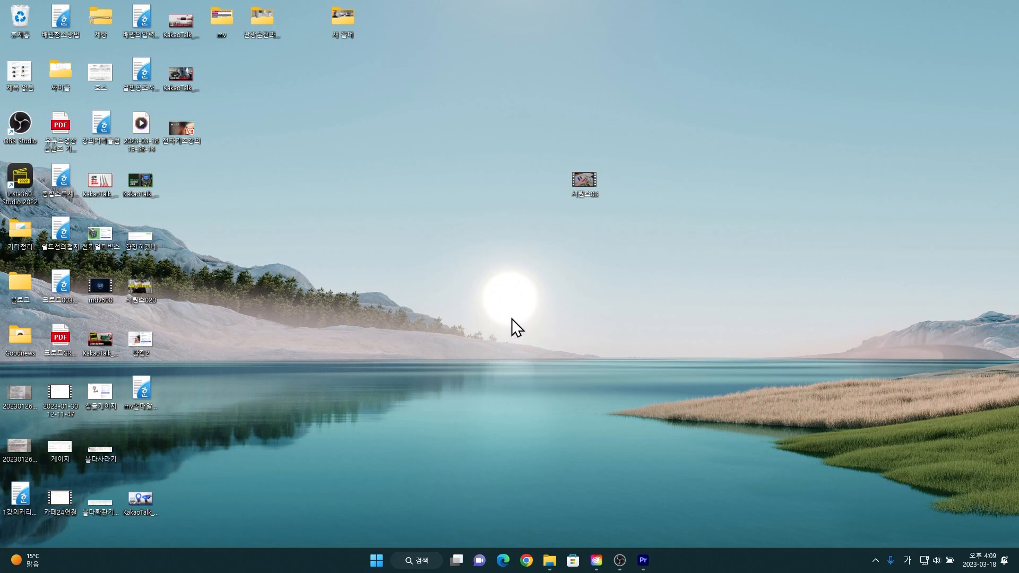
# - Open YouTube in Chrome, look through the video thumbnails on the home feed and minimize the browser
pyautogui.click(526, 560)
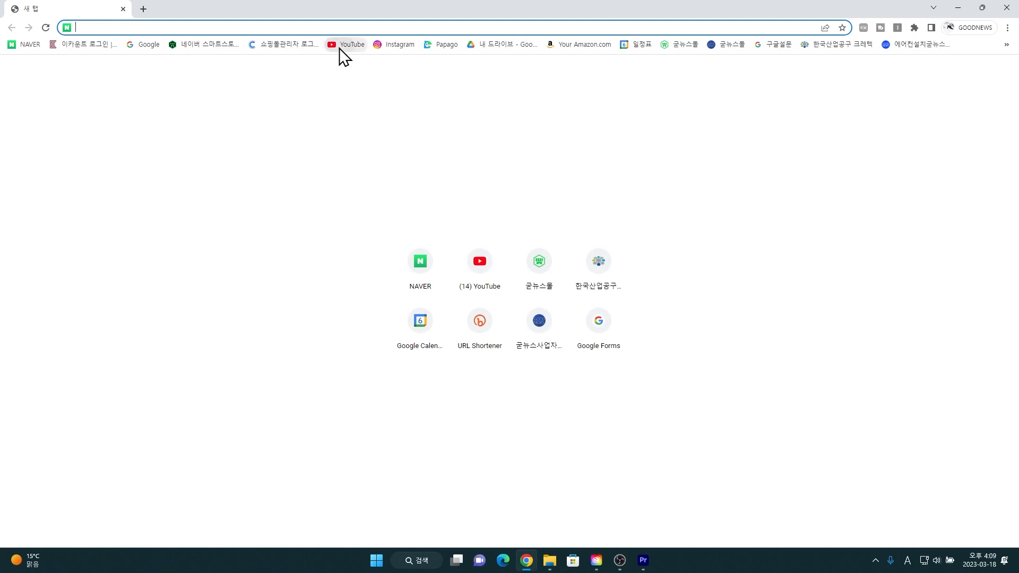
pyautogui.click(340, 45)
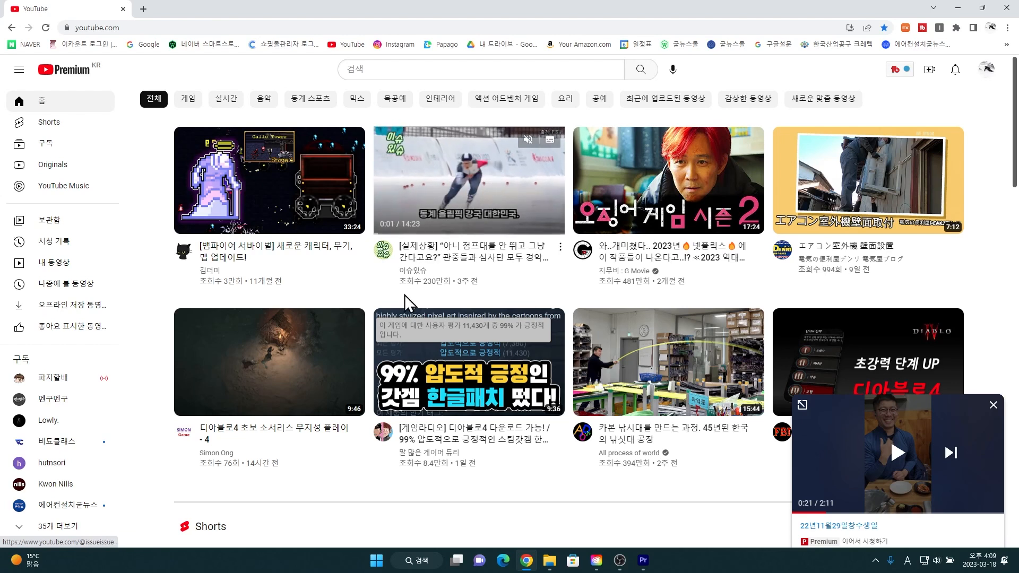
pyautogui.scroll(-3, 405, 302)
pyautogui.click(993, 407)
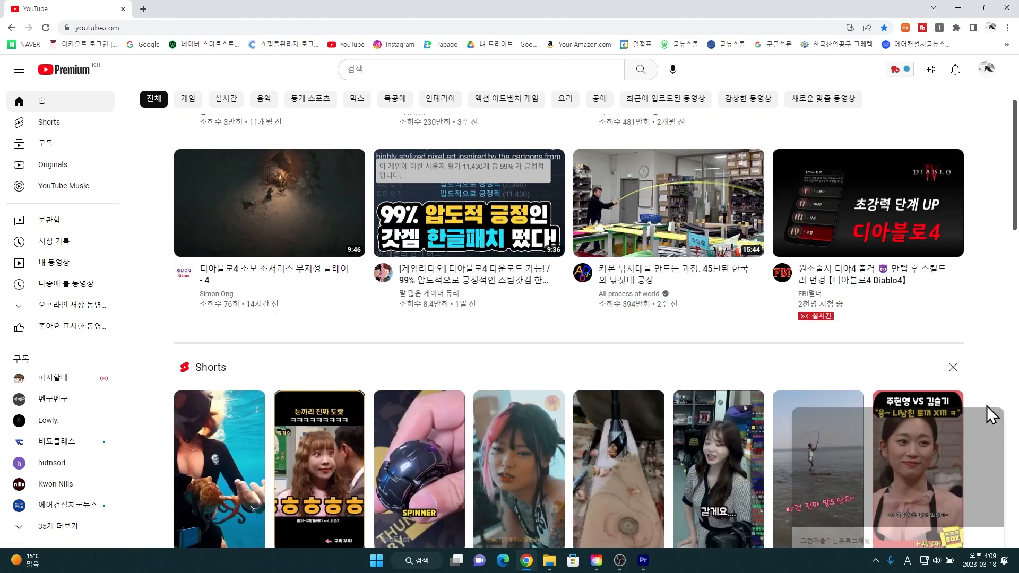
pyautogui.scroll(-7, 405, 402)
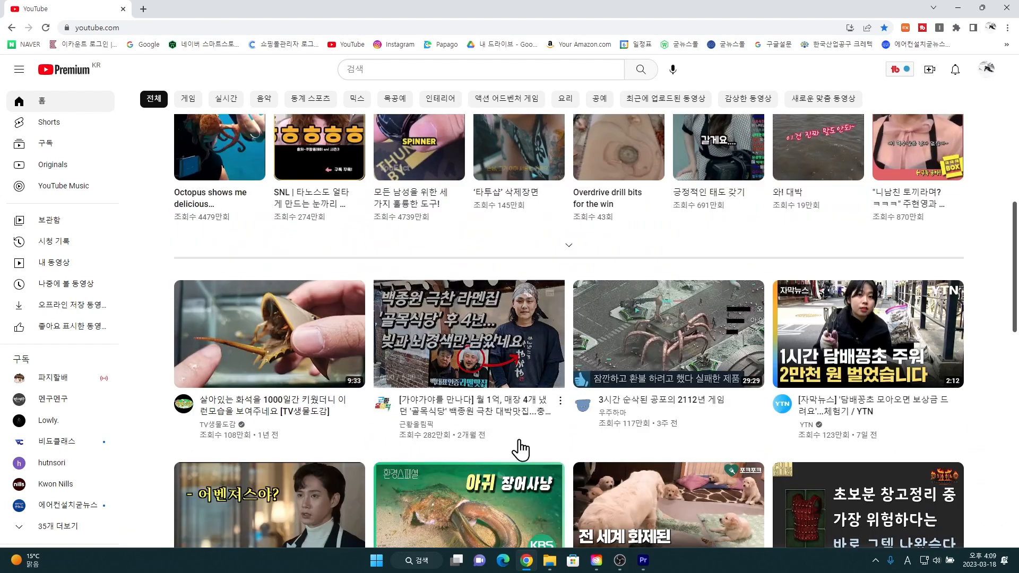
pyautogui.scroll(-2, 404, 402)
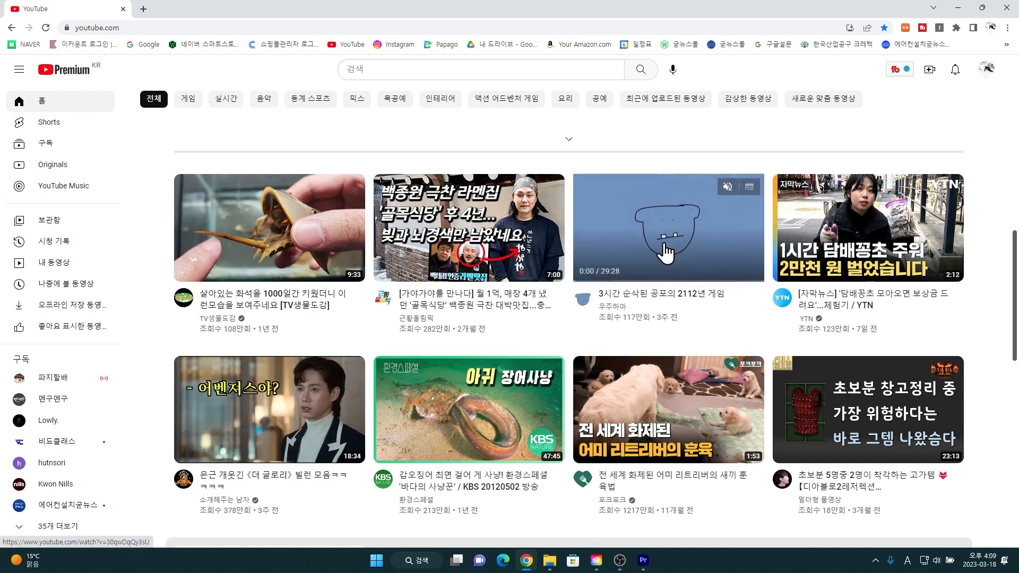
pyautogui.click(958, 8)
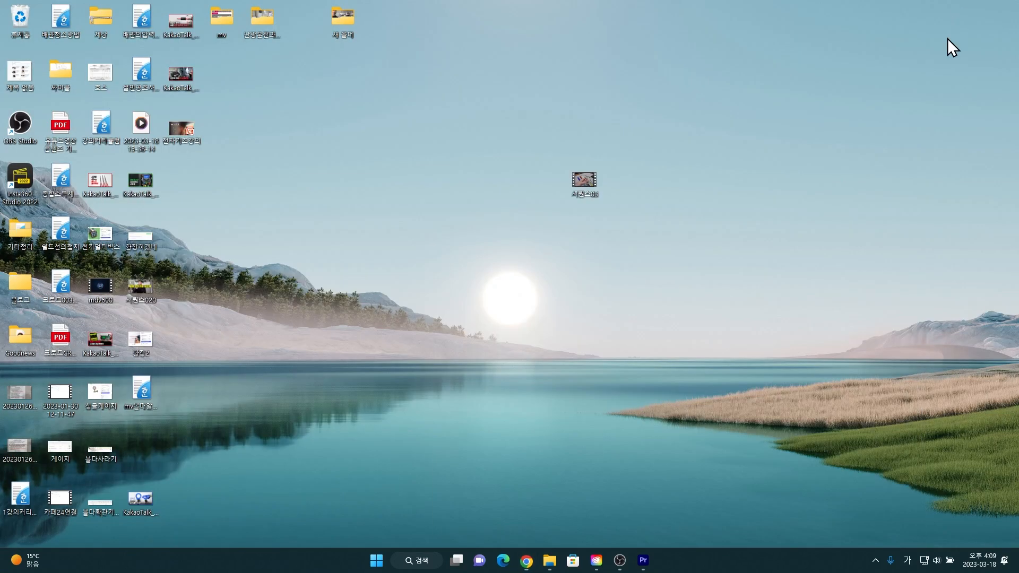
# - Switch back to Premiere Pro, move the 시퀀스03 playhead to 00:09:20:18 and copy its timecode
pyautogui.click(643, 560)
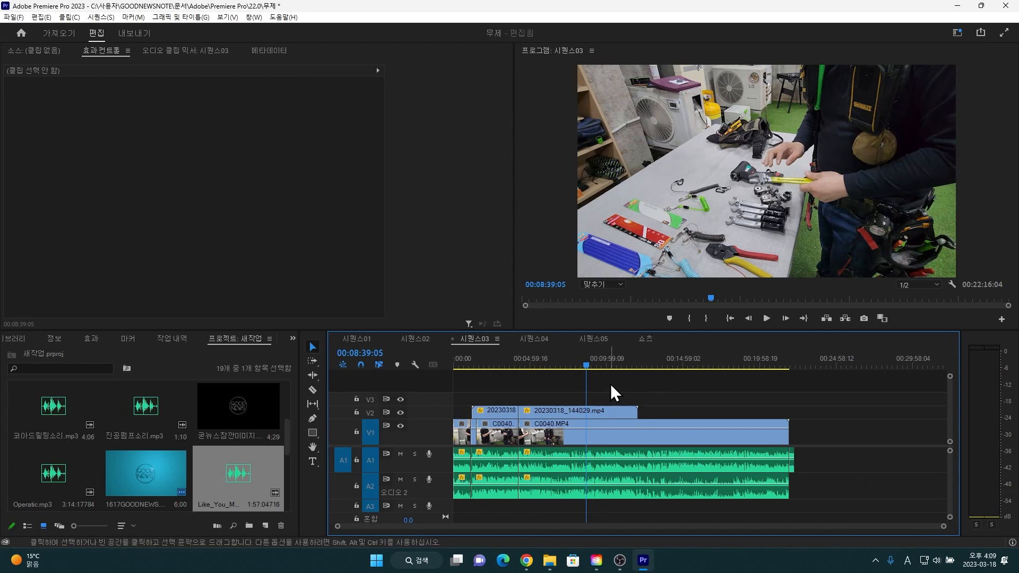
pyautogui.moveTo(603, 361)
pyautogui.mouseDown()
pyautogui.moveTo(584, 372)
pyautogui.moveTo(598, 371)
pyautogui.mouseUp()
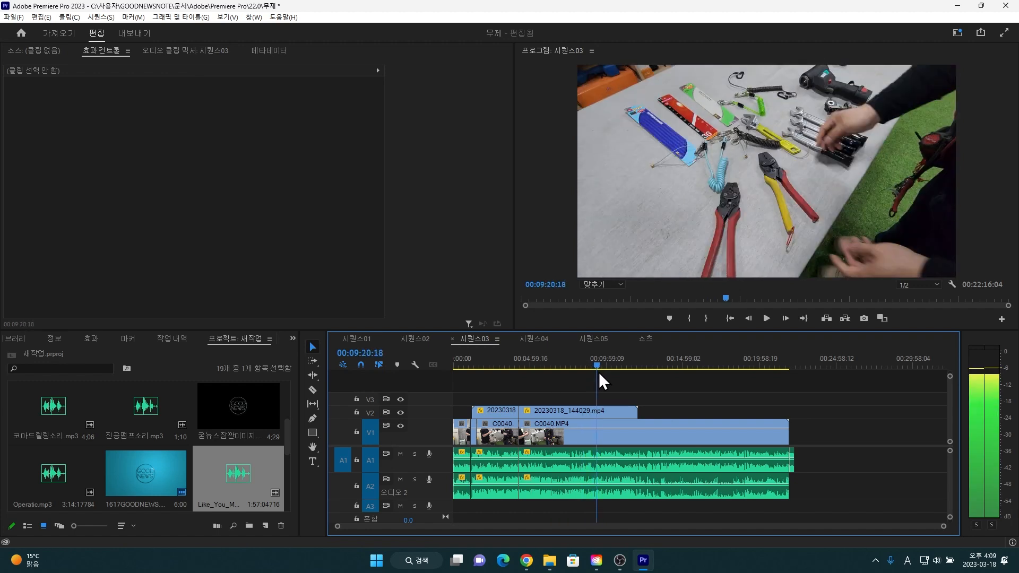
pyautogui.click(608, 413)
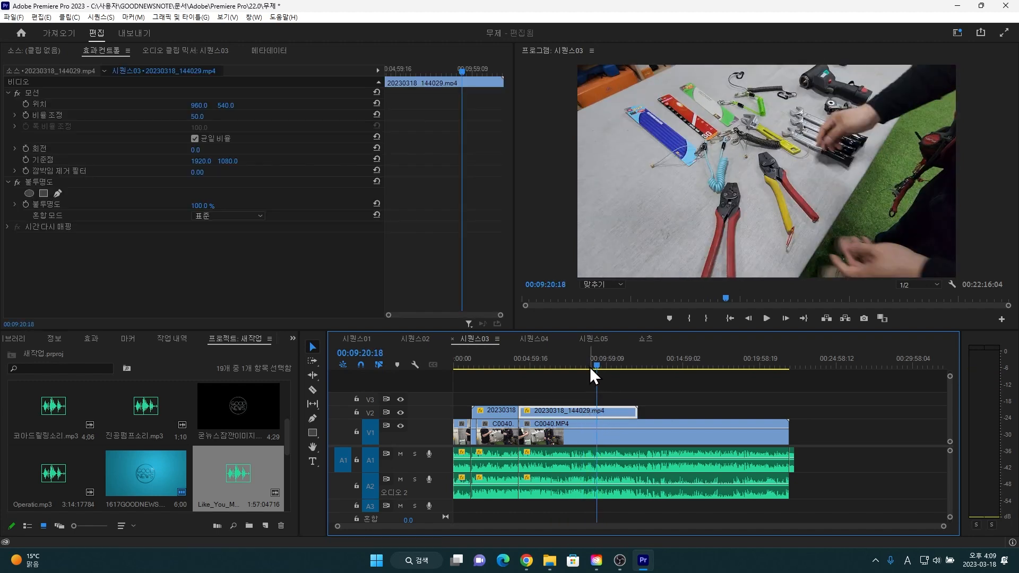
pyautogui.click(383, 352)
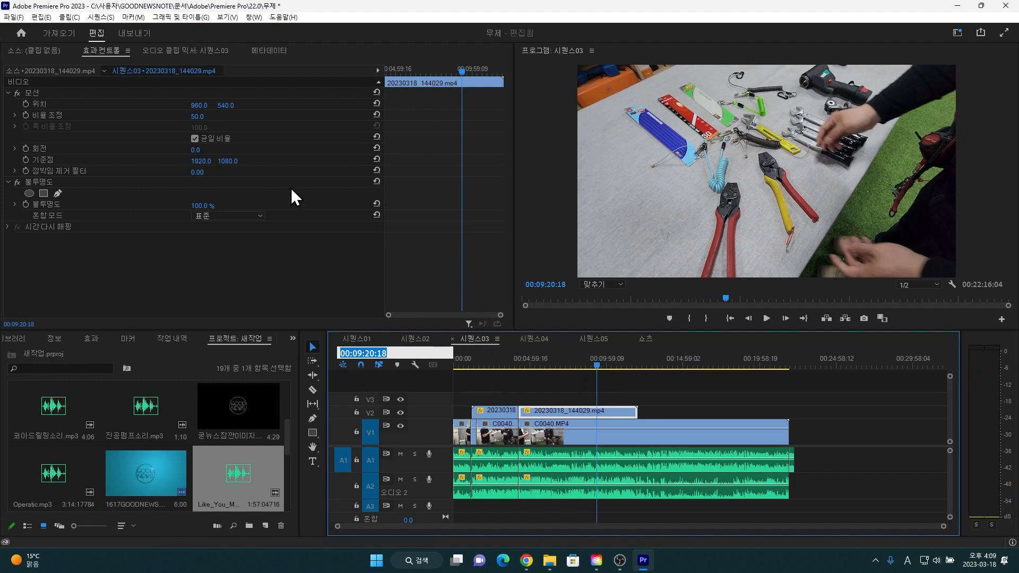
# - Set the export preview position to 00:09:20:18 and mark it as the start of the export range
pyautogui.click(135, 32)
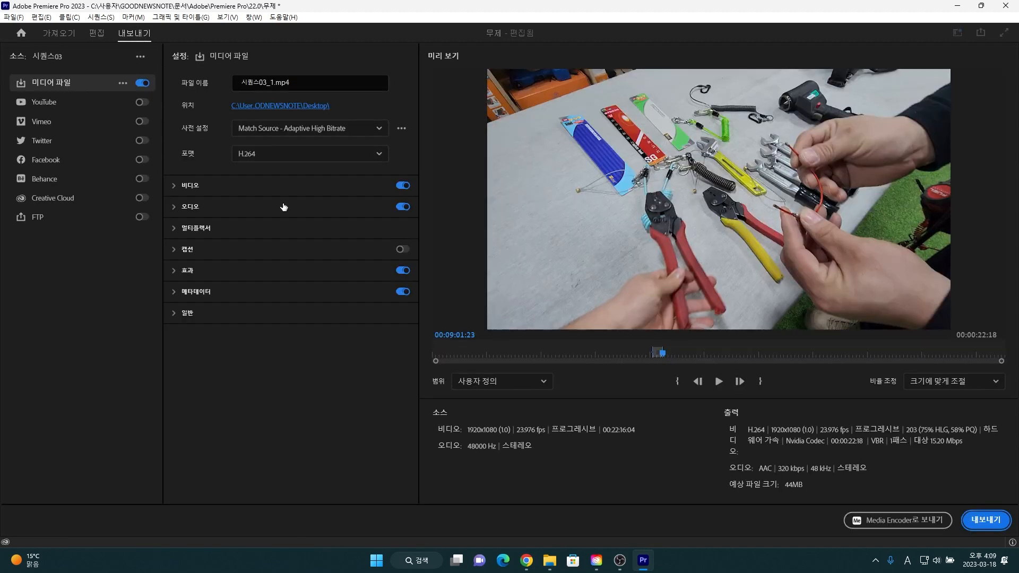
pyautogui.click(466, 336)
pyautogui.click(524, 414)
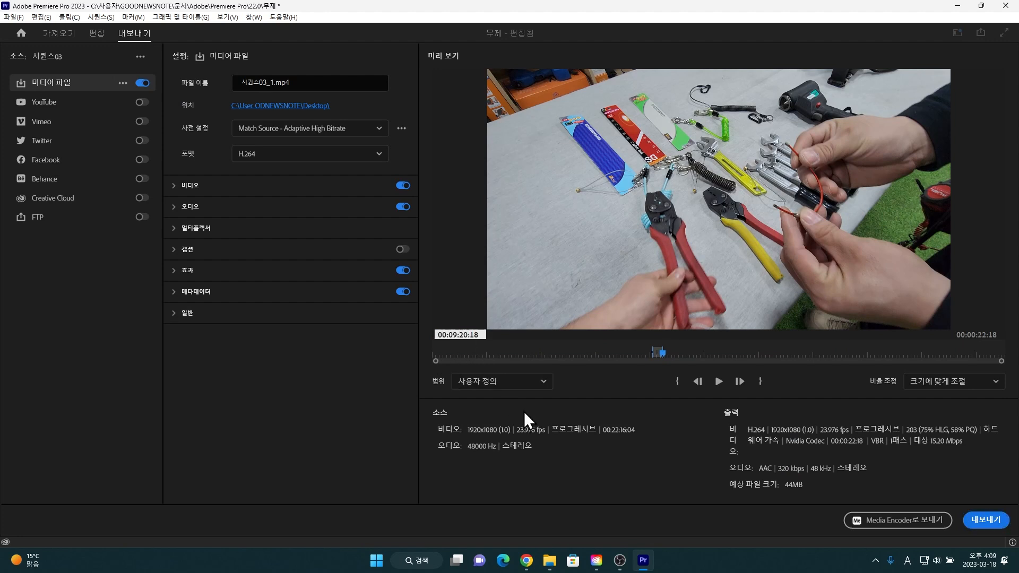
pyautogui.press('Return')
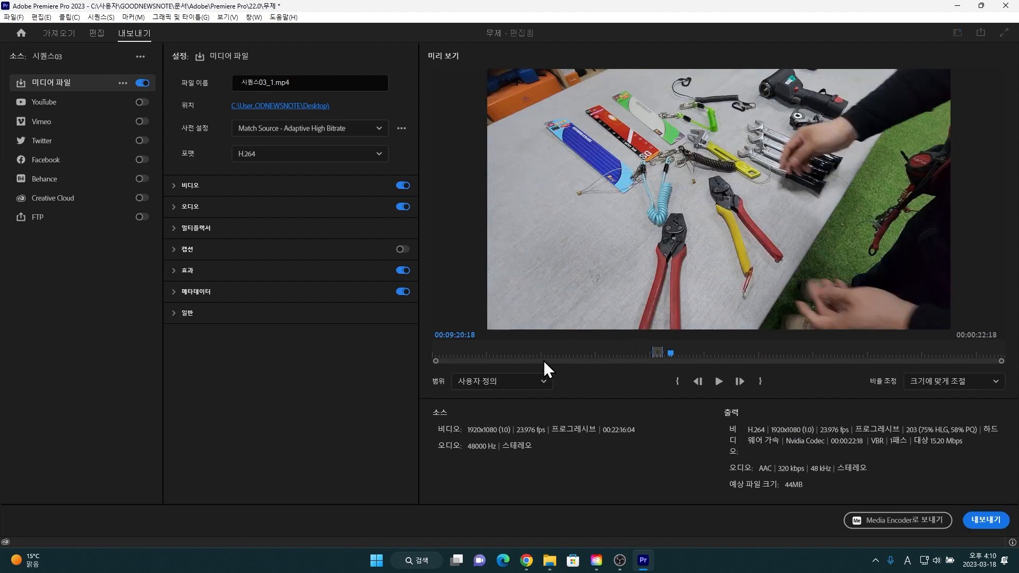
pyautogui.click(676, 382)
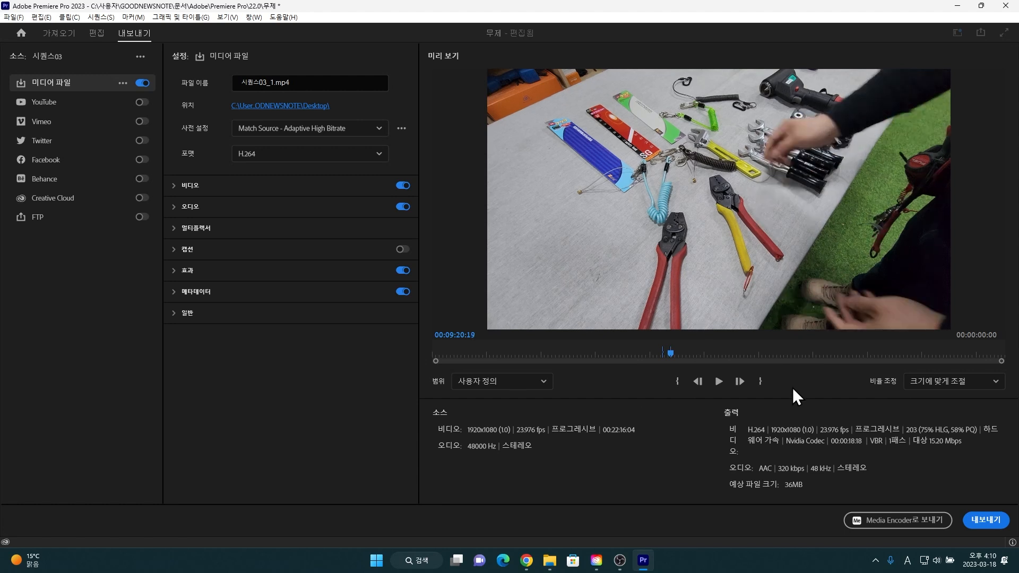
# - Mark the current frame as the end of the export range and set the export format to JPEG
pyautogui.click(760, 381)
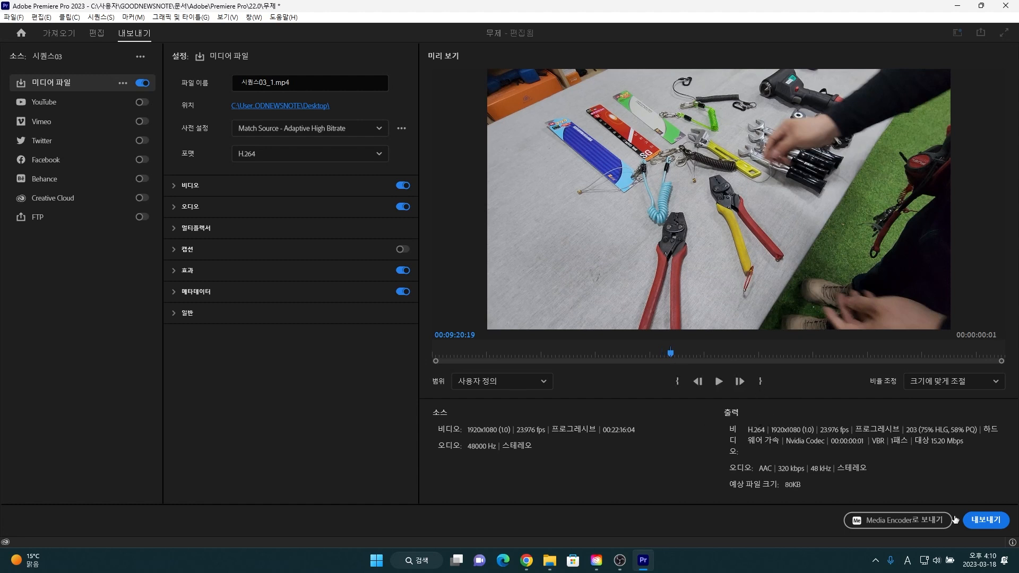
pyautogui.click(284, 155)
pyautogui.scroll(-1, 297, 318)
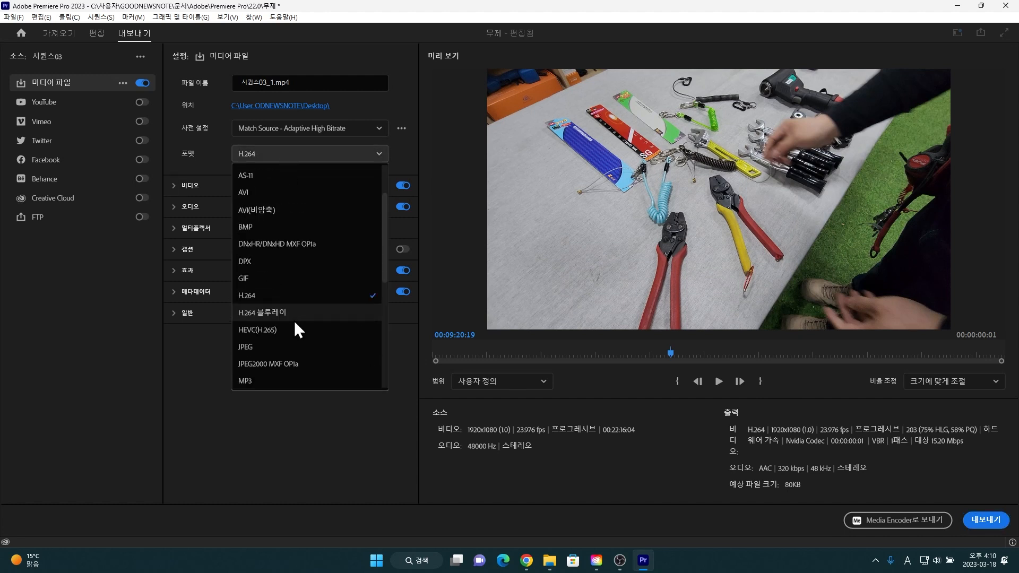
pyautogui.click(269, 347)
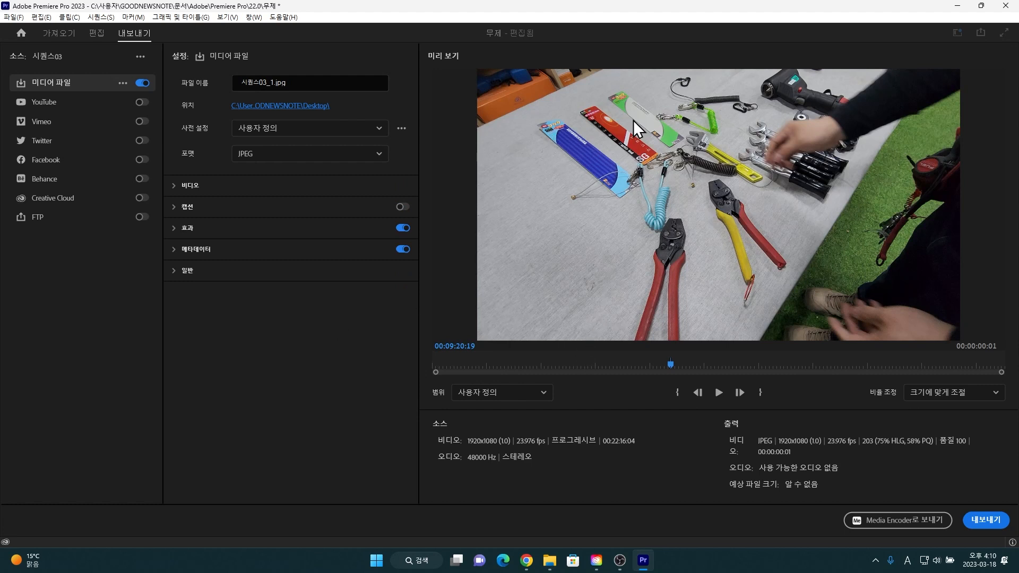
# - Return to editing 시퀀스03 and start a text layer over the upper part of the frame, clearing the trial text
pyautogui.click(96, 32)
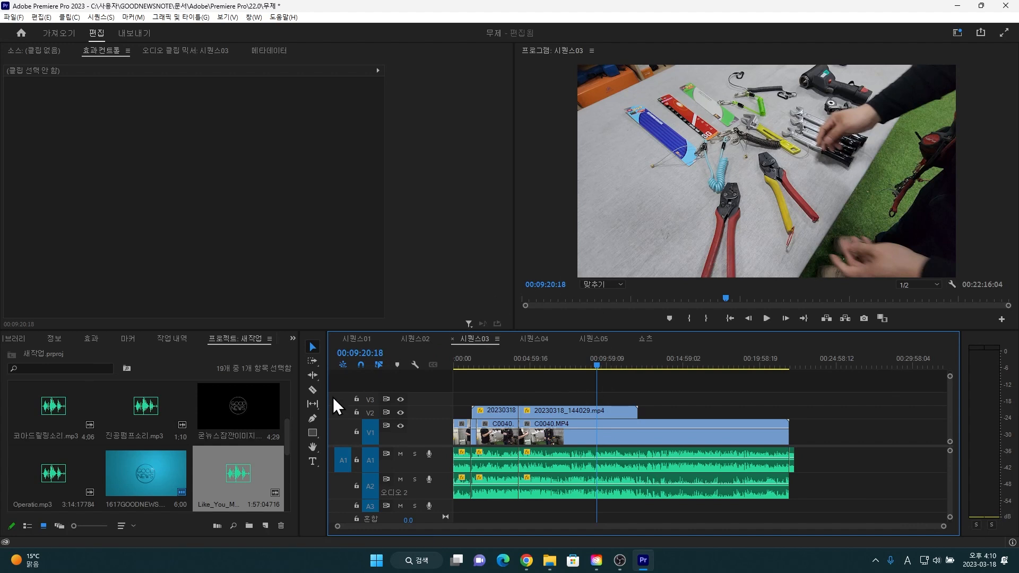
pyautogui.click(313, 461)
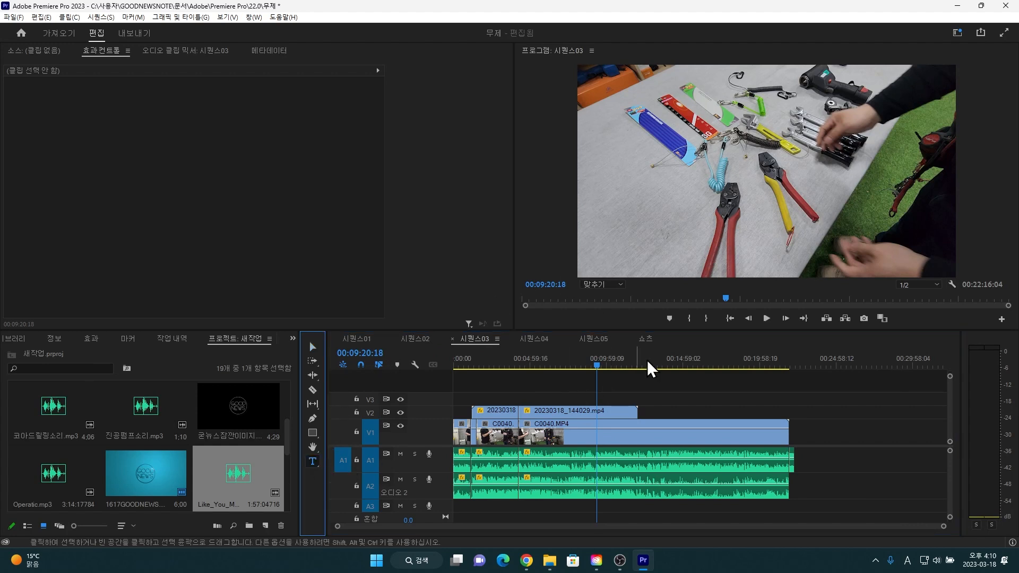
pyautogui.click(615, 130)
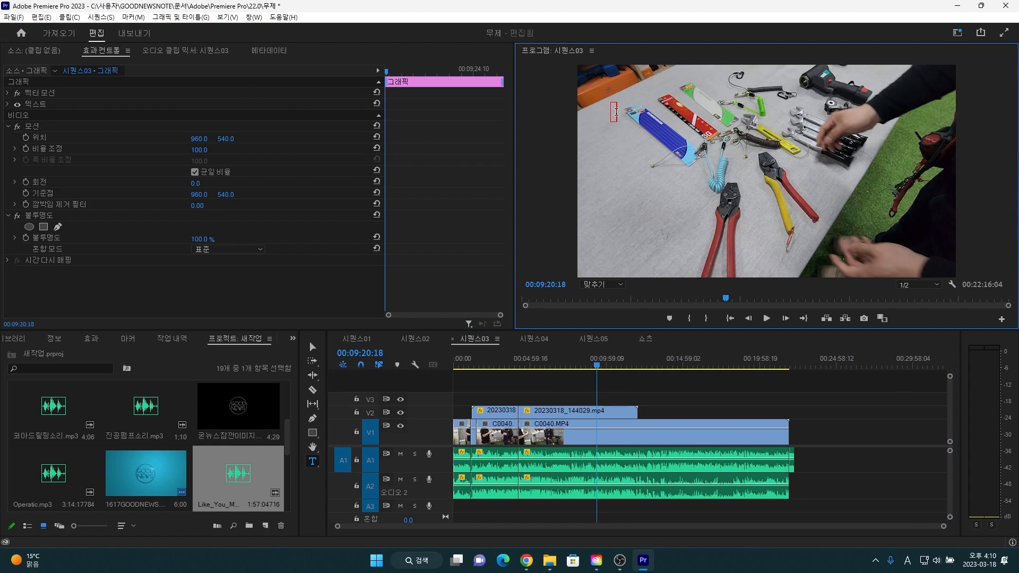
pyautogui.write('fdfd')
pyautogui.press('BackSpace')
pyautogui.press('BackSpace')
pyautogui.press('BackSpace')
pyautogui.press('BackSpace')
# - Set the text layer's font to Tmon몬소리 and its size to 150
pyautogui.click(8, 105)
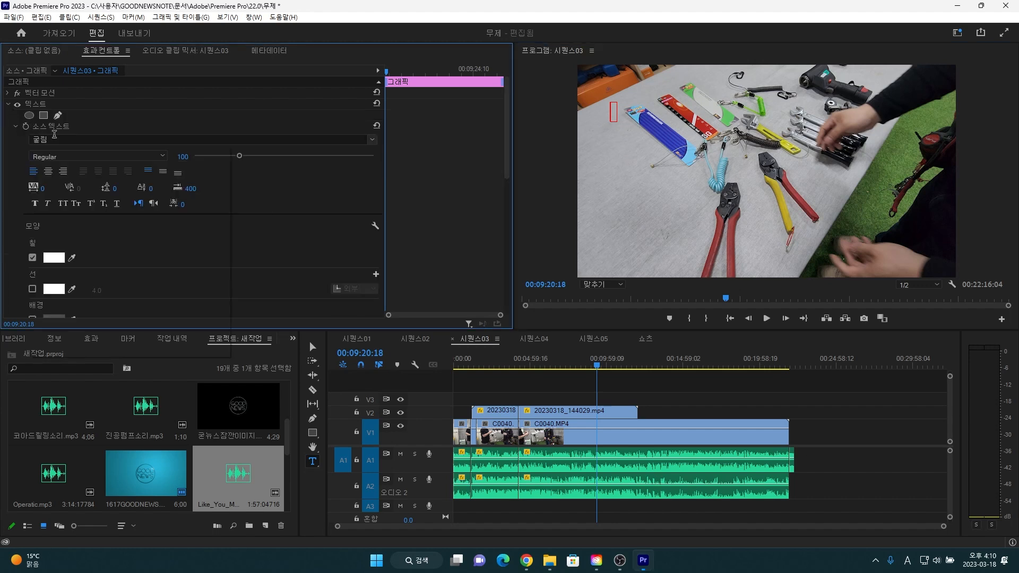
pyautogui.click(53, 139)
pyautogui.press('Hangul')
pyautogui.write('ㅌ')
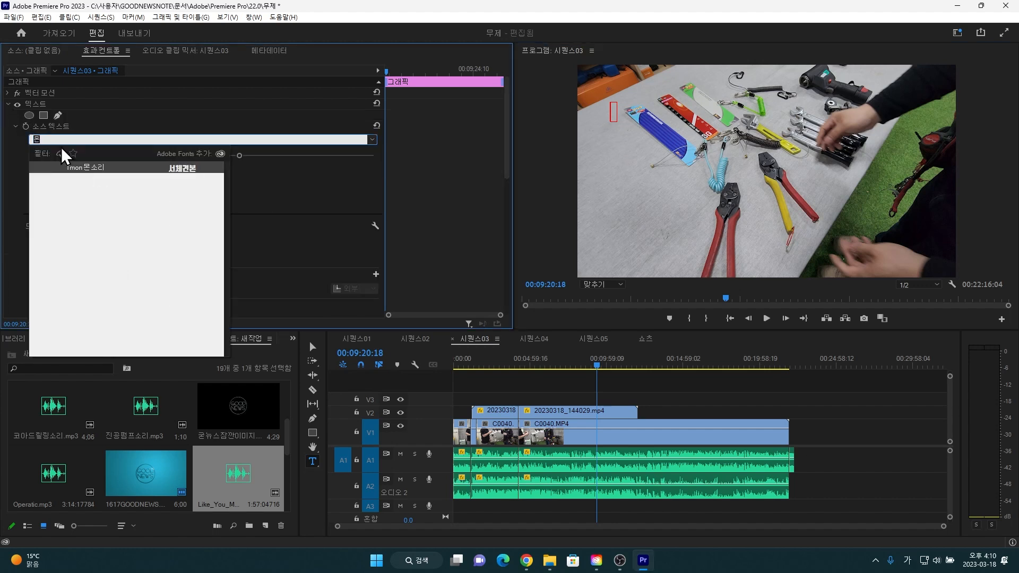
pyautogui.click(93, 170)
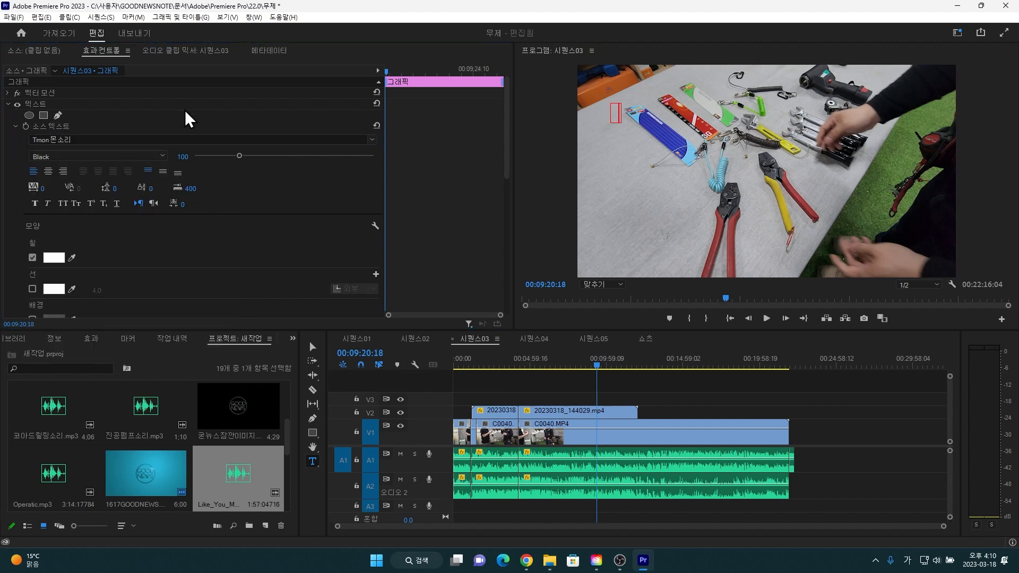
pyautogui.click(182, 156)
pyautogui.write('1')
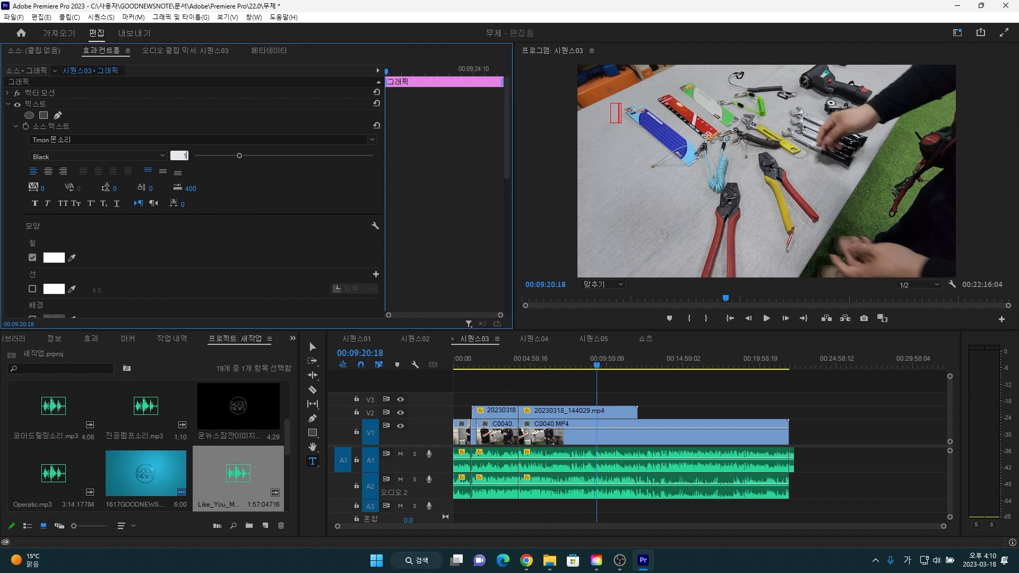
pyautogui.write('50')
pyautogui.press('Return')
# - Enter the two-line title "낙하방지고리" and "사용법" in the text layer
pyautogui.click(617, 112)
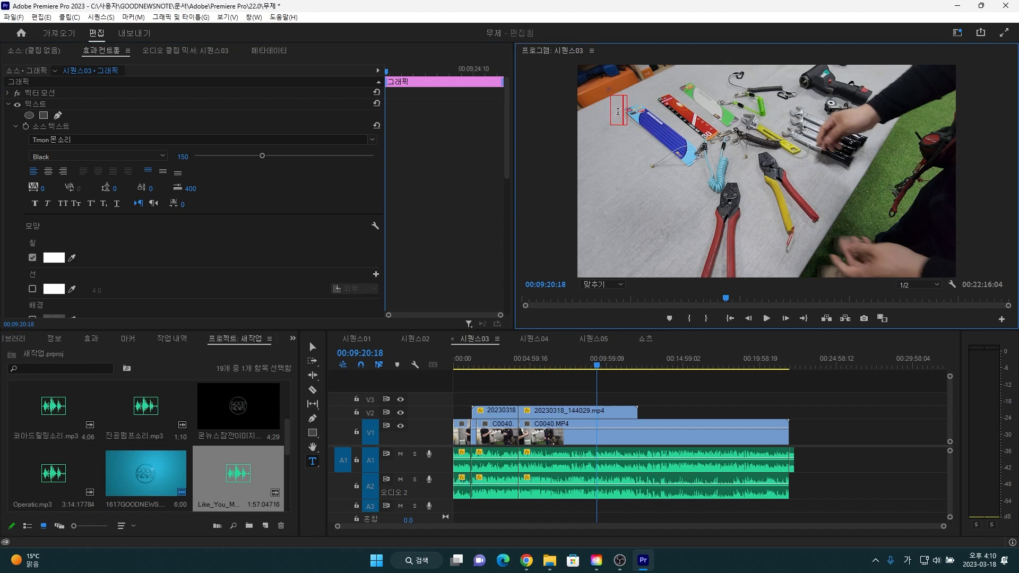
pyautogui.write('낙')
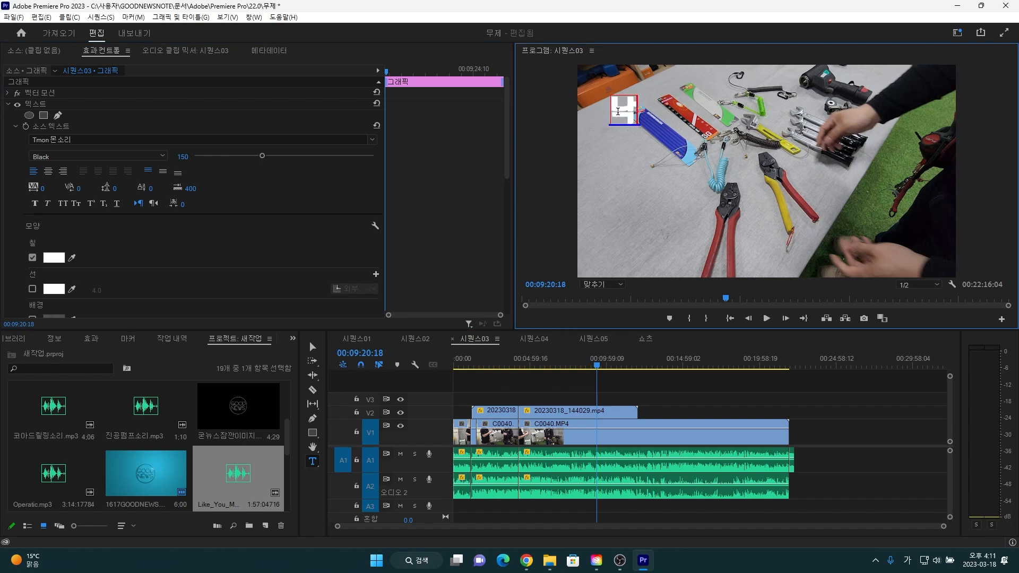
pyautogui.write('하방지 고리')
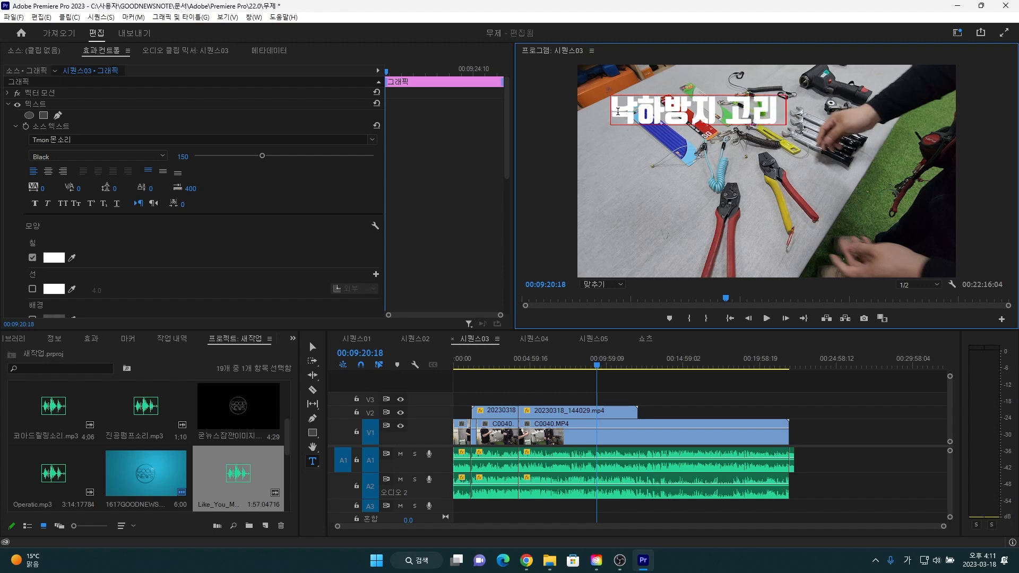
pyautogui.press('BackSpace')
pyautogui.press('BackSpace')
pyautogui.press('BackSpace')
pyautogui.write('고리')
pyautogui.press('Return')
pyautogui.write('사용법')
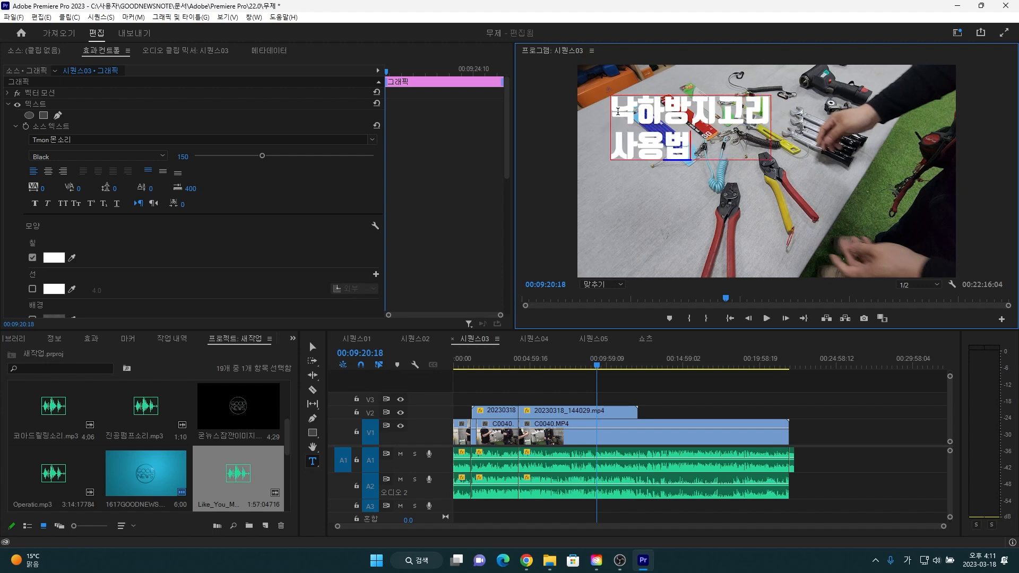
# - Move the title slightly closer to the upper-left corner of the video frame and deselect it
pyautogui.click(313, 347)
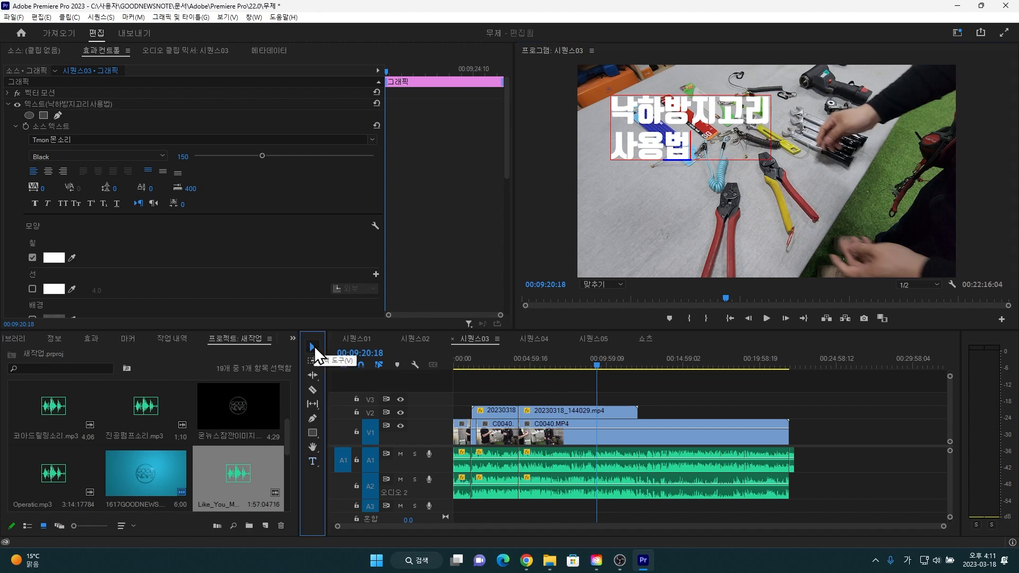
pyautogui.moveTo(685, 137); pyautogui.dragTo(694, 113)
pyautogui.click(683, 202)
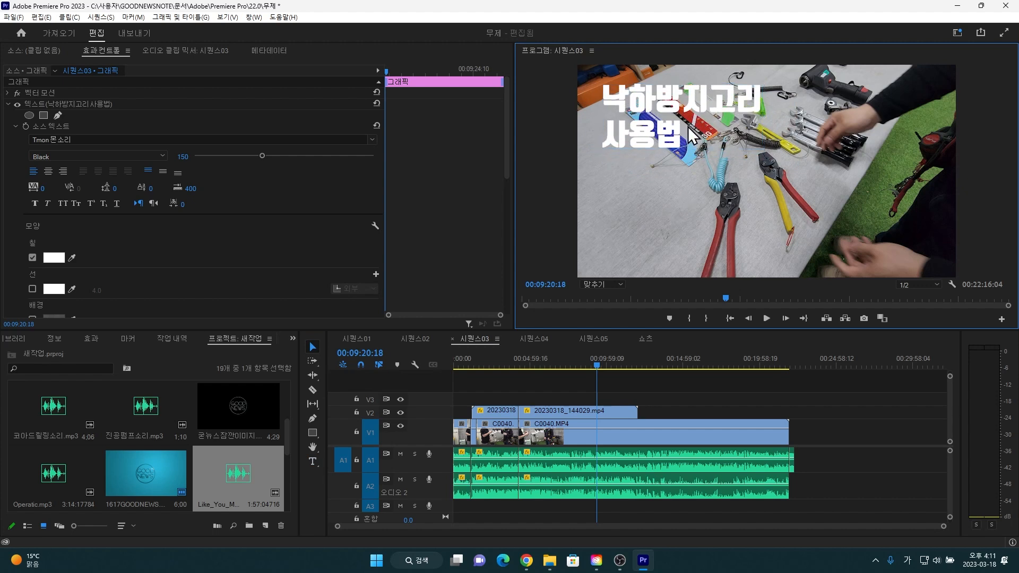
# - Change the title's fill to yellow by sampling the color from the Chrome icon with the eyedropper
pyautogui.scroll(-1, 61, 187)
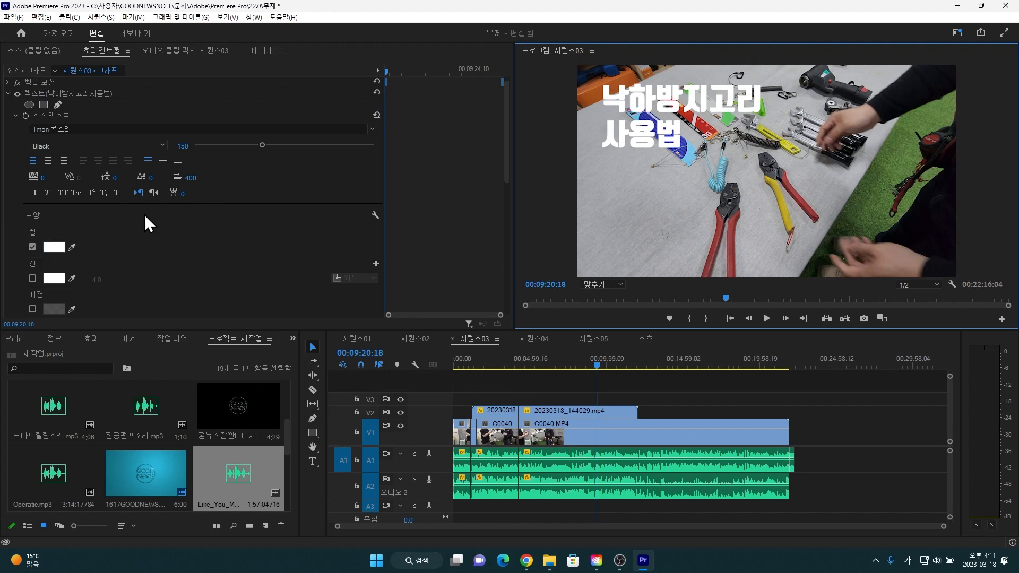
pyautogui.scroll(-1, 145, 228)
pyautogui.scroll(1, 125, 236)
pyautogui.click(635, 101)
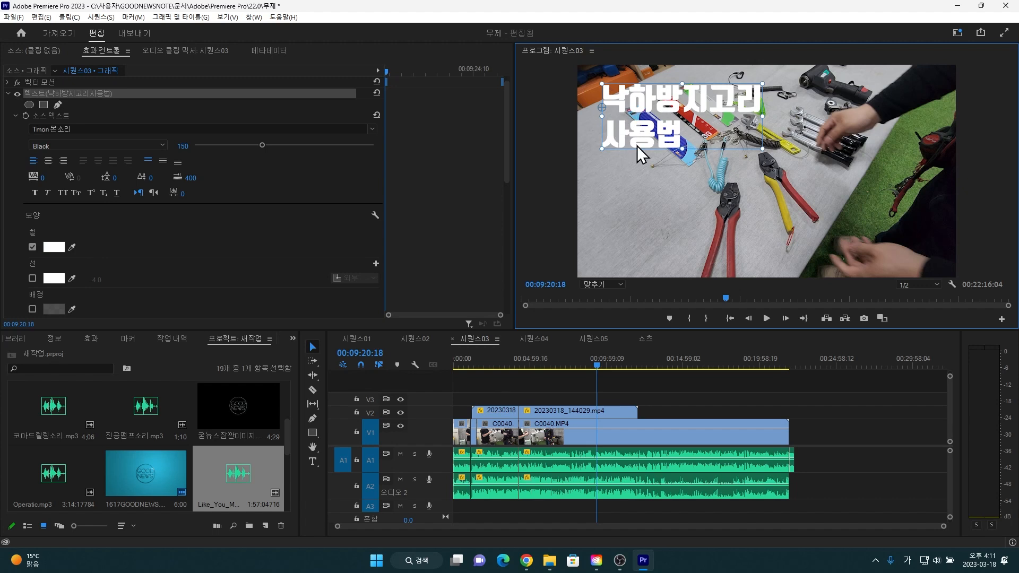
pyautogui.click(71, 247)
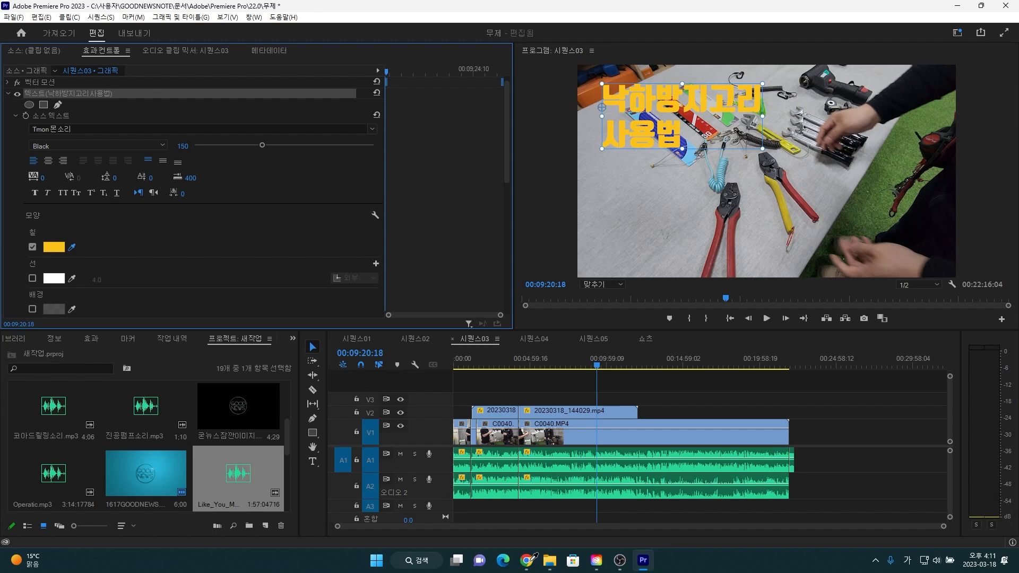
pyautogui.click(529, 562)
# - Enable the title's shadow and set the shadow distance to 22.7
pyautogui.scroll(-2, 140, 221)
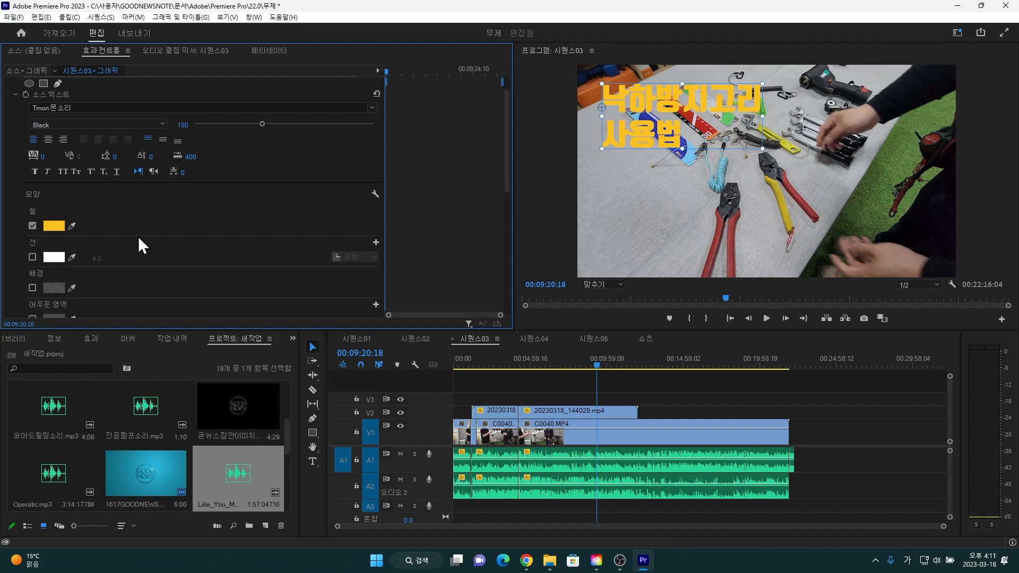
pyautogui.scroll(-1, 138, 248)
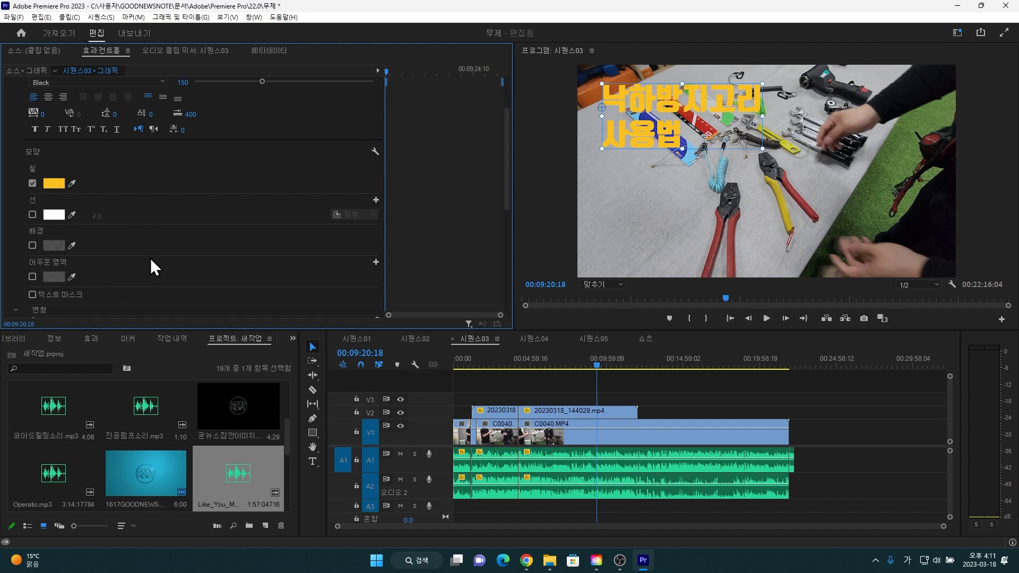
pyautogui.scroll(-1, 151, 260)
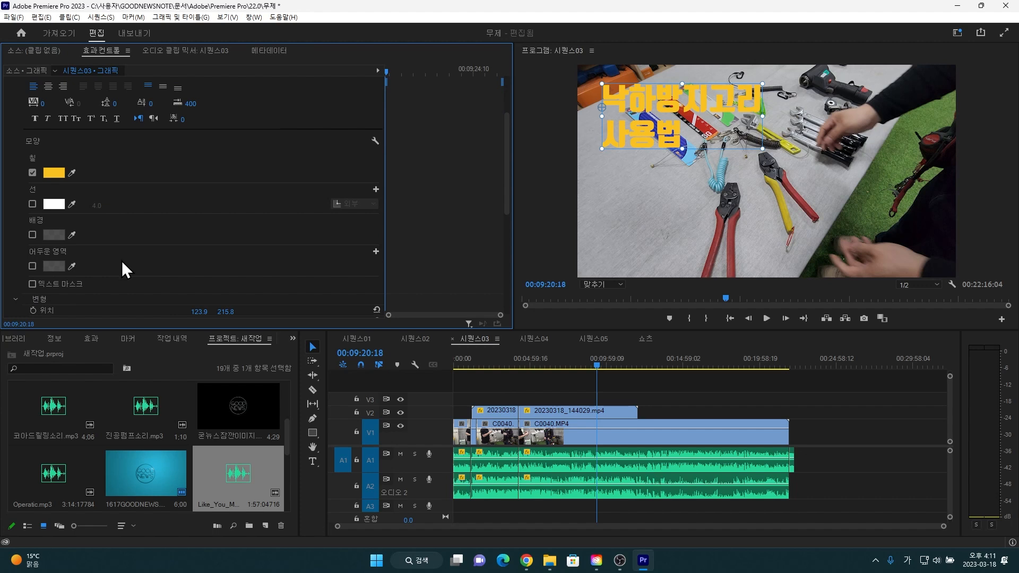
pyautogui.click(32, 265)
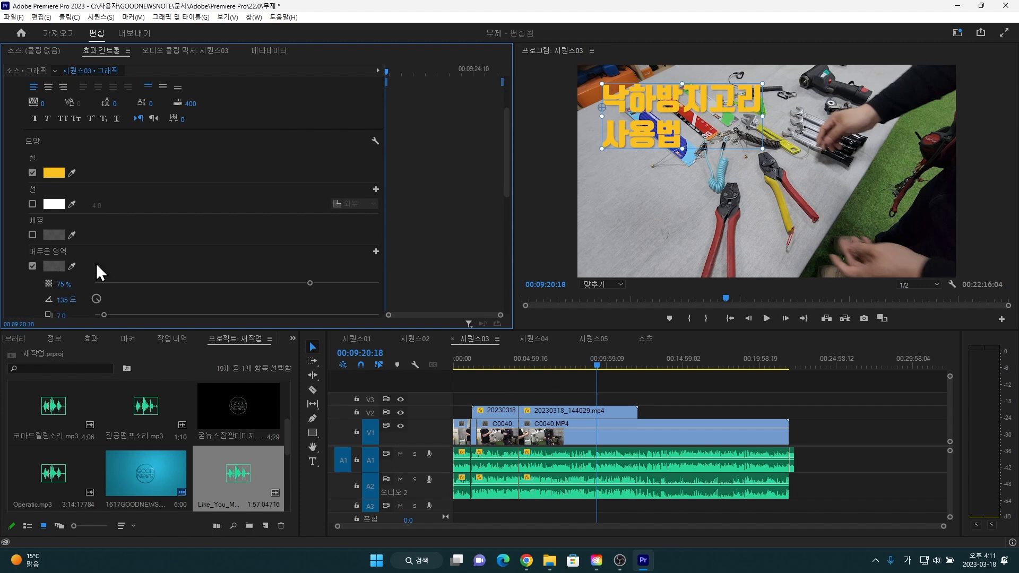
pyautogui.scroll(-6, 199, 234)
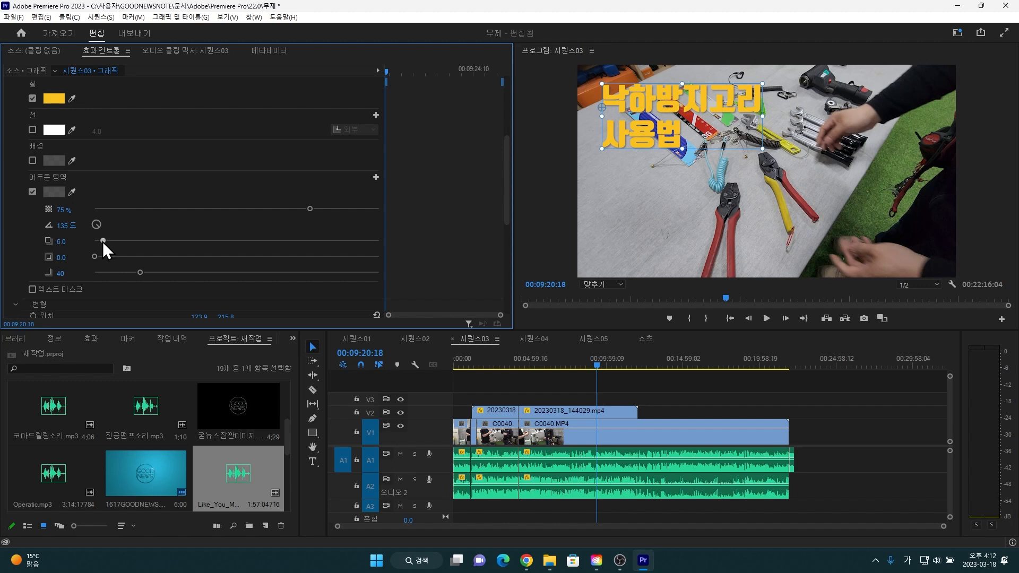
pyautogui.moveTo(105, 241); pyautogui.dragTo(130, 246)
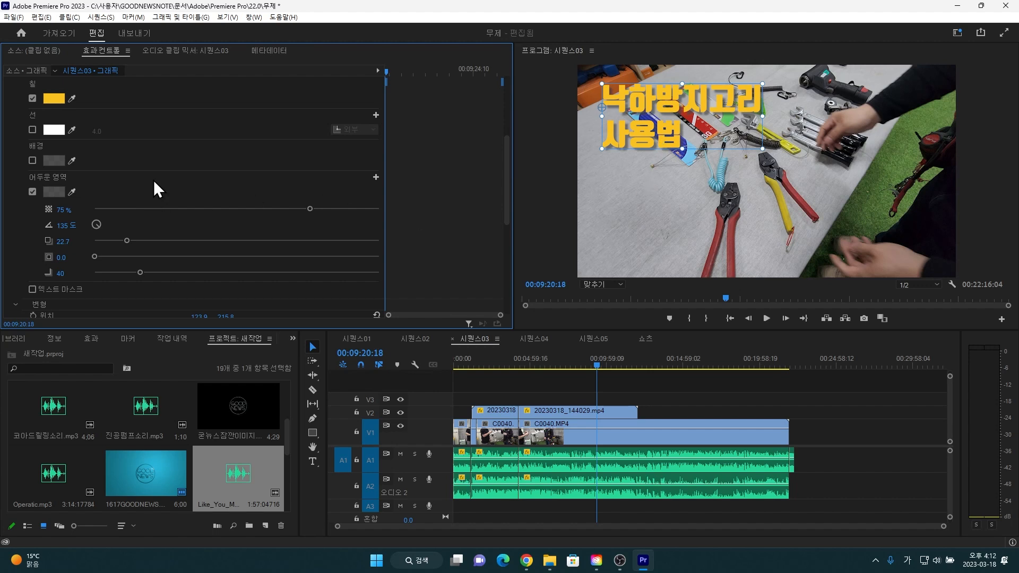
# - Add an outer stroke to the title, sample black as its color and set its width to 10
pyautogui.scroll(1, 155, 179)
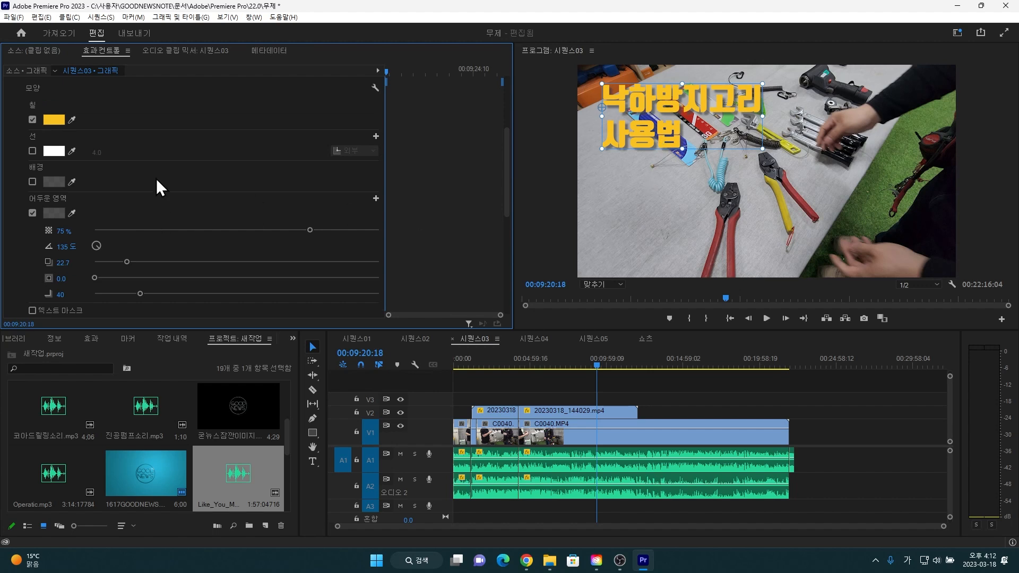
pyautogui.click(32, 150)
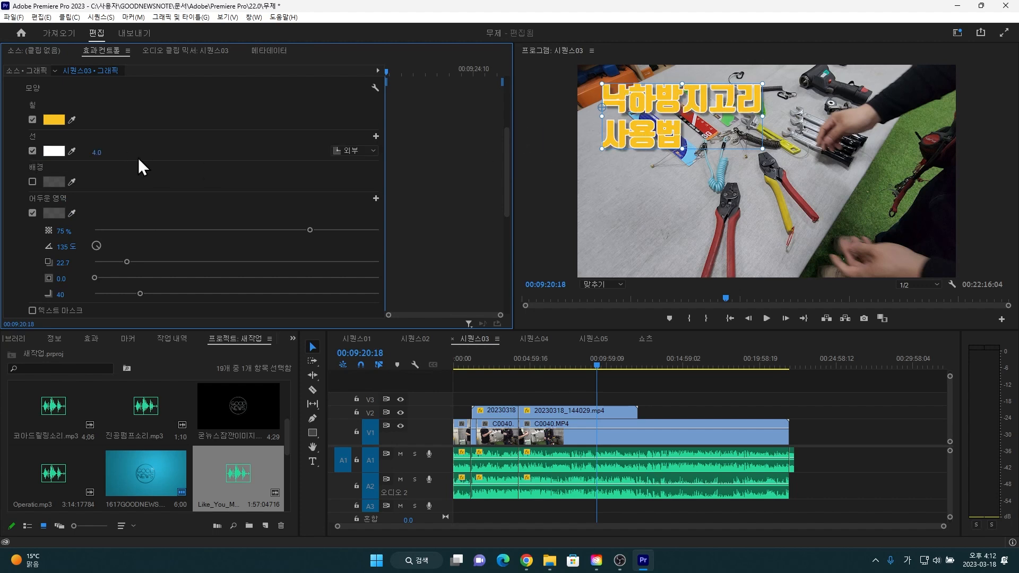
pyautogui.click(73, 151)
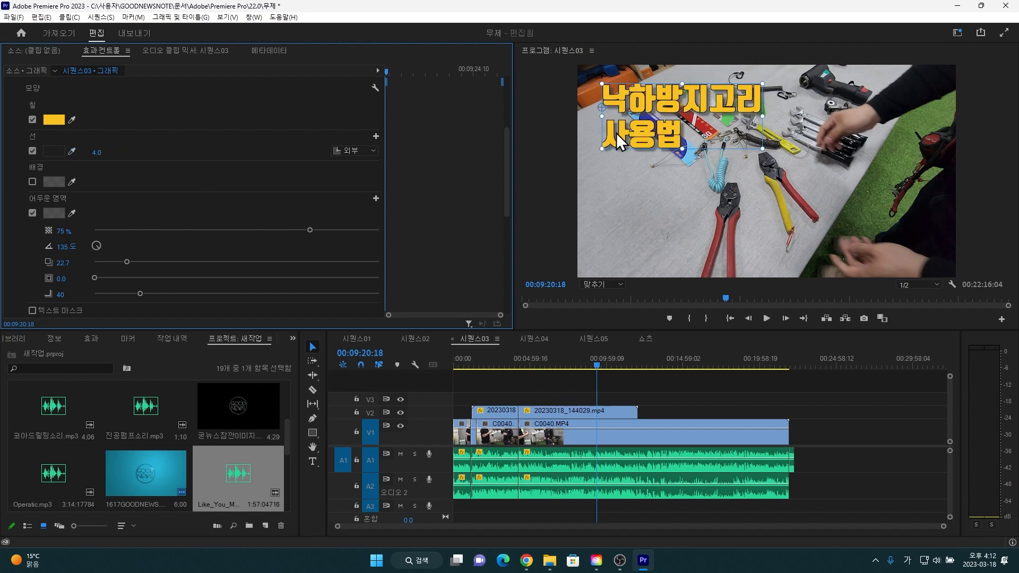
pyautogui.click(98, 154)
pyautogui.click(96, 153)
pyautogui.moveTo(122, 154); pyautogui.dragTo(102, 153)
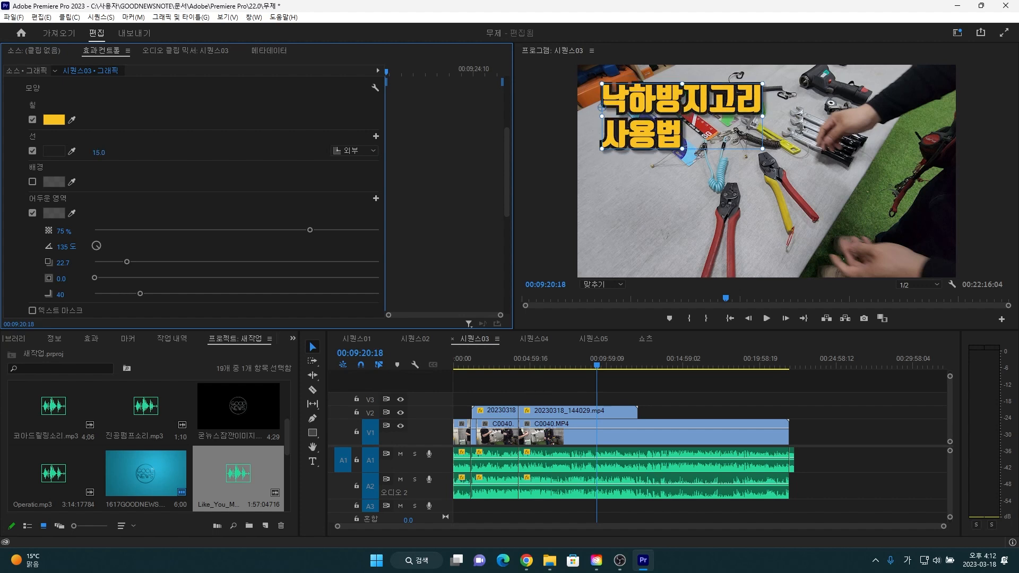
pyautogui.click(99, 152)
pyautogui.write('10')
pyautogui.press('Return')
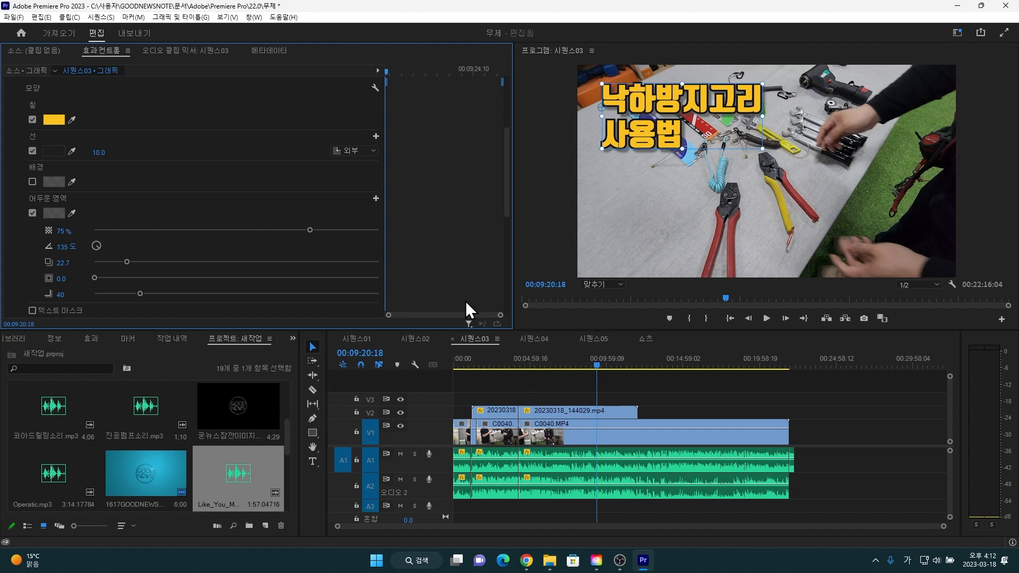
pyautogui.click(616, 212)
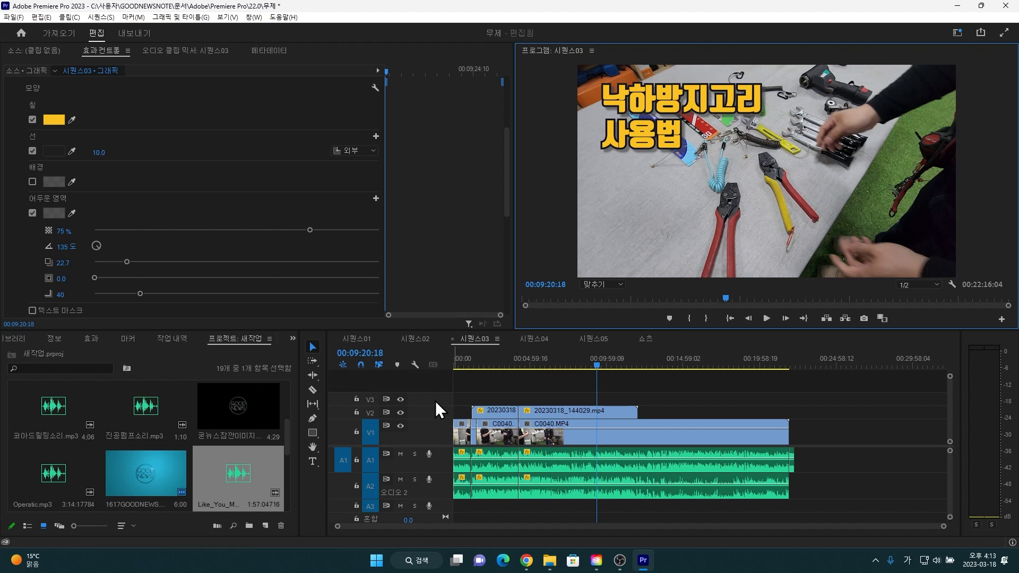
# - Export the titled frame as 시퀀스03.jpg, minimize Premiere Pro and move the exported image beside the 시퀀스03 video on the desktop
pyautogui.click(136, 32)
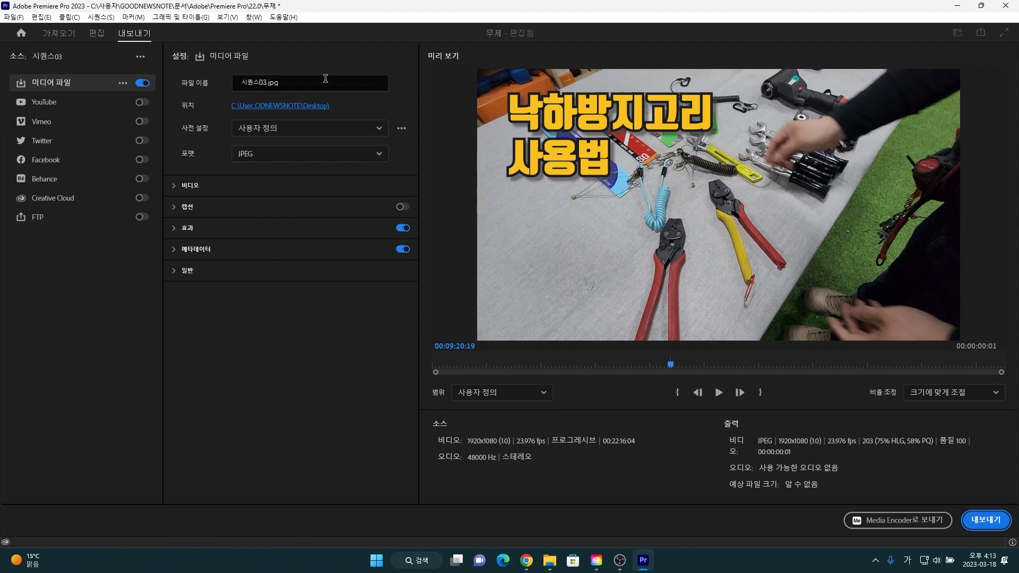
pyautogui.click(980, 517)
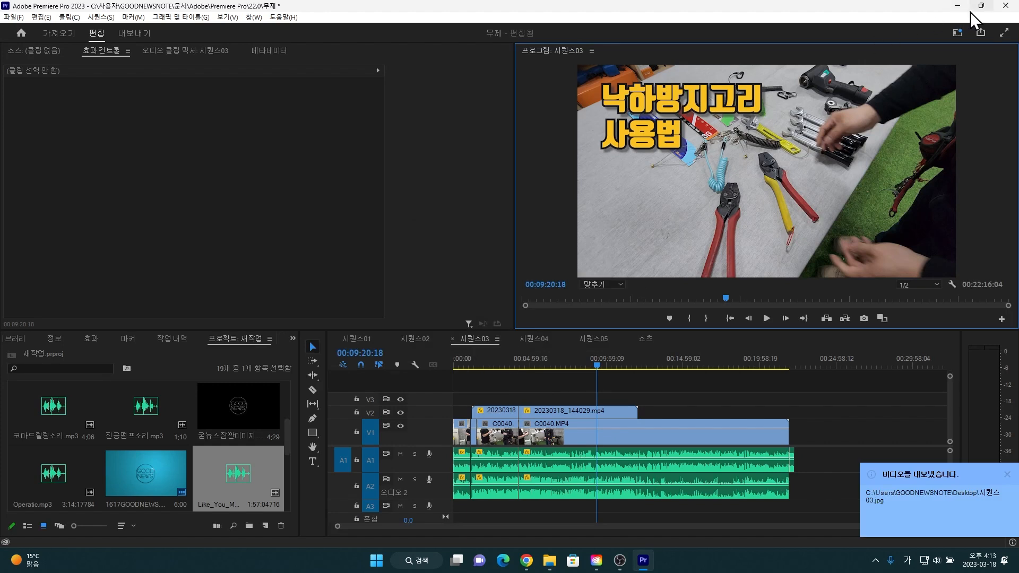
pyautogui.click(957, 7)
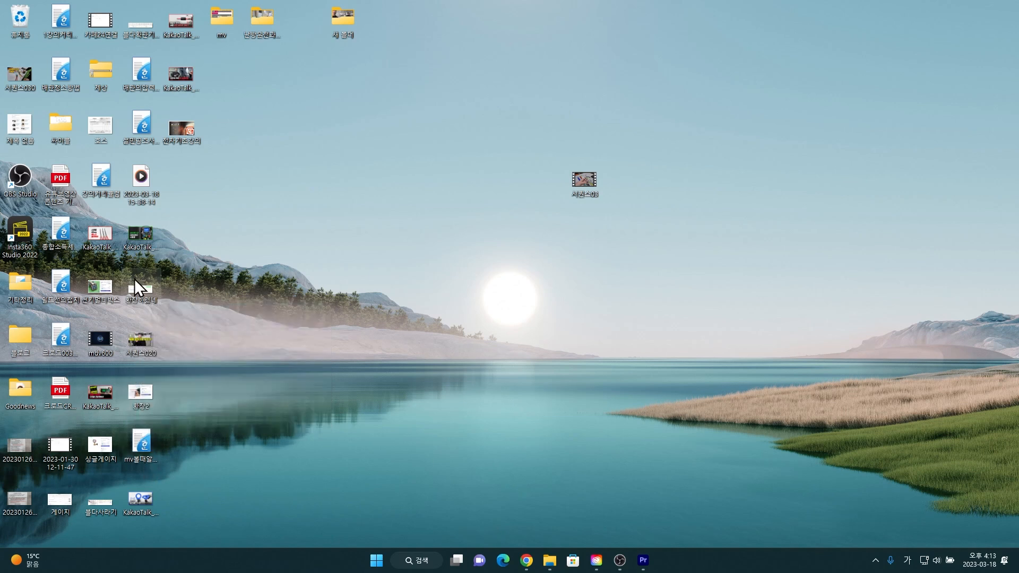
pyautogui.moveTo(14, 69); pyautogui.dragTo(415, 184)
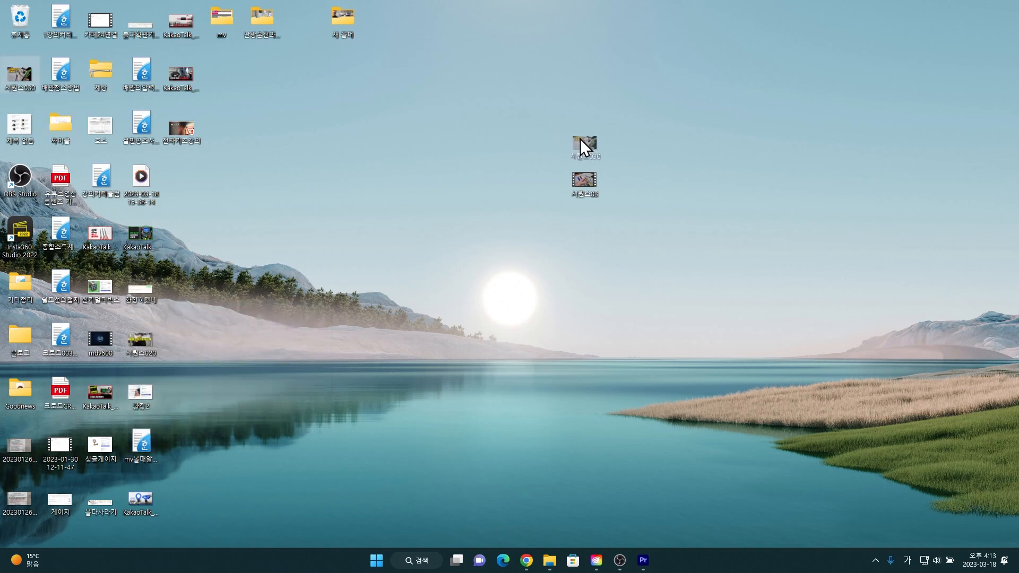
# - Open the 시퀀스030 thumbnail image placed above the 시퀀스03 video on the desktop to check it, and close it
pyautogui.moveTo(575, 135); pyautogui.dragTo(575, 136)
pyautogui.moveTo(512, 116); pyautogui.dragTo(676, 234)
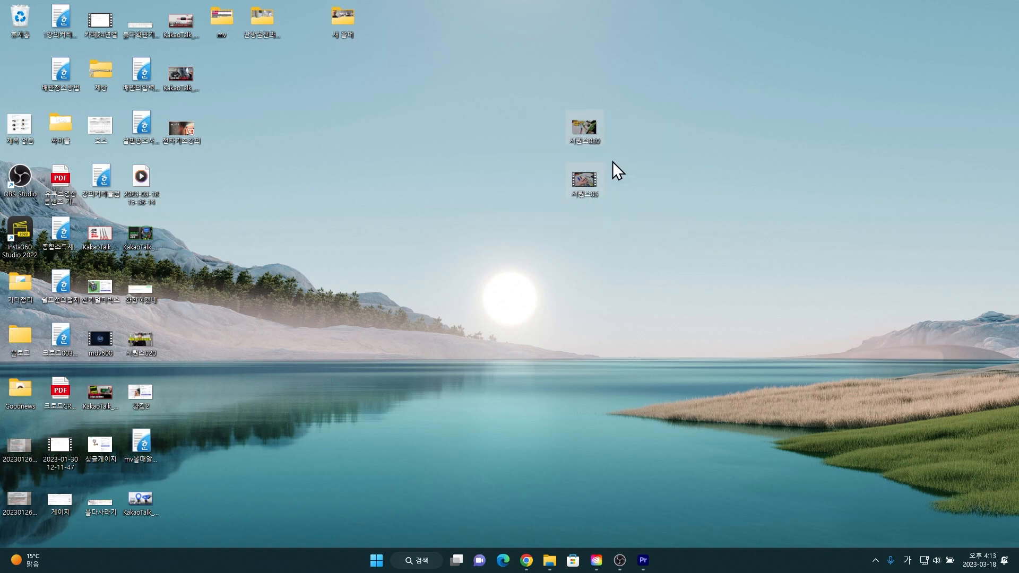
pyautogui.doubleClick(593, 128)
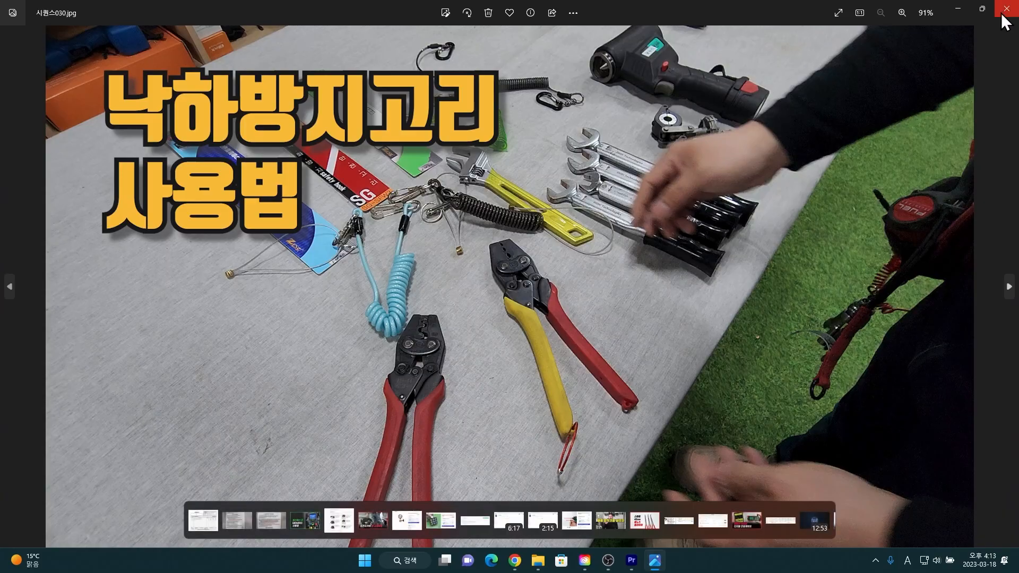
pyautogui.click(1002, 15)
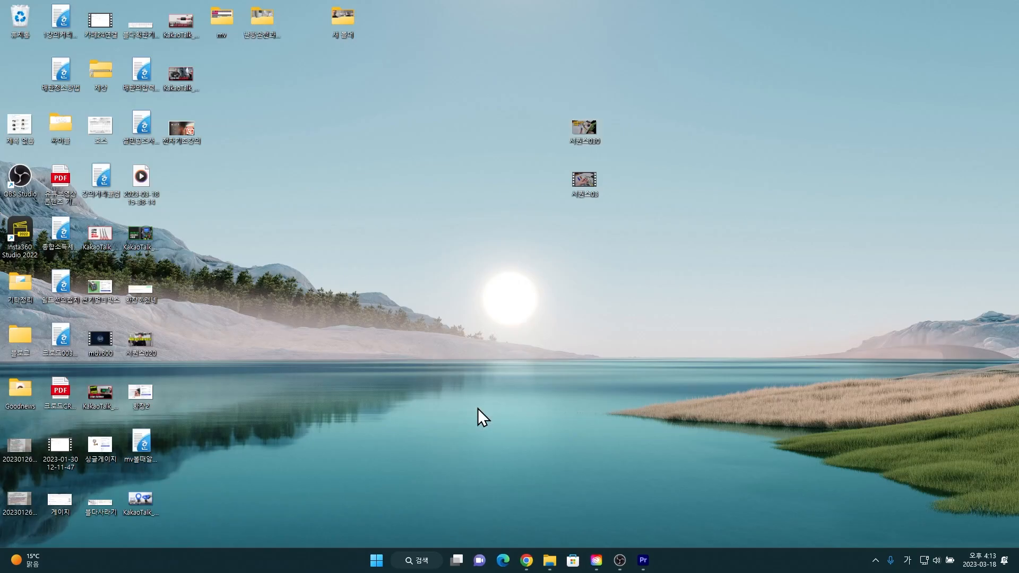
# - Switch to Chrome and start a YouTube video upload with the 시퀀스03 file from the desktop
pyautogui.click(528, 561)
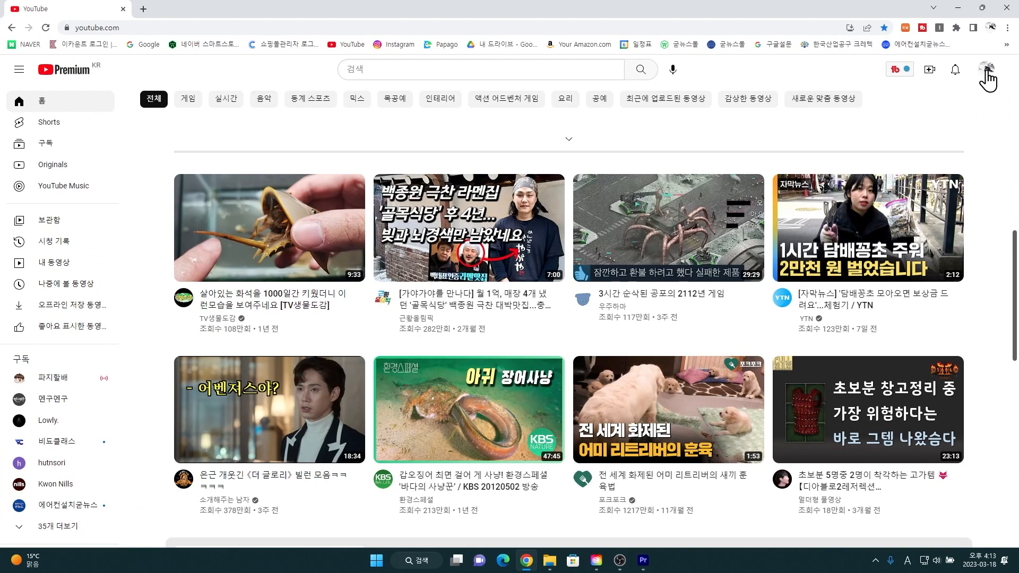
pyautogui.click(930, 70)
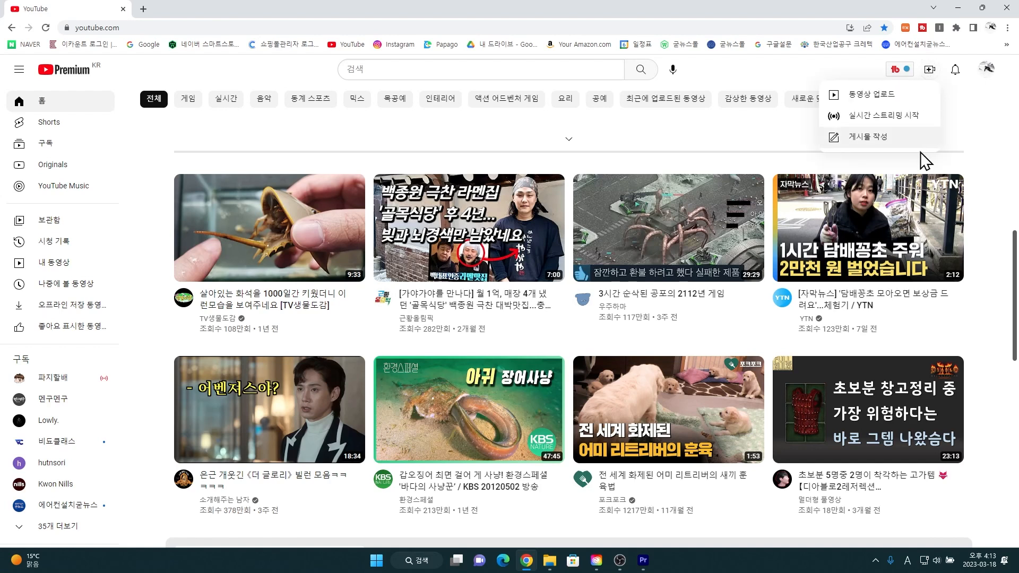
pyautogui.click(841, 94)
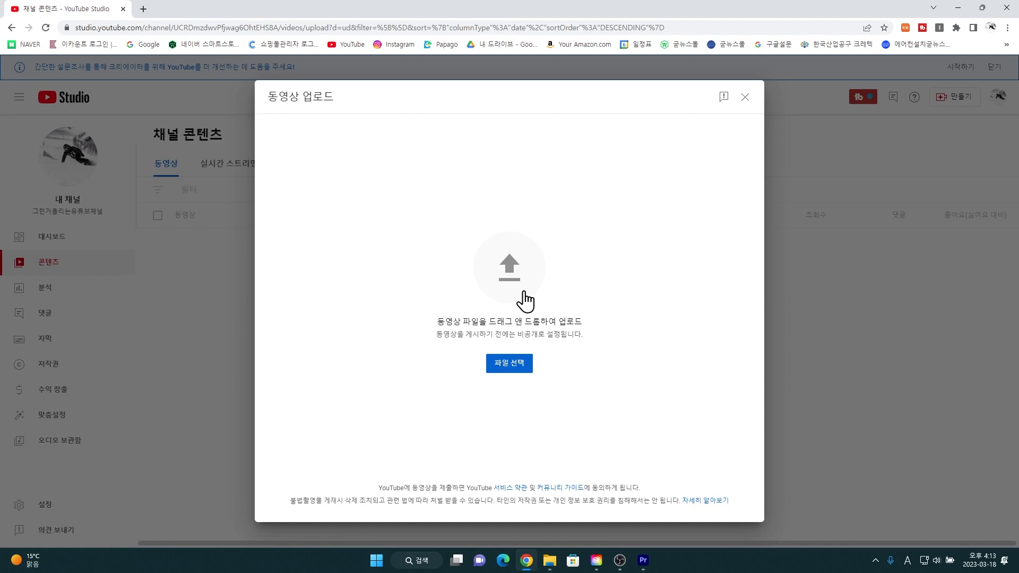
pyautogui.click(517, 366)
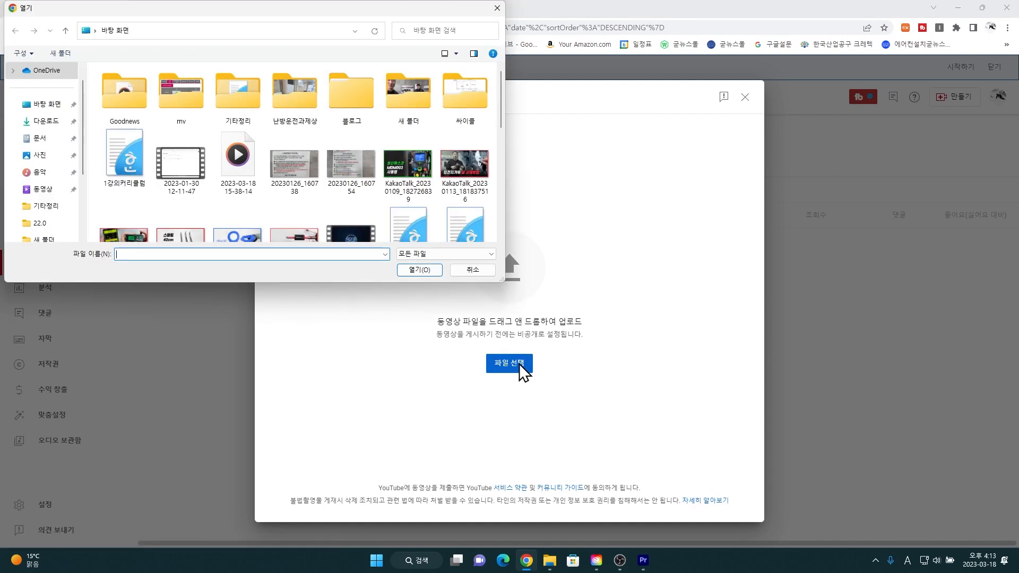
pyautogui.moveTo(501, 119); pyautogui.dragTo(493, 196)
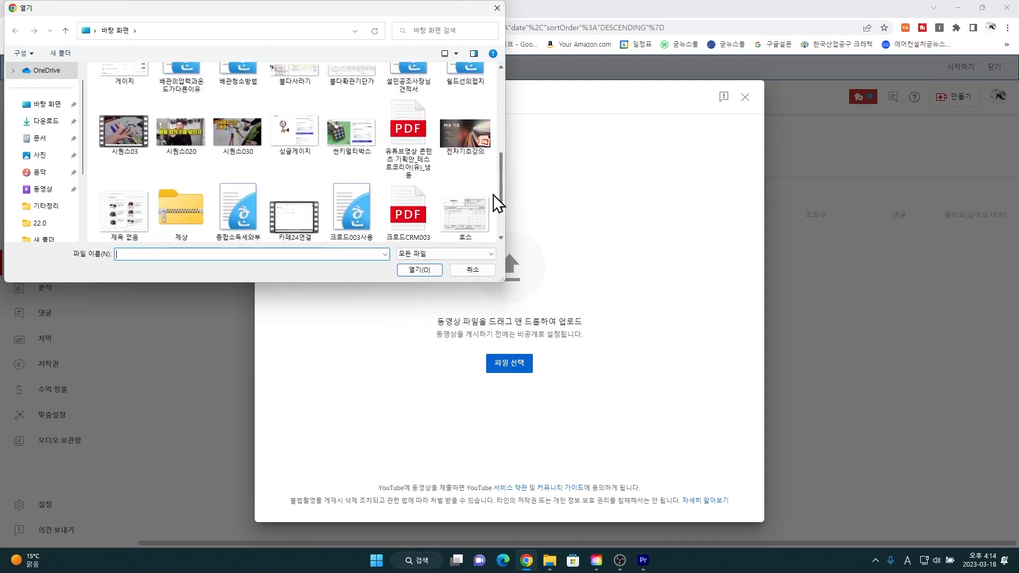
pyautogui.click(122, 138)
pyautogui.click(418, 270)
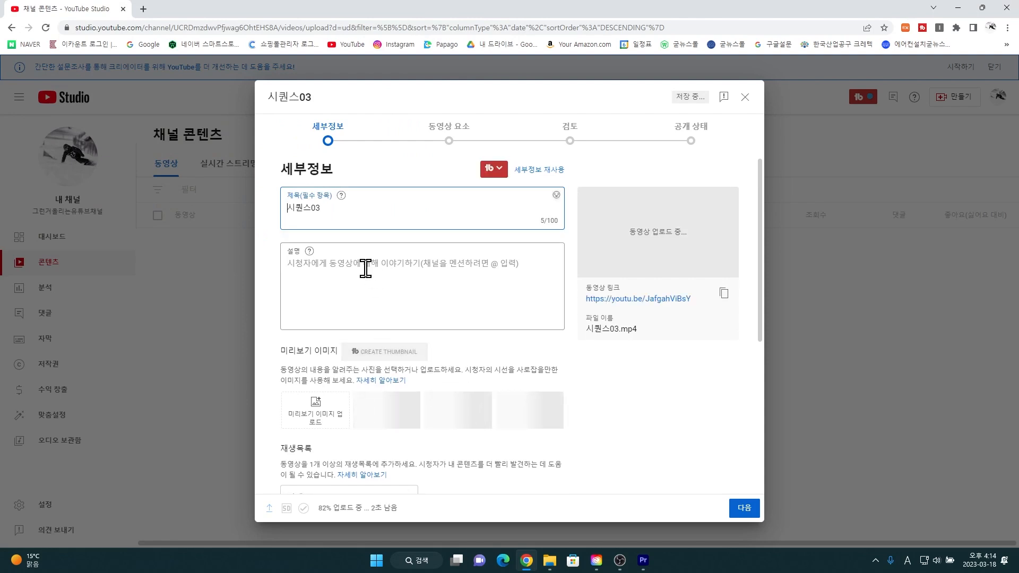
# - Upload the 시퀀스030 desktop image as the thumbnail of the video being uploaded
pyautogui.doubleClick(335, 207)
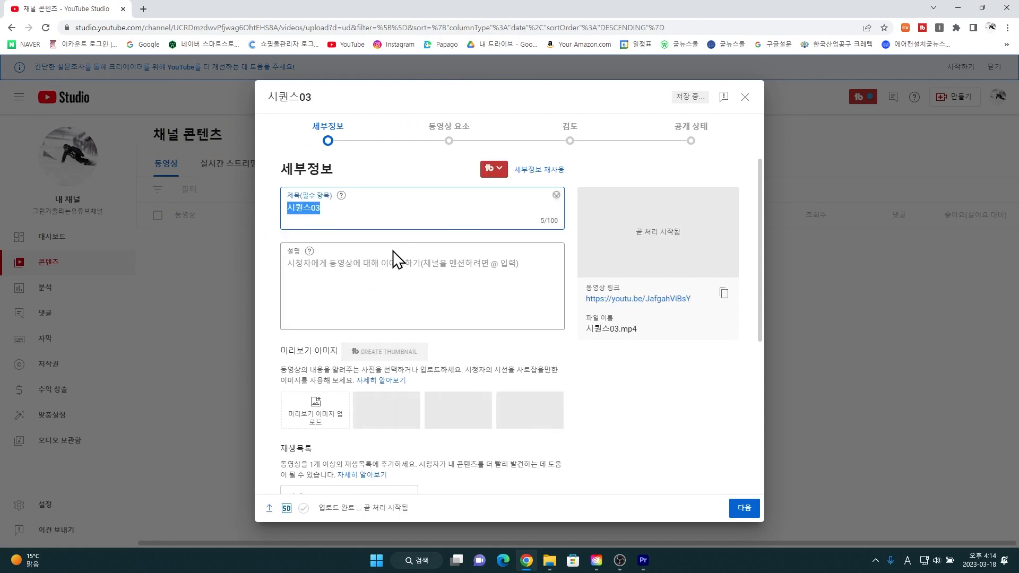
pyautogui.click(353, 268)
pyautogui.scroll(-2, 323, 339)
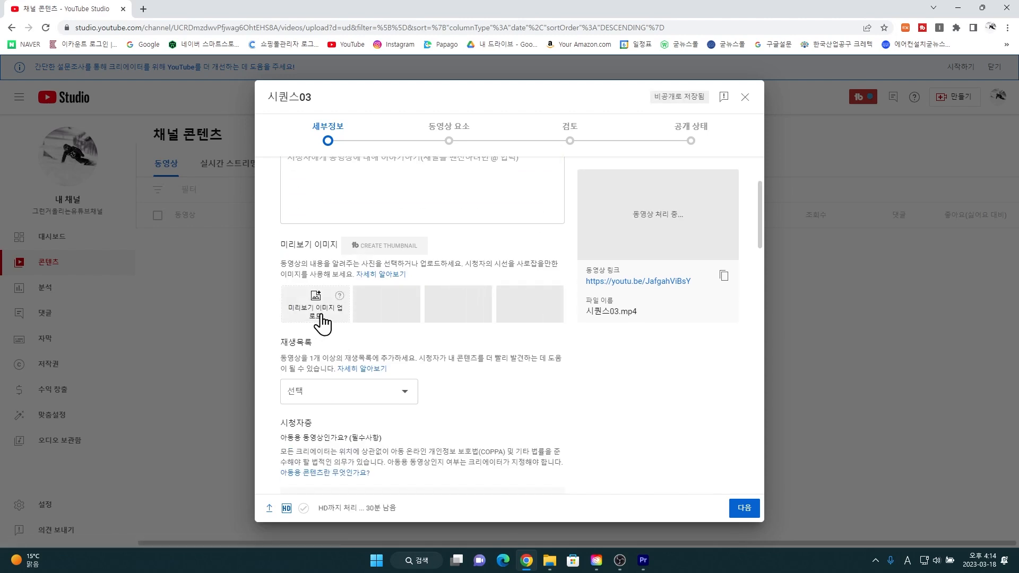
pyautogui.click(321, 317)
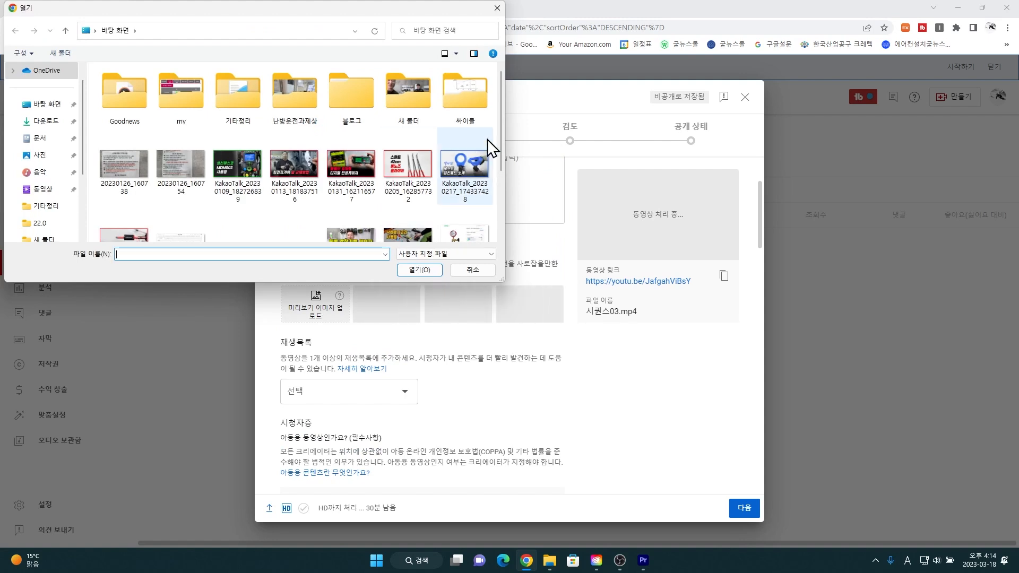
pyautogui.moveTo(500, 133); pyautogui.dragTo(502, 195)
pyautogui.click(419, 155)
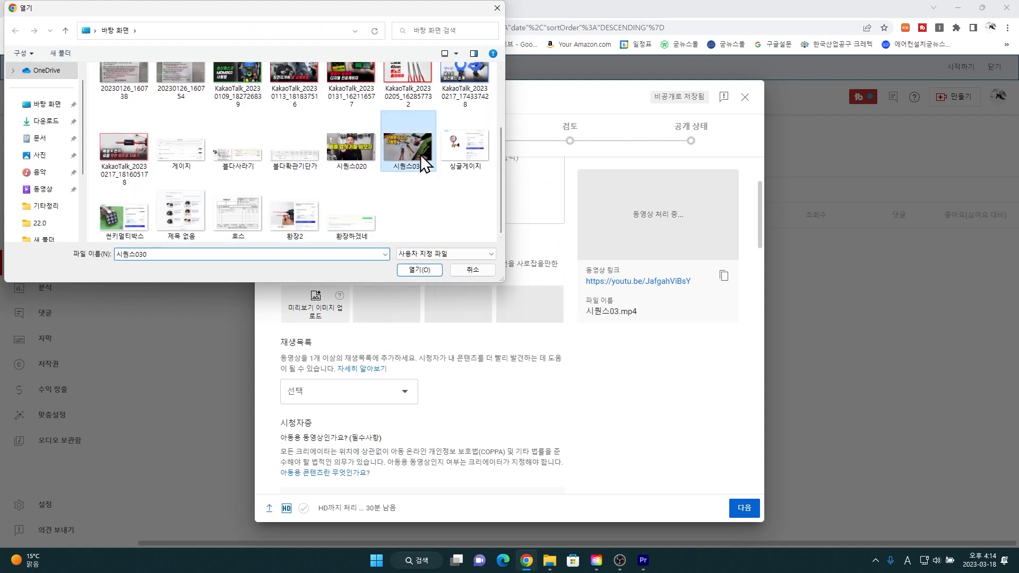
pyautogui.click(420, 271)
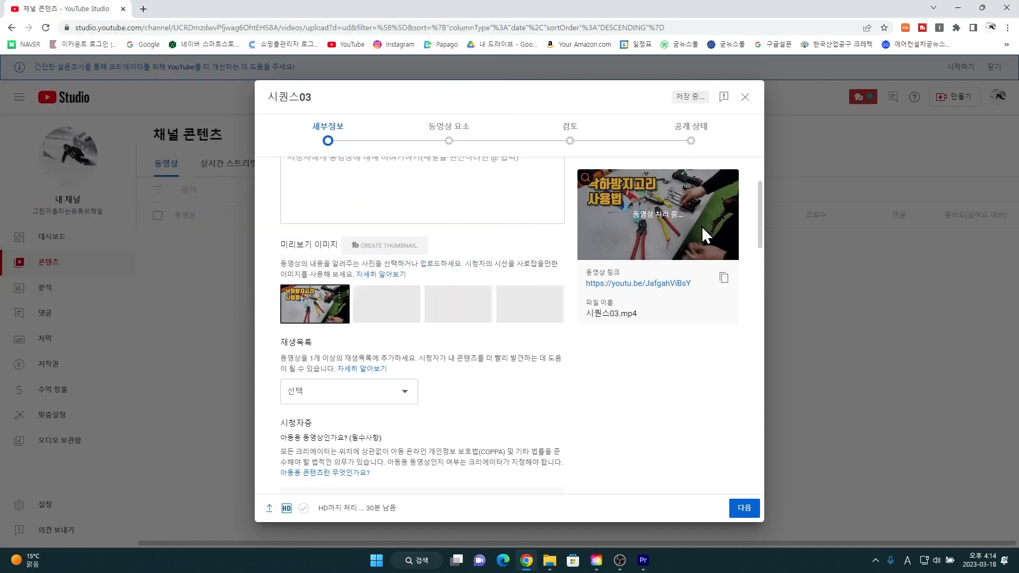
# - Review the playlist, audience, paid promotion, tag, language and license settings in the video's details
pyautogui.click(388, 400)
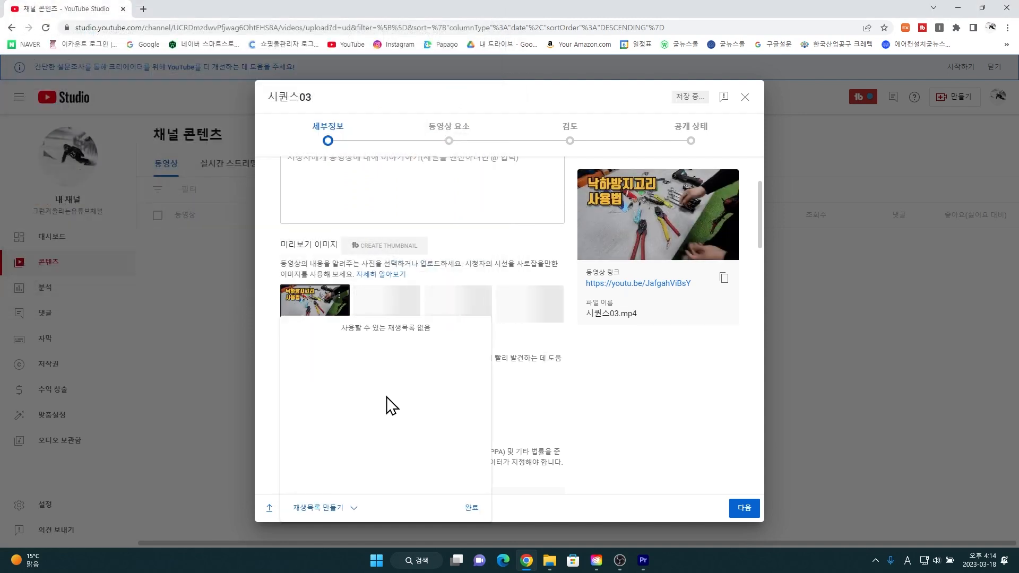
pyautogui.click(628, 381)
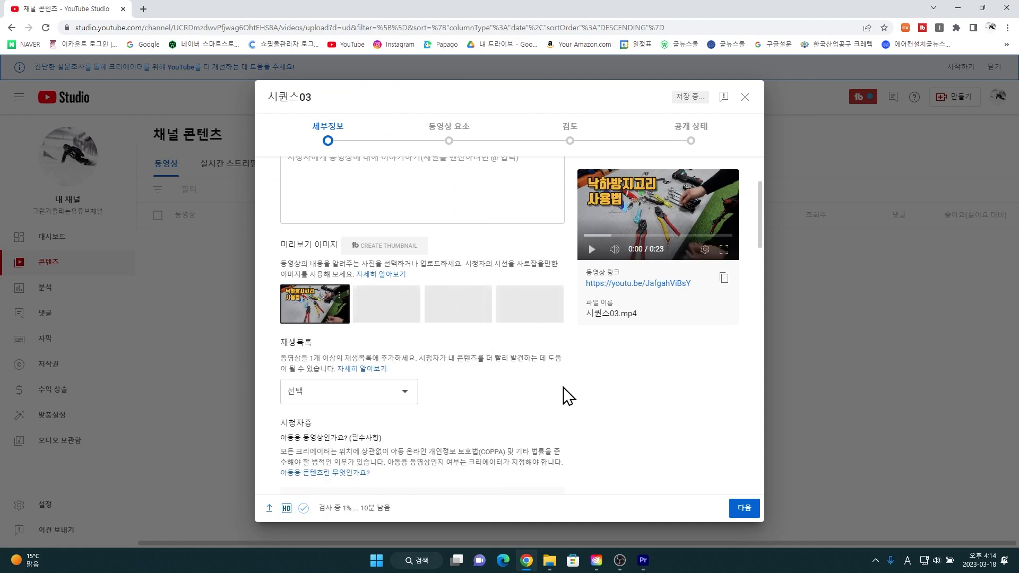
pyautogui.scroll(-7, 557, 353)
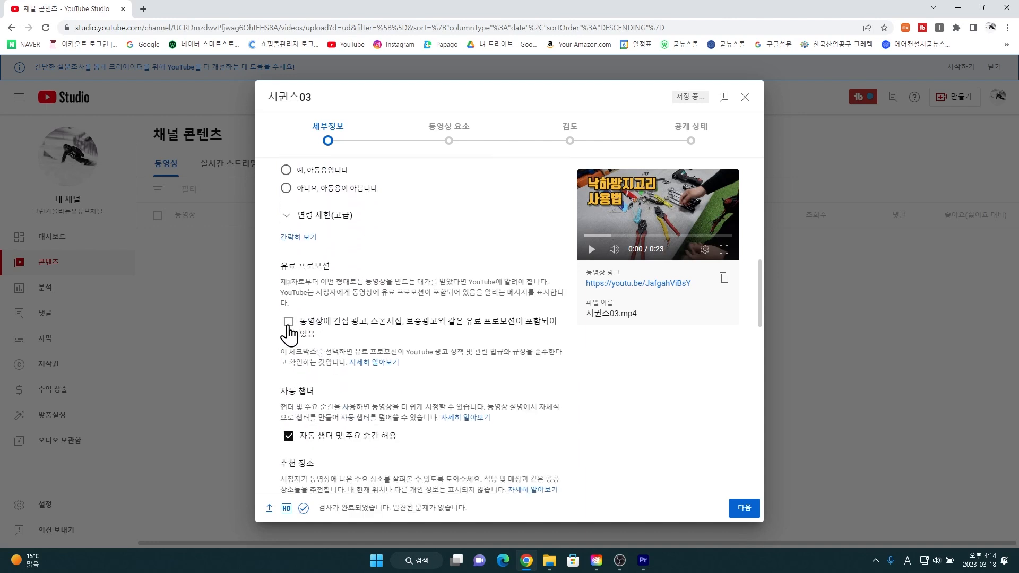
pyautogui.scroll(-3, 377, 350)
pyautogui.click(346, 429)
pyautogui.scroll(-8, 338, 426)
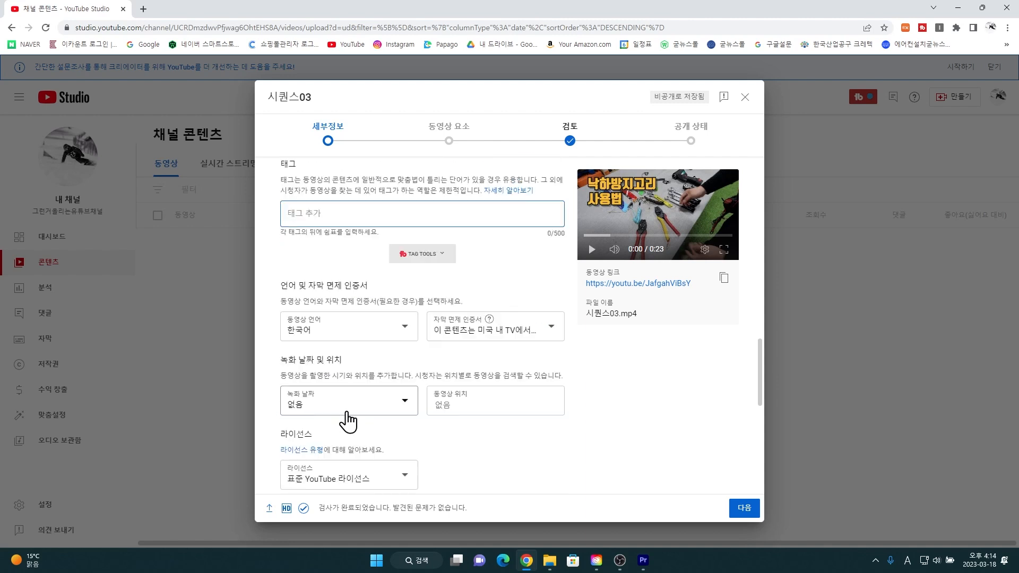
# - Mark the video as not made for kids and advance past the video elements to the checks stage
pyautogui.click(743, 510)
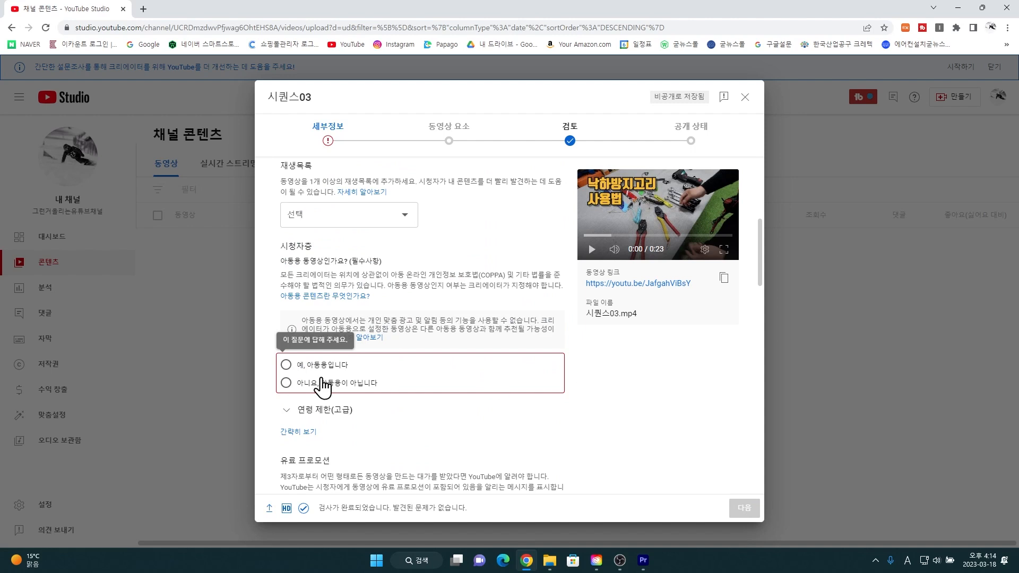
pyautogui.click(291, 386)
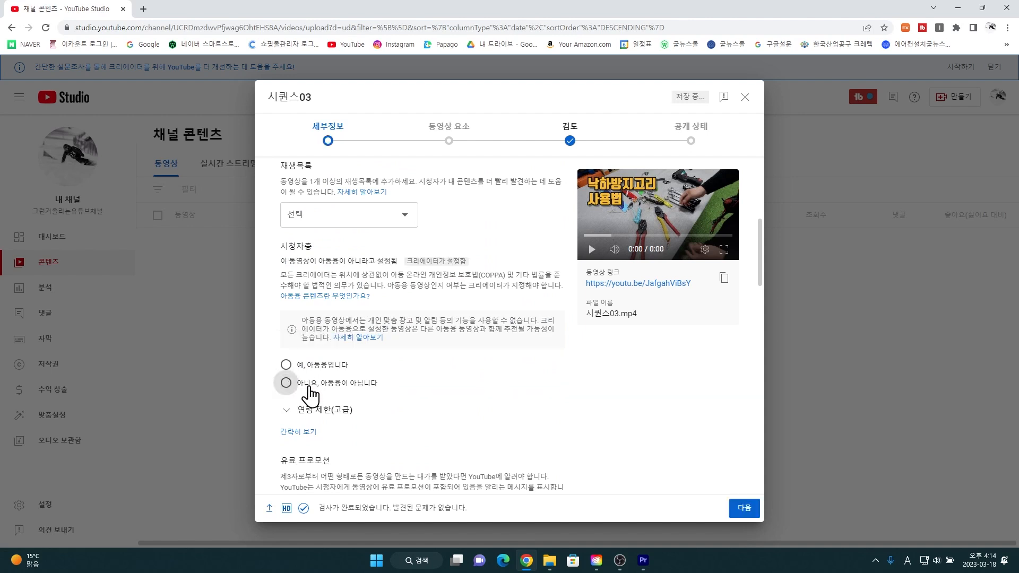
pyautogui.click(743, 509)
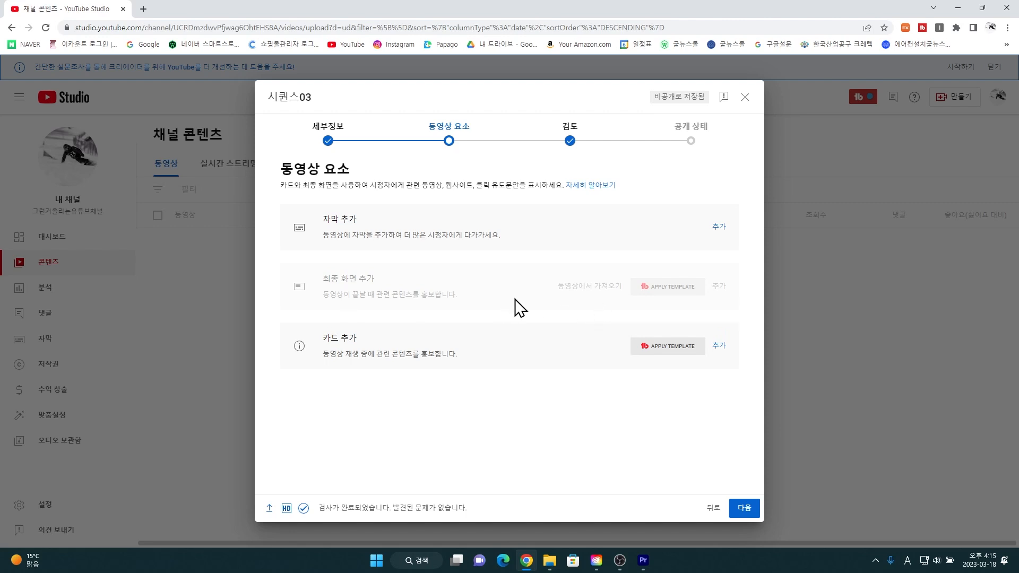
pyautogui.click(743, 508)
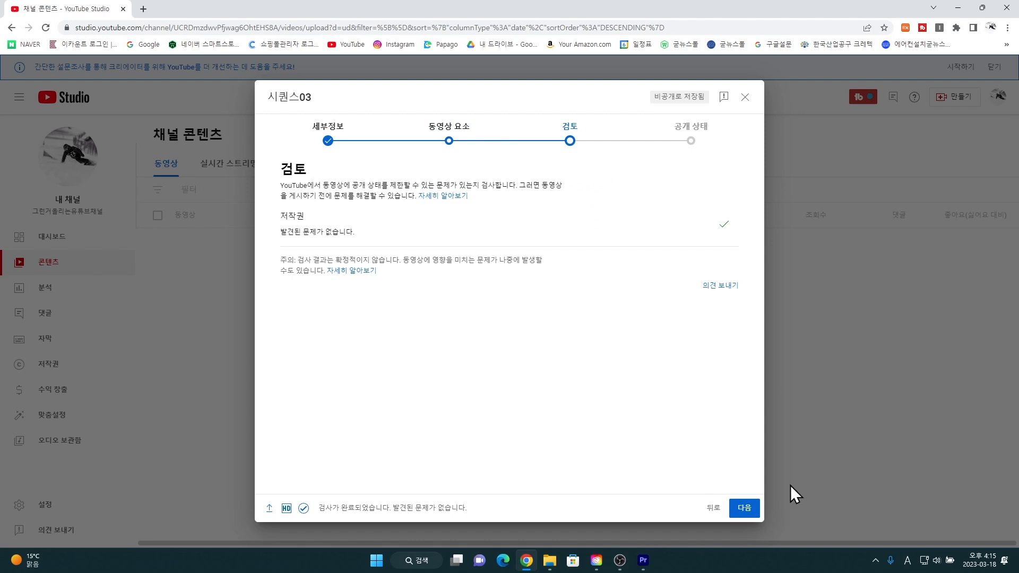
# - Close the upload dialog and switch YouTube Studio to the 에어컨설치굳뉴스 channel
pyautogui.click(745, 97)
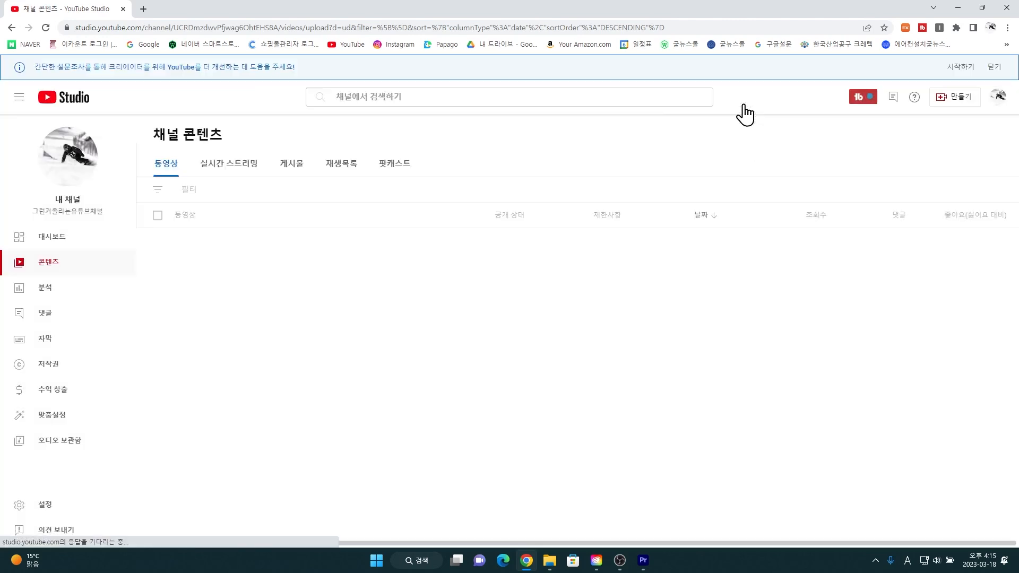
pyautogui.click(999, 97)
pyautogui.click(941, 215)
pyautogui.click(934, 222)
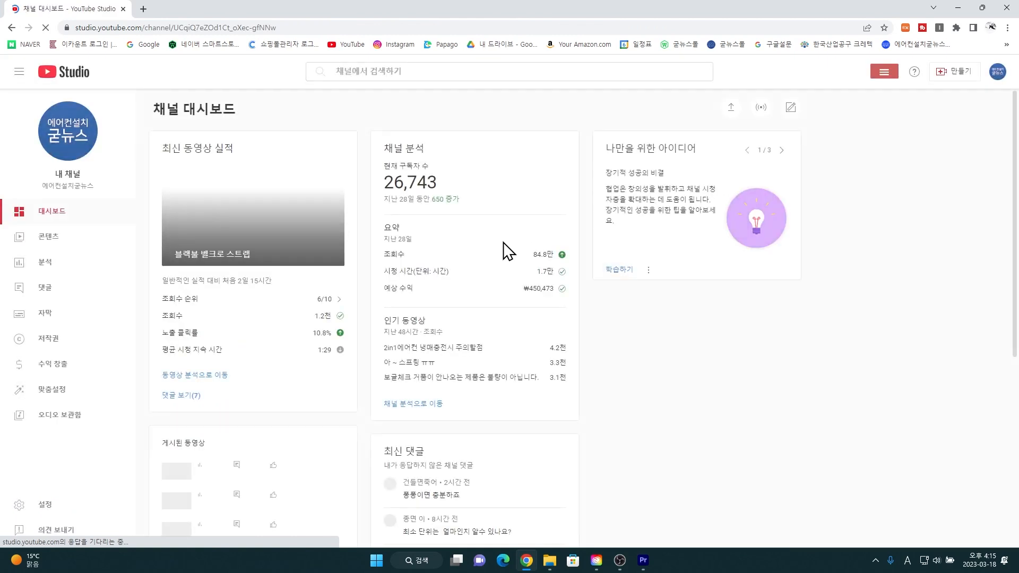
# - Start a new video upload on the 에어컨설치굳뉴스 channel using the 시퀀스03 file
pyautogui.click(954, 73)
pyautogui.click(924, 94)
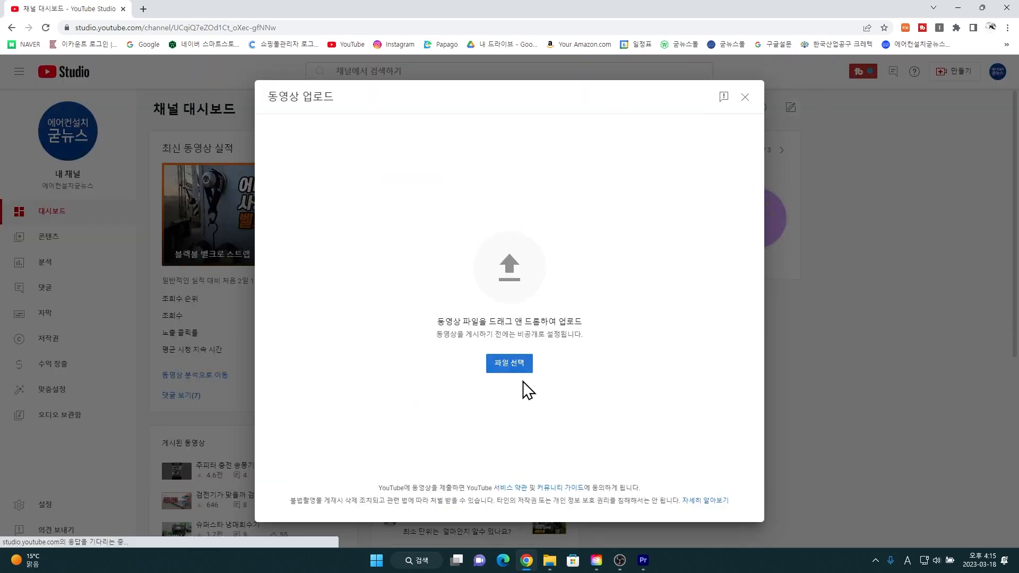
pyautogui.click(520, 368)
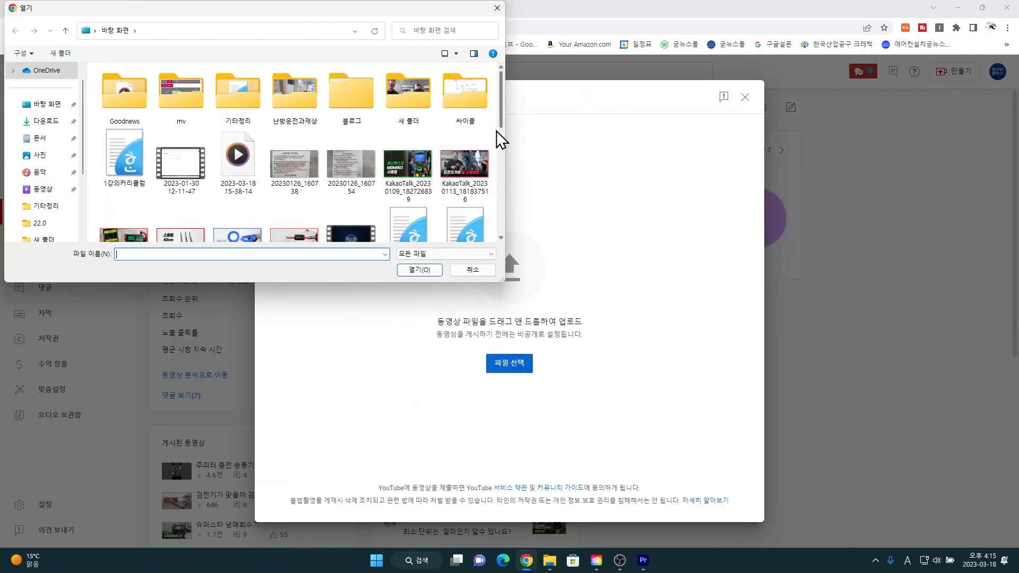
pyautogui.moveTo(499, 119); pyautogui.dragTo(502, 193)
pyautogui.click(123, 169)
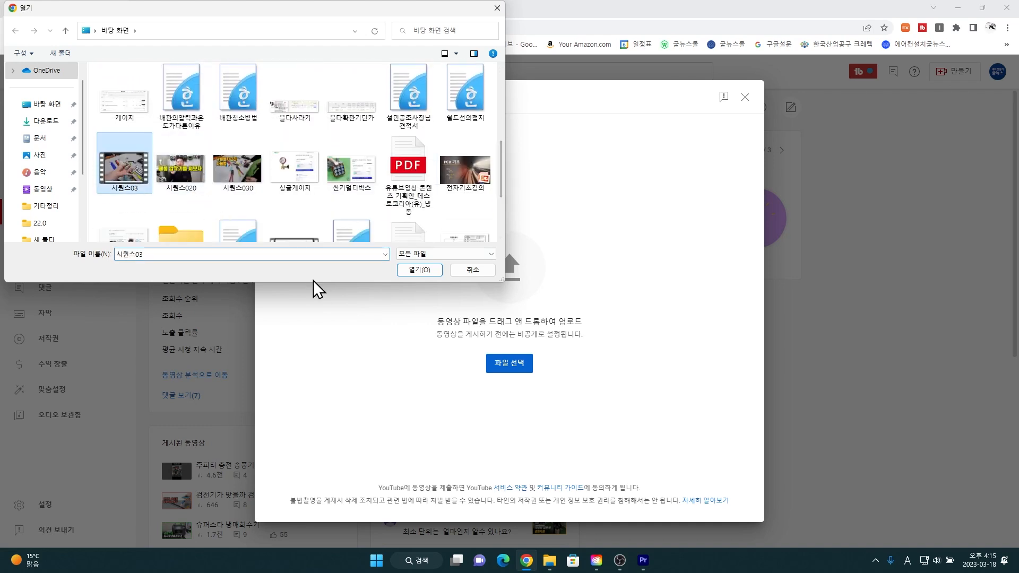
pyautogui.click(432, 271)
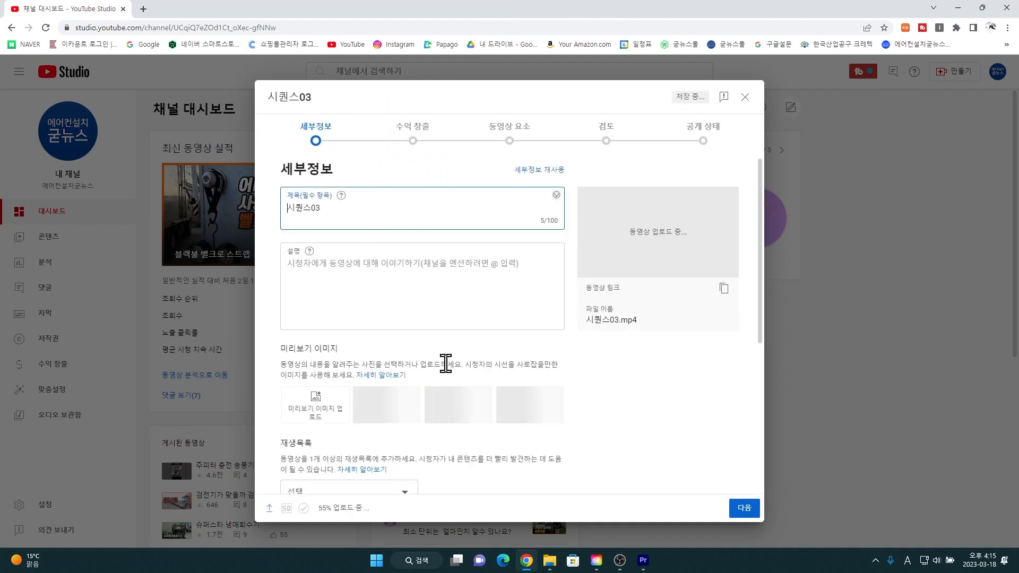
# - Add 시퀀스030 as the custom preview image for the upload on the 에어컨설치굳뉴스 channel
pyautogui.doubleClick(297, 208)
pyautogui.click(357, 283)
pyautogui.scroll(-3, 356, 282)
pyautogui.click(321, 269)
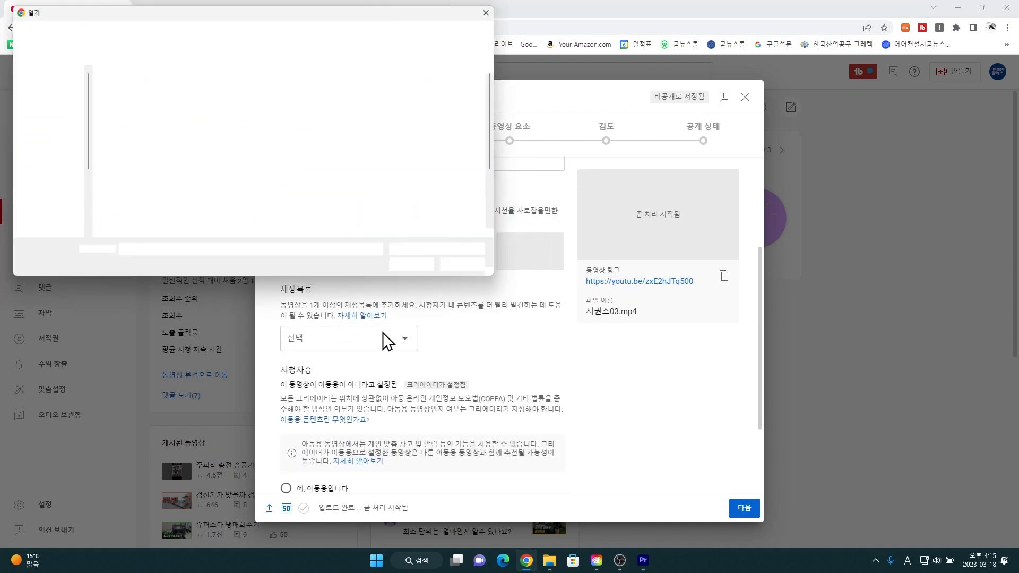
pyautogui.scroll(-1, 396, 190)
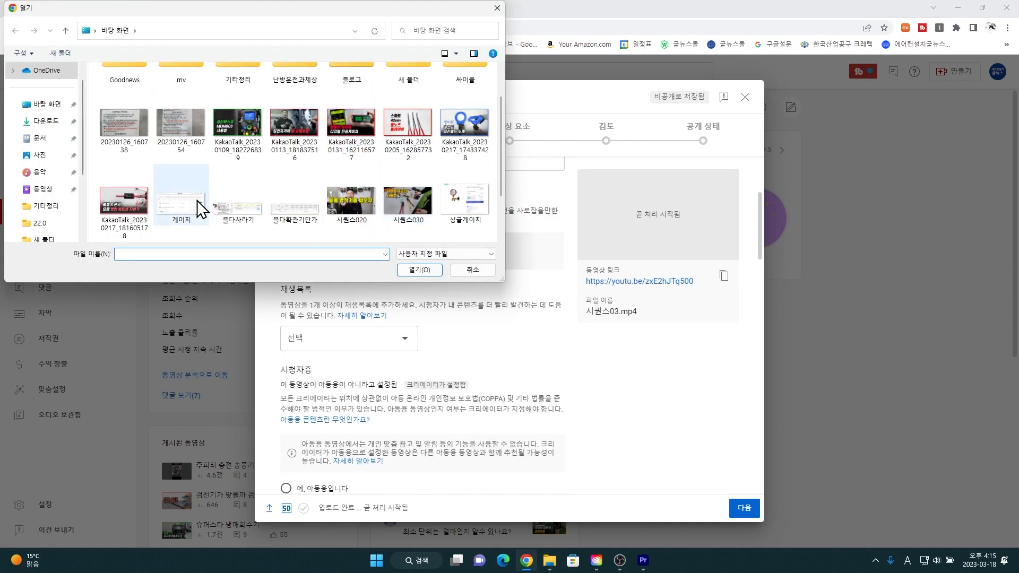
pyautogui.click(410, 205)
pyautogui.click(419, 270)
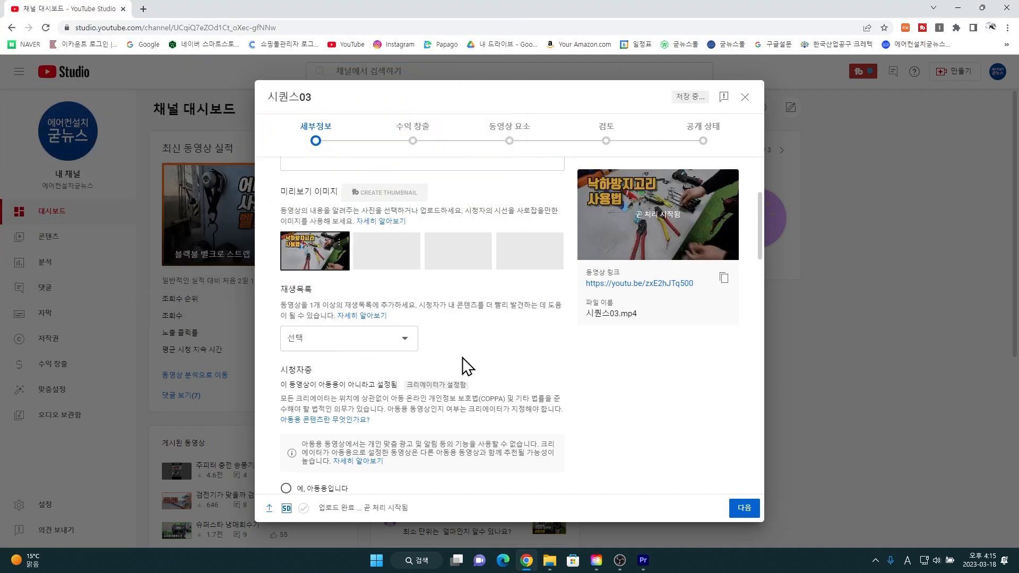
# - Look through the channel's available playlists for the video and close the list without choosing one
pyautogui.click(405, 342)
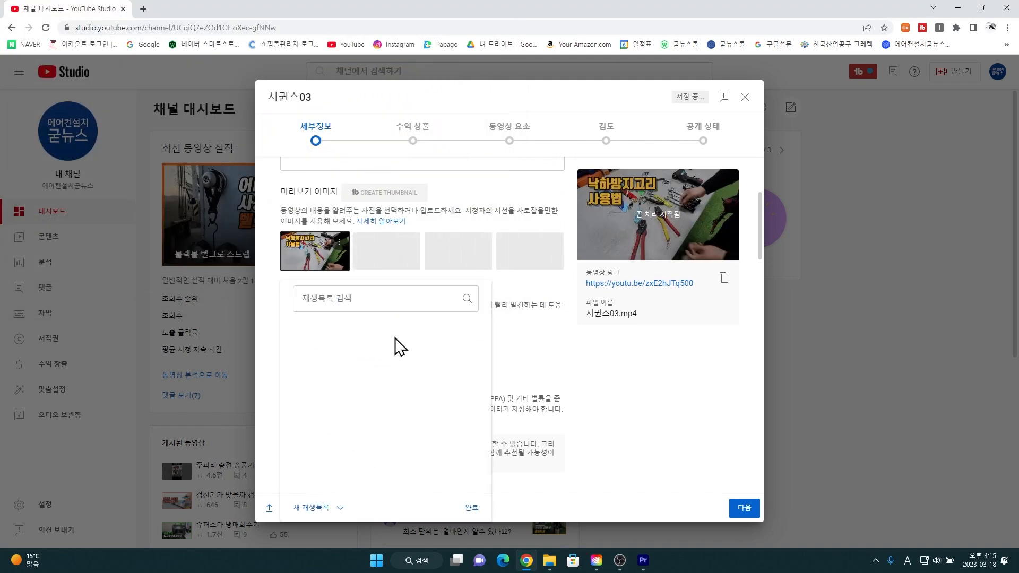
pyautogui.scroll(-1, 371, 400)
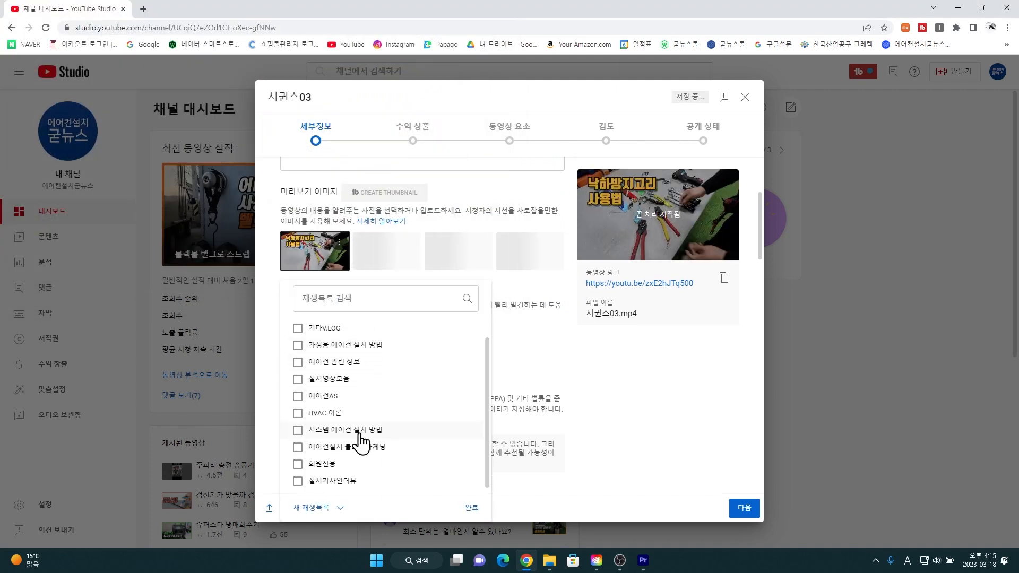
pyautogui.scroll(1, 371, 413)
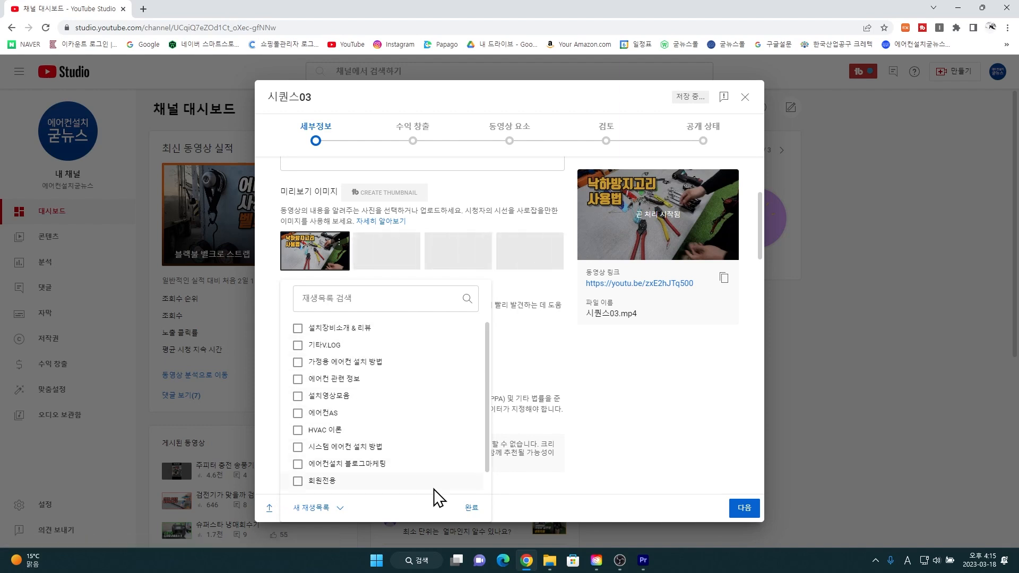
pyautogui.click(471, 509)
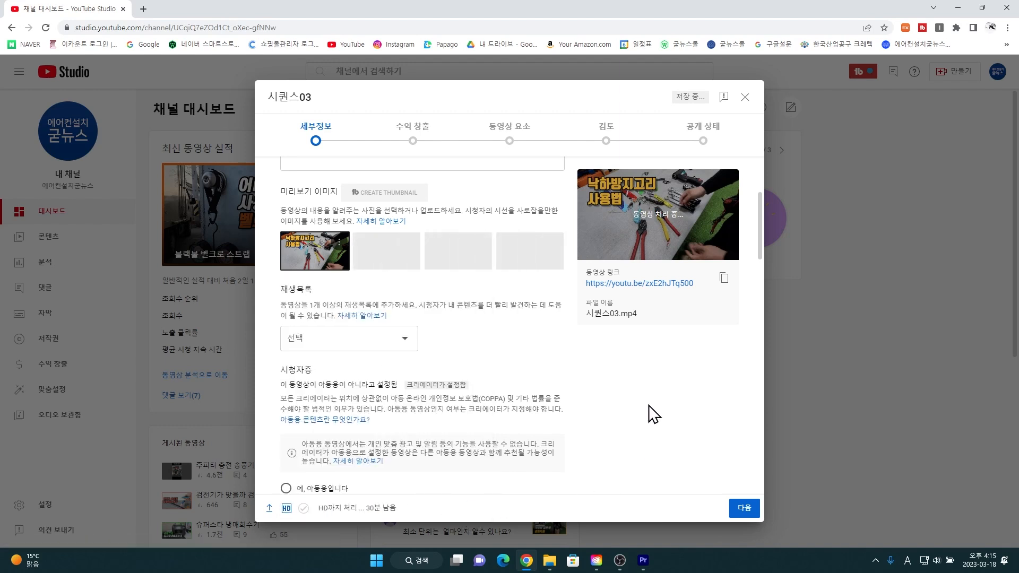
# - Review the remaining video details through the tags, language and license settings, and continue to the monetization stage
pyautogui.scroll(-5, 523, 381)
pyautogui.scroll(-2, 522, 381)
pyautogui.scroll(-5, 332, 334)
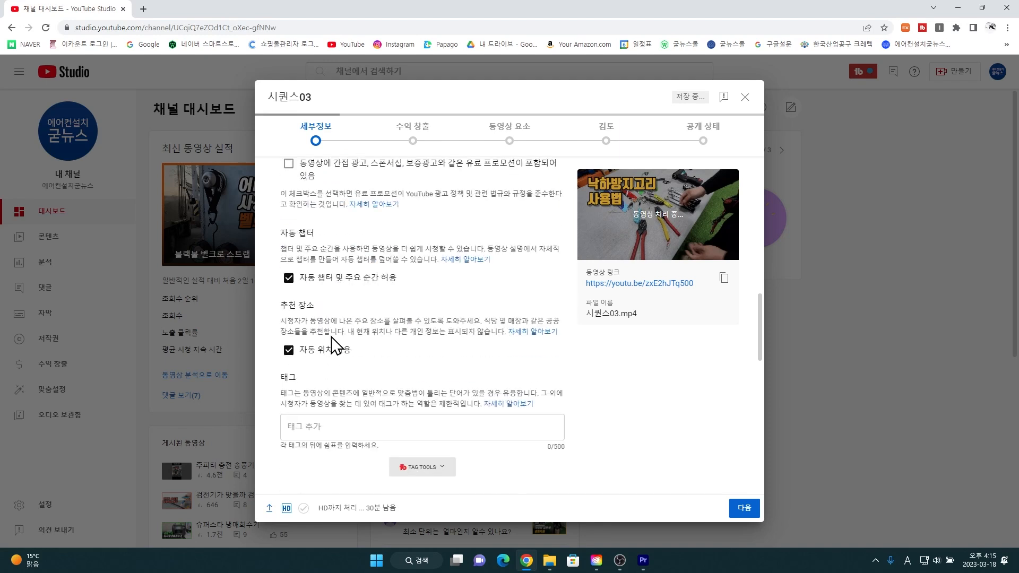
pyautogui.click(342, 318)
pyautogui.scroll(-5, 630, 359)
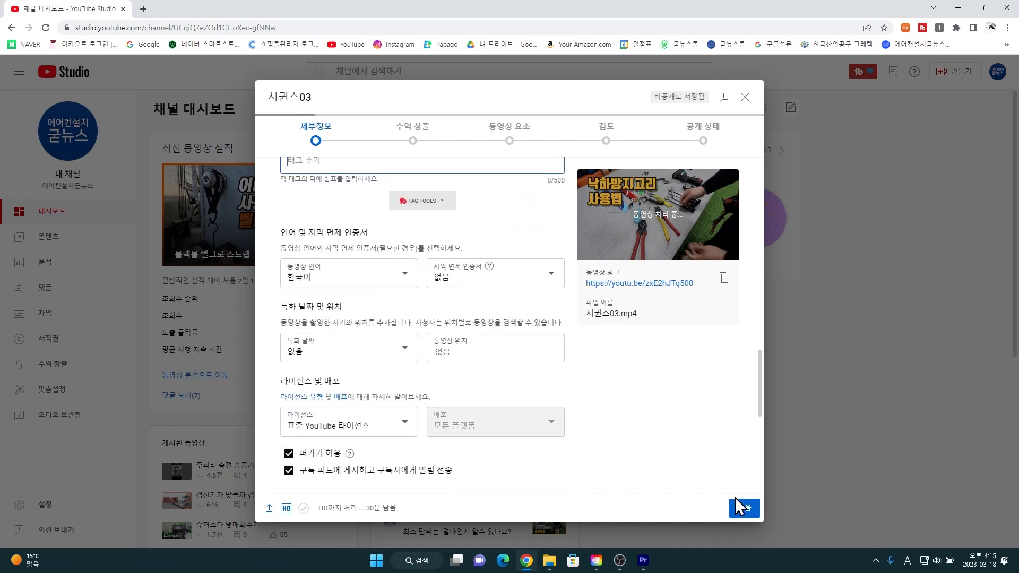
pyautogui.click(735, 508)
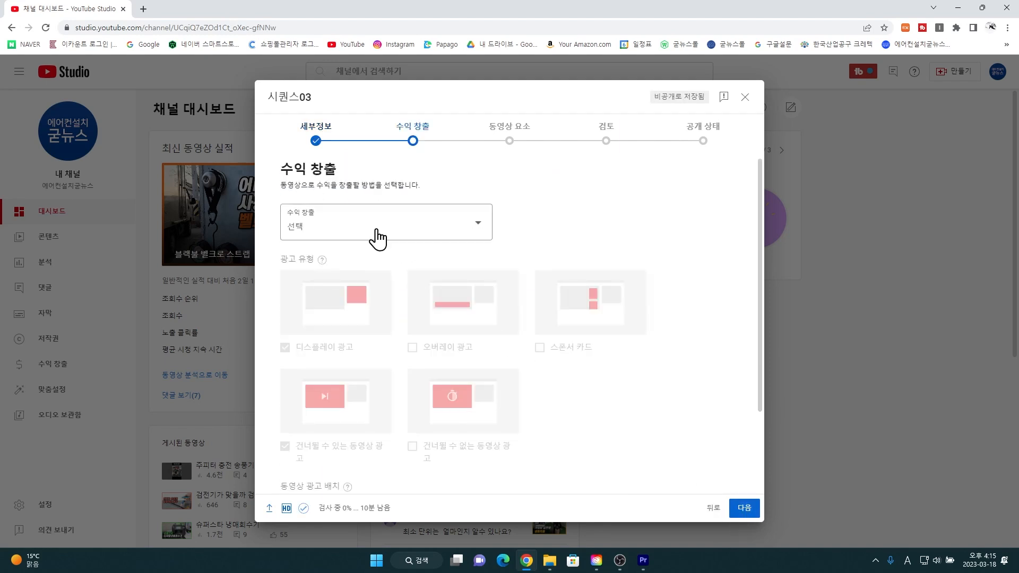
# - Set the video's monetization to 사용 and continue past the ad type and placement options to ad suitability
pyautogui.click(378, 239)
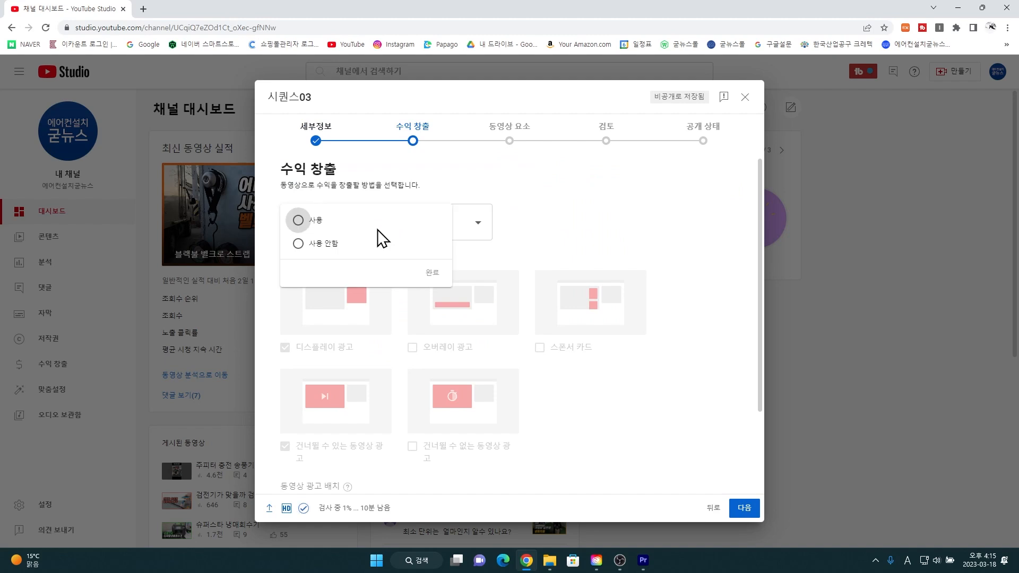
pyautogui.click(314, 226)
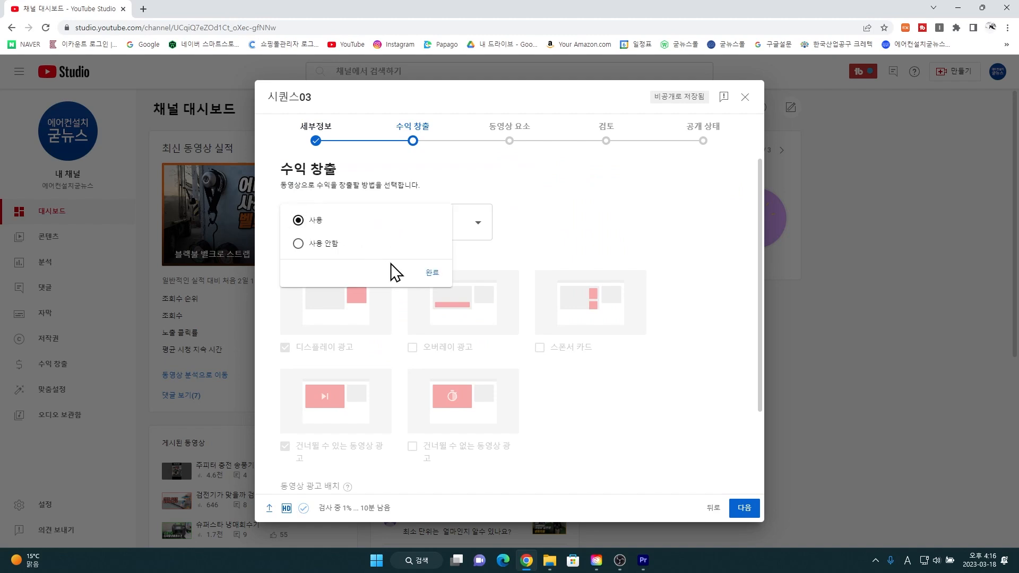
pyautogui.click(432, 273)
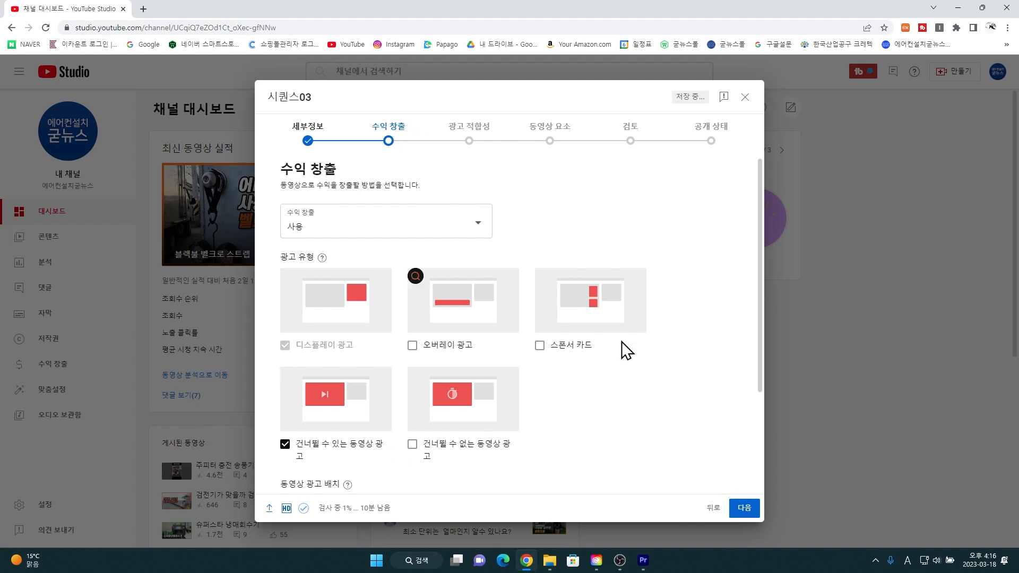
pyautogui.scroll(-3, 598, 448)
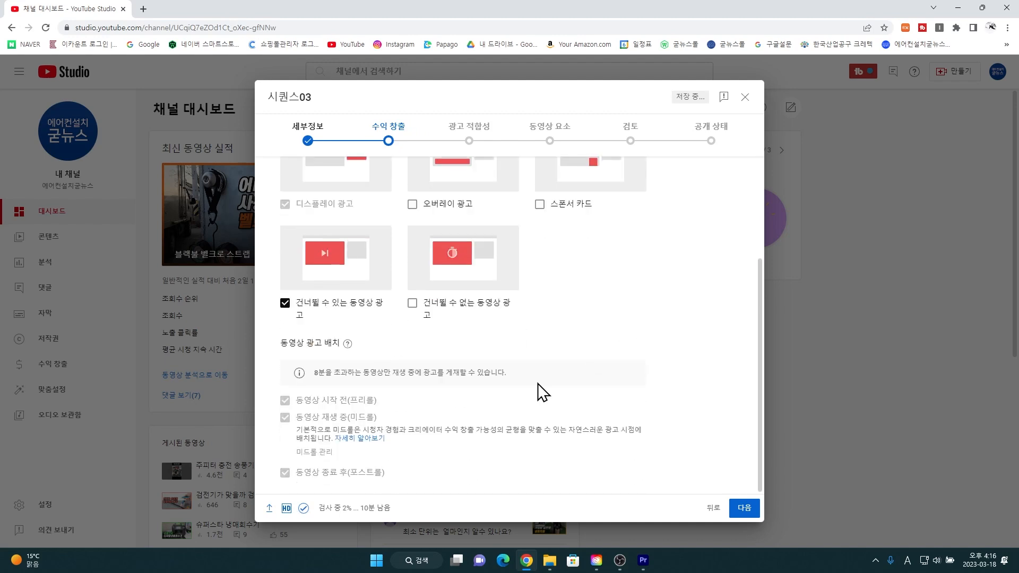
pyautogui.click(743, 508)
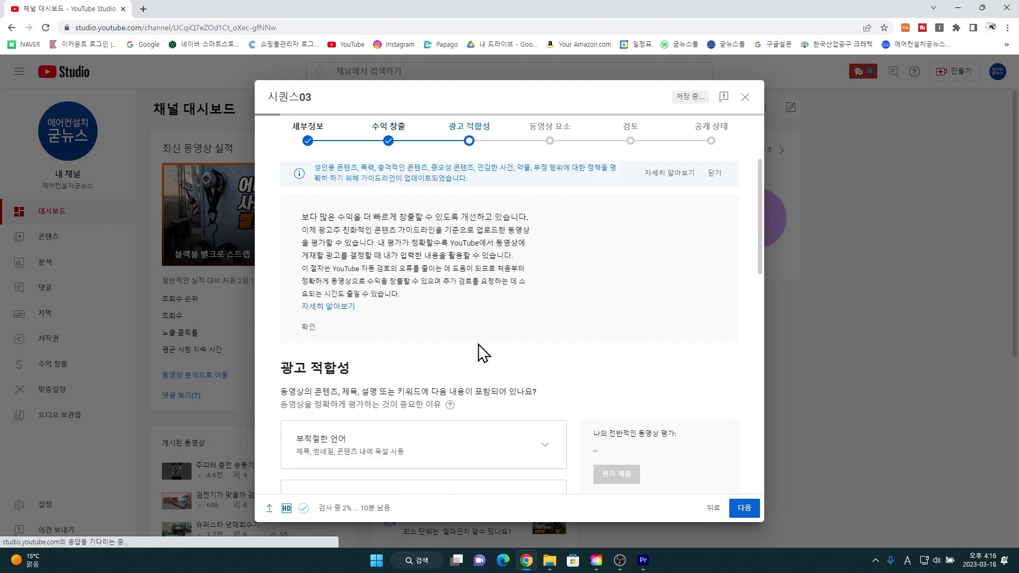
# - Mark 해당 사항 없음 for the ad suitability questions, submit the rating and continue to the video elements stage
pyautogui.scroll(-5, 476, 314)
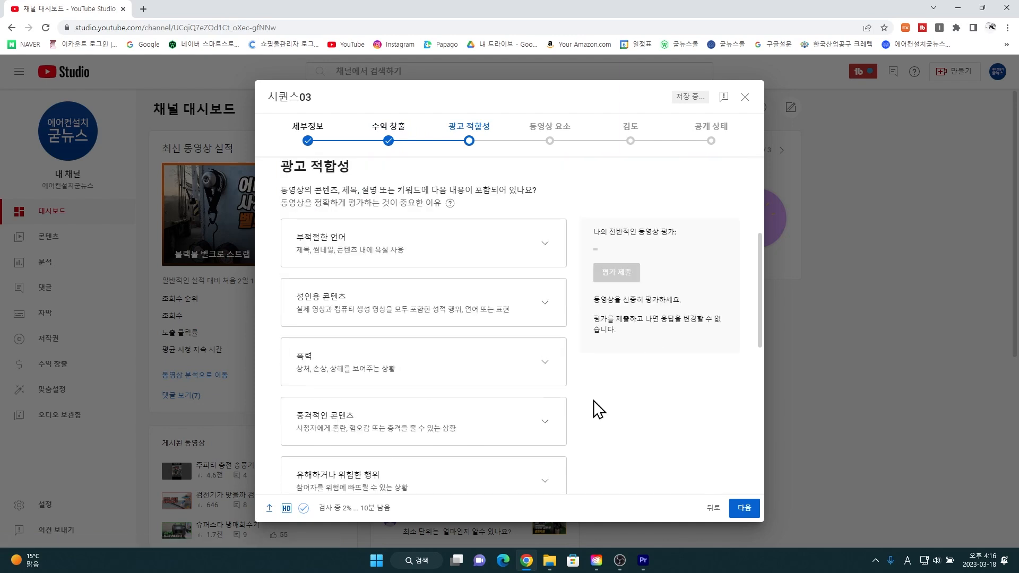
pyautogui.scroll(-5, 611, 412)
pyautogui.scroll(-2, 651, 418)
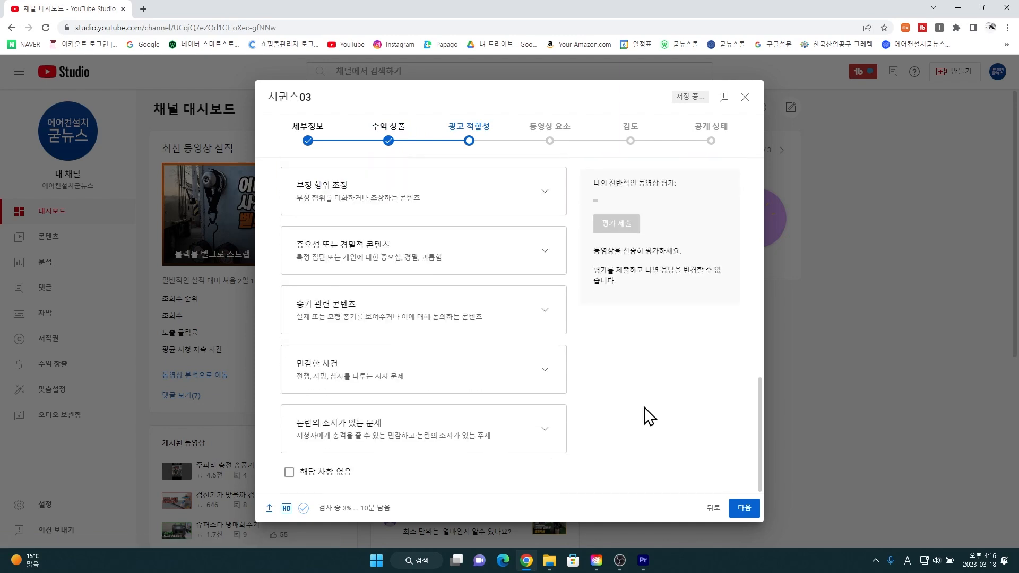
pyautogui.click(304, 475)
pyautogui.click(626, 234)
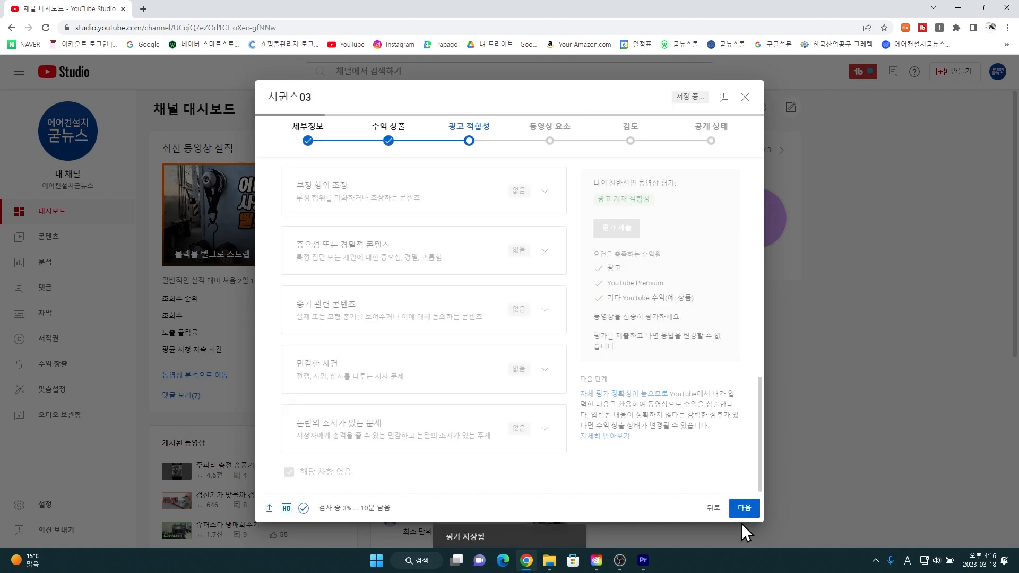
pyautogui.click(745, 508)
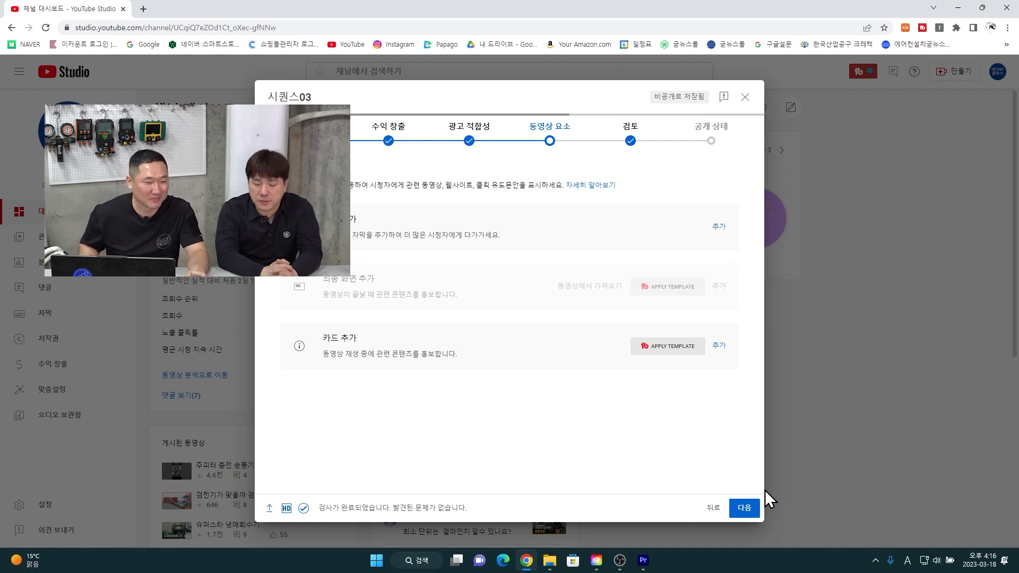
# - Proceed through the video elements and checks to the visibility options, and close the 시퀀스03 upload without publishing it
pyautogui.click(744, 508)
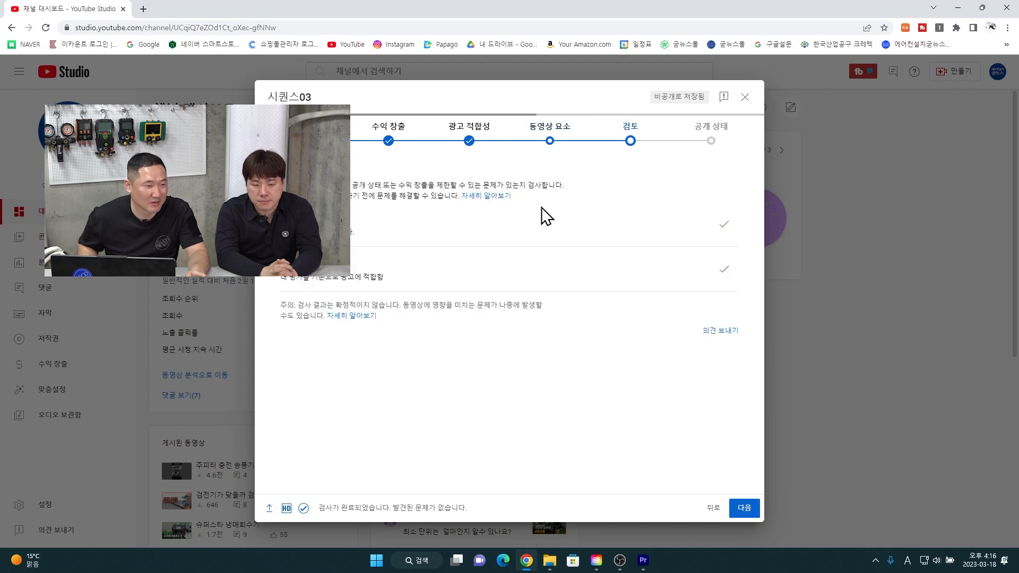
pyautogui.click(744, 509)
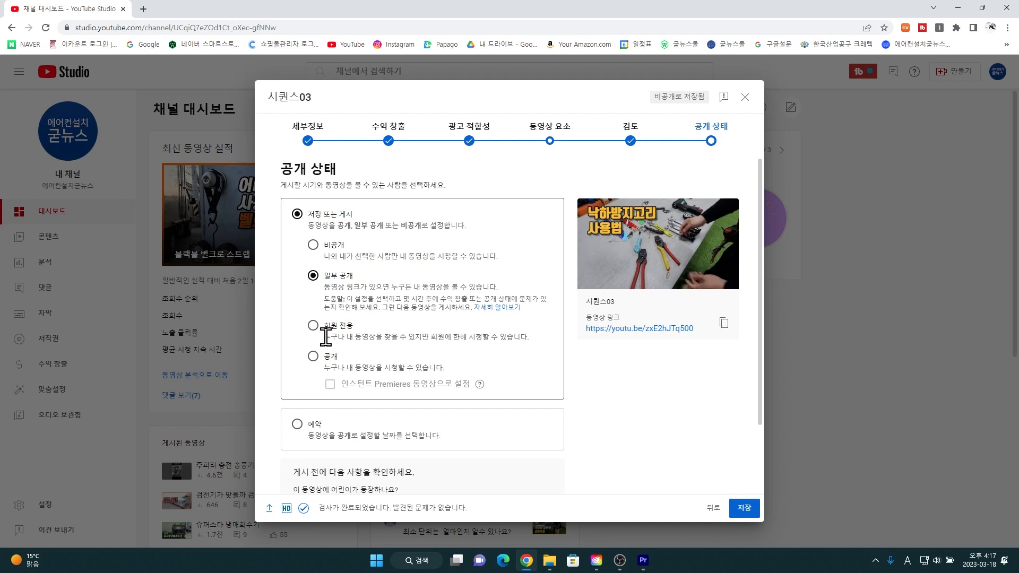
pyautogui.scroll(-2, 509, 345)
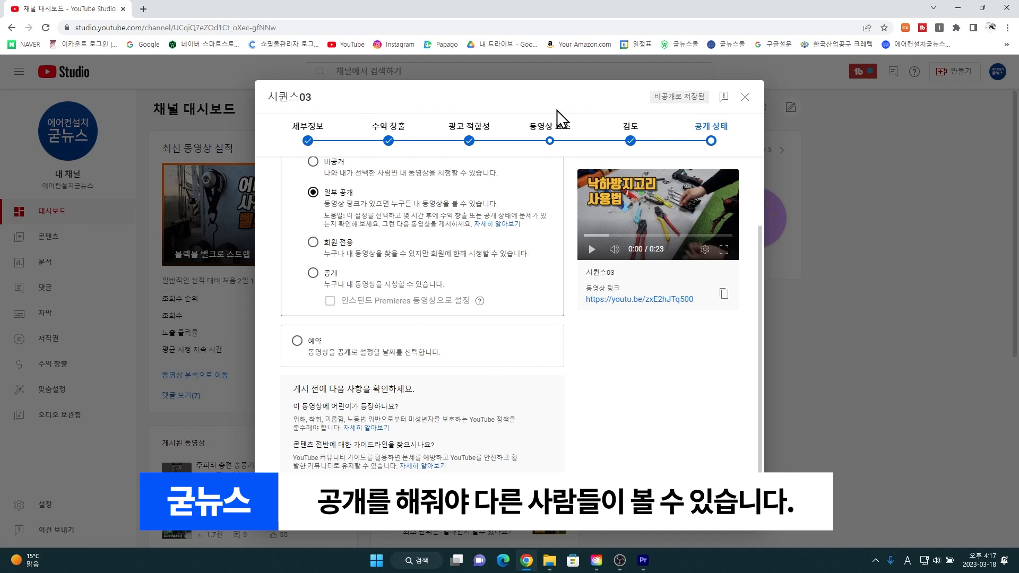
pyautogui.click(745, 97)
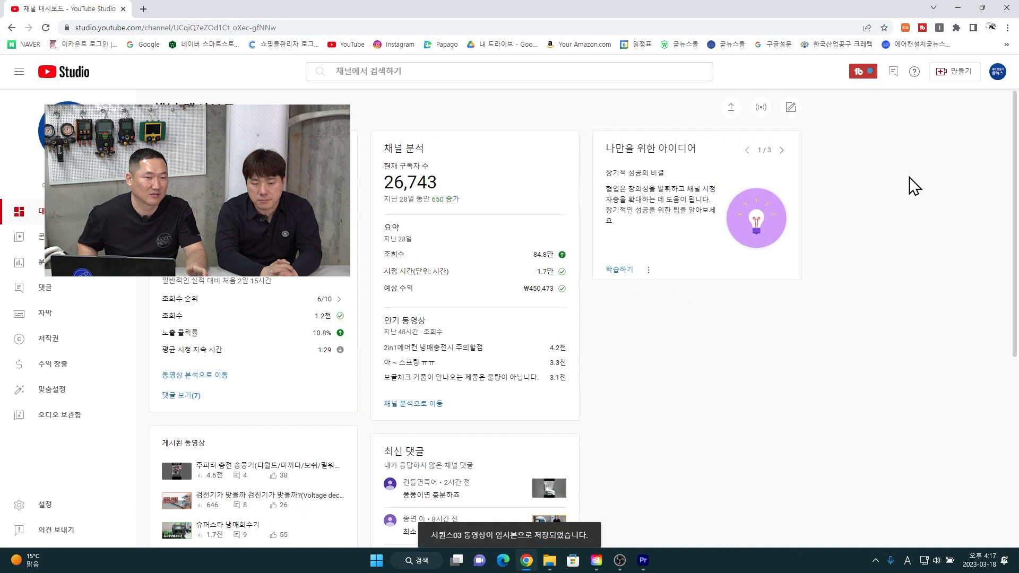